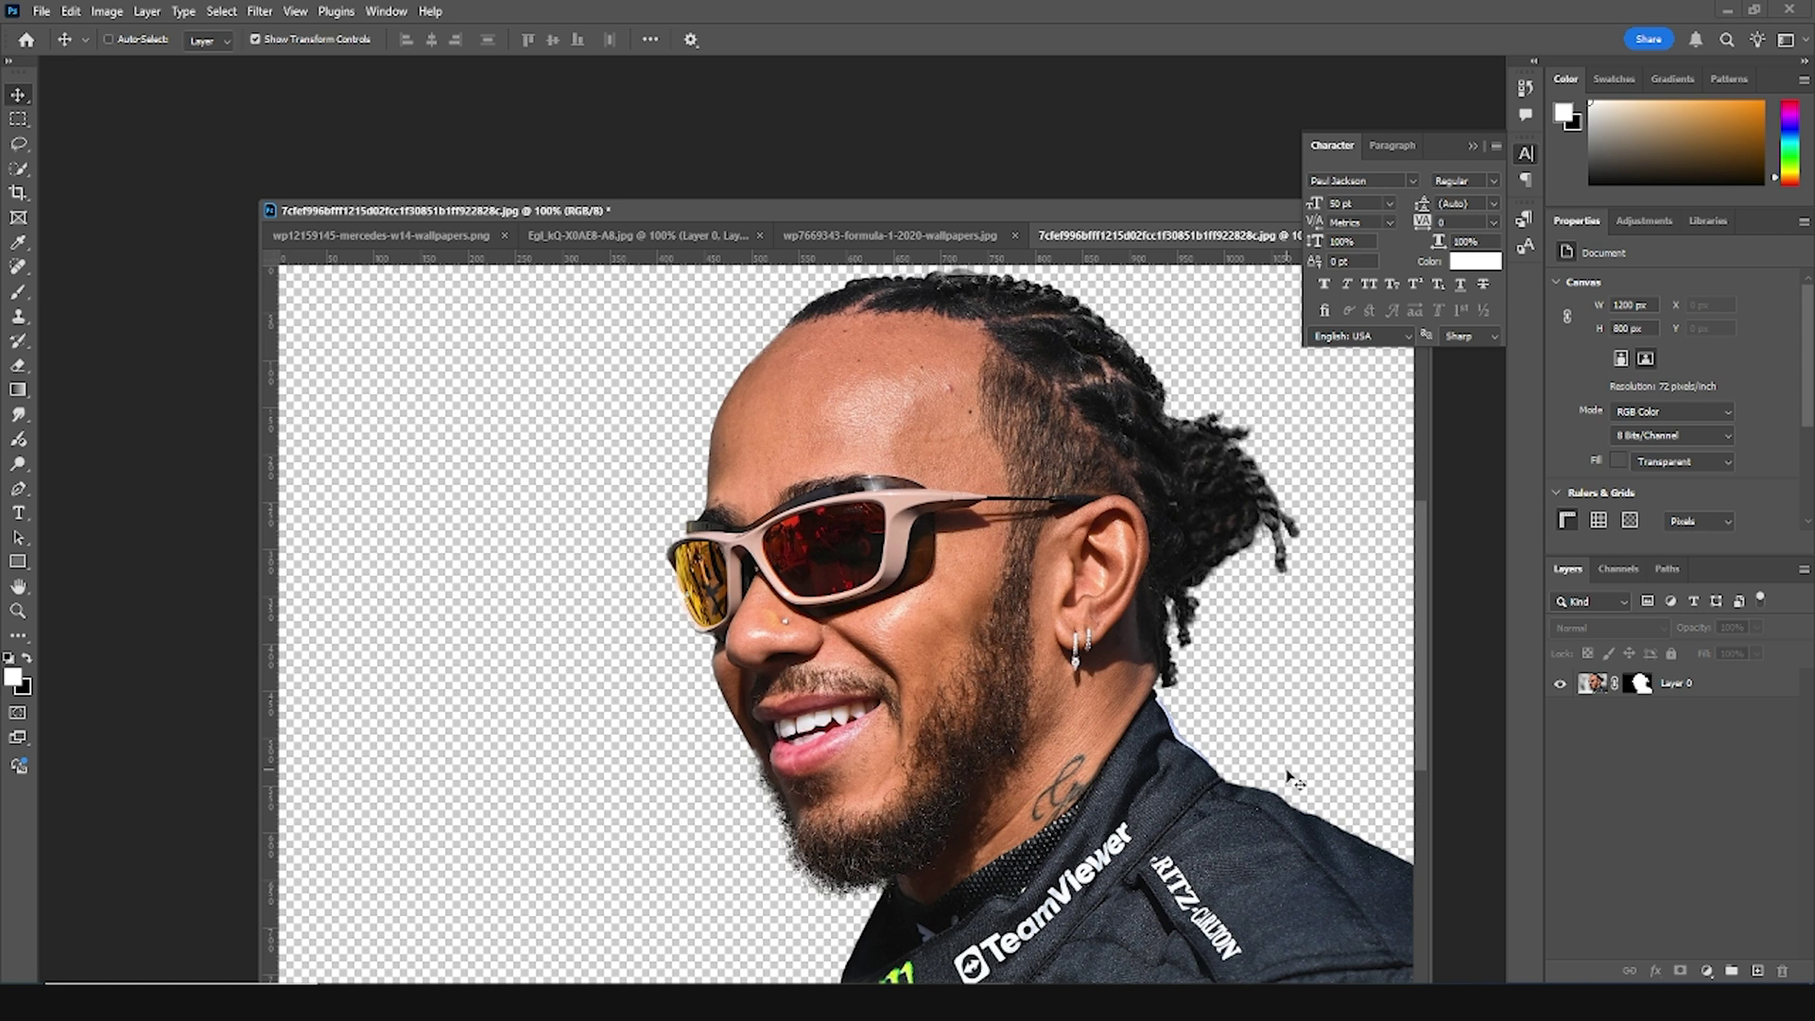
Create a new 4 x 5 inch RGB document at 300 pixels/inch with a white background, and collapse the Character panel
{"action": "key", "text": "ctrl+n"}
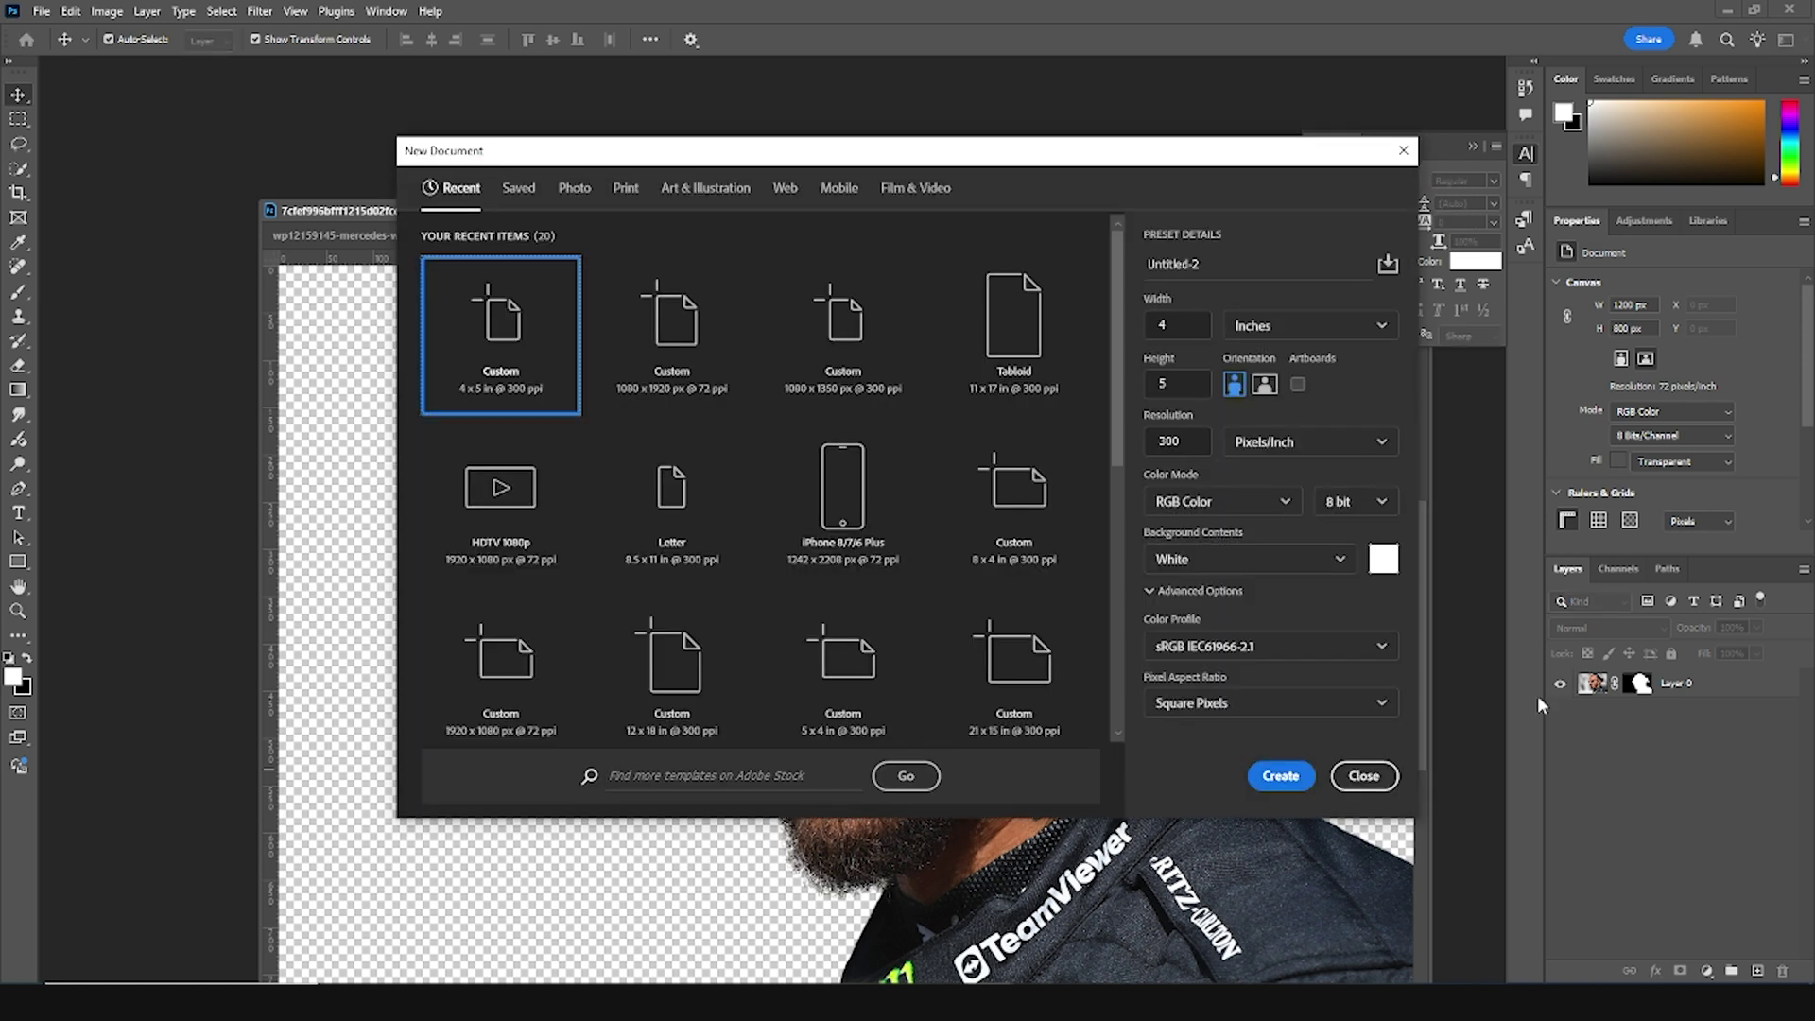
{"action": "left_click", "coordinate": [1333, 777]}
{"action": "left_click", "coordinate": [41, 11]}
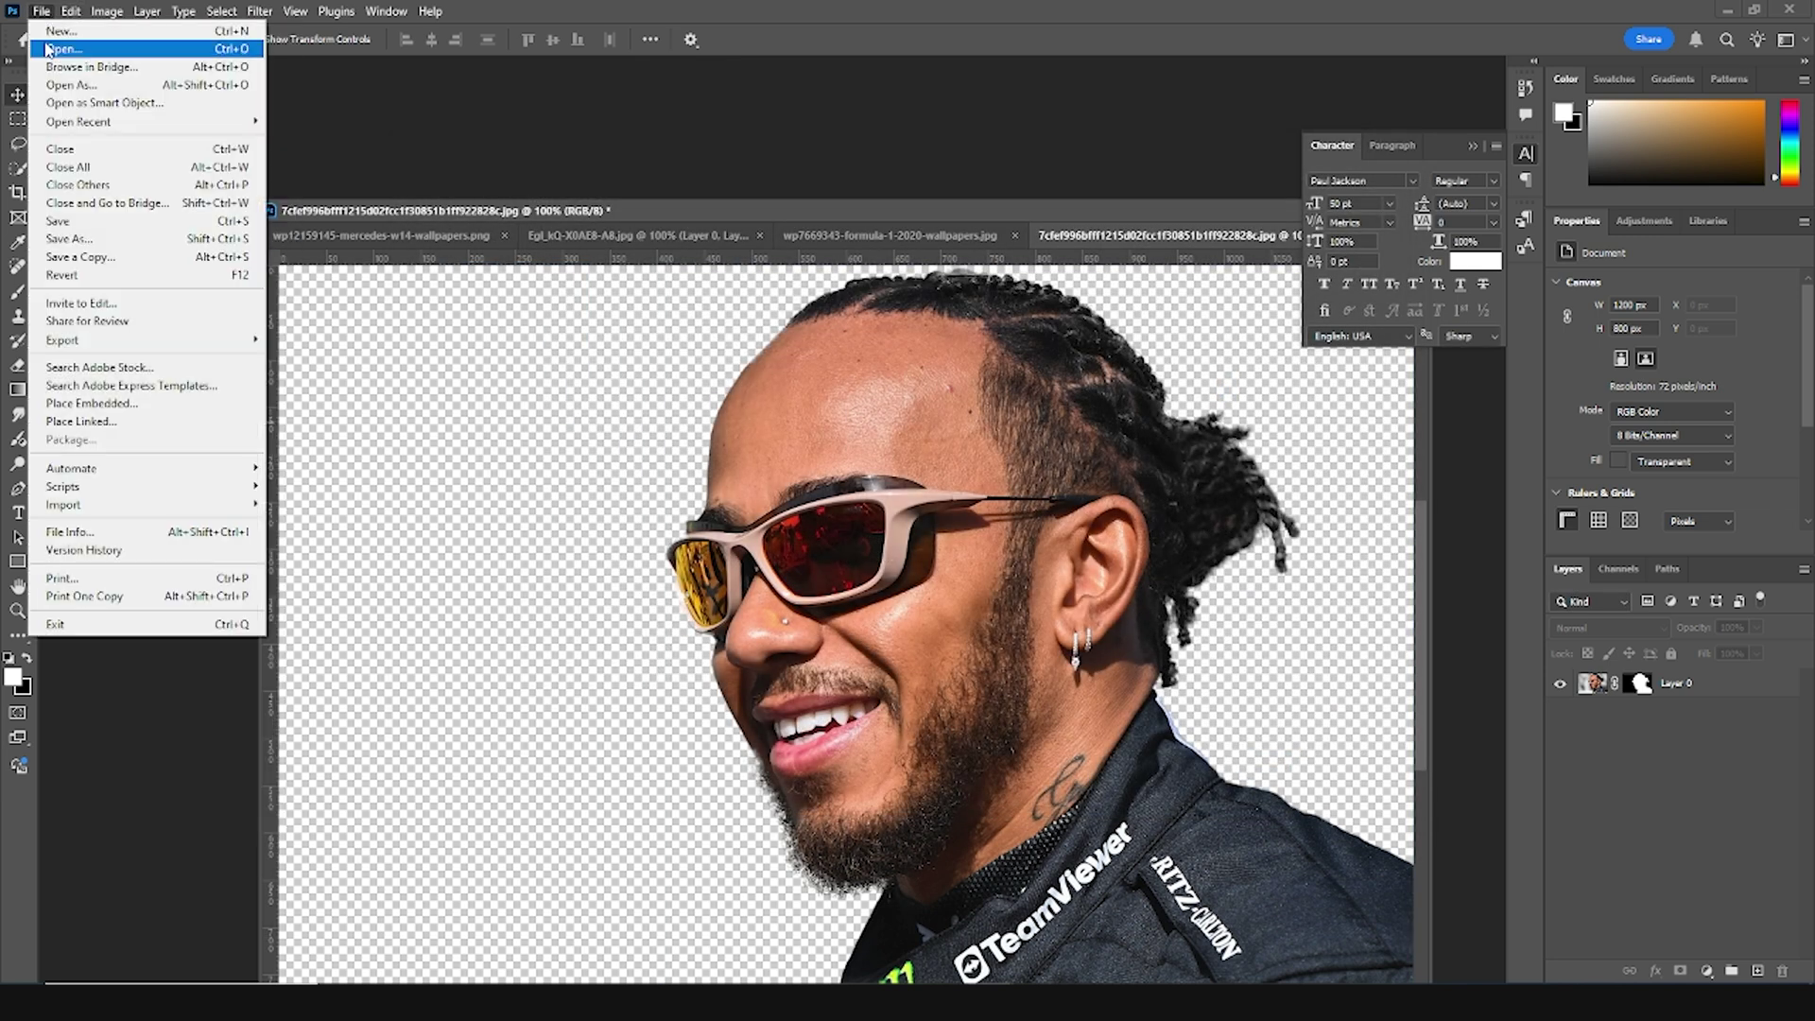
{"action": "left_click", "coordinate": [54, 31]}
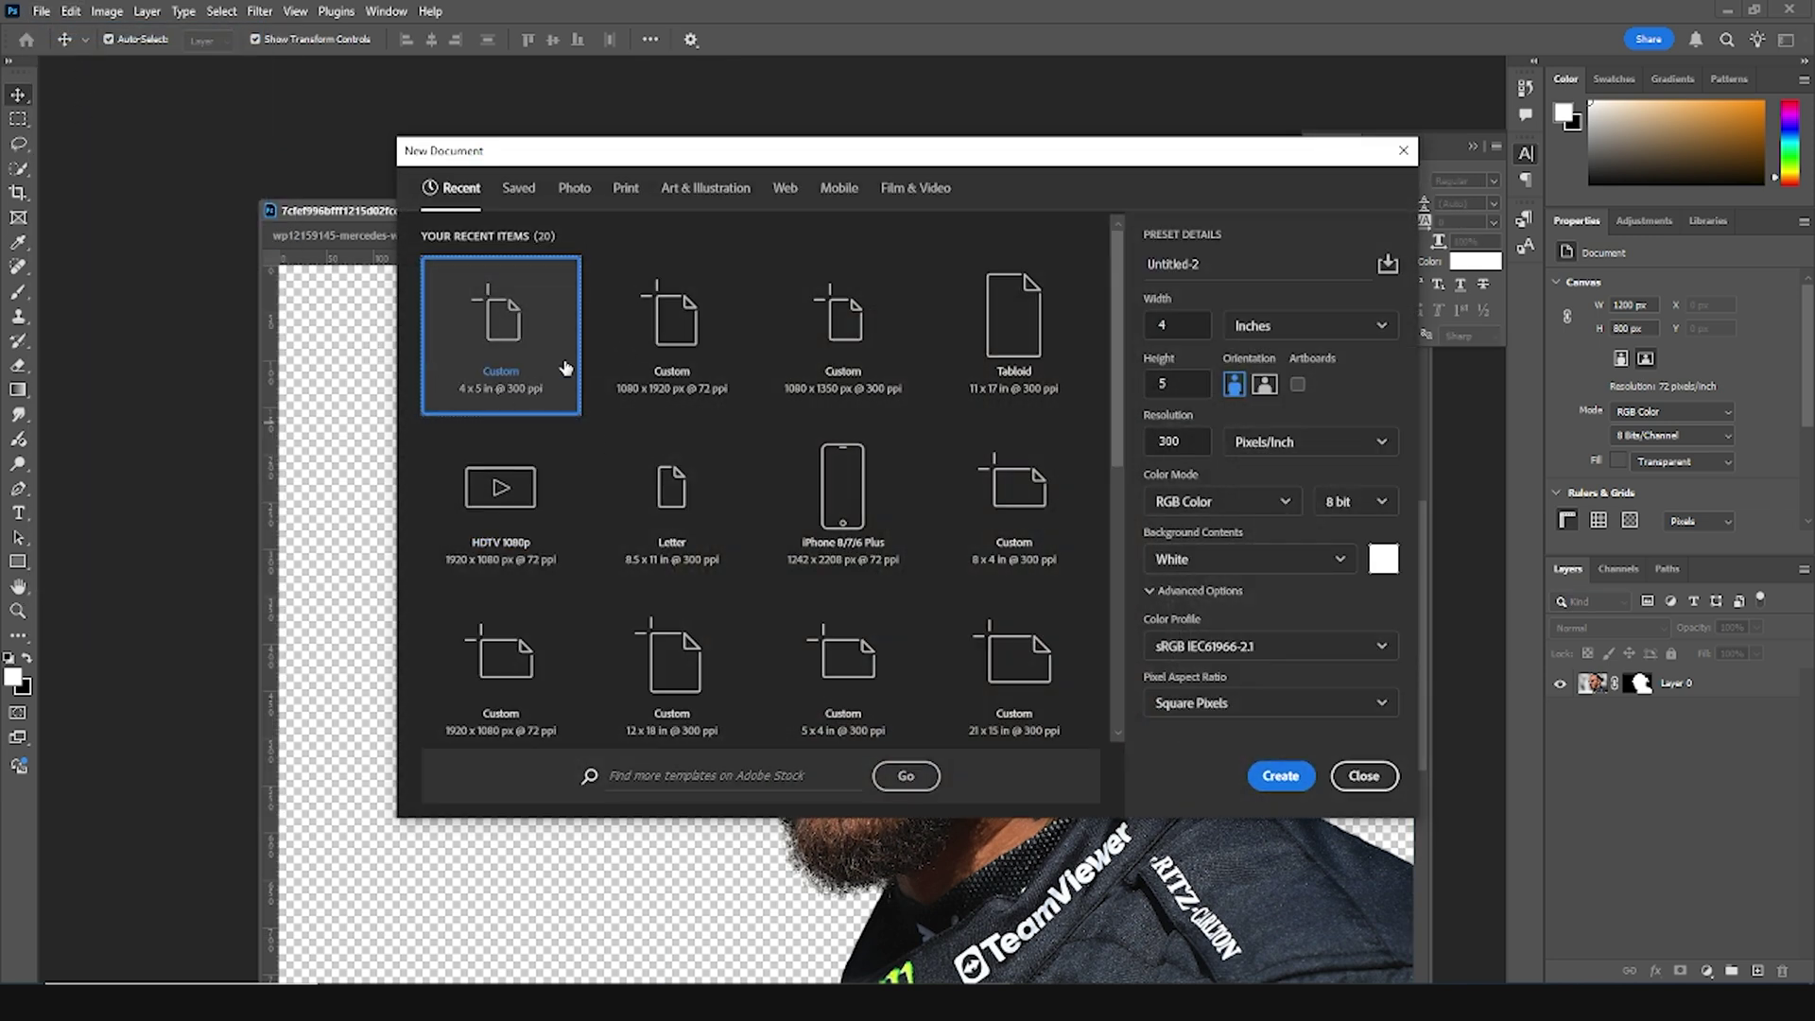
{"action": "left_click", "coordinate": [1173, 384]}
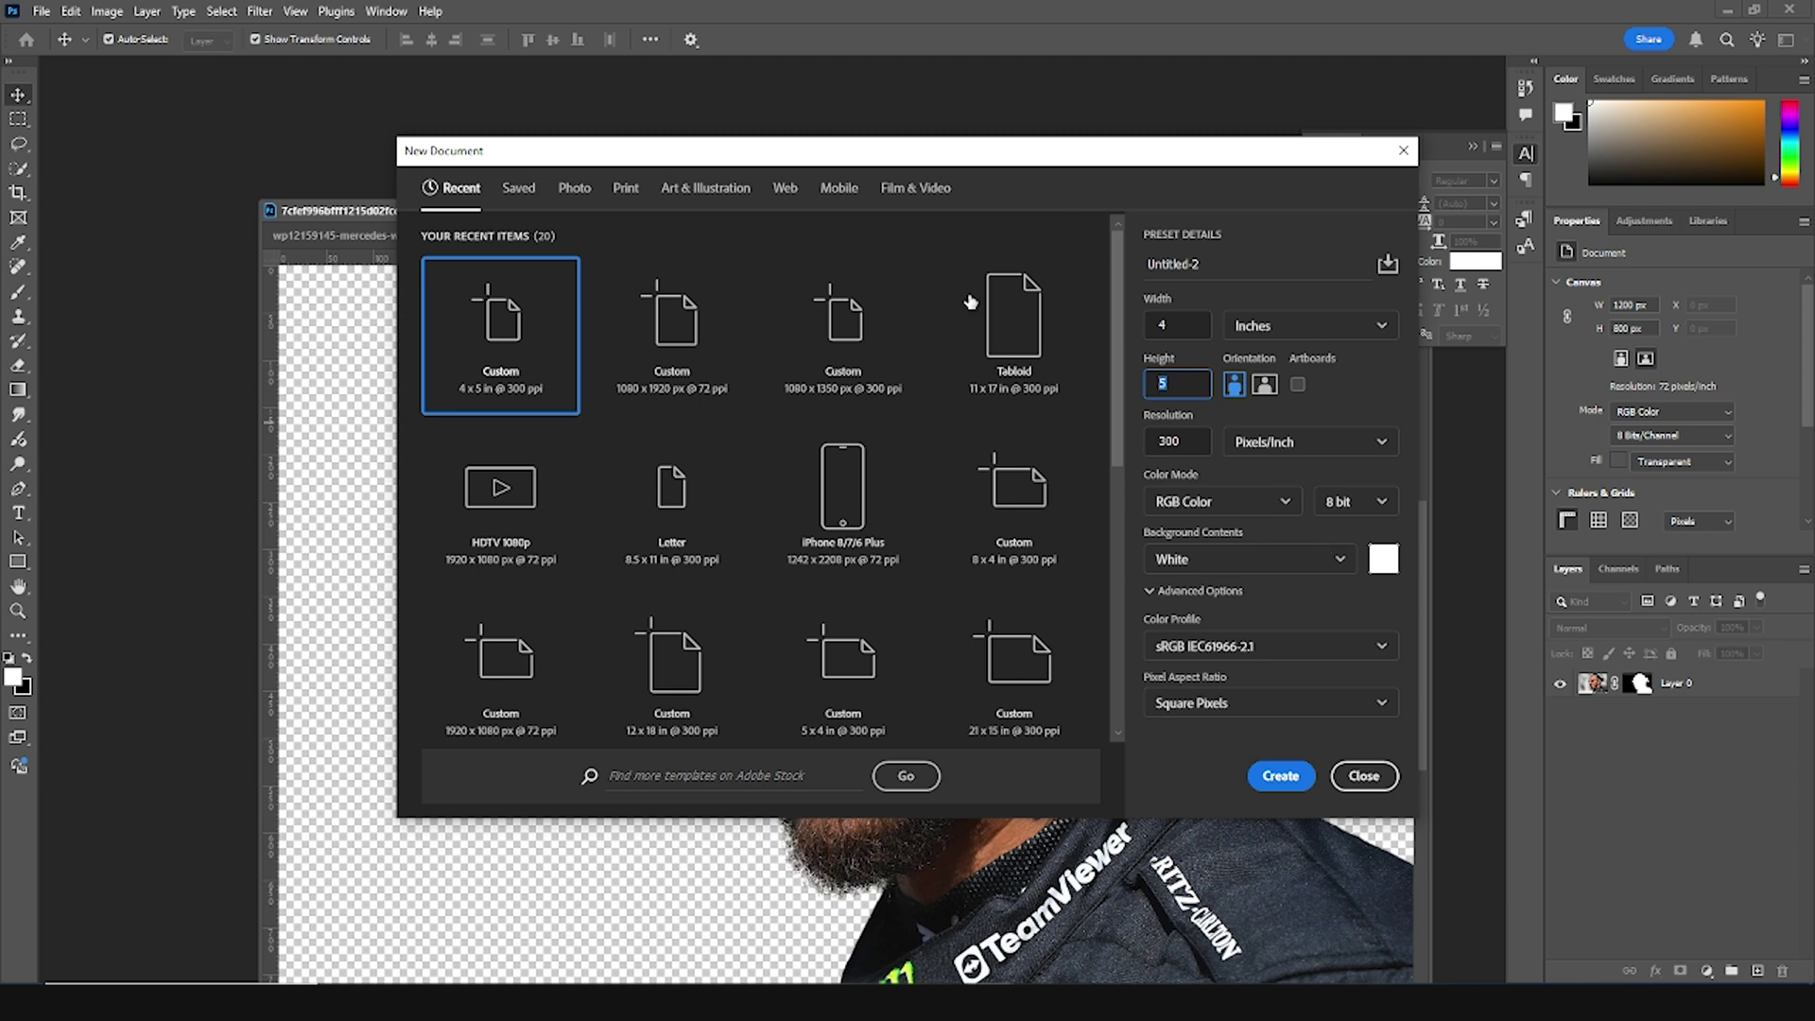
{"action": "left_click", "coordinate": [1274, 779]}
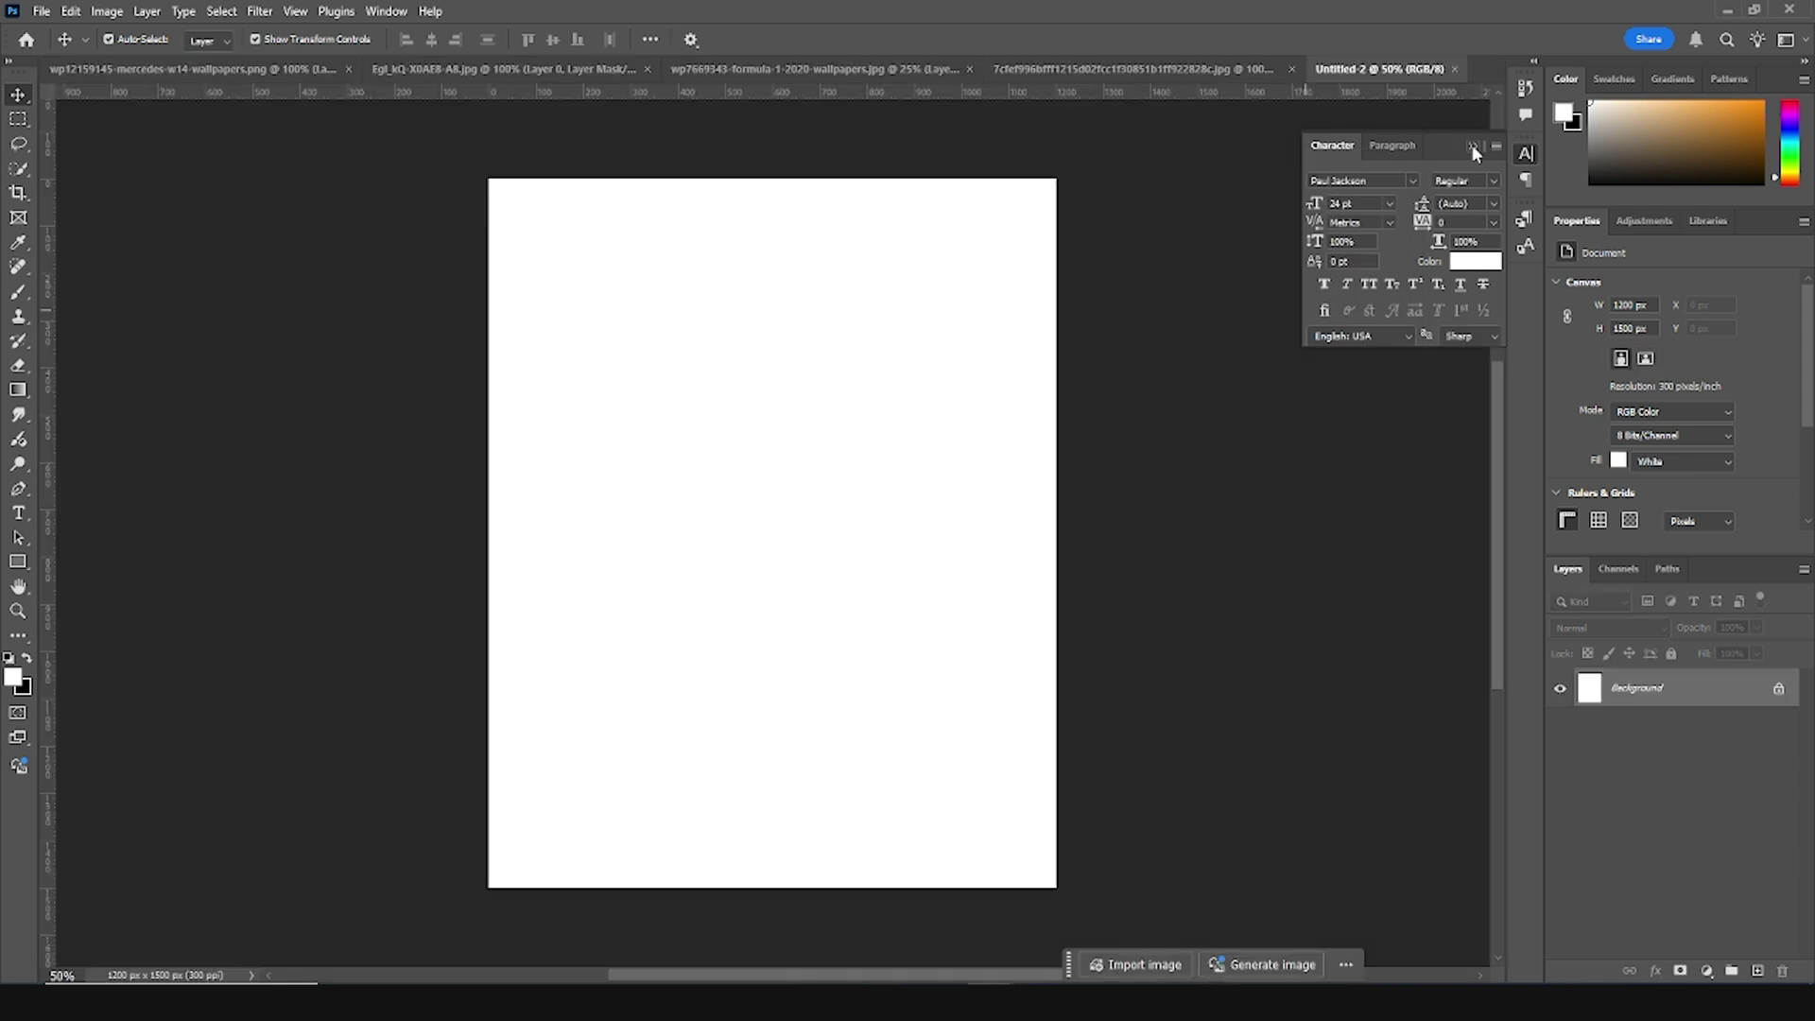
{"action": "left_click", "coordinate": [1474, 147]}
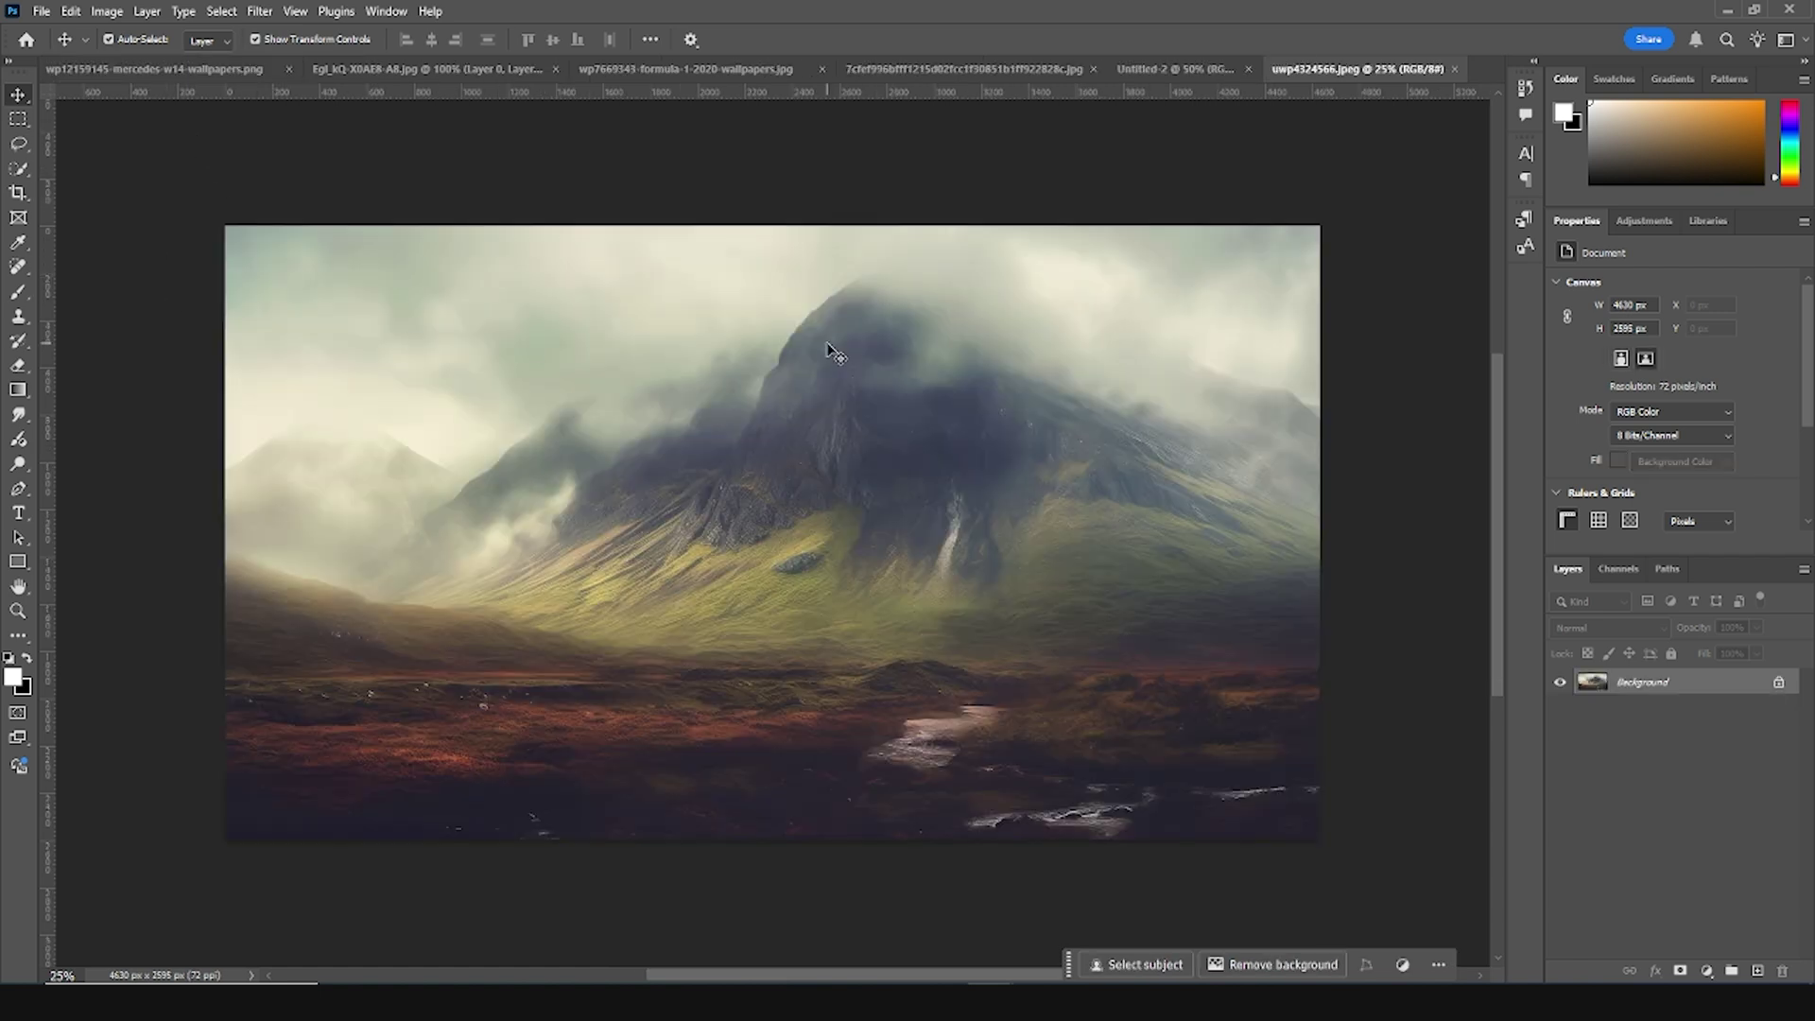
Copy the misty mountain image into the new document and convert its layer to a smart object
{"action": "left_click_drag", "start_coordinate": [845, 317], "coordinate": [809, 554]}
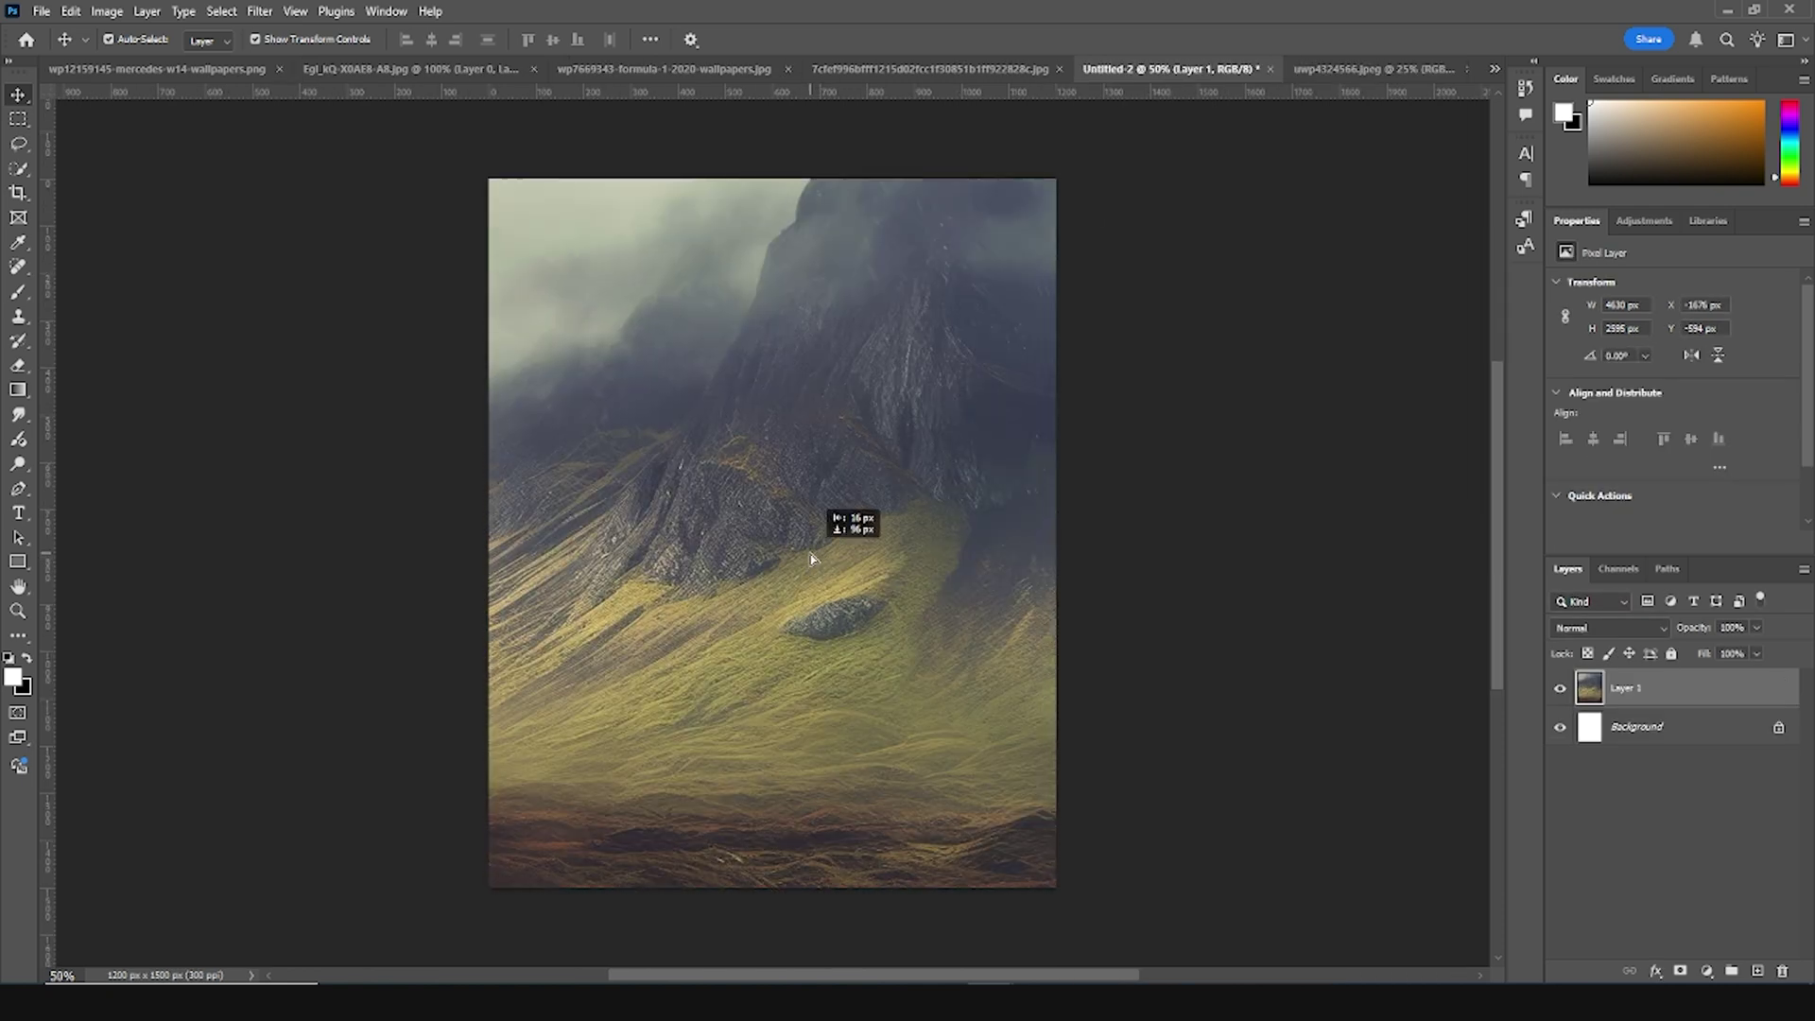
{"action": "right_click", "coordinate": [1681, 691]}
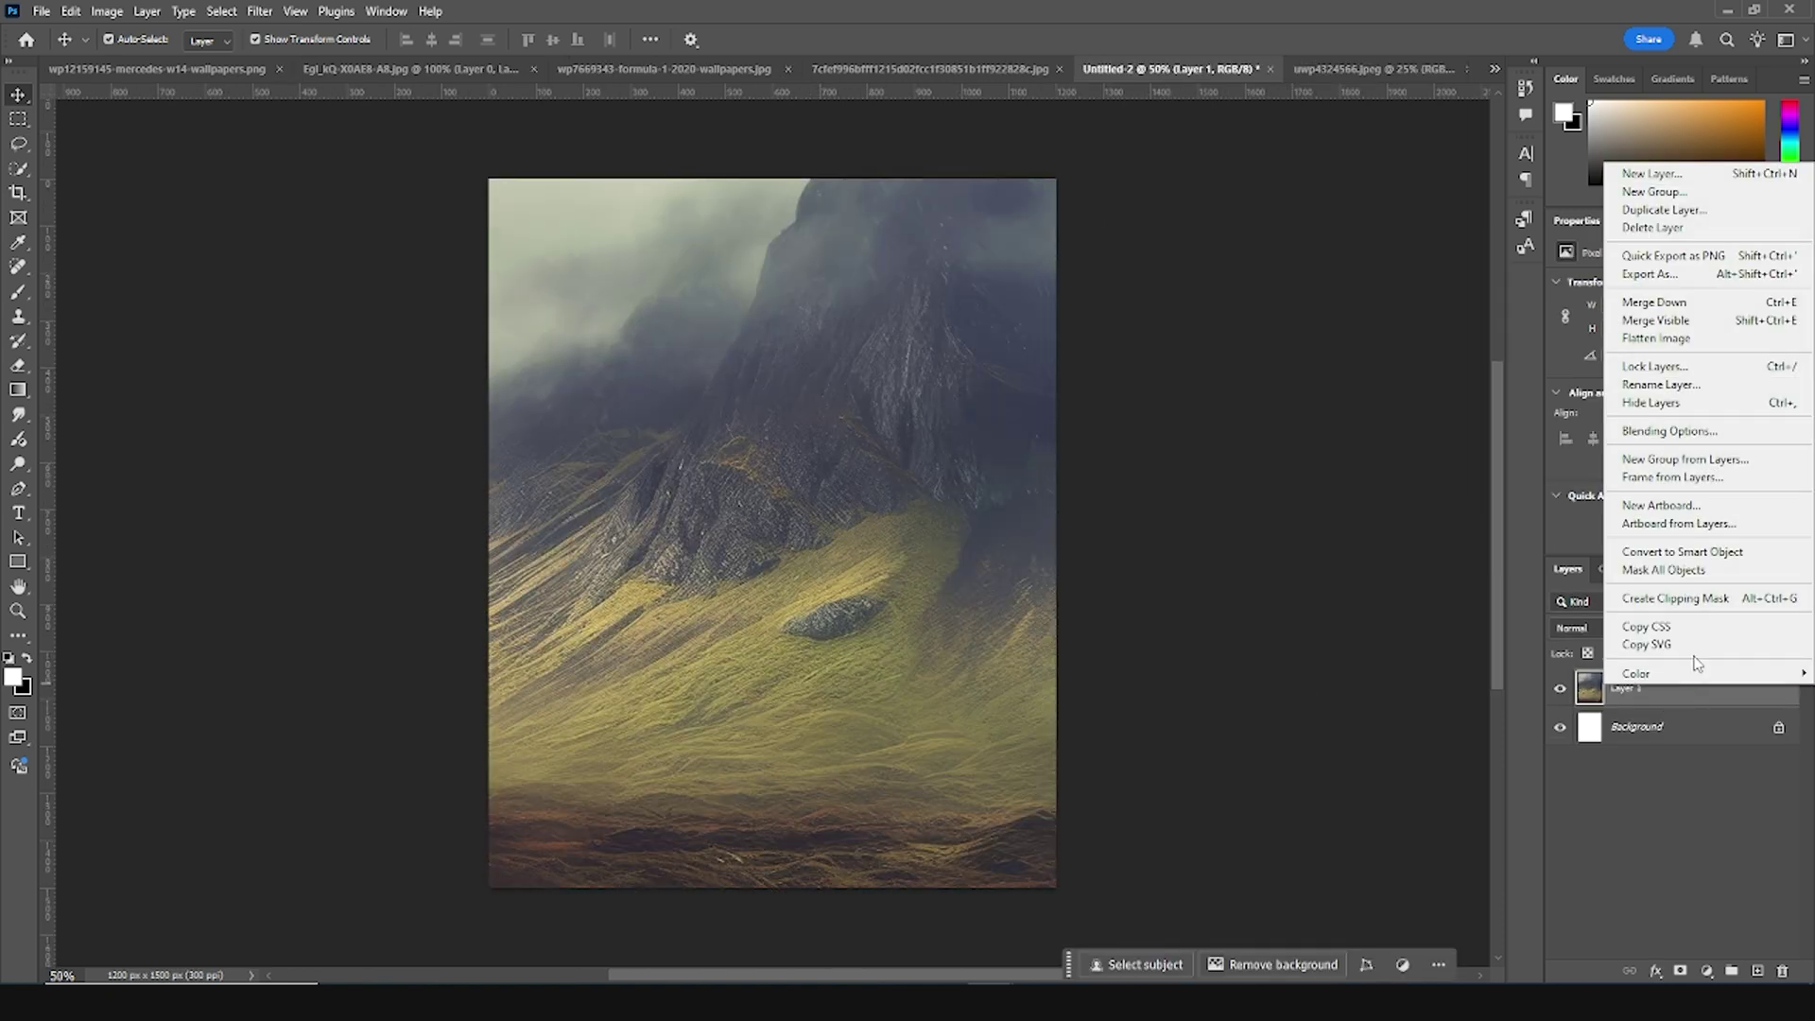
{"action": "left_click", "coordinate": [1666, 661]}
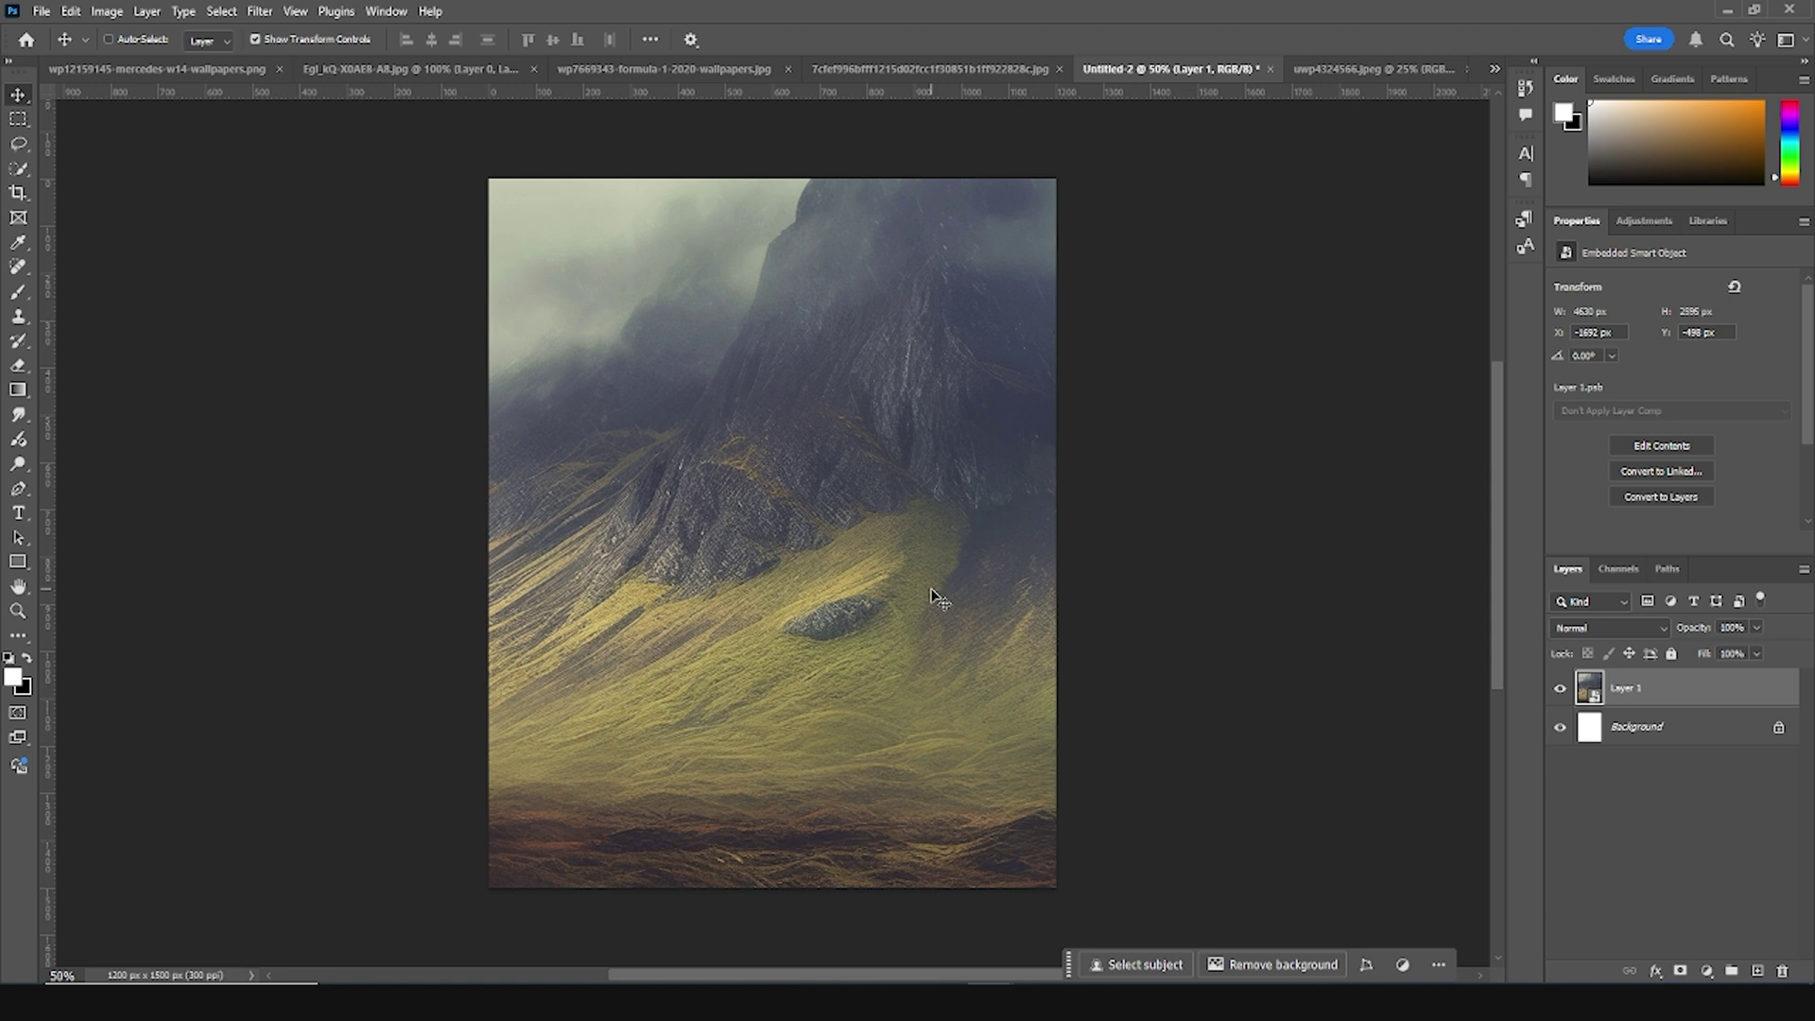
Scale the mountain layer down to about 28.6% and align its left edge with the canvas edge
{"action": "key", "text": "ctrl+t"}
{"action": "key", "text": "ctrl+minus"}
{"action": "key", "text": "ctrl+minus"}
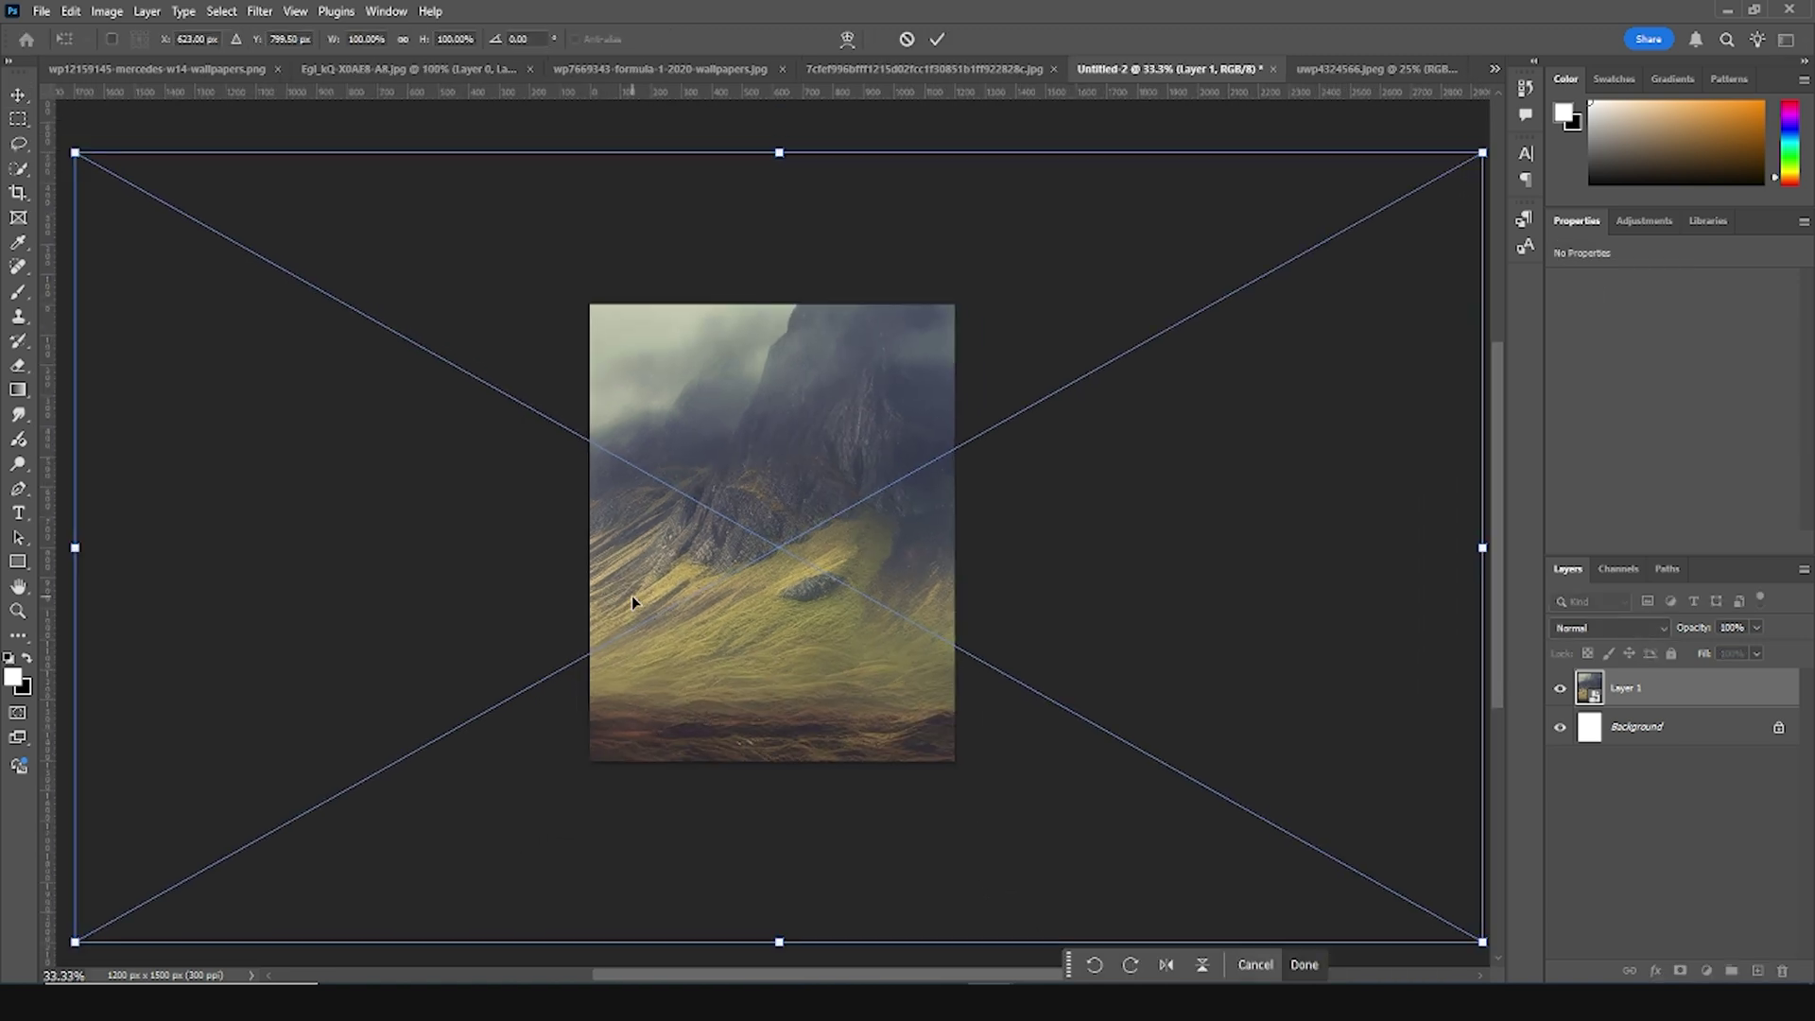
{"action": "left_click_drag", "start_coordinate": [231, 239], "coordinate": [635, 420]}
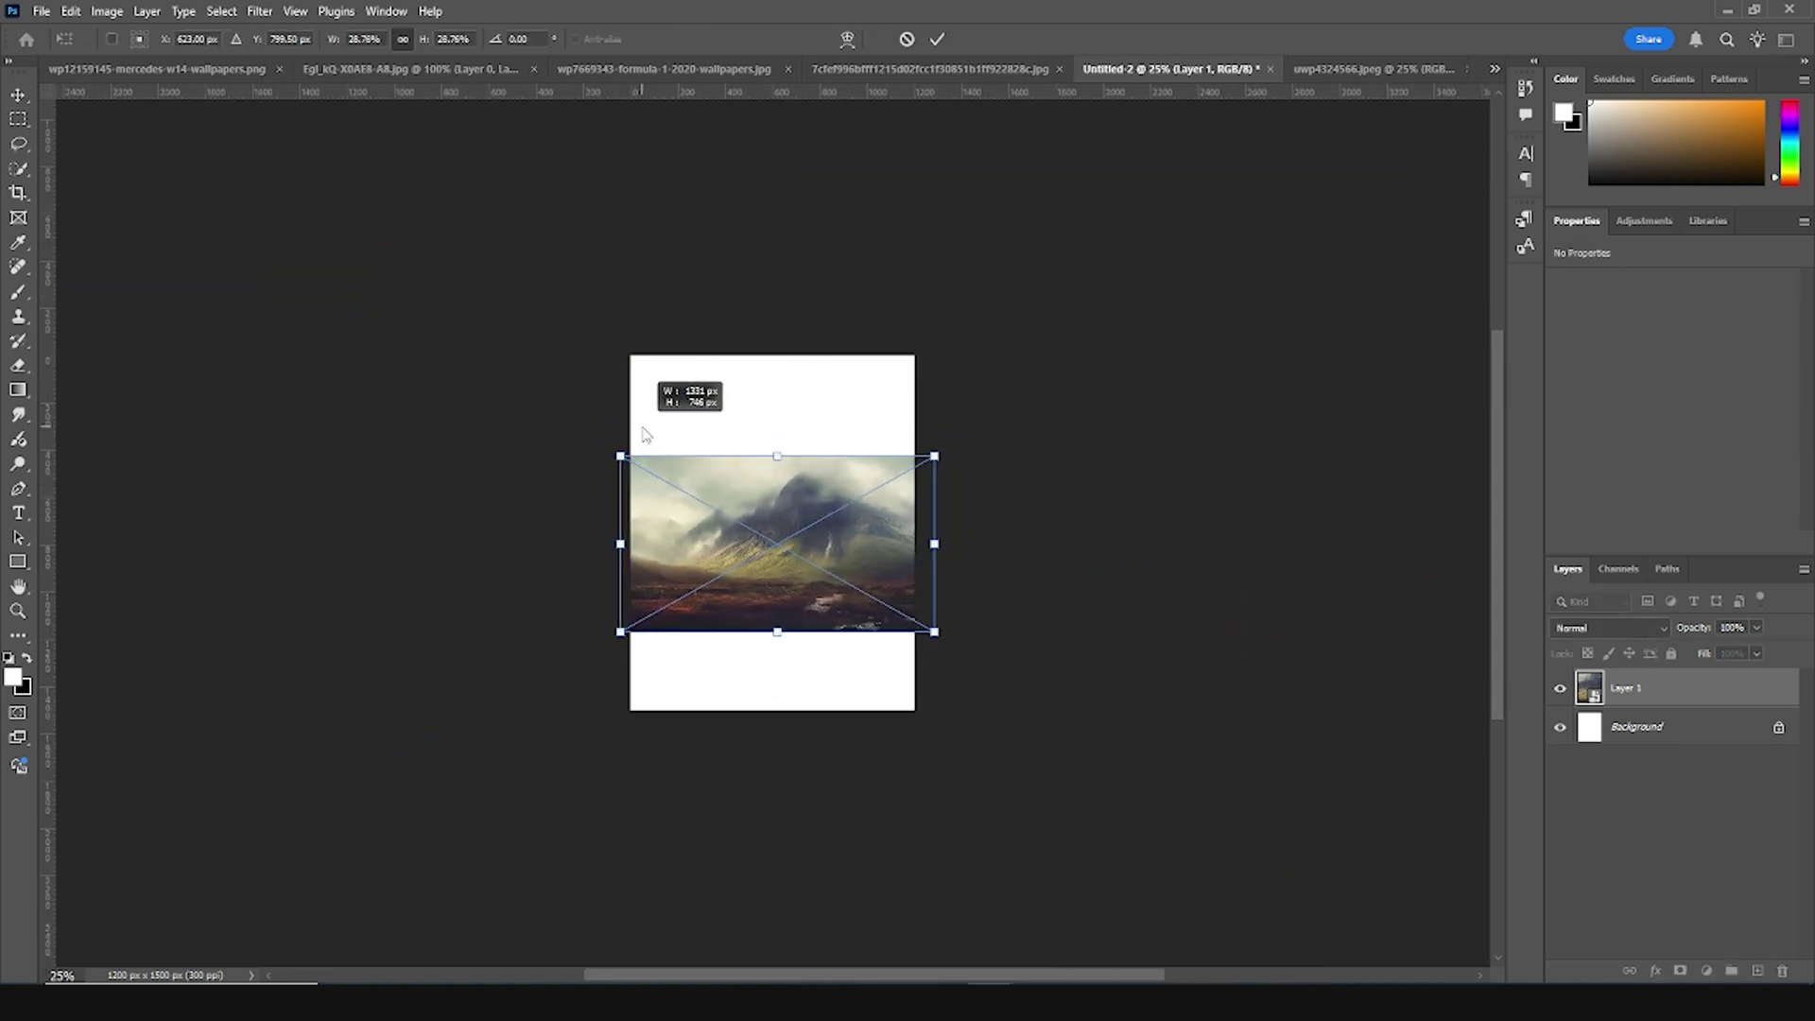
{"action": "left_click_drag", "start_coordinate": [831, 557], "coordinate": [836, 561]}
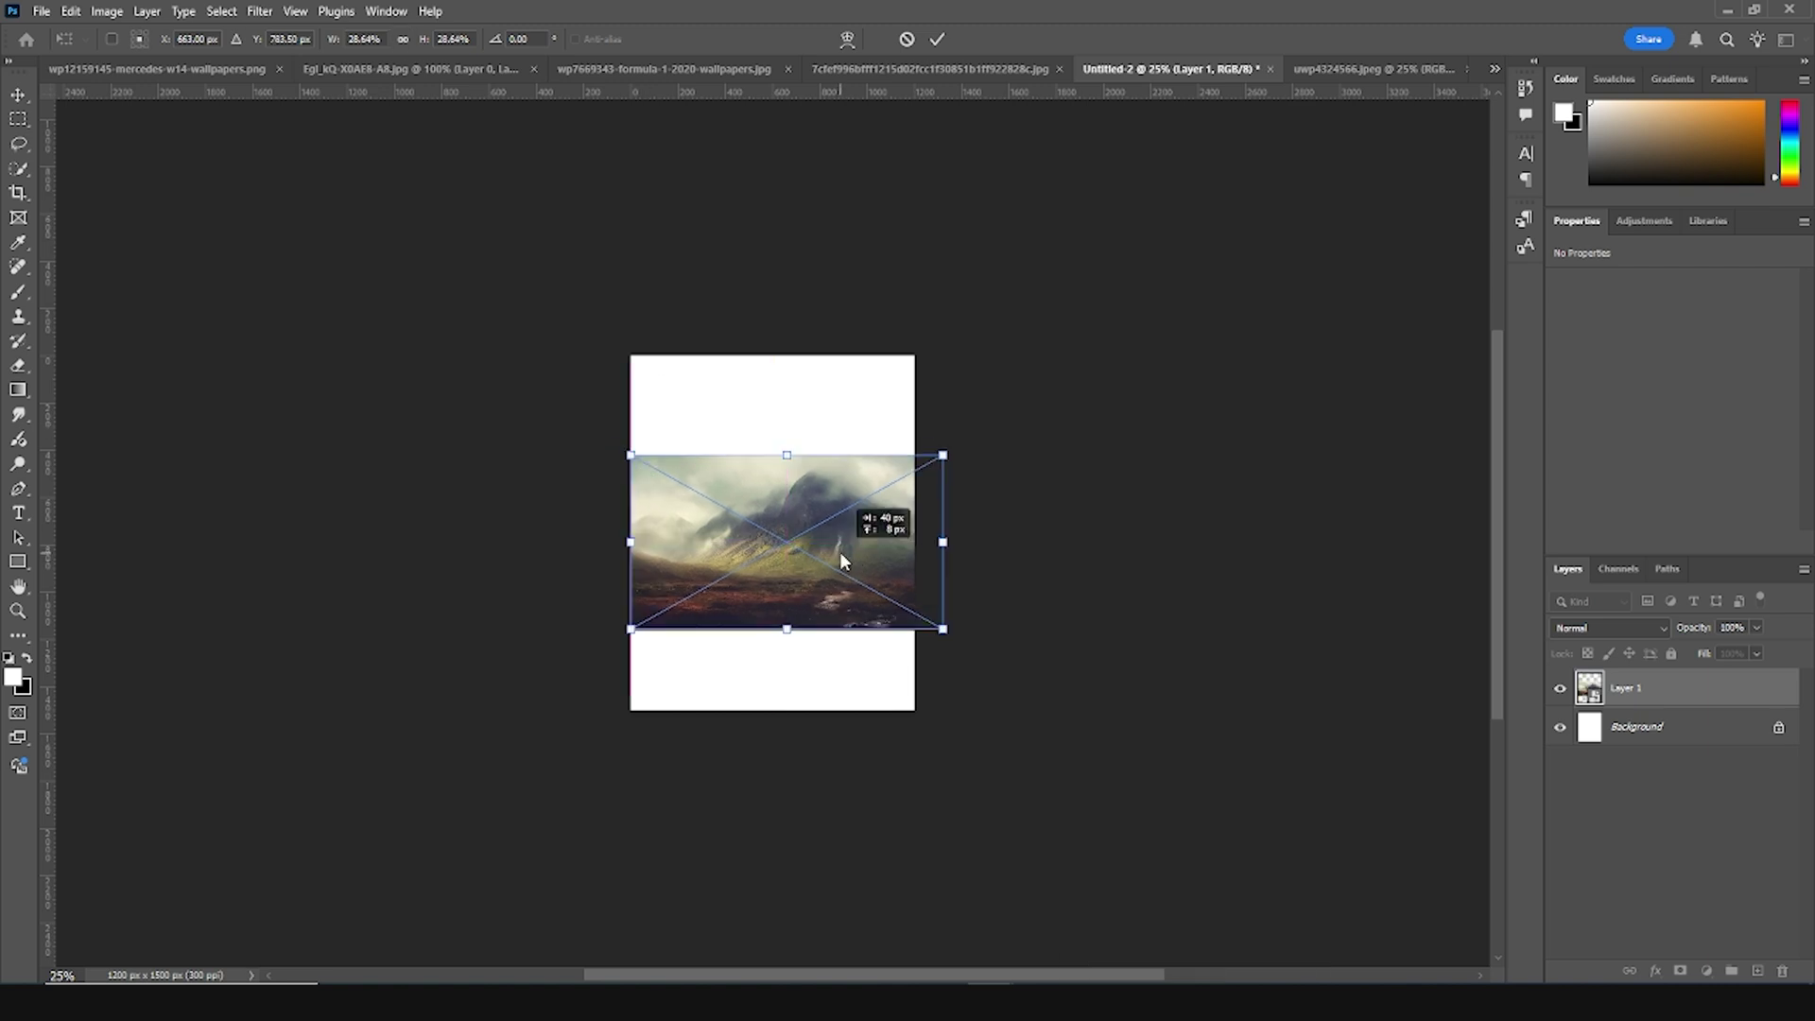
{"action": "key", "text": "Return"}
Extend the sky over the blank area above the mountain image with an unprompted Generative Fill, choosing the third variation
{"action": "key", "text": "ctrl+plus"}
{"action": "key", "text": "ctrl+plus"}
{"action": "key", "text": "m"}
{"action": "left_click_drag", "start_coordinate": [430, 142], "coordinate": [1155, 382]}
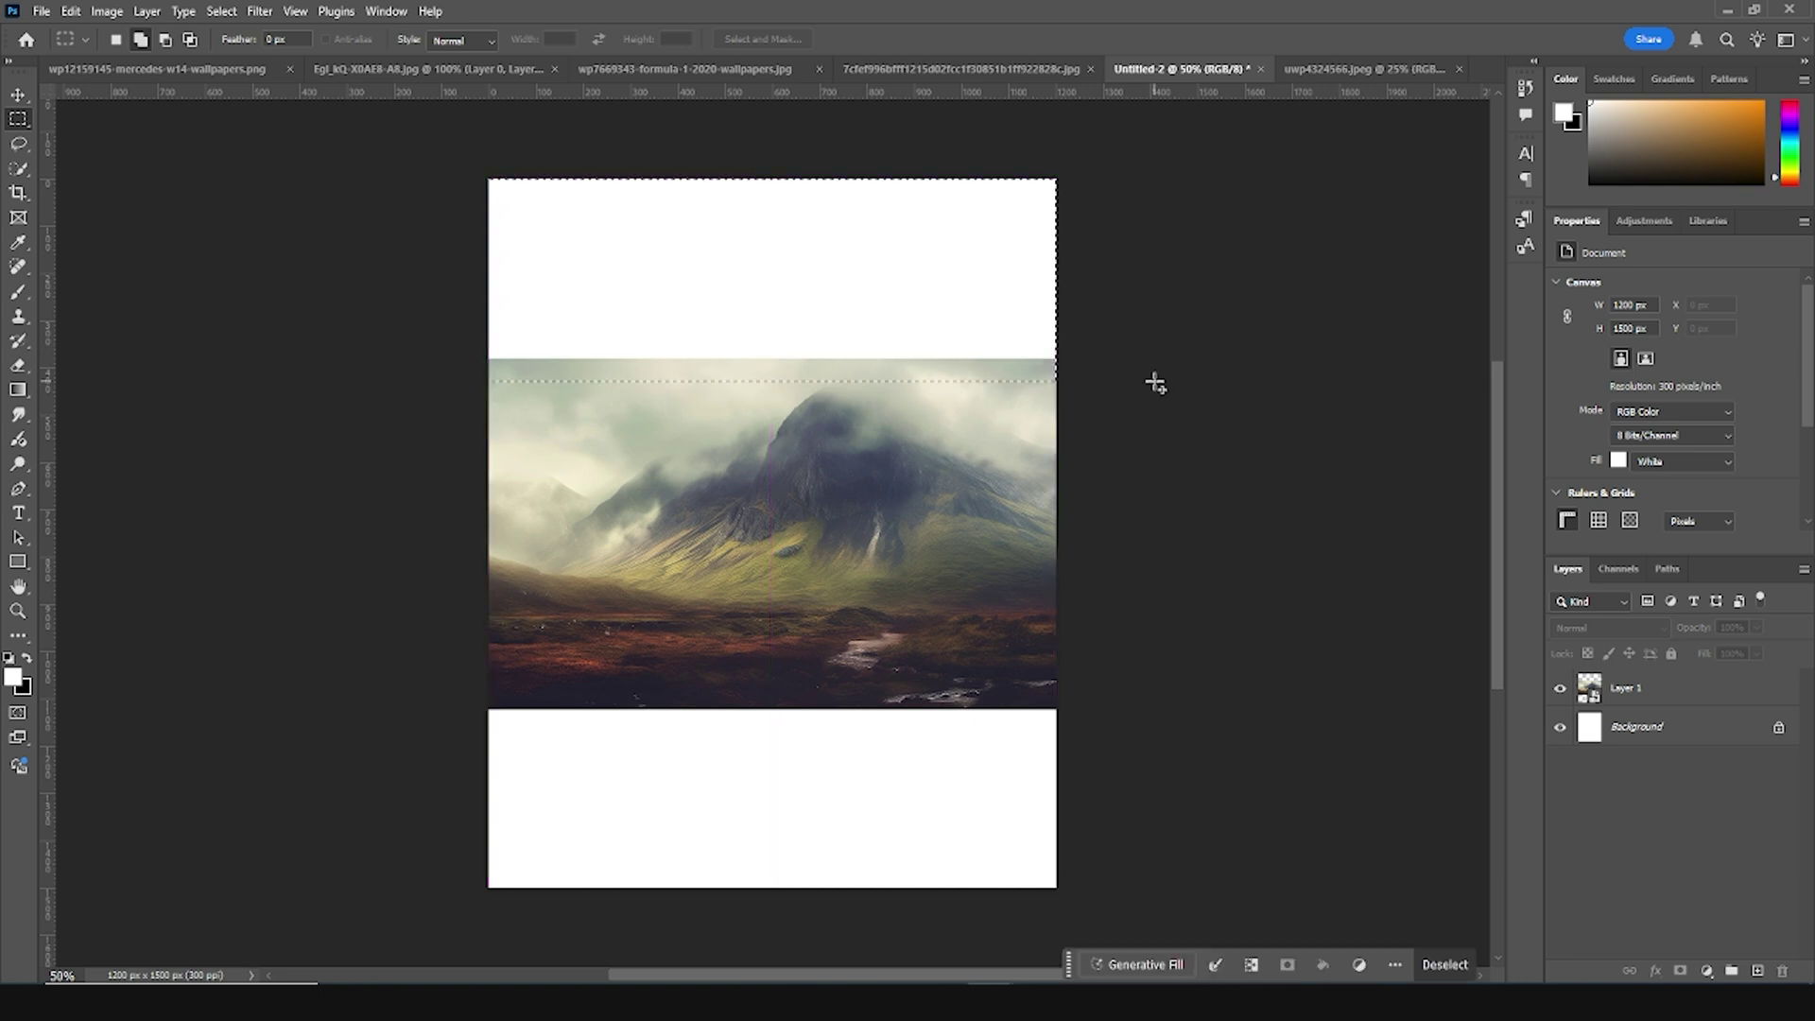
{"action": "left_click", "coordinate": [1117, 962]}
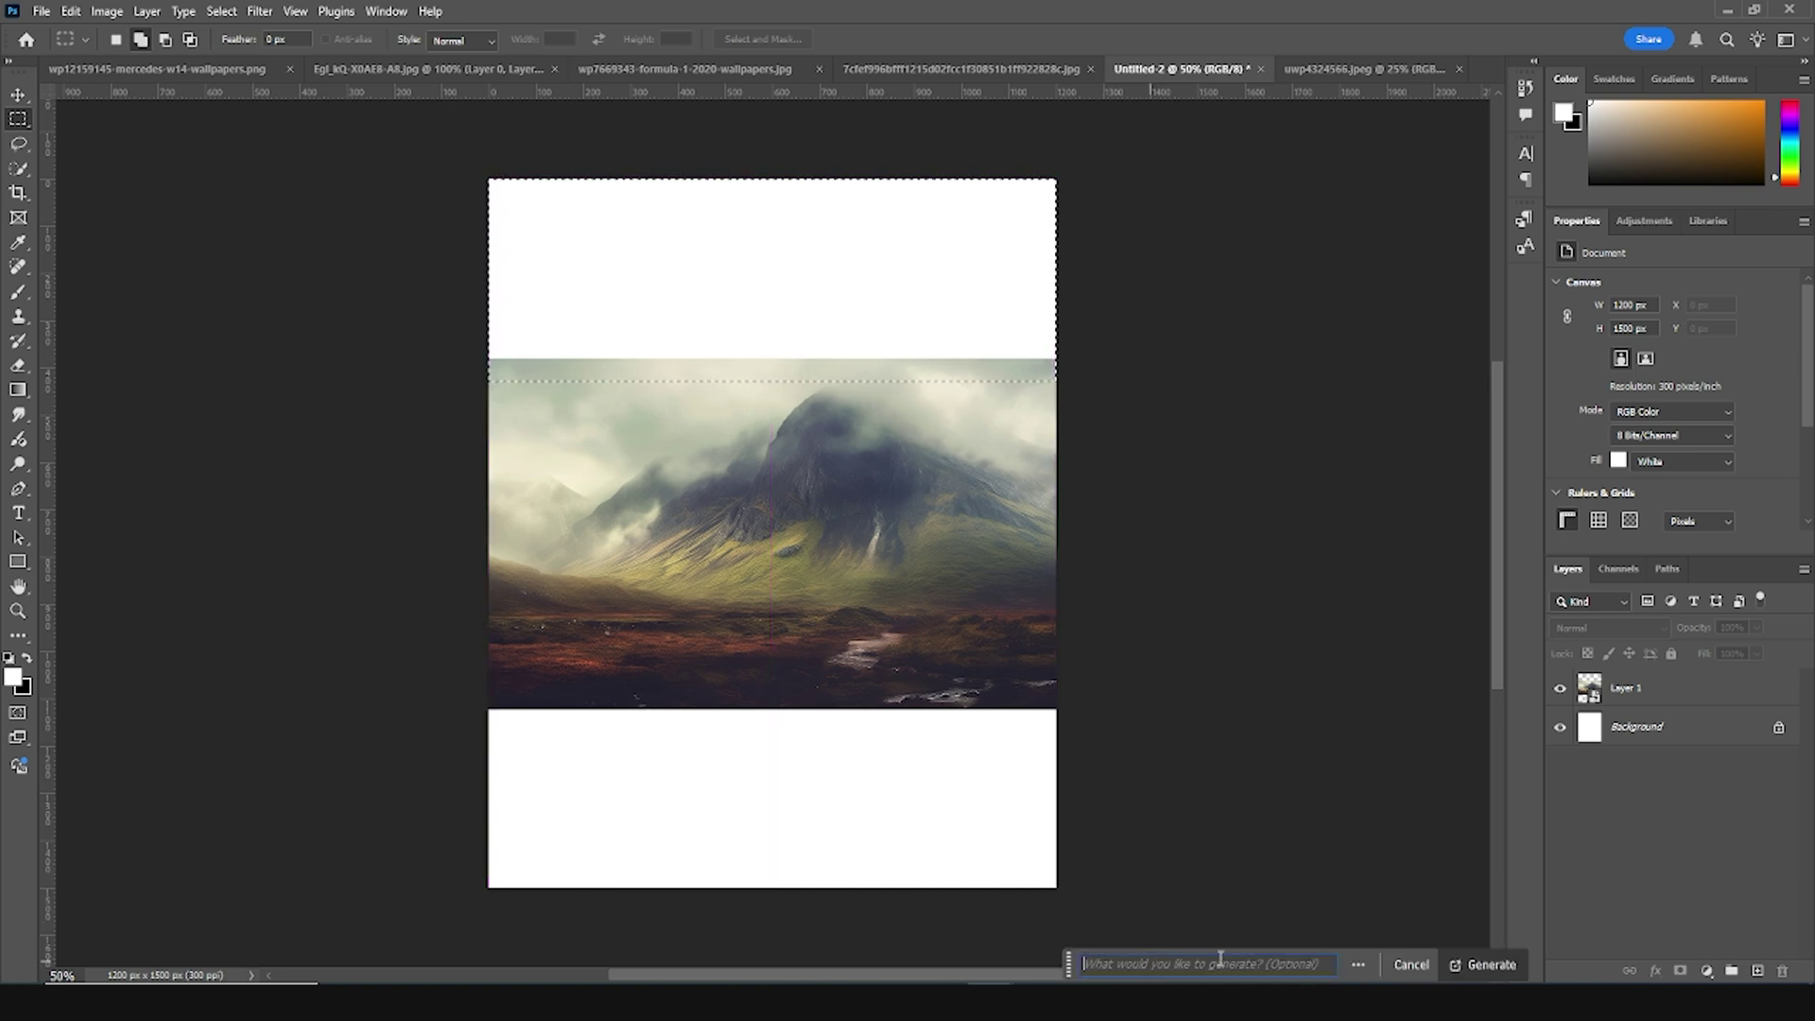
{"action": "left_click", "coordinate": [1484, 962]}
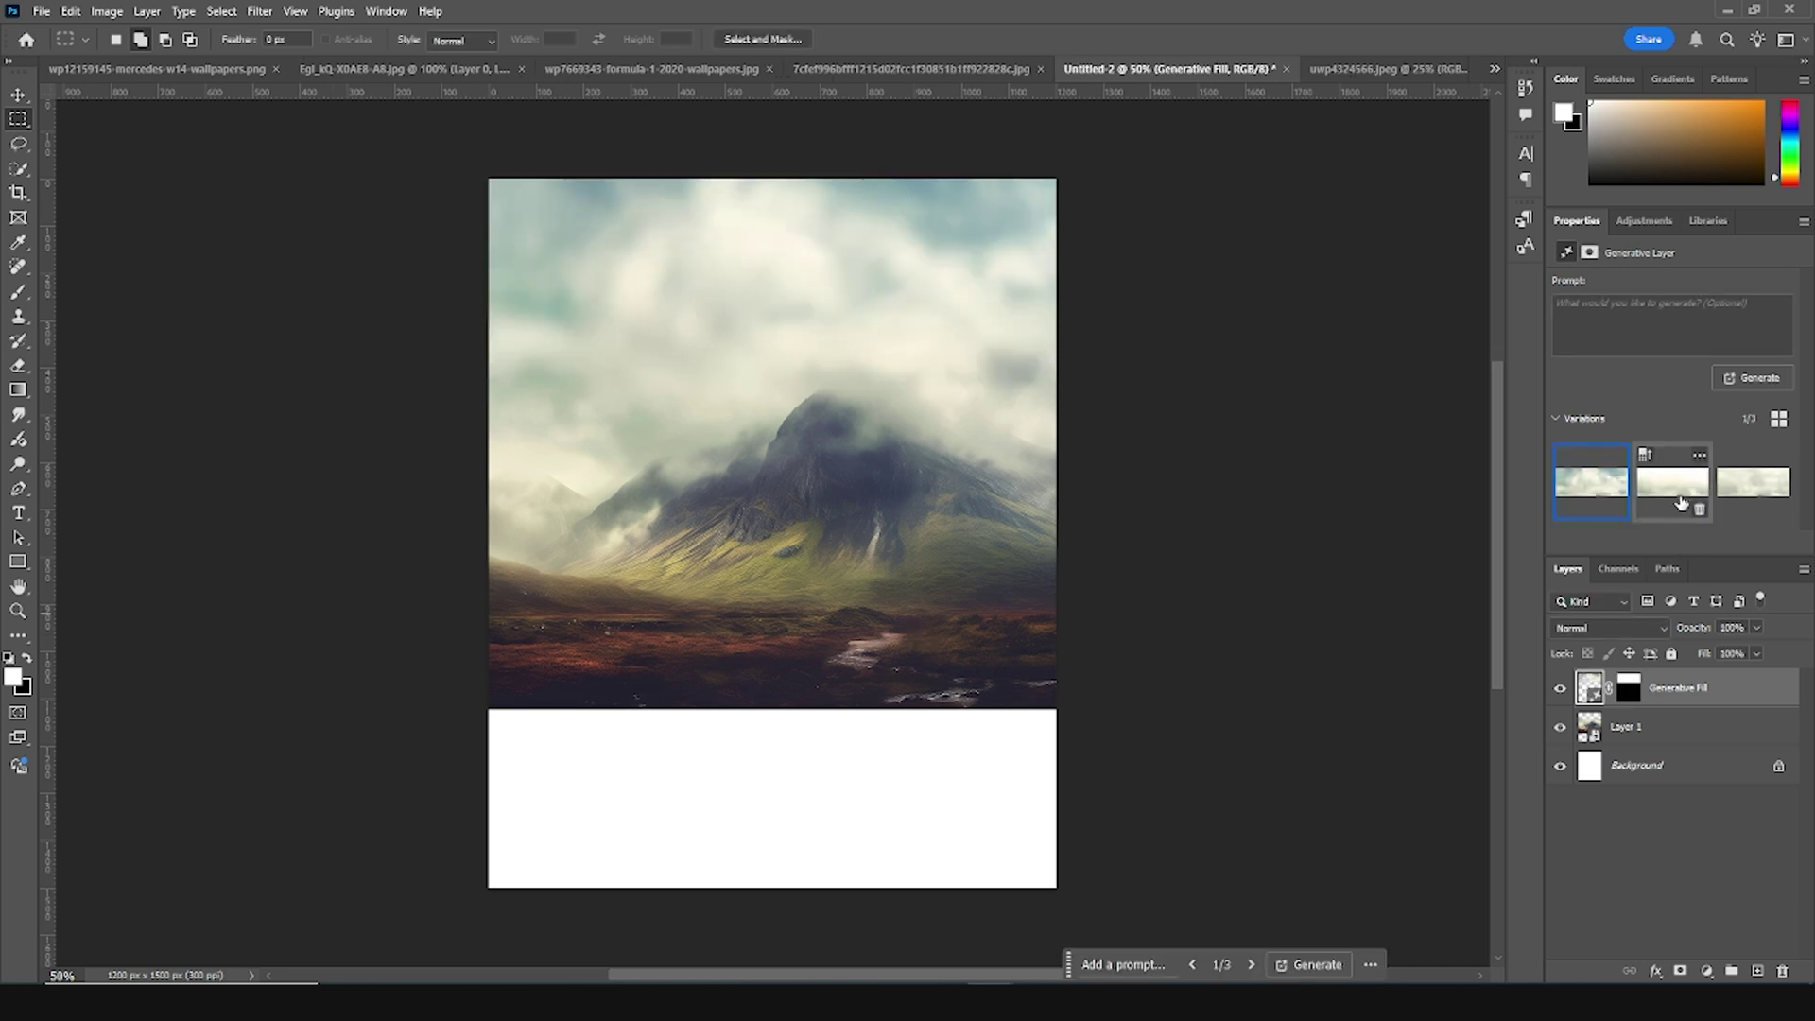
{"action": "left_click", "coordinate": [1681, 499]}
{"action": "left_click", "coordinate": [1735, 487]}
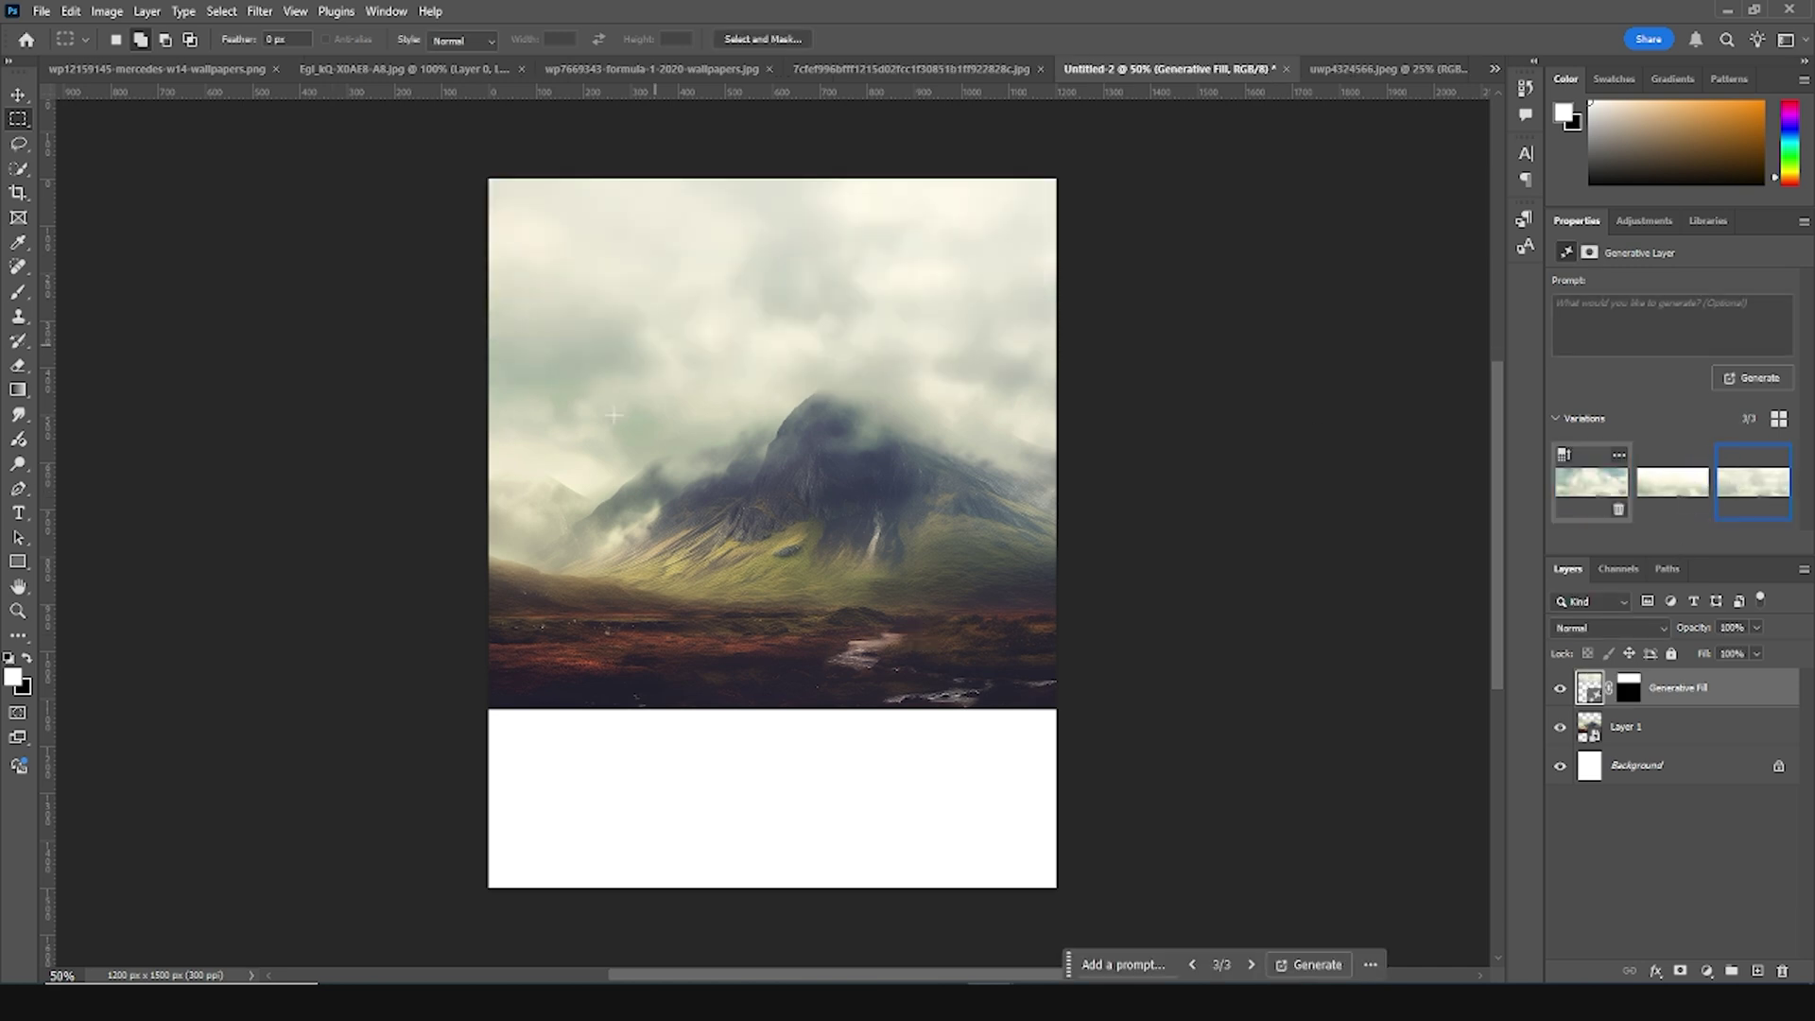
Fill the blank area below the mountain image with an unprompted Generative Fill, using the third variation
{"action": "scroll", "coordinate": [811, 366], "scroll_direction": "down", "scroll_amount": 2}
{"action": "left_click_drag", "start_coordinate": [1149, 865], "coordinate": [276, 649]}
{"action": "left_click", "coordinate": [1152, 964]}
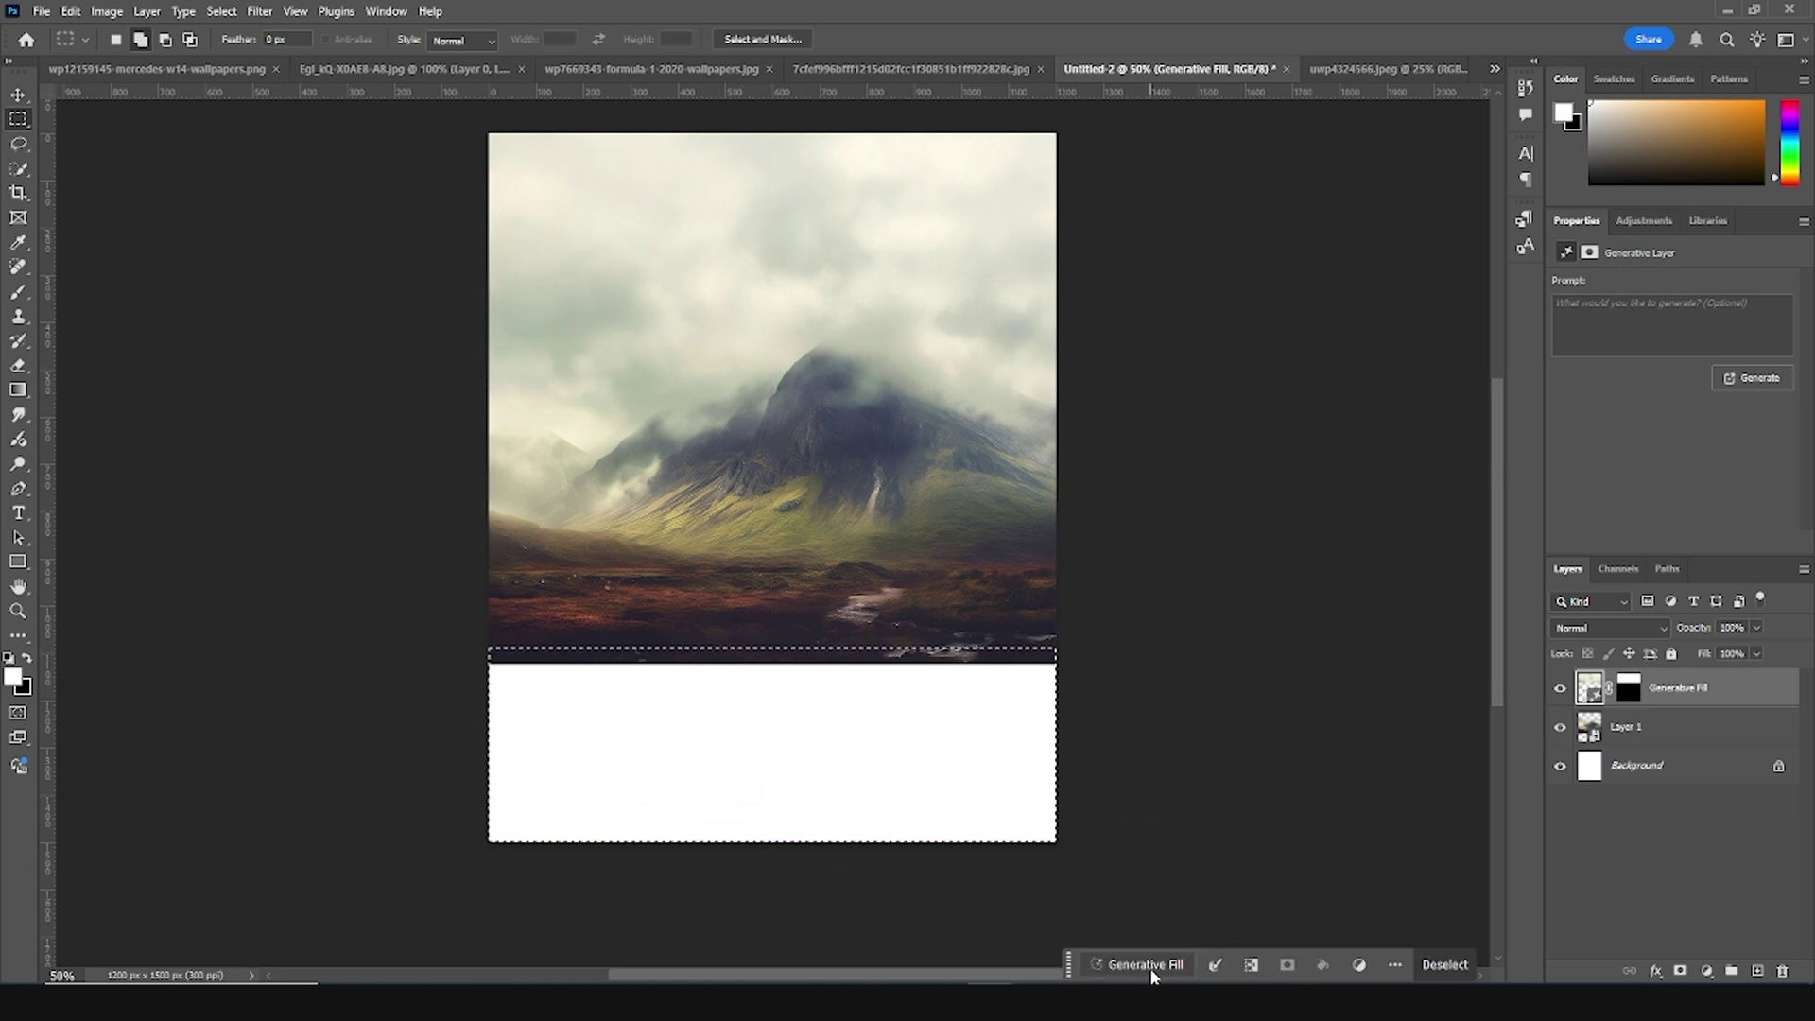
{"action": "left_click", "coordinate": [1483, 964]}
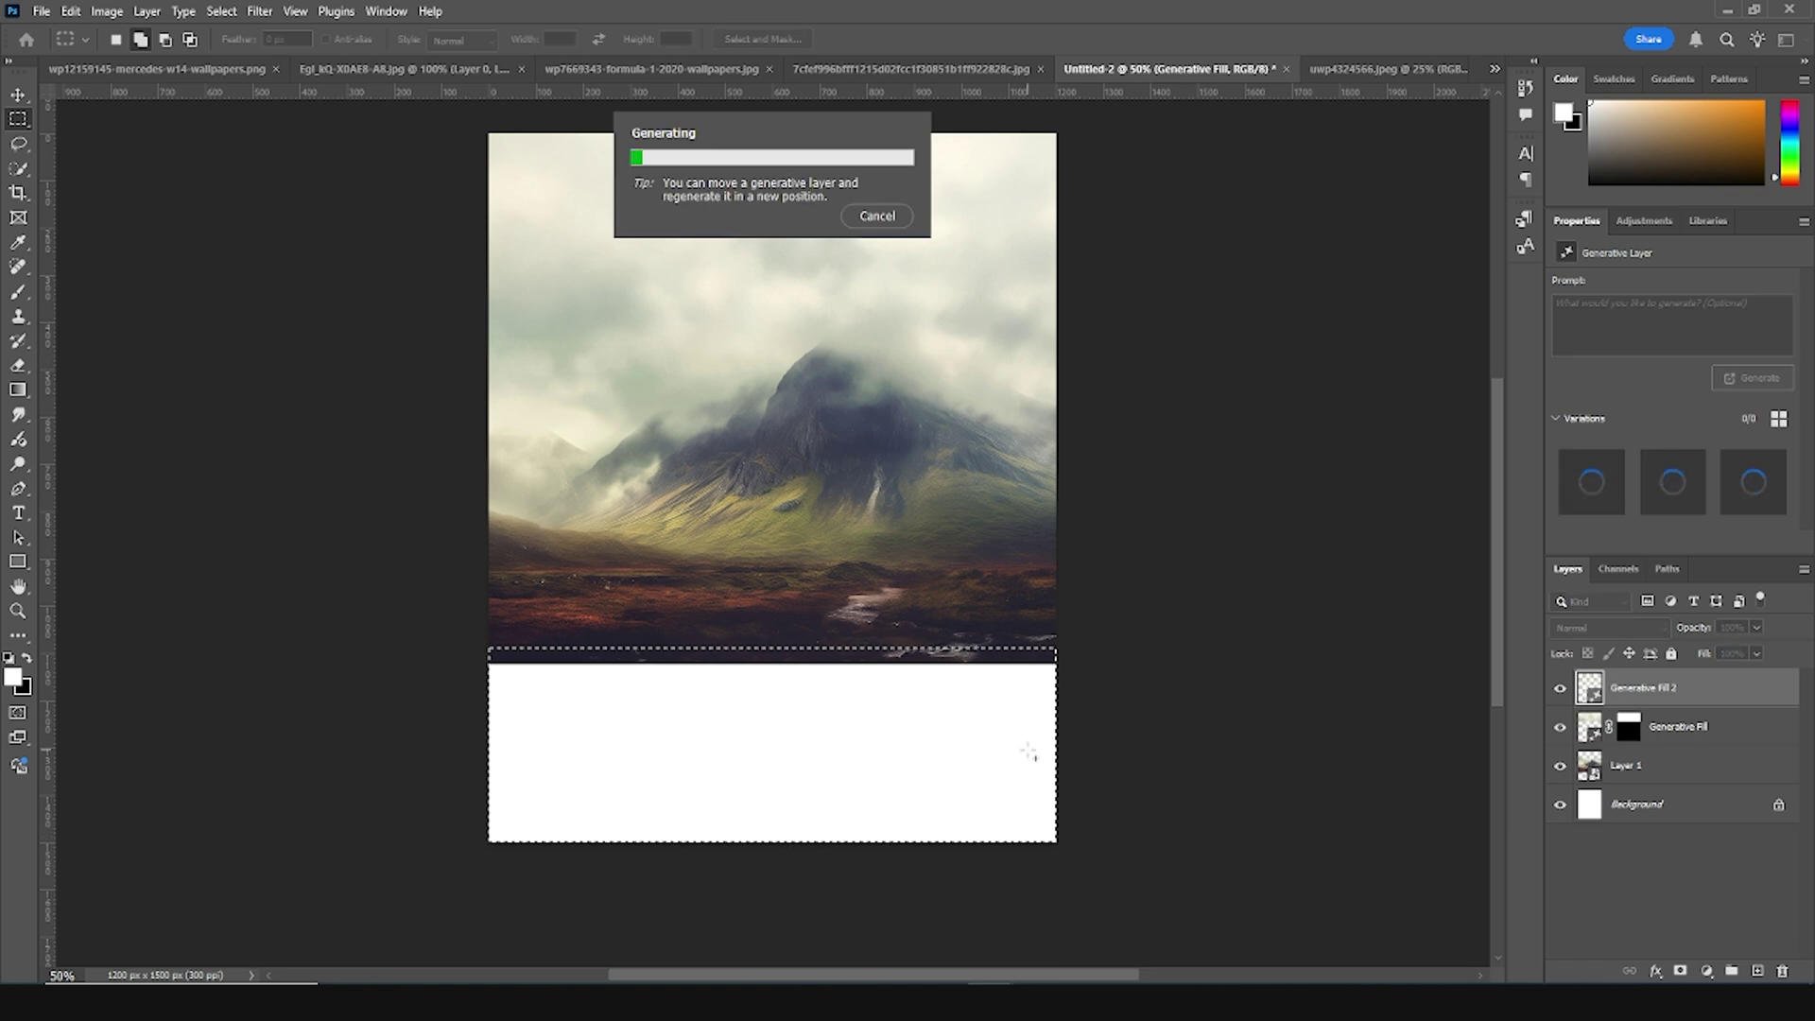
{"action": "left_click", "coordinate": [18, 94]}
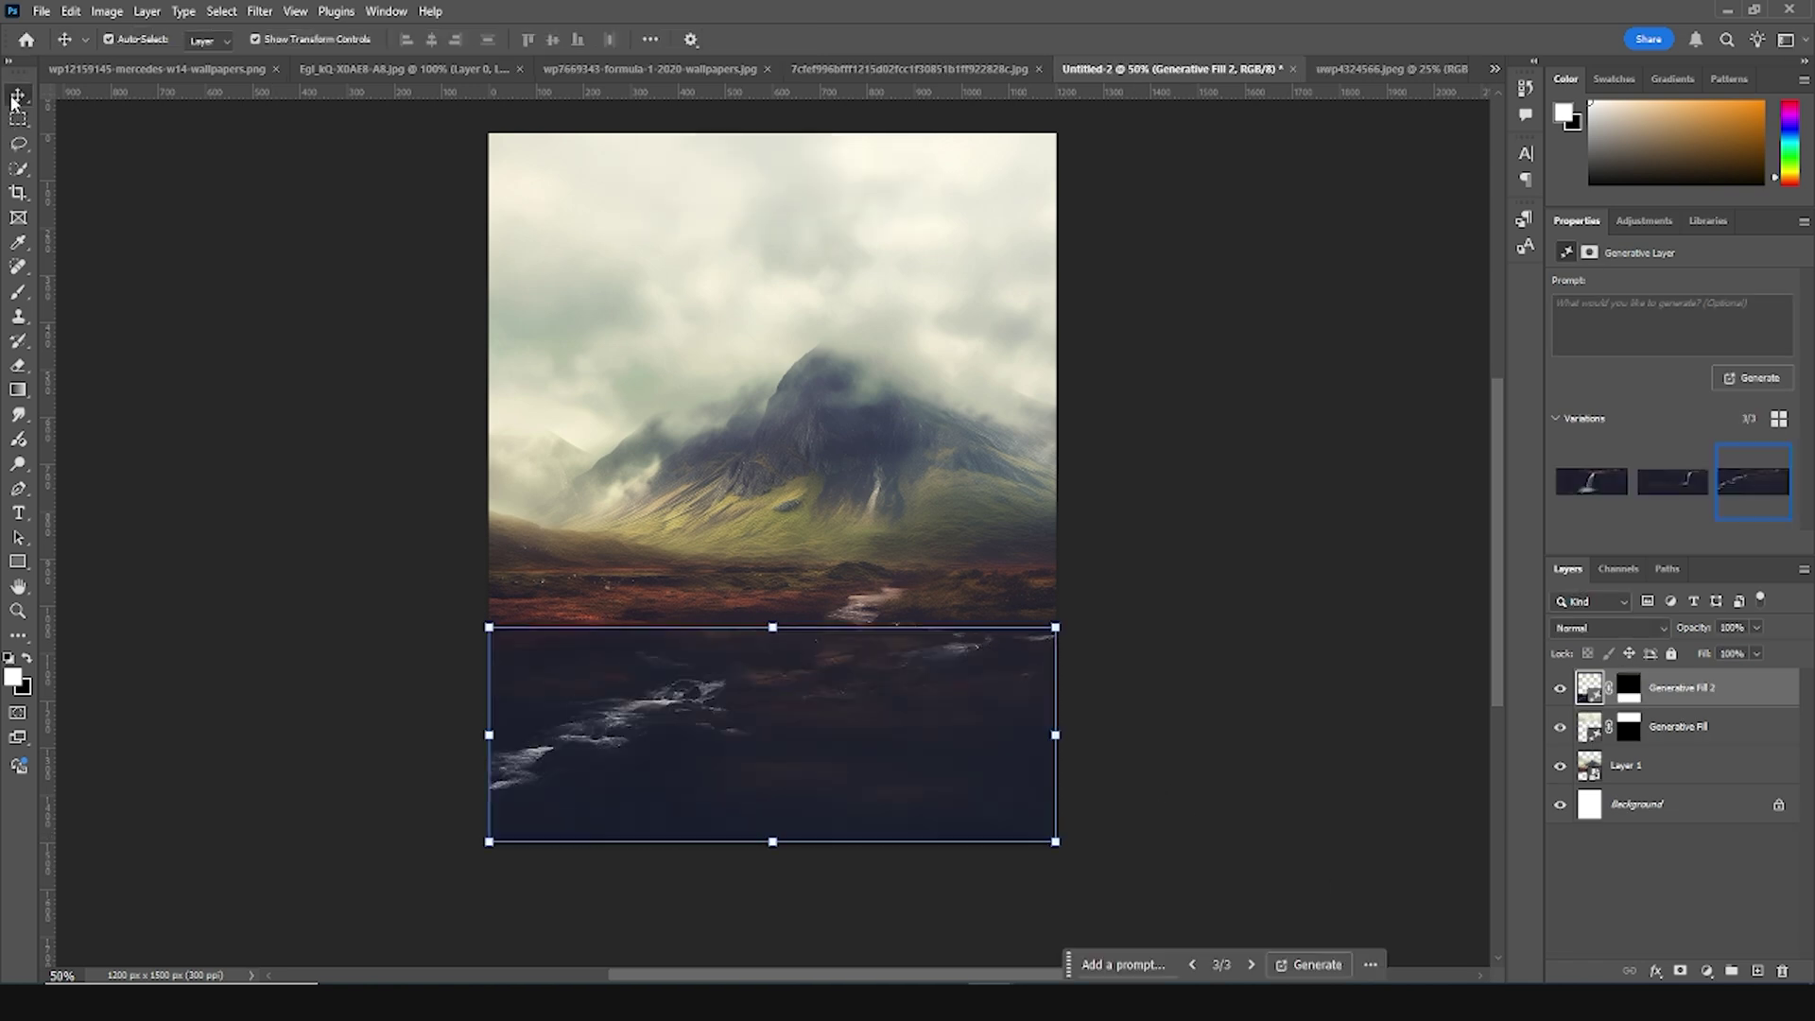
{"action": "left_click", "coordinate": [1330, 413]}
Copy the Mercedes race car cutout from its own document into the lower part of the mountain composition
{"action": "left_click", "coordinate": [393, 77]}
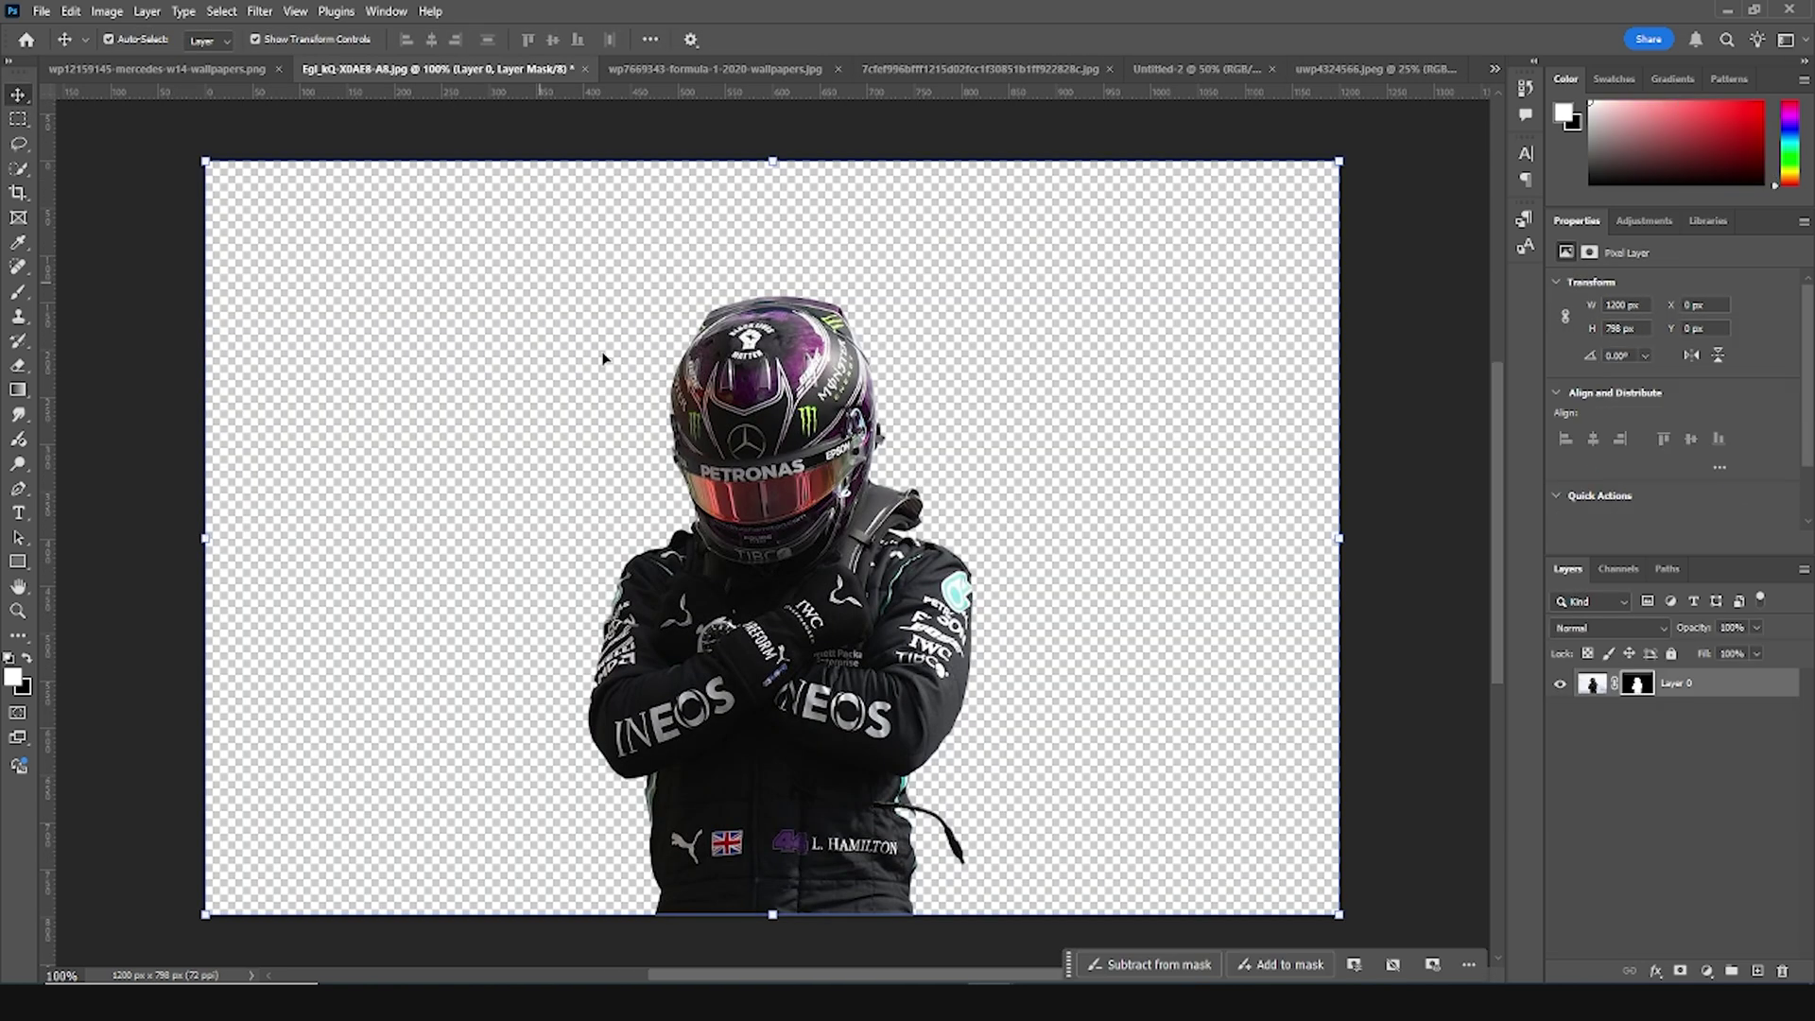
{"action": "left_click", "coordinate": [156, 74]}
{"action": "left_click_drag", "start_coordinate": [931, 583], "coordinate": [1447, 92]}
{"action": "left_click_drag", "start_coordinate": [1293, 74], "coordinate": [830, 619]}
{"action": "key", "text": "ctrl+t"}
{"action": "key", "text": "ctrl+minus"}
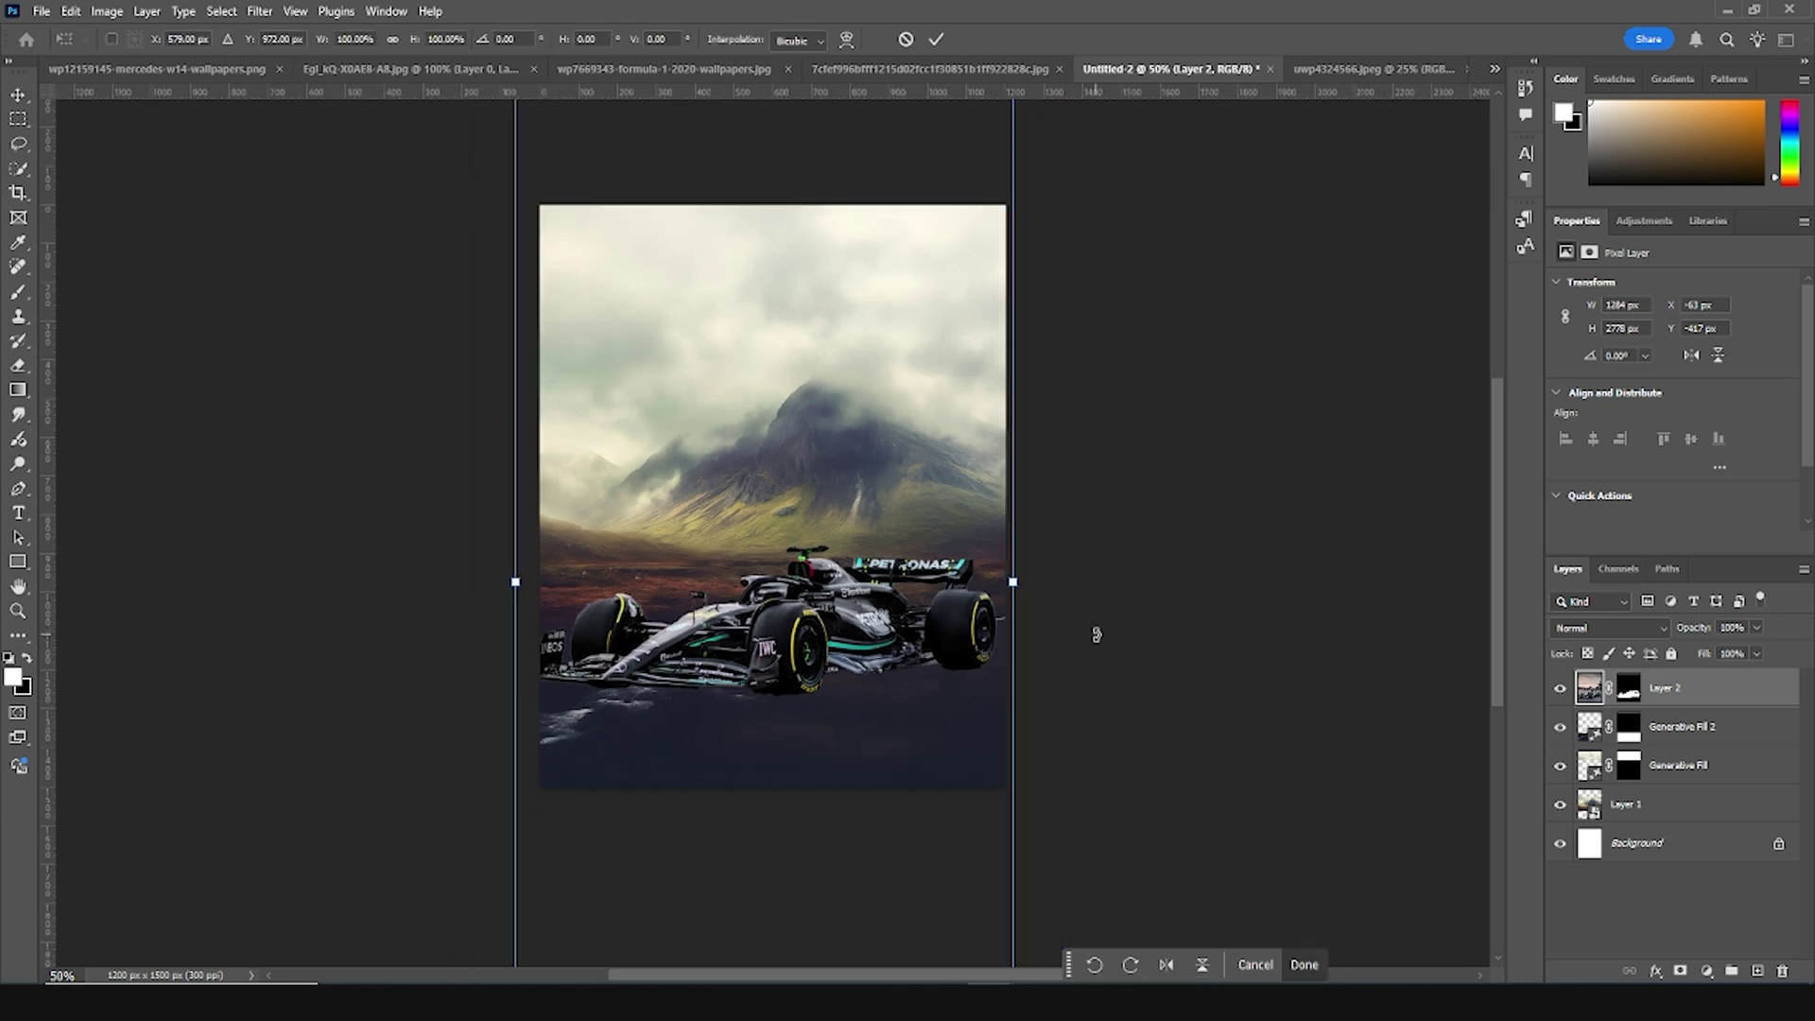
{"action": "key", "text": "Return"}
Convert the race car layer to a smart object, scale it to about 84%, and position it below the mountain
{"action": "right_click", "coordinate": [1669, 697]}
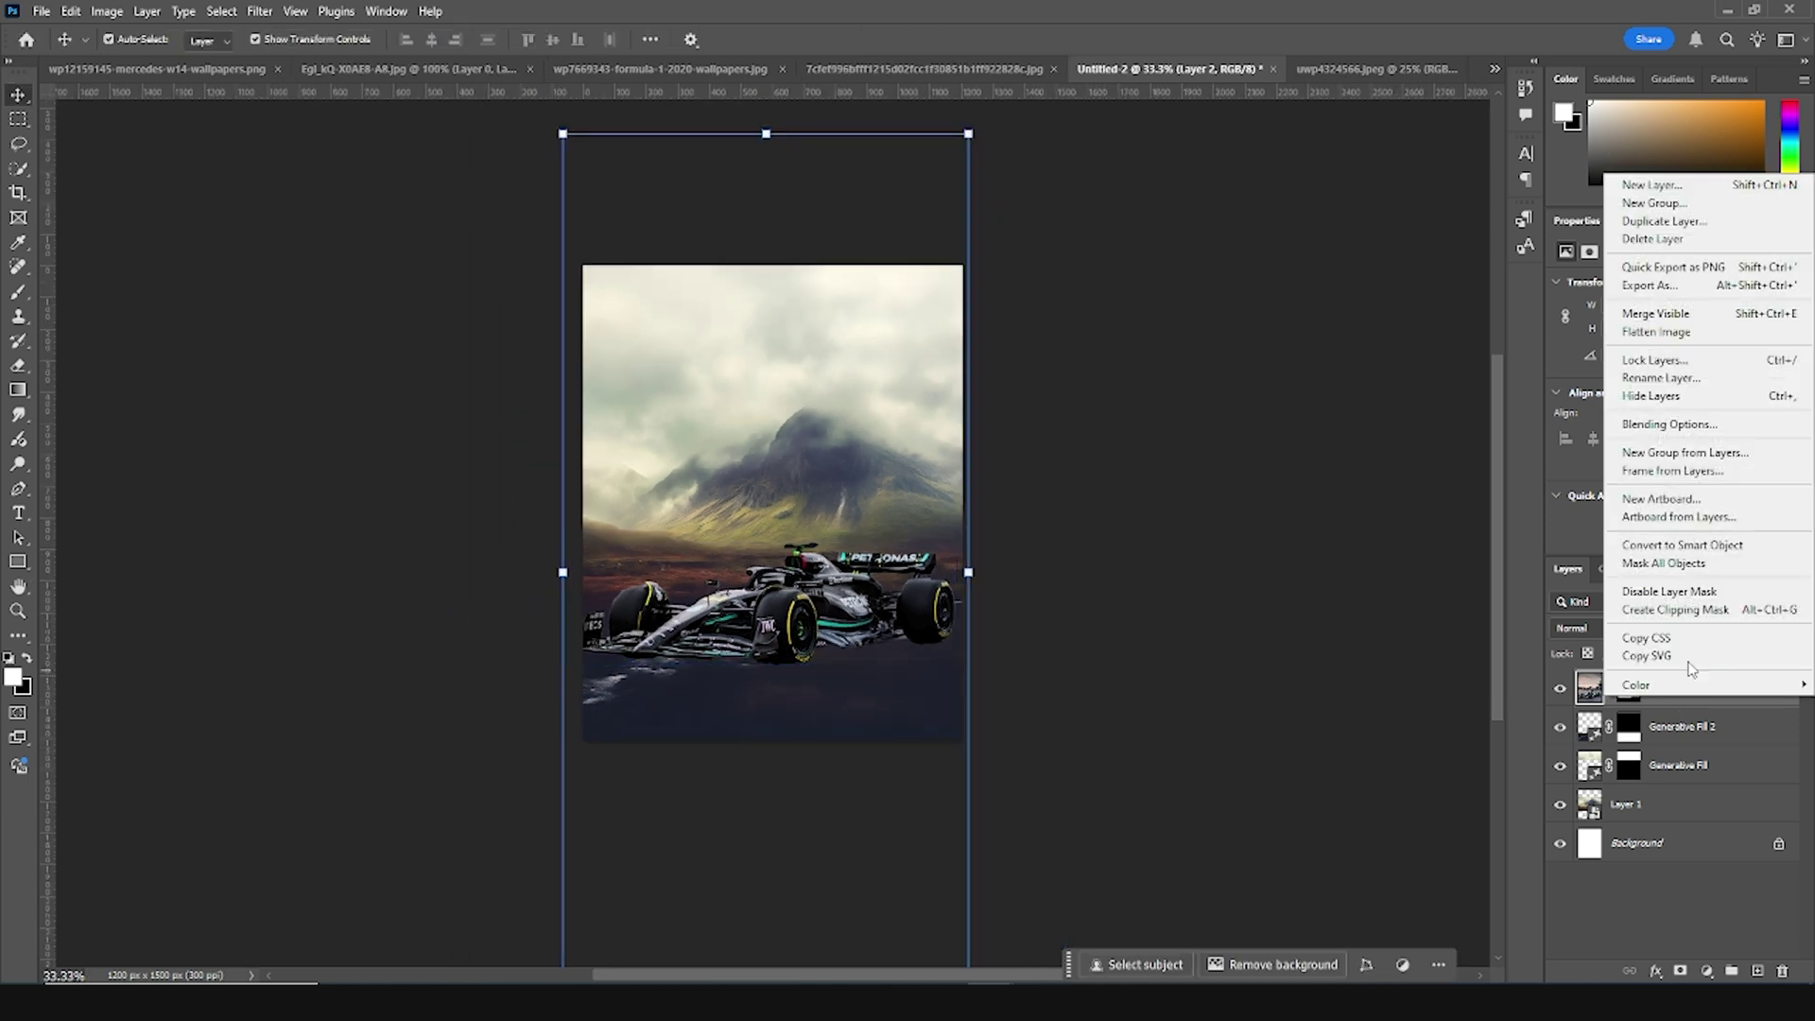
{"action": "left_click", "coordinate": [1664, 761]}
{"action": "left_click_drag", "start_coordinate": [957, 541], "coordinate": [853, 613]}
{"action": "key", "text": "Return"}
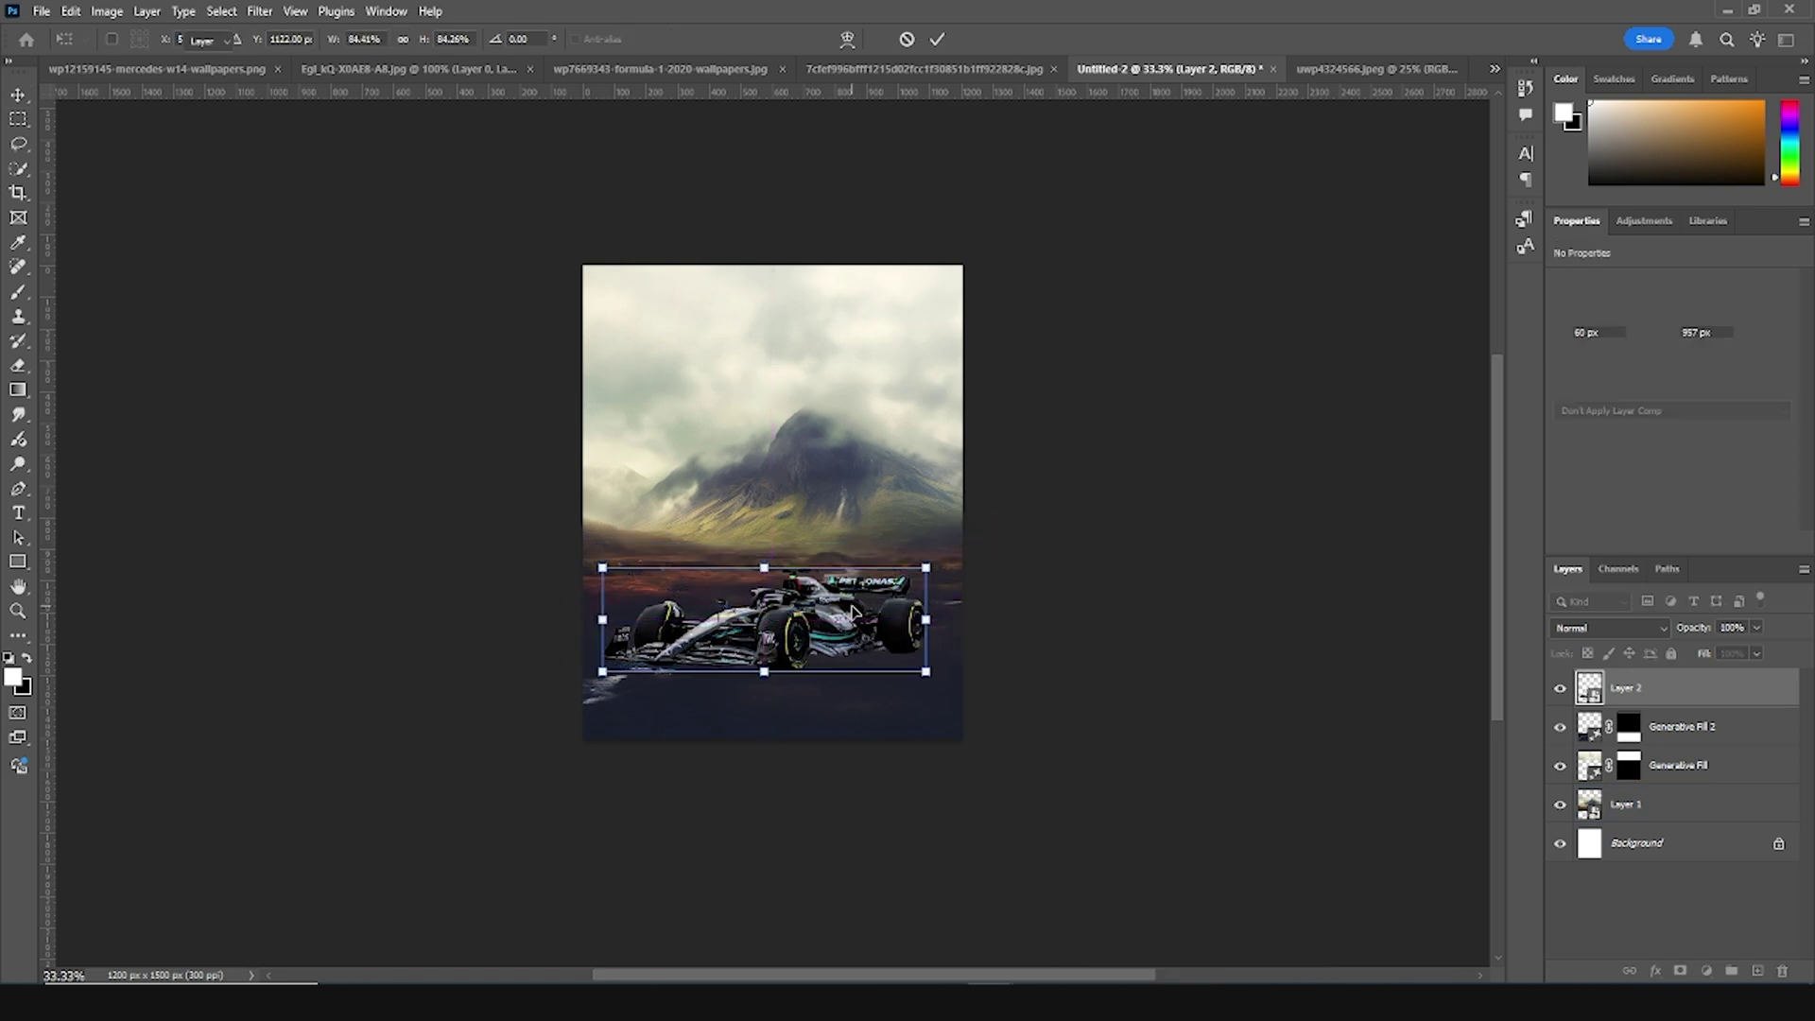
Lasso the ground together with the lower part of the car and run Generative Fill with the prompt "racing track"
{"action": "key", "text": "ctrl+plus"}
{"action": "key", "text": "ctrl+plus"}
{"action": "left_click", "coordinate": [1215, 679]}
{"action": "left_click_drag", "start_coordinate": [764, 687], "coordinate": [785, 401]}
{"action": "left_click", "coordinate": [1240, 506]}
{"action": "key", "text": "l"}
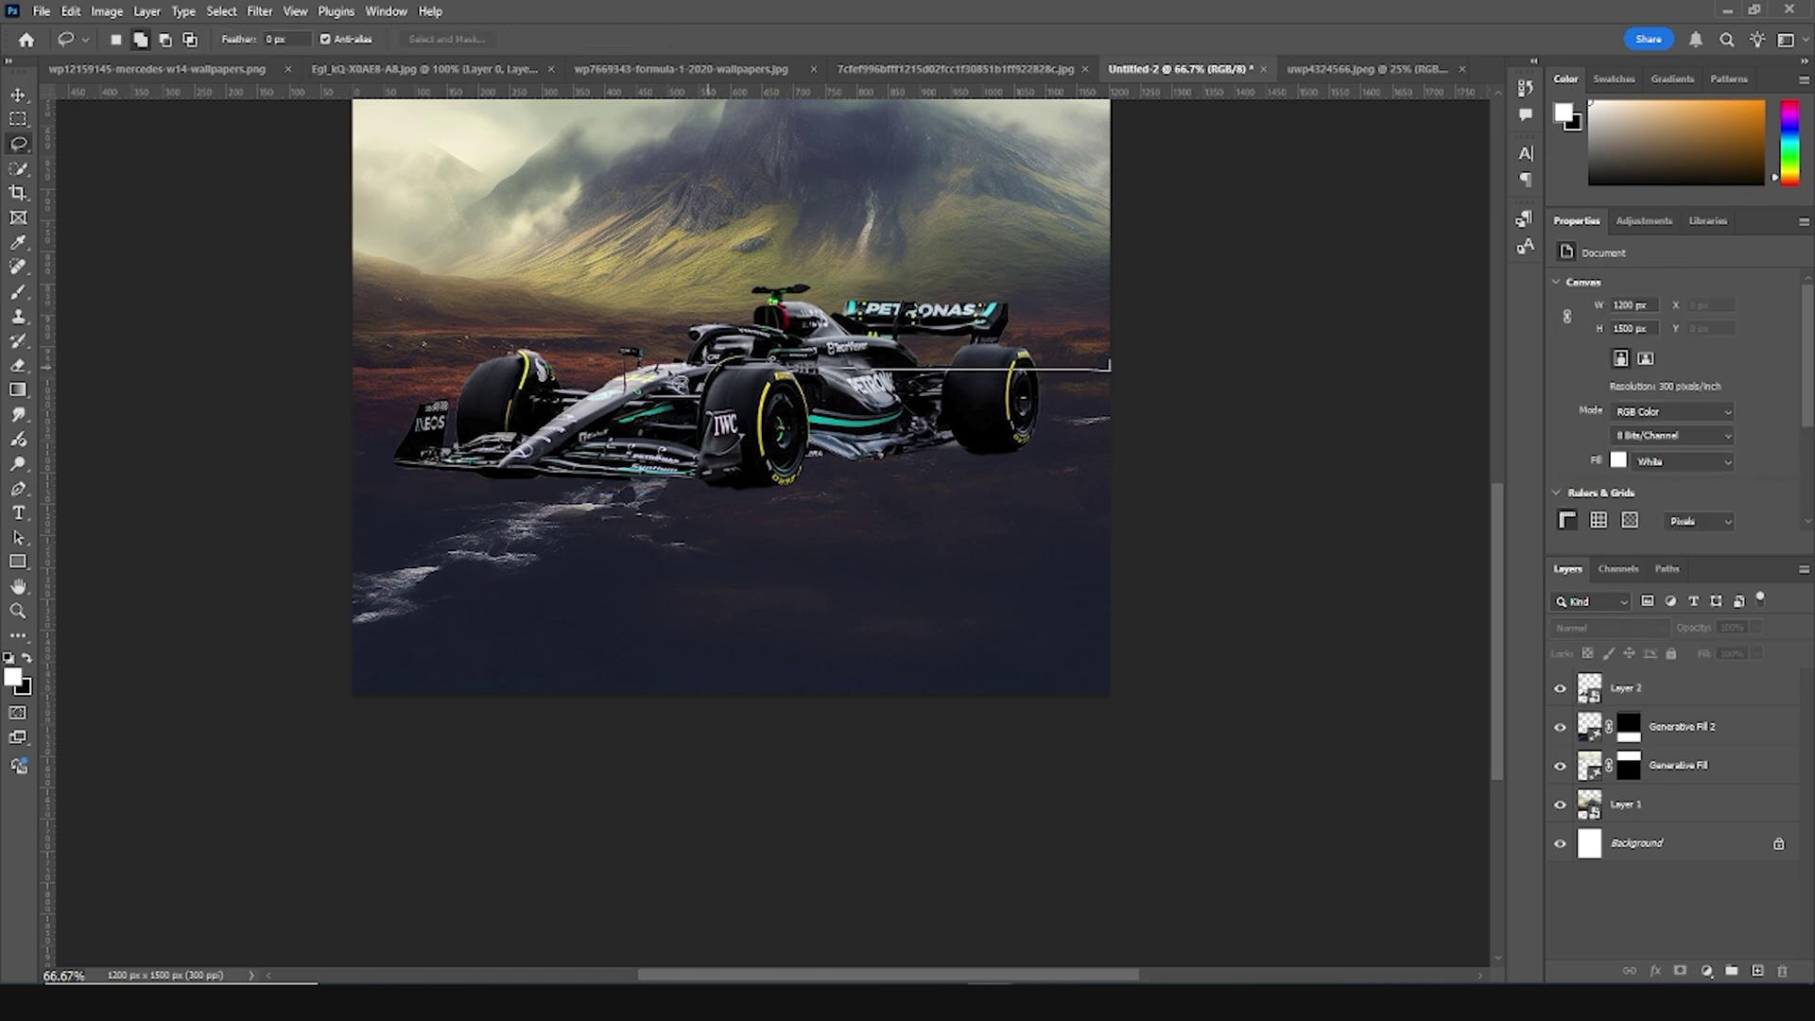
{"action": "mouse_move", "coordinate": [385, 463]}
{"action": "left_mouse_down"}
{"action": "mouse_move", "coordinate": [101, 737]}
{"action": "mouse_move", "coordinate": [1147, 972]}
{"action": "mouse_move", "coordinate": [1544, 625]}
{"action": "mouse_move", "coordinate": [1493, 348]}
{"action": "left_mouse_up"}
{"action": "left_click", "coordinate": [1145, 970]}
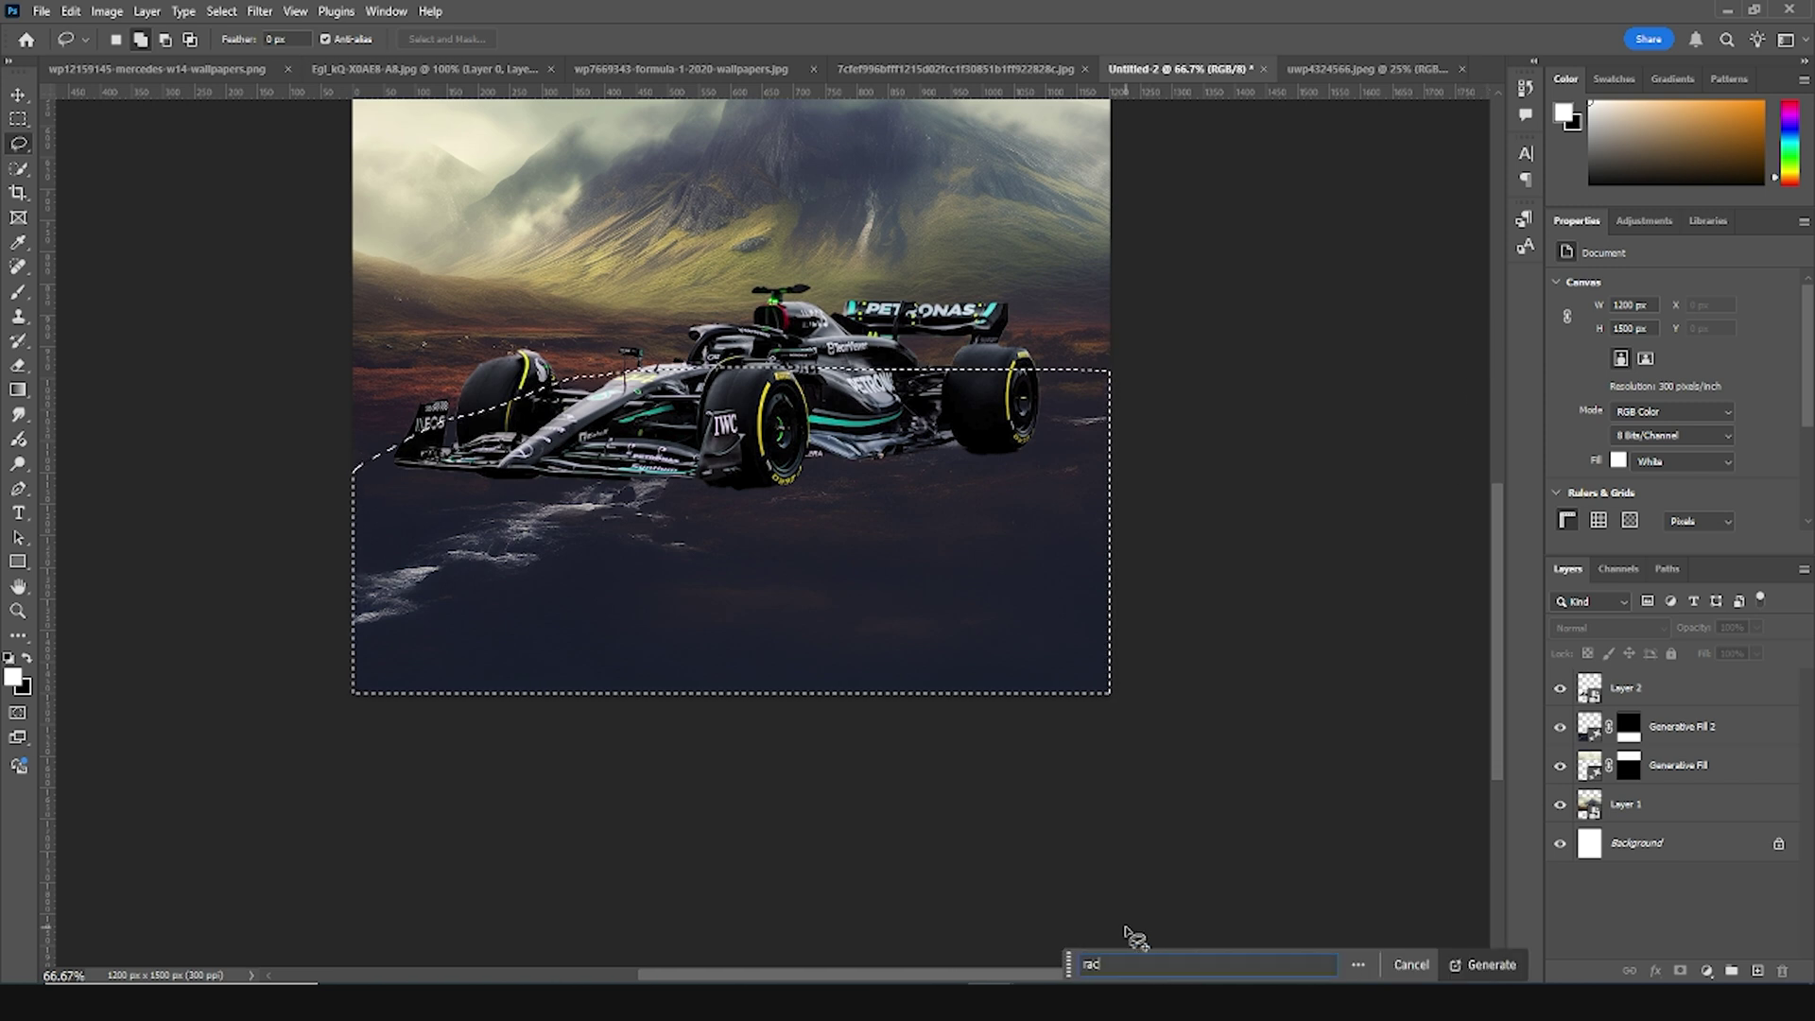
{"action": "type", "text": "racing track"}
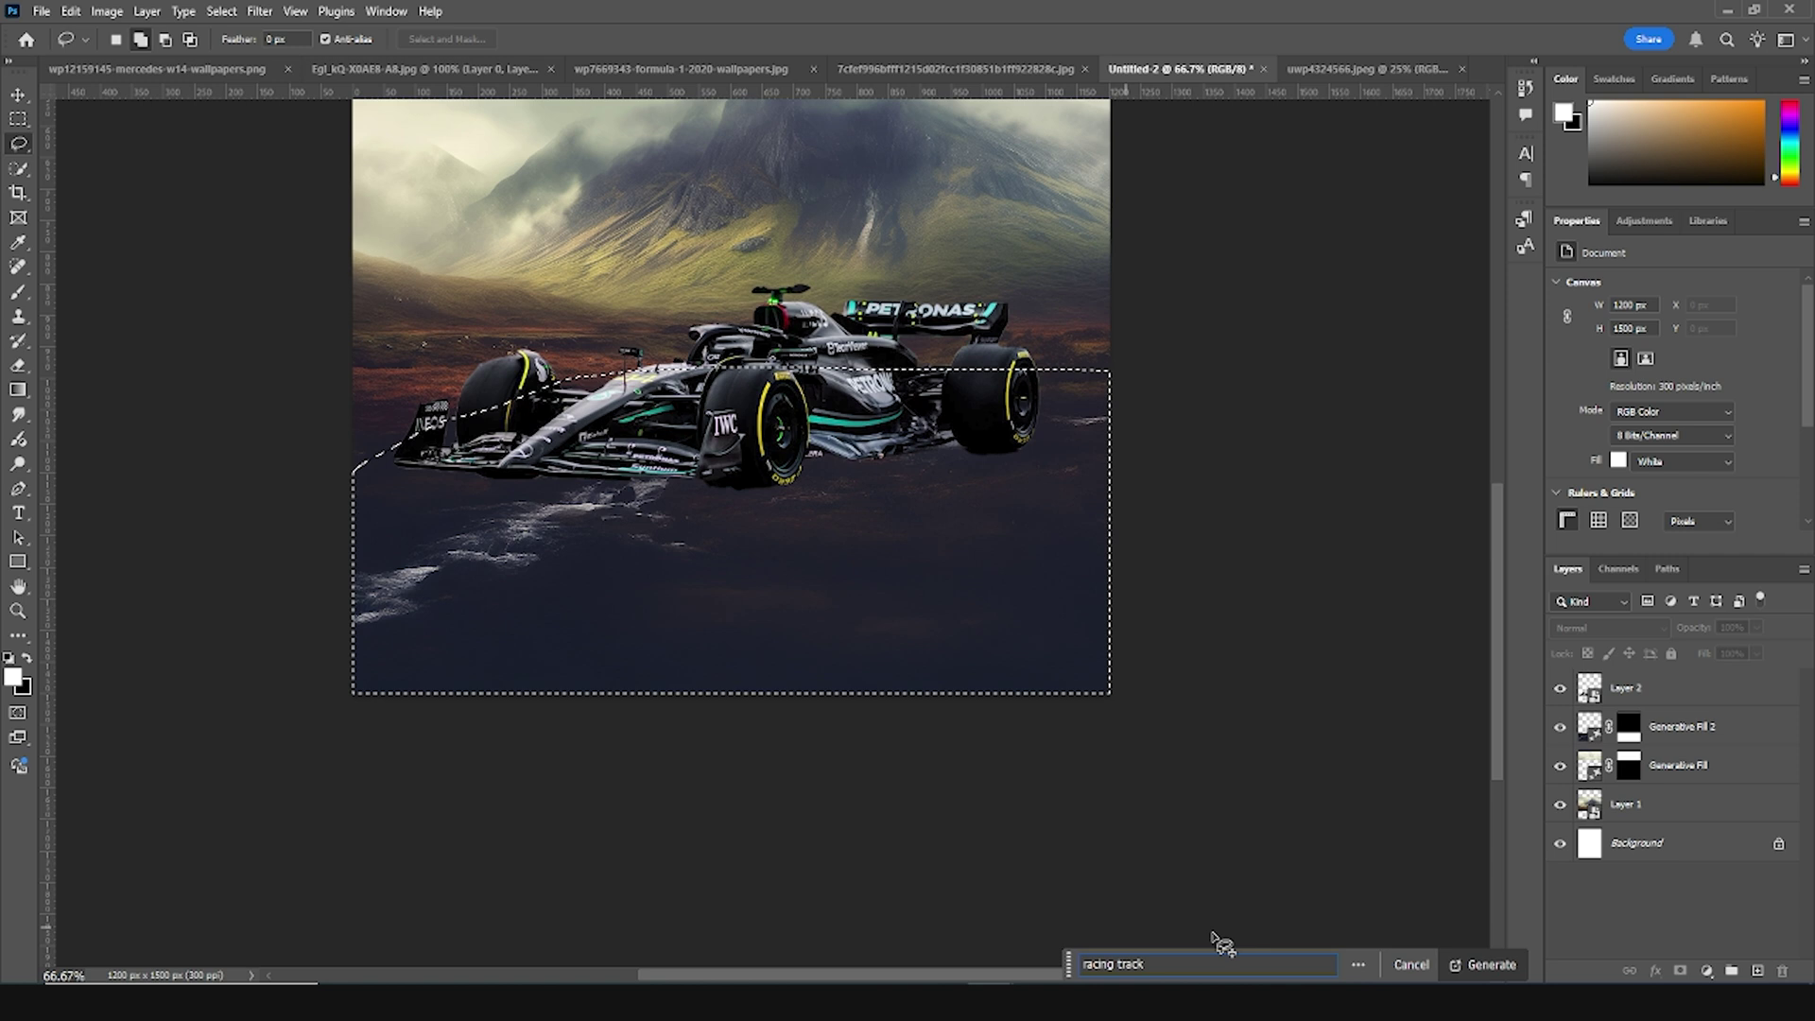
{"action": "left_click", "coordinate": [1477, 965]}
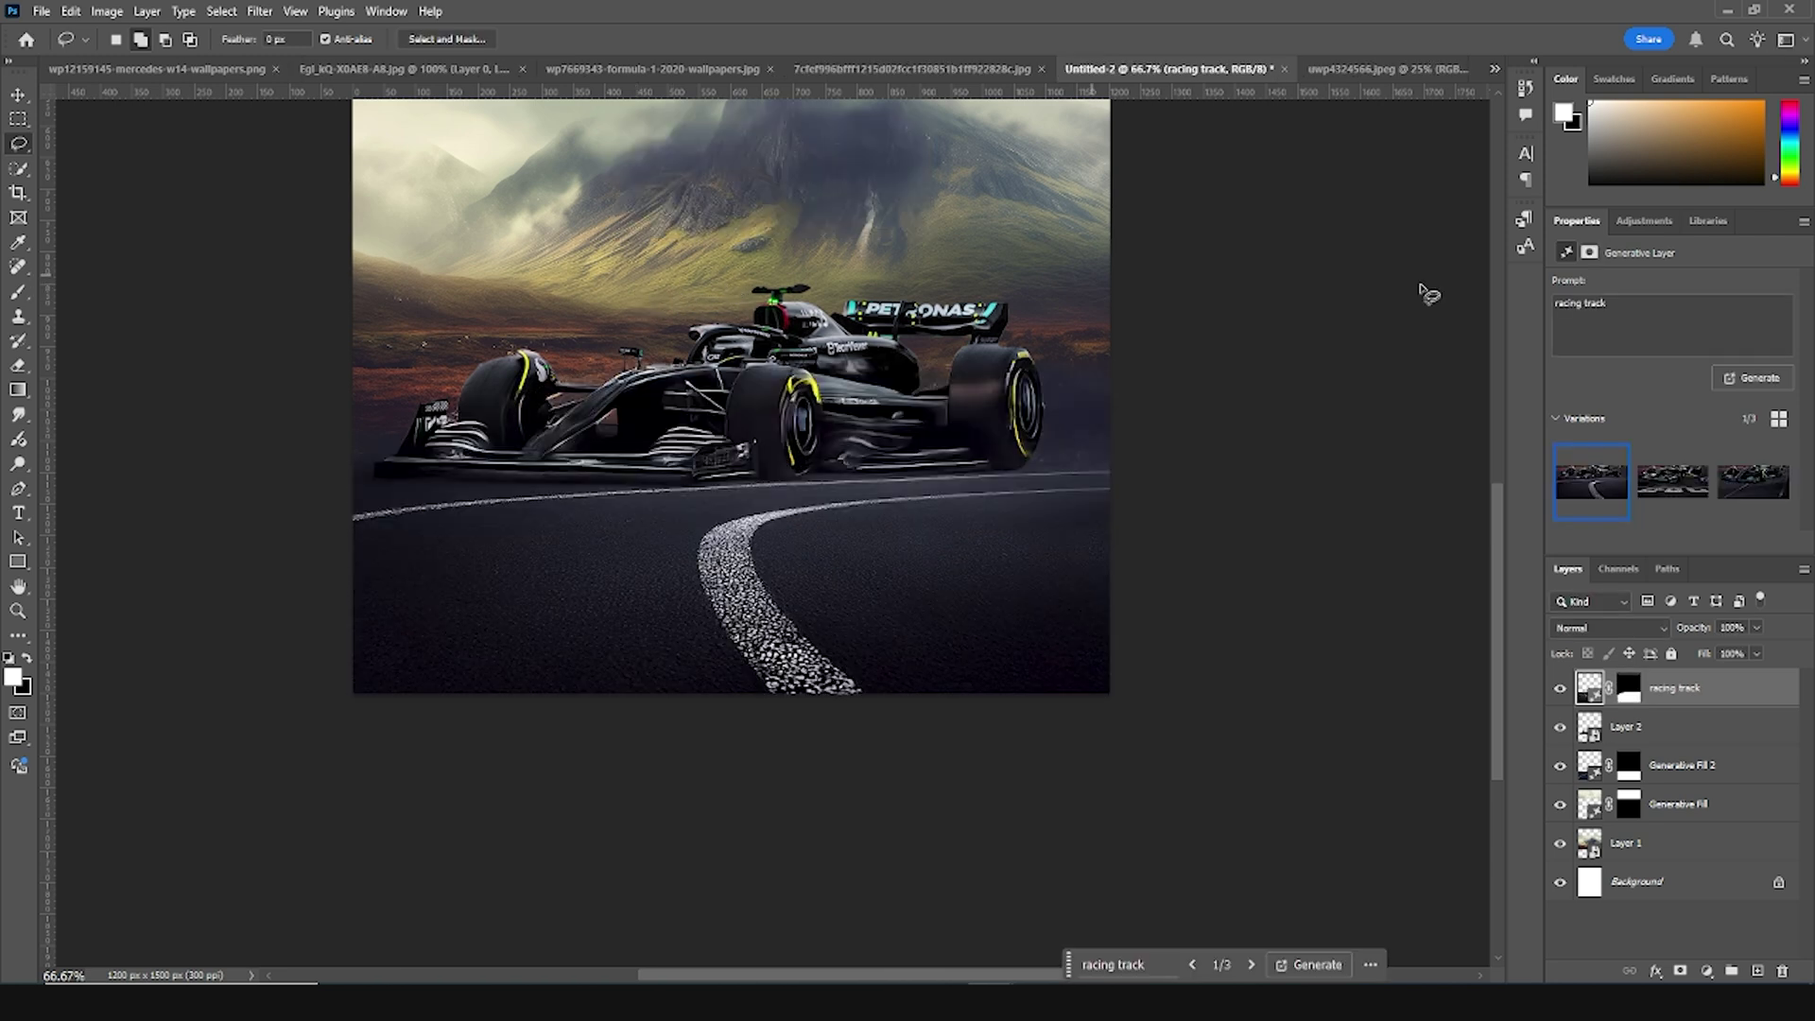
Compare the three racing track variations and generate more variations with the same prompt
{"action": "left_click", "coordinate": [1672, 483]}
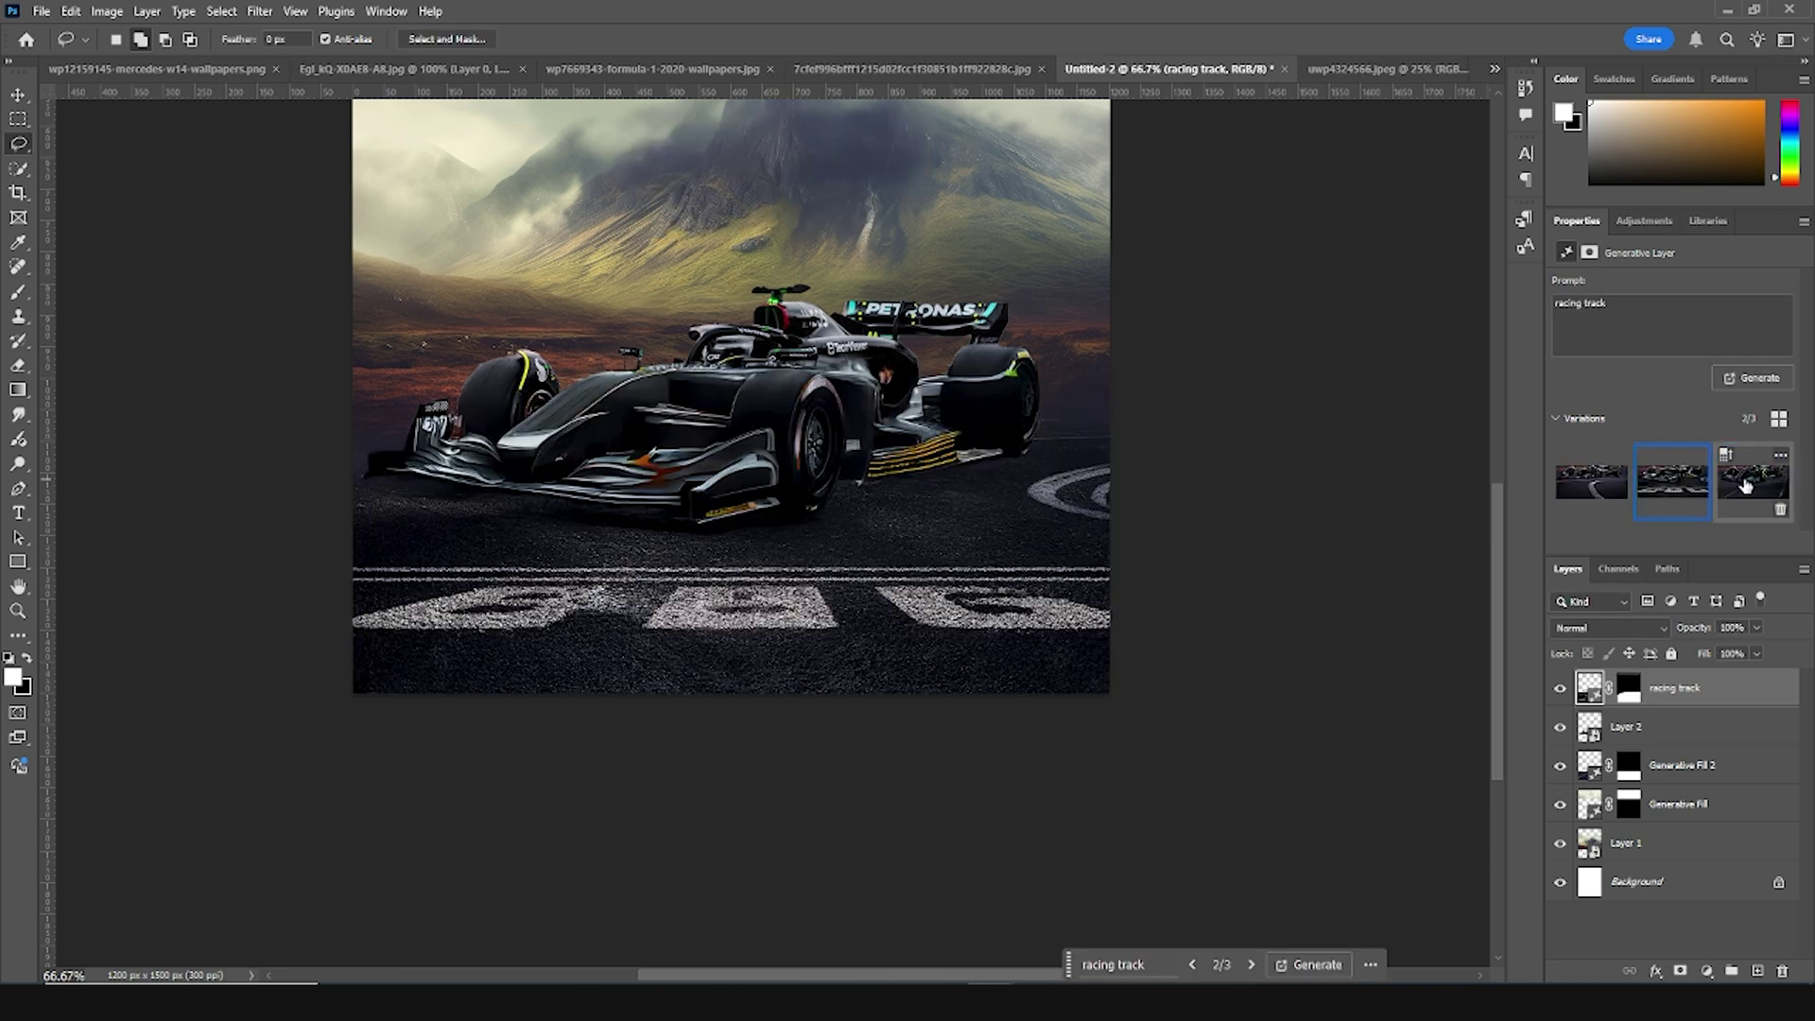
{"action": "left_click", "coordinate": [1745, 486]}
{"action": "left_click", "coordinate": [1577, 502]}
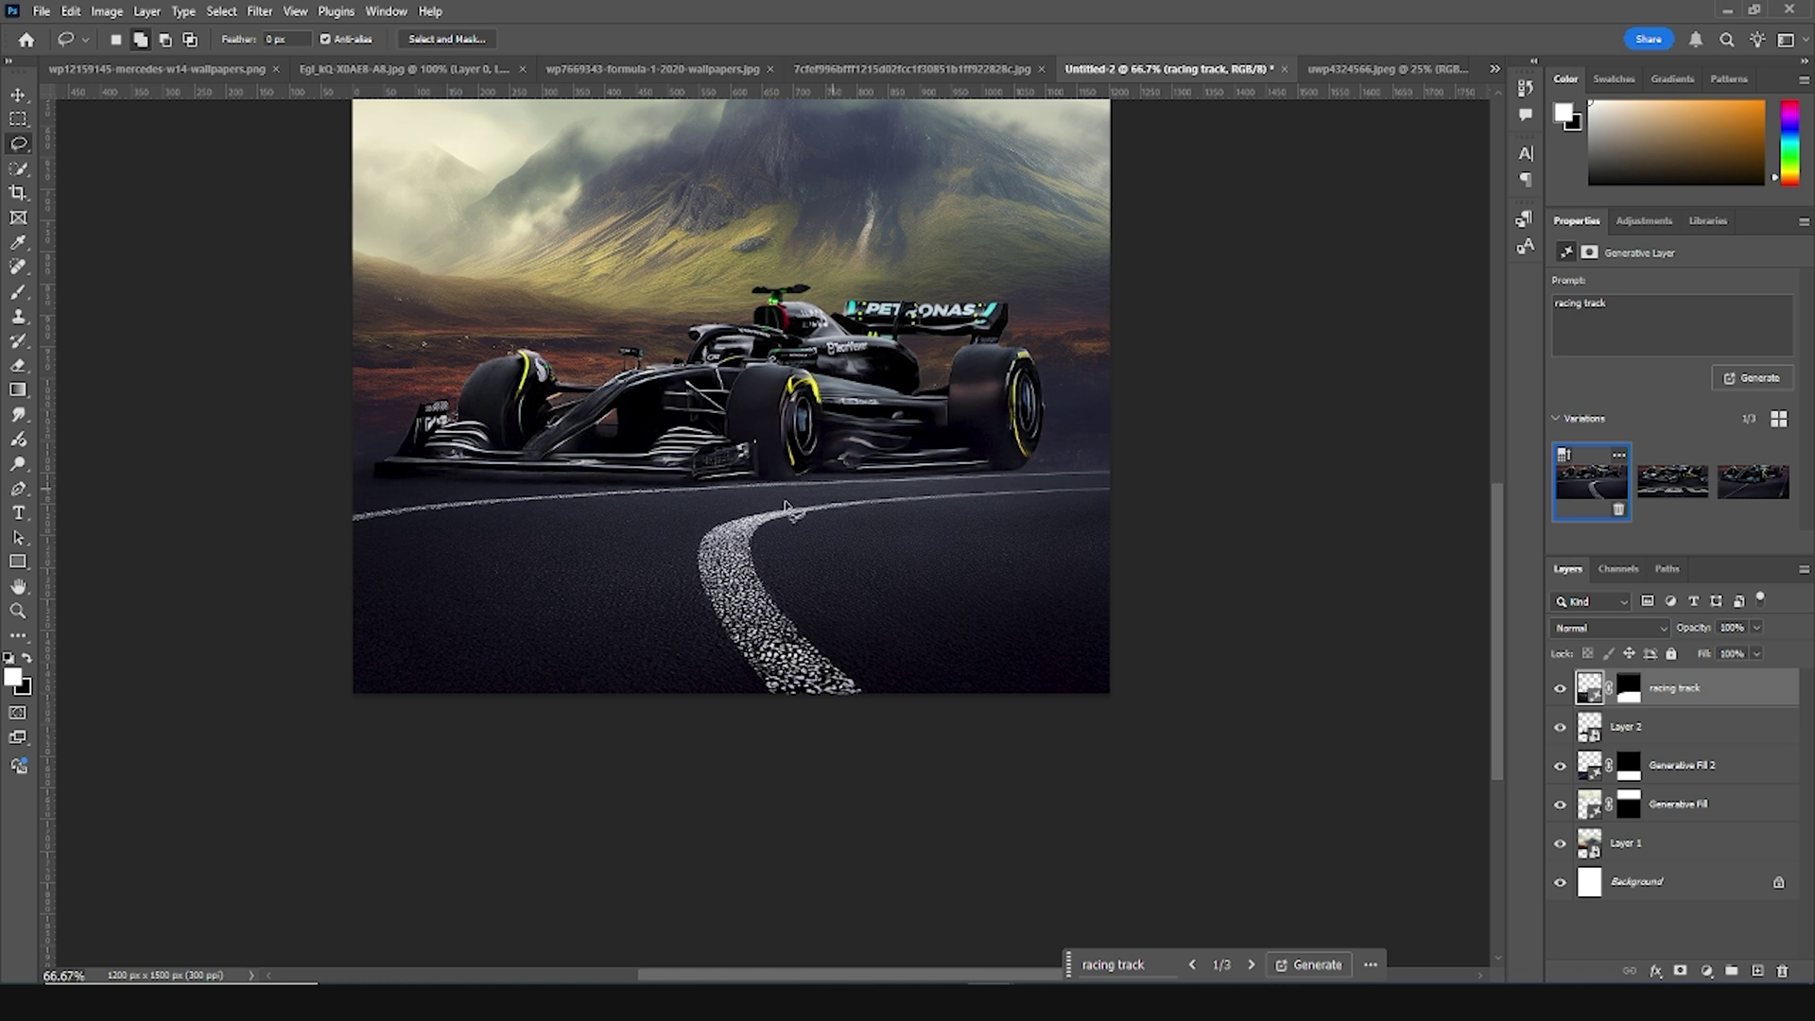
{"action": "scroll", "coordinate": [783, 508], "scroll_direction": "down", "scroll_amount": 1}
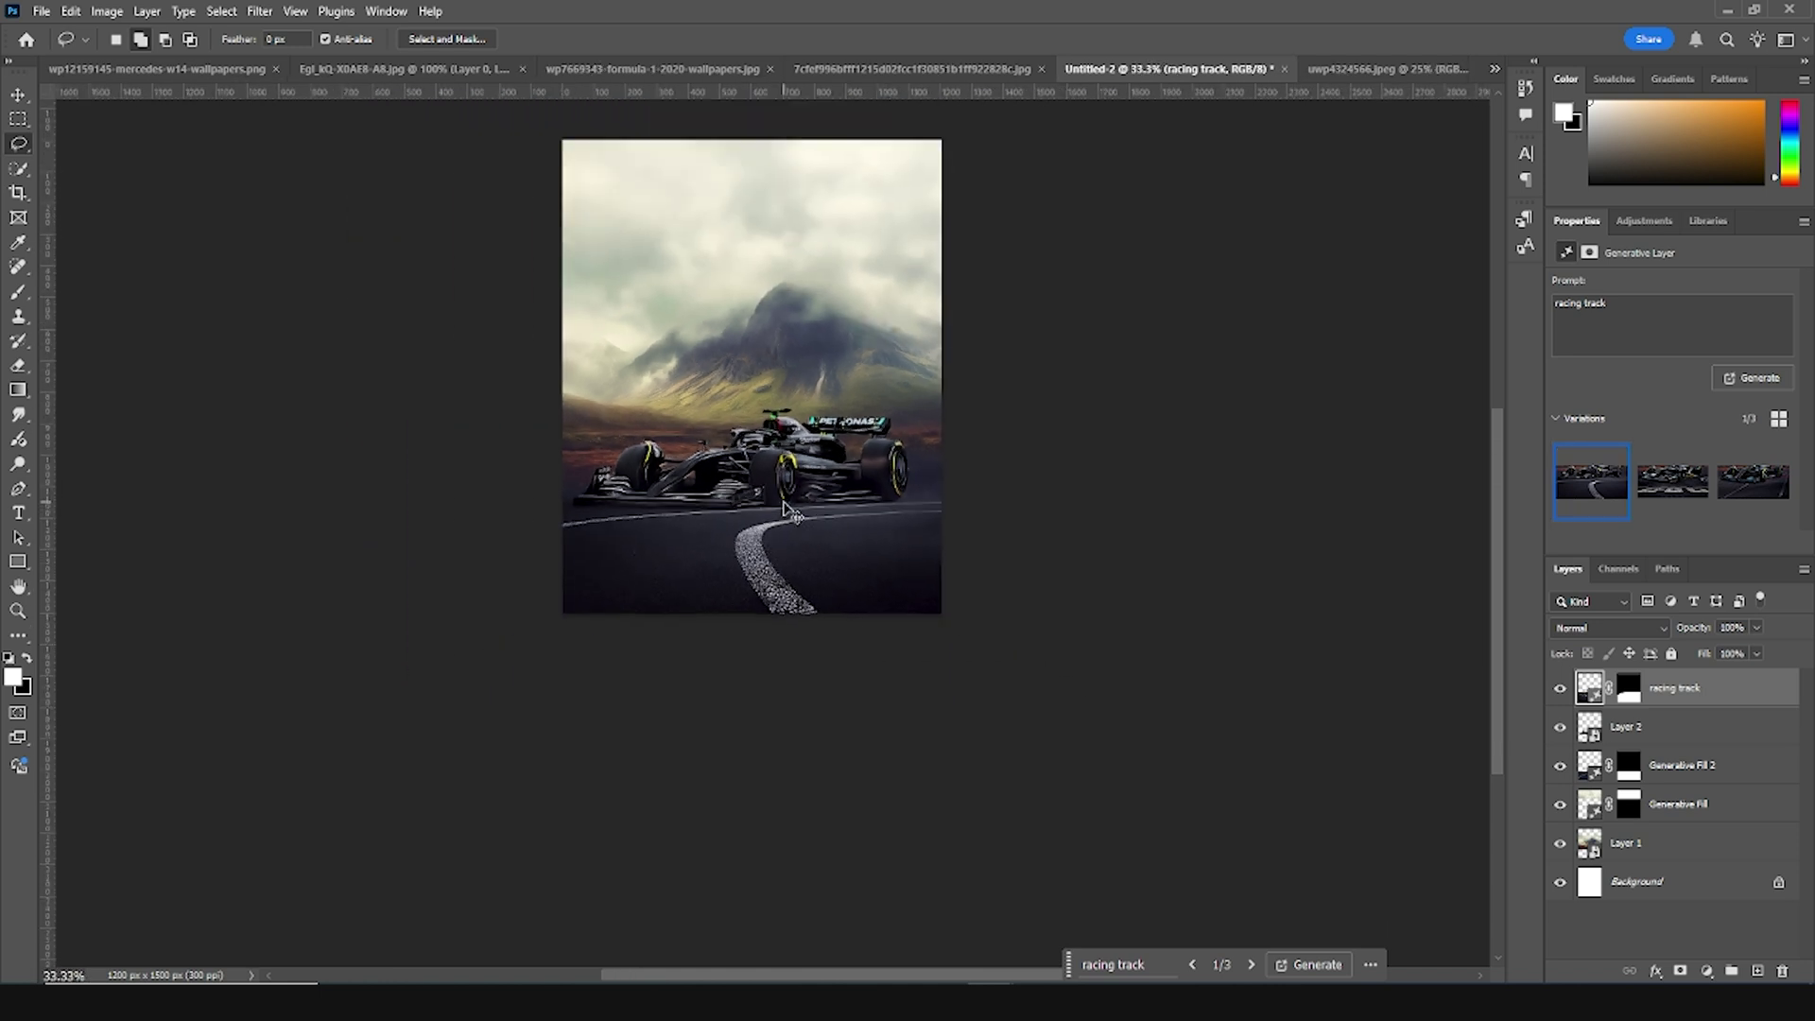
{"action": "left_click", "coordinate": [1750, 386]}
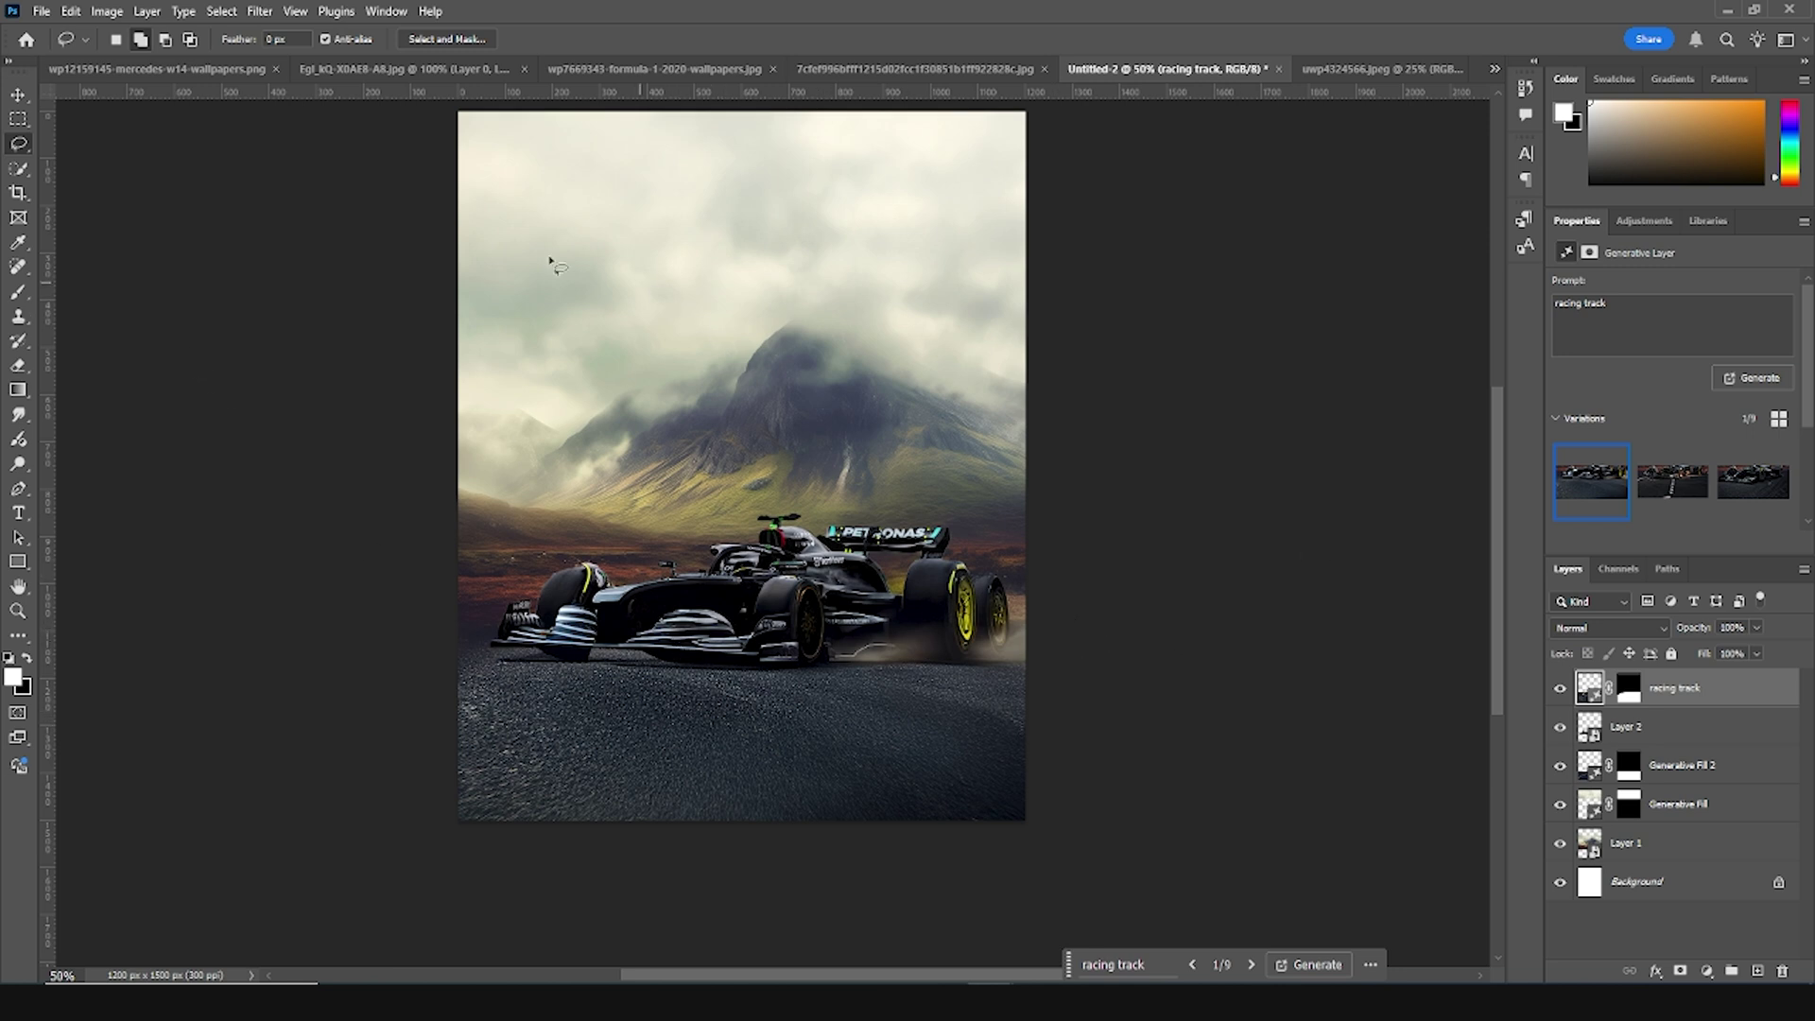
Copy the helmeted driver cutout with crossed arms into the composition and move its layer directly beneath the original car layer
{"action": "left_click", "coordinate": [62, 74]}
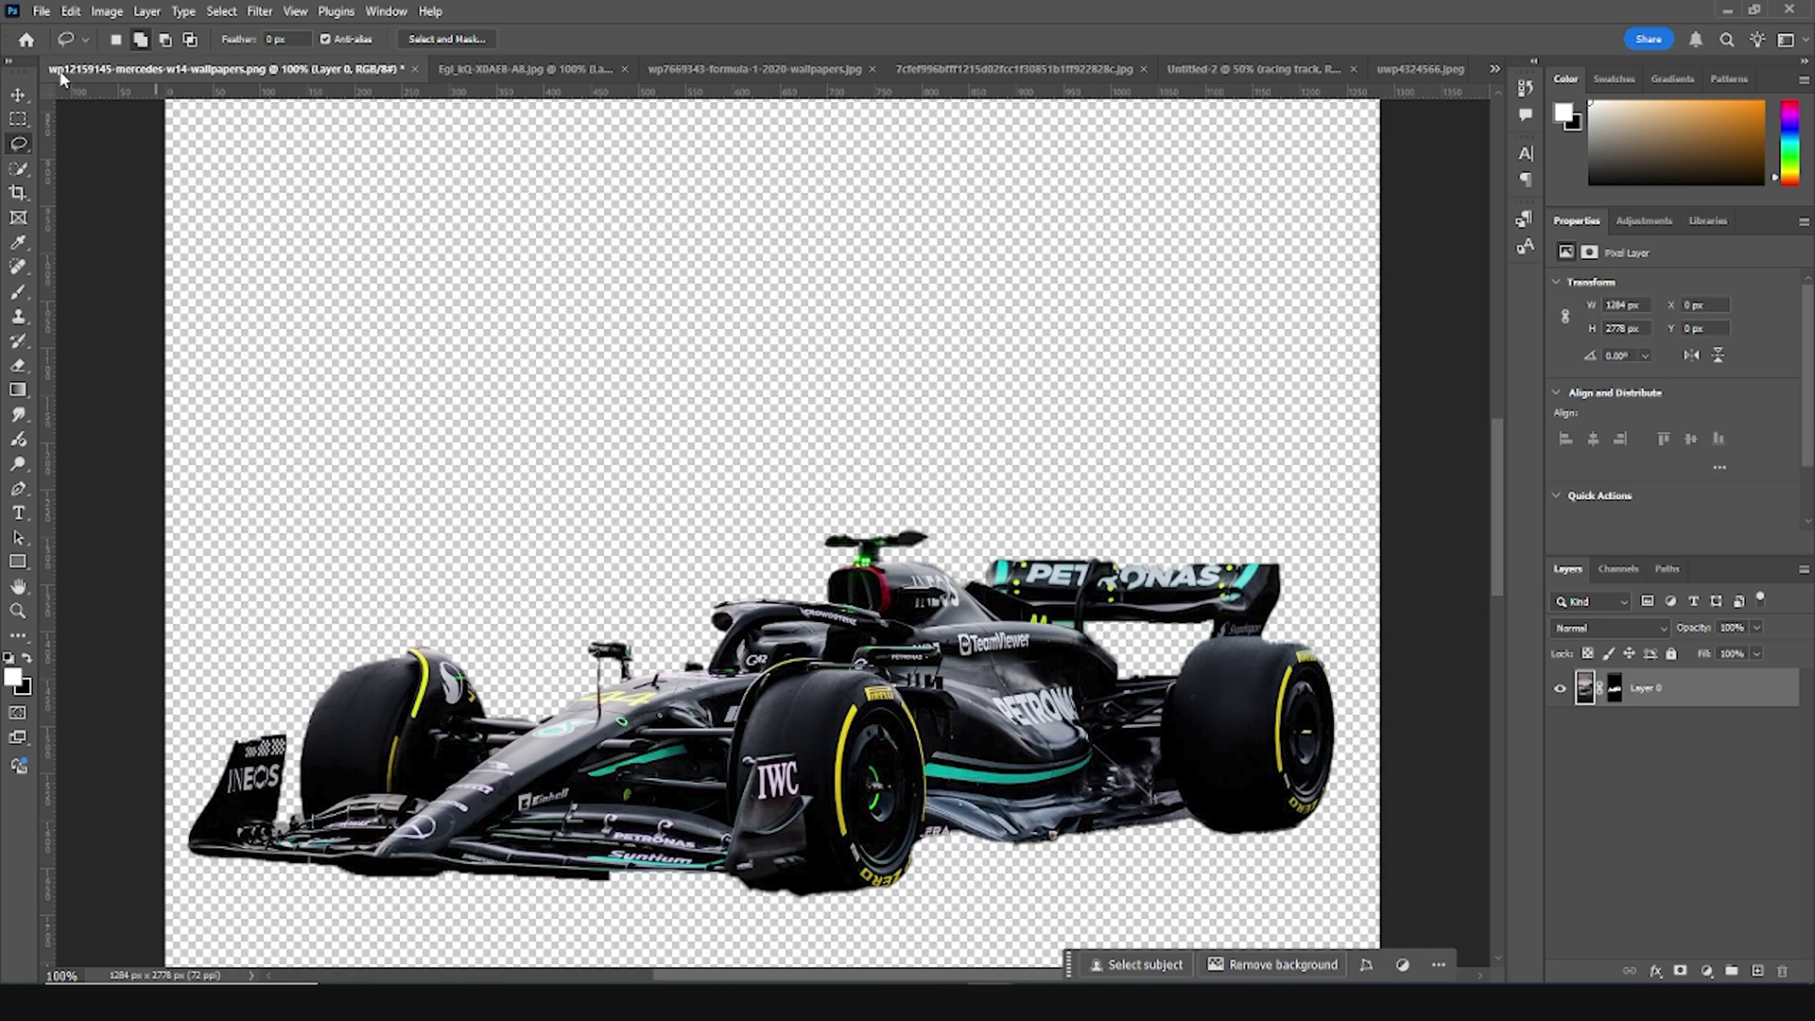
{"action": "left_click", "coordinate": [18, 94]}
{"action": "left_click", "coordinate": [525, 69]}
{"action": "left_click_drag", "start_coordinate": [822, 392], "coordinate": [1238, 76]}
{"action": "left_click_drag", "start_coordinate": [707, 465], "coordinate": [948, 553]}
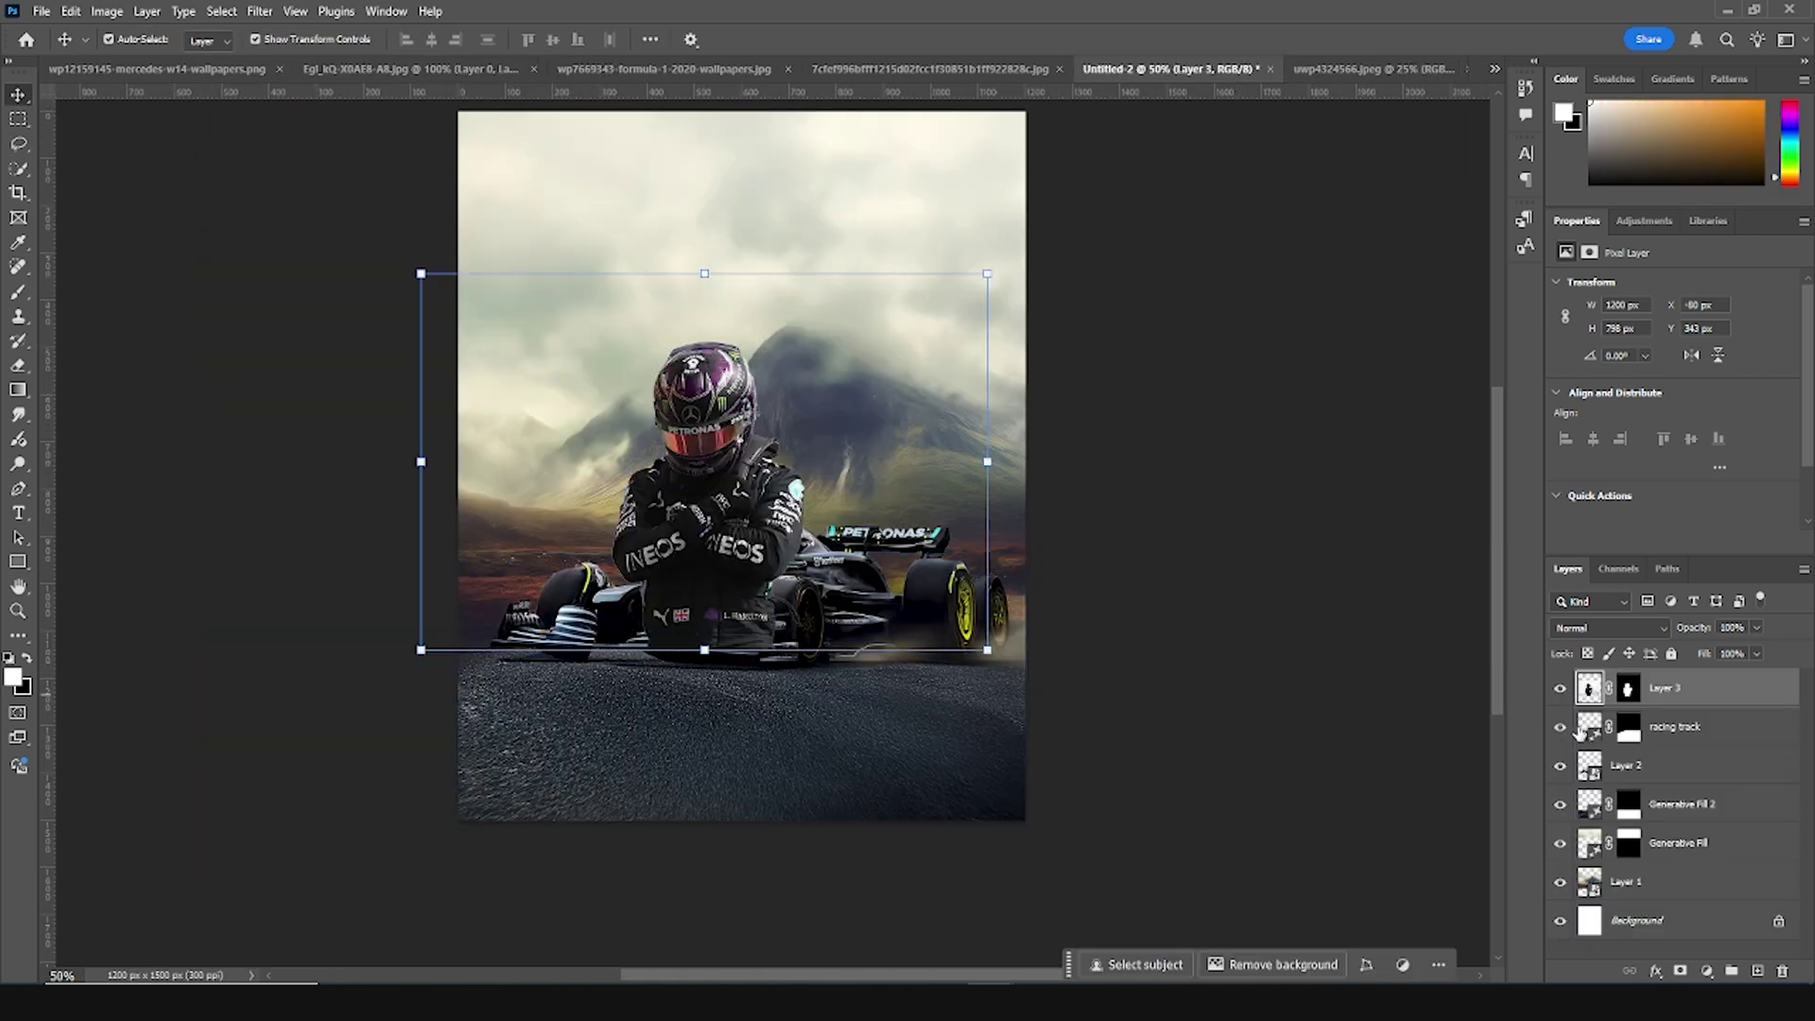
{"action": "left_click_drag", "start_coordinate": [1596, 688], "coordinate": [1591, 803]}
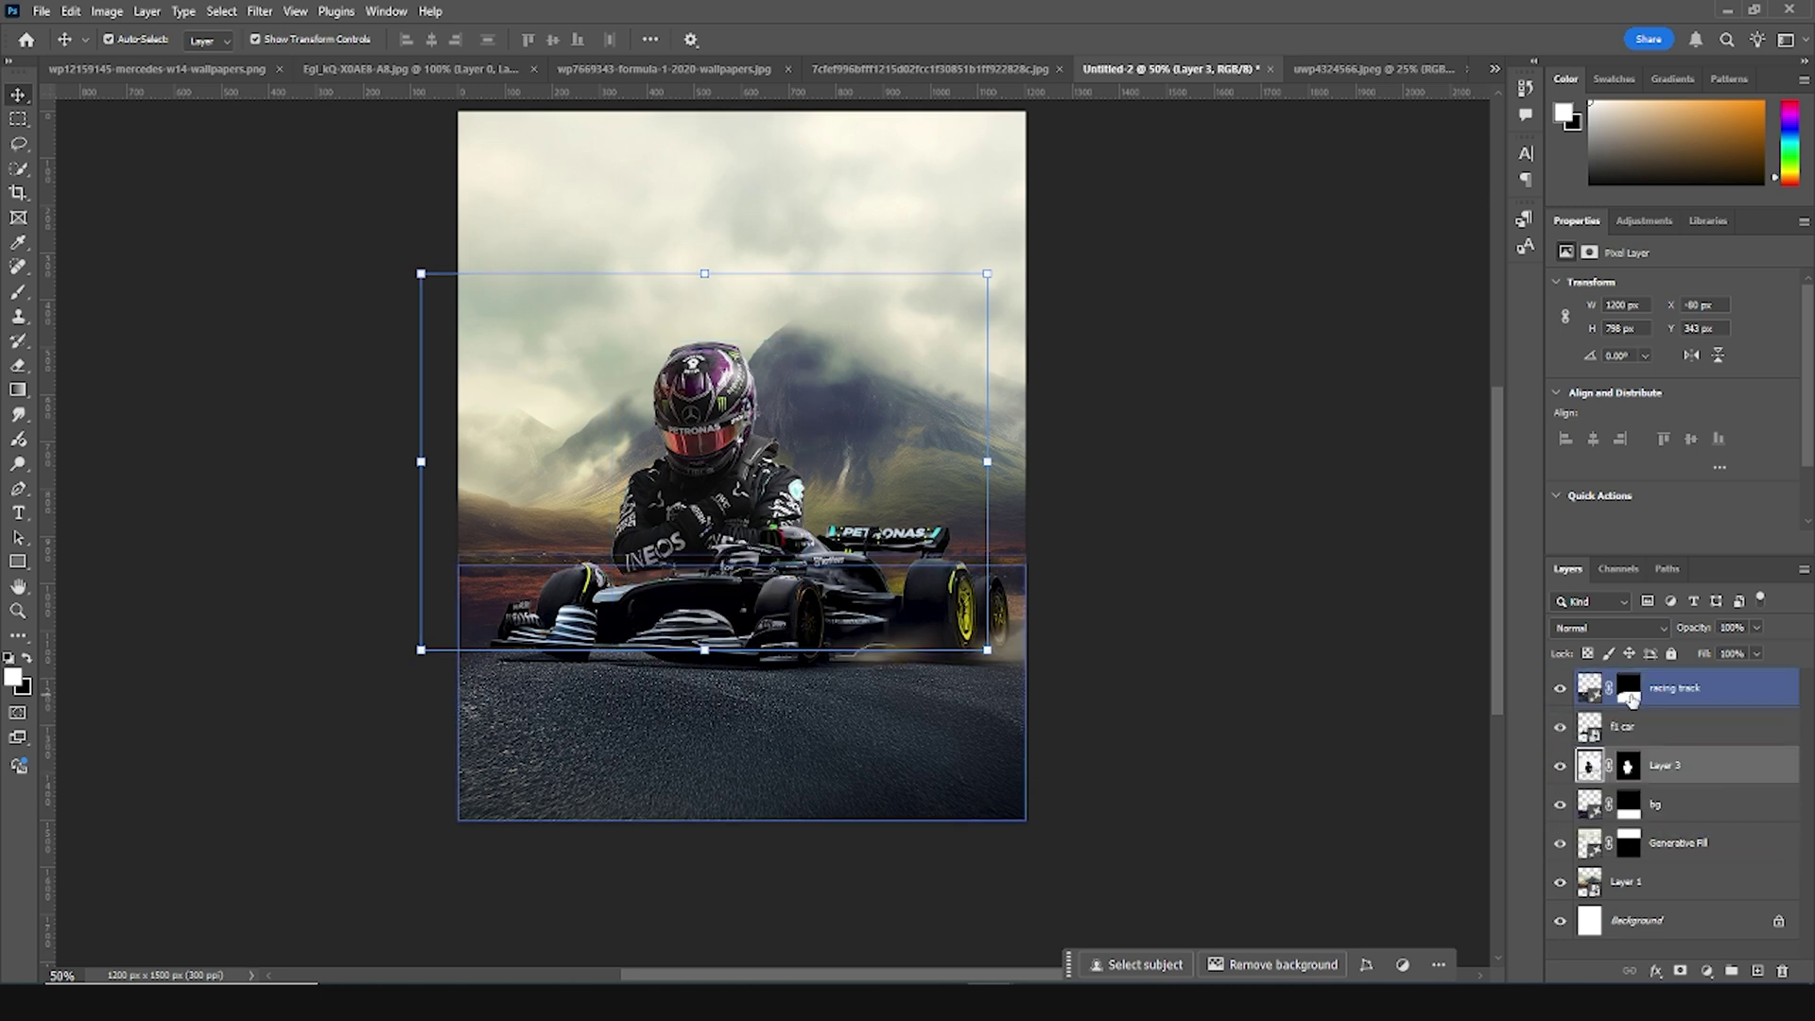
Compare the first, fourth and seventh generated variations of the racing track layer
{"action": "left_click", "coordinate": [1632, 701]}
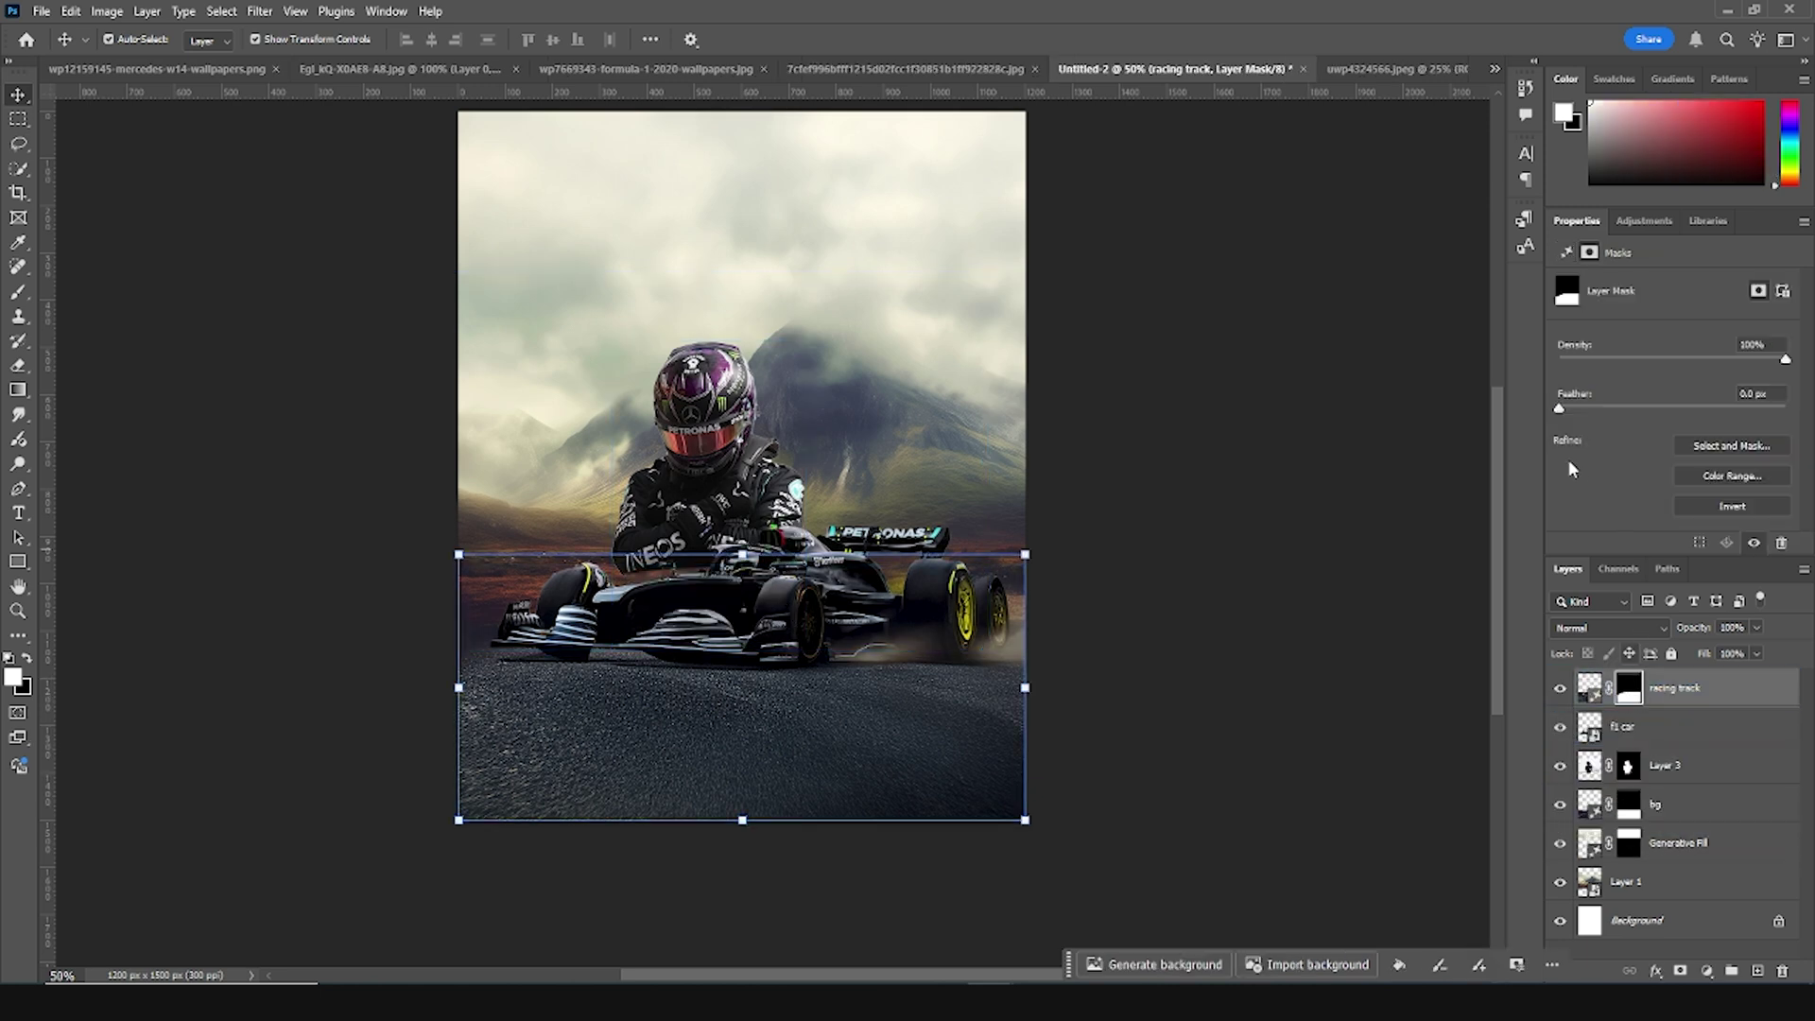
{"action": "scroll", "coordinate": [1569, 461], "scroll_direction": "down", "scroll_amount": 1}
{"action": "left_click", "coordinate": [1597, 685]}
{"action": "scroll", "coordinate": [1631, 544], "scroll_direction": "down", "scroll_amount": 1}
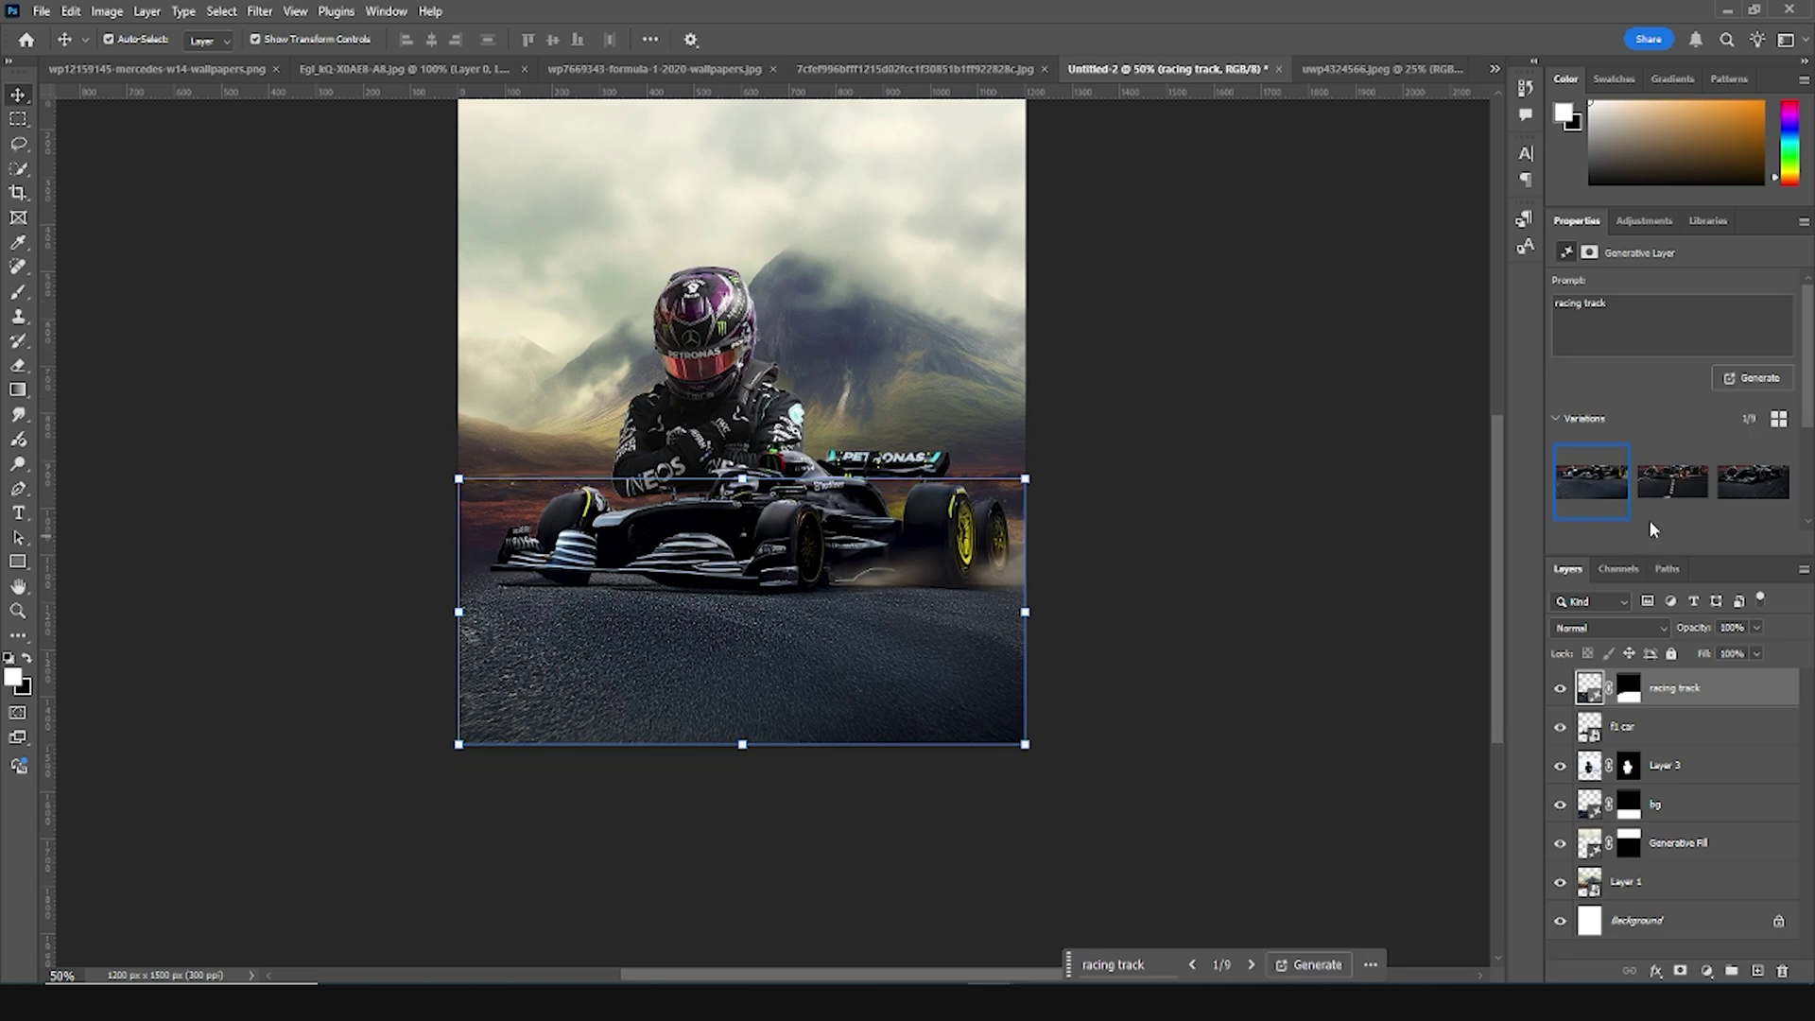
{"action": "scroll", "coordinate": [1653, 530], "scroll_direction": "down", "scroll_amount": 2}
{"action": "left_click", "coordinate": [1598, 506]}
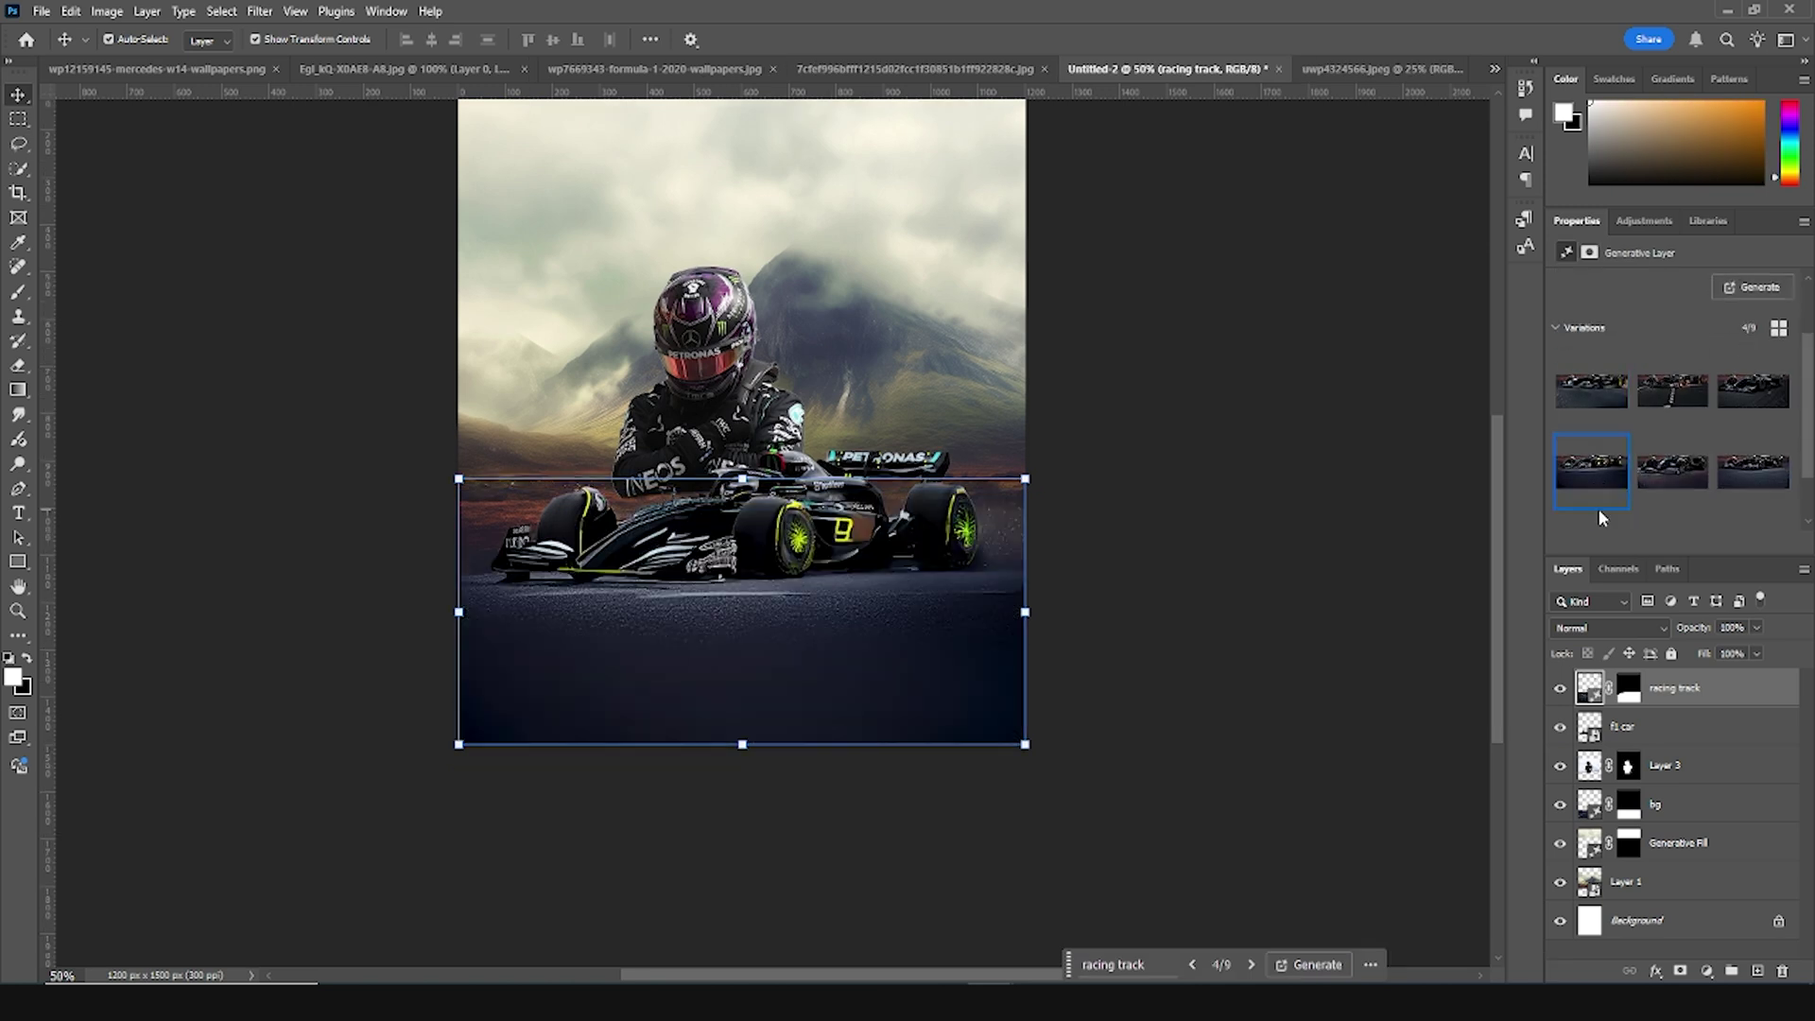
{"action": "scroll", "coordinate": [1600, 515], "scroll_direction": "down", "scroll_amount": 1}
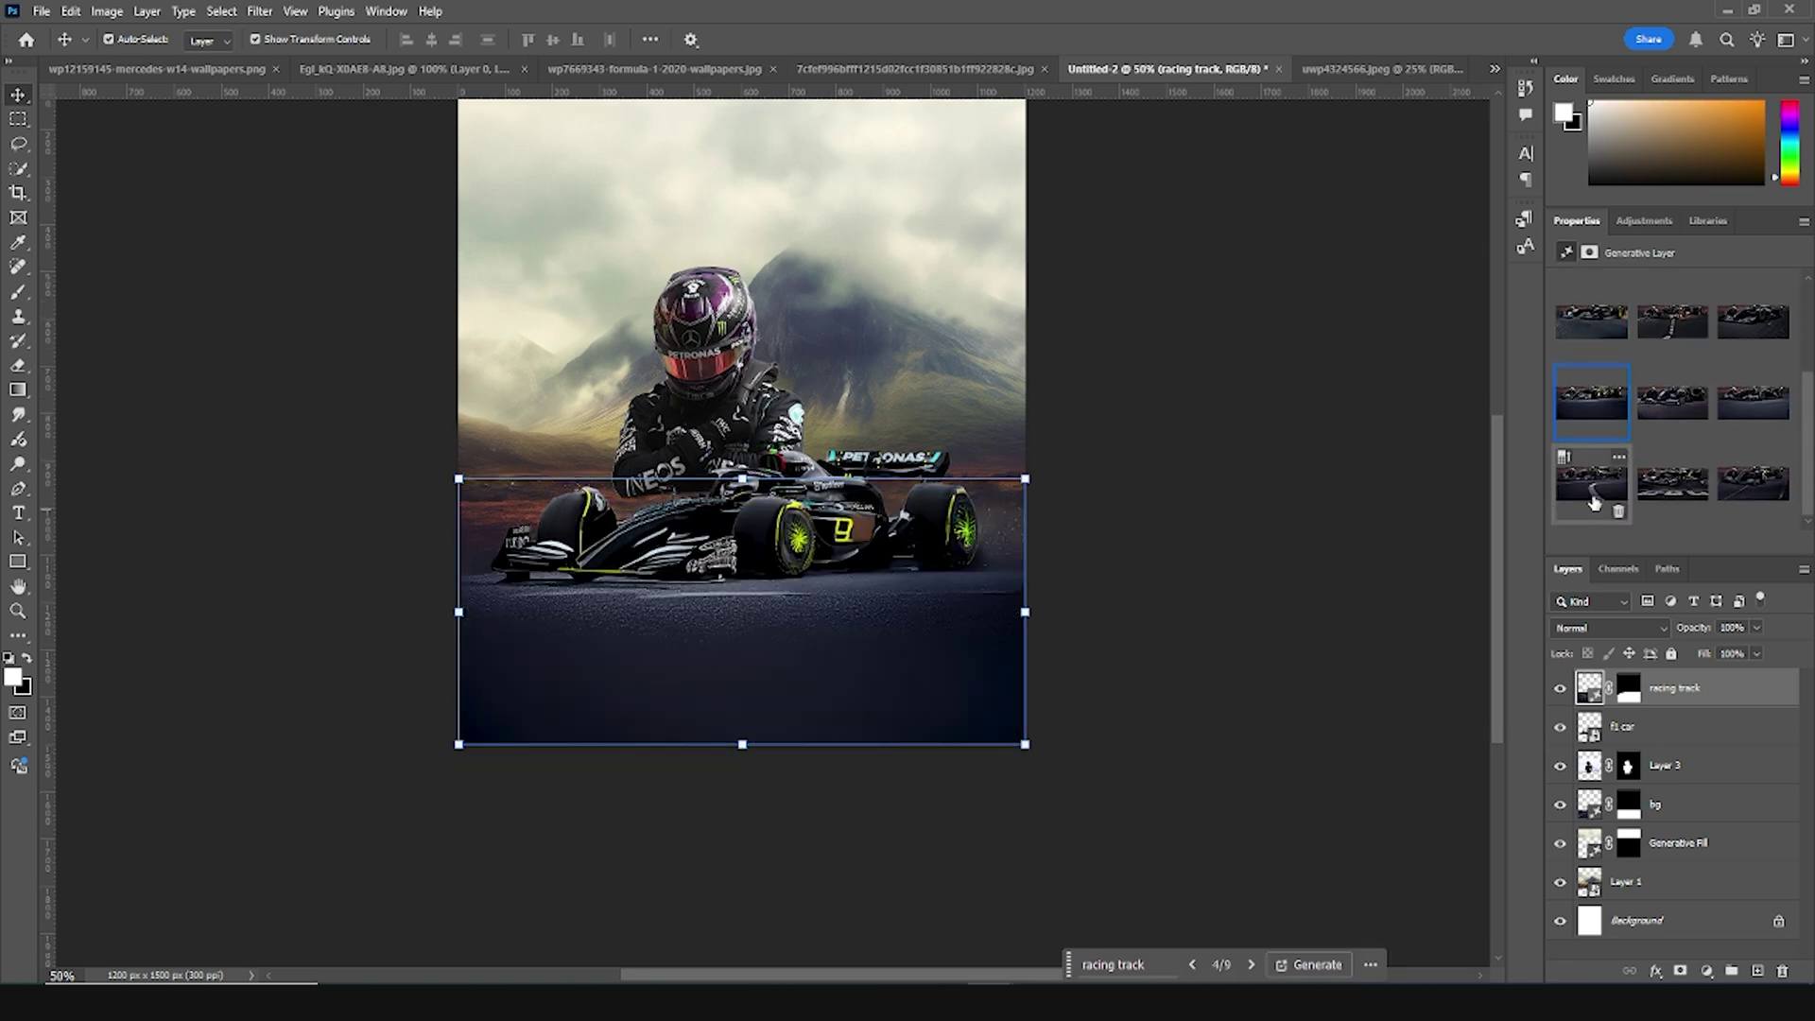
{"action": "left_click", "coordinate": [1590, 492]}
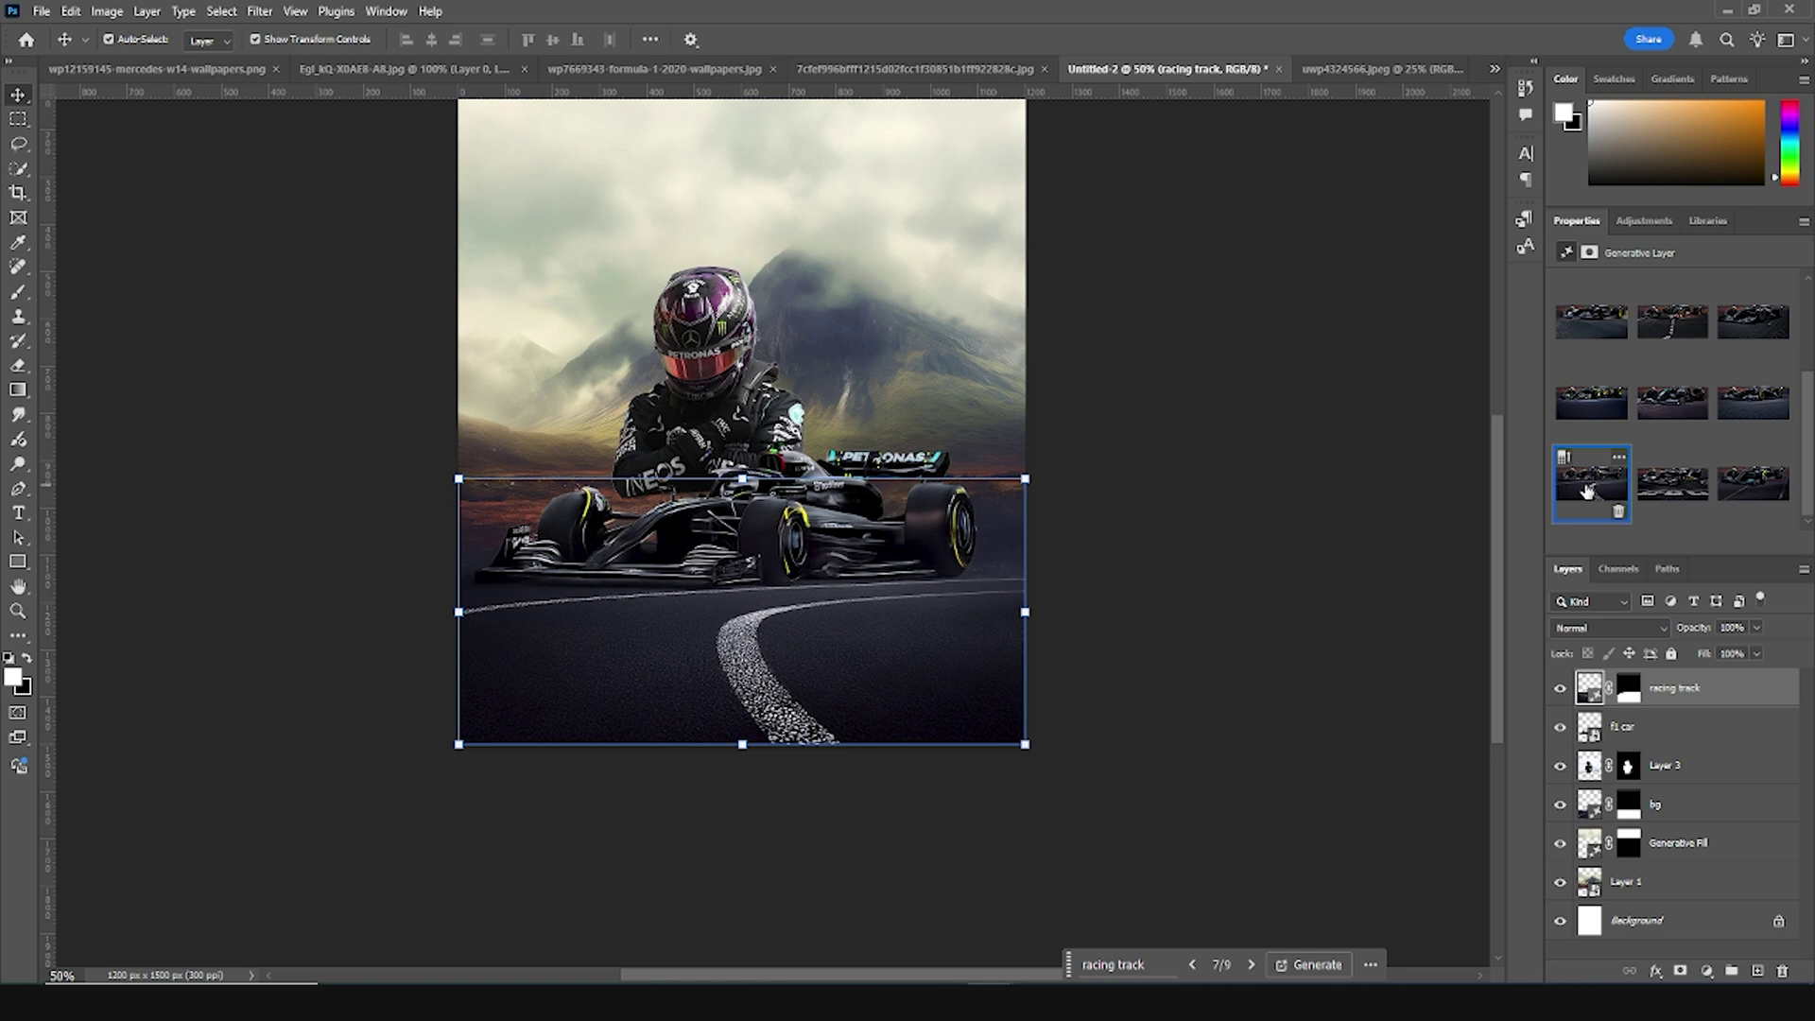
{"action": "scroll", "coordinate": [1588, 489], "scroll_direction": "up", "scroll_amount": 2}
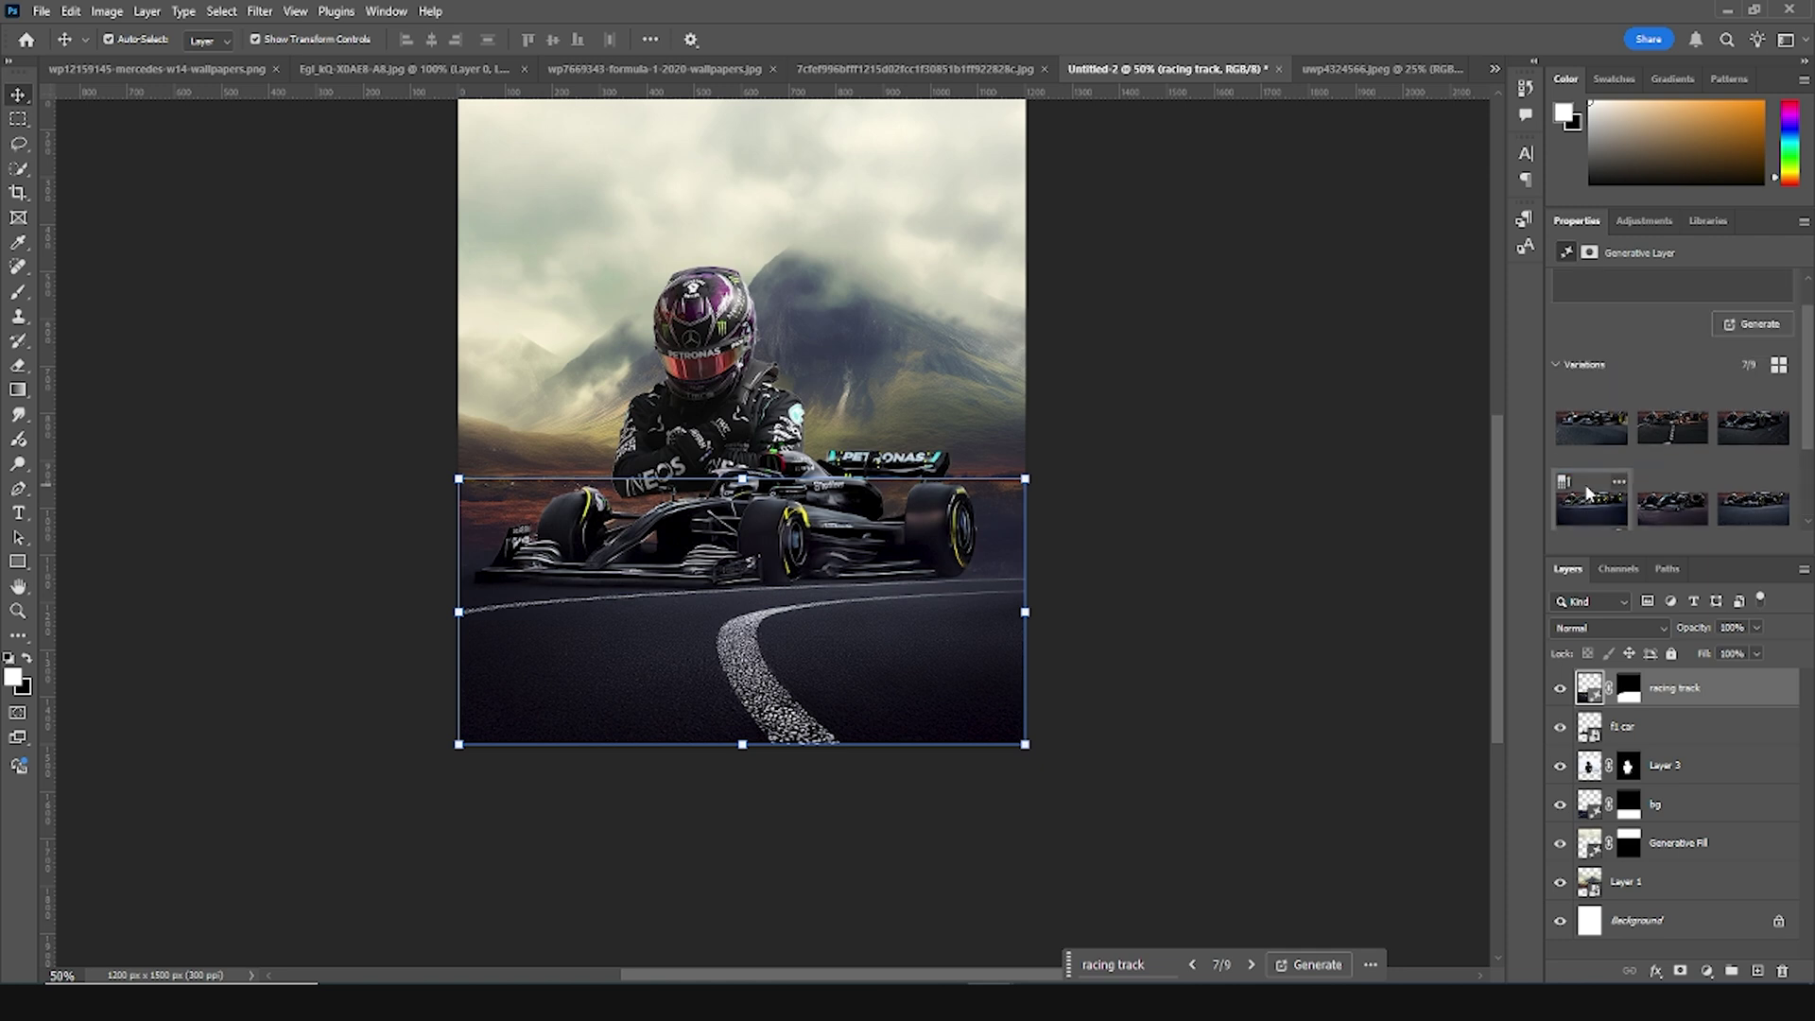
{"action": "left_click", "coordinate": [1592, 475]}
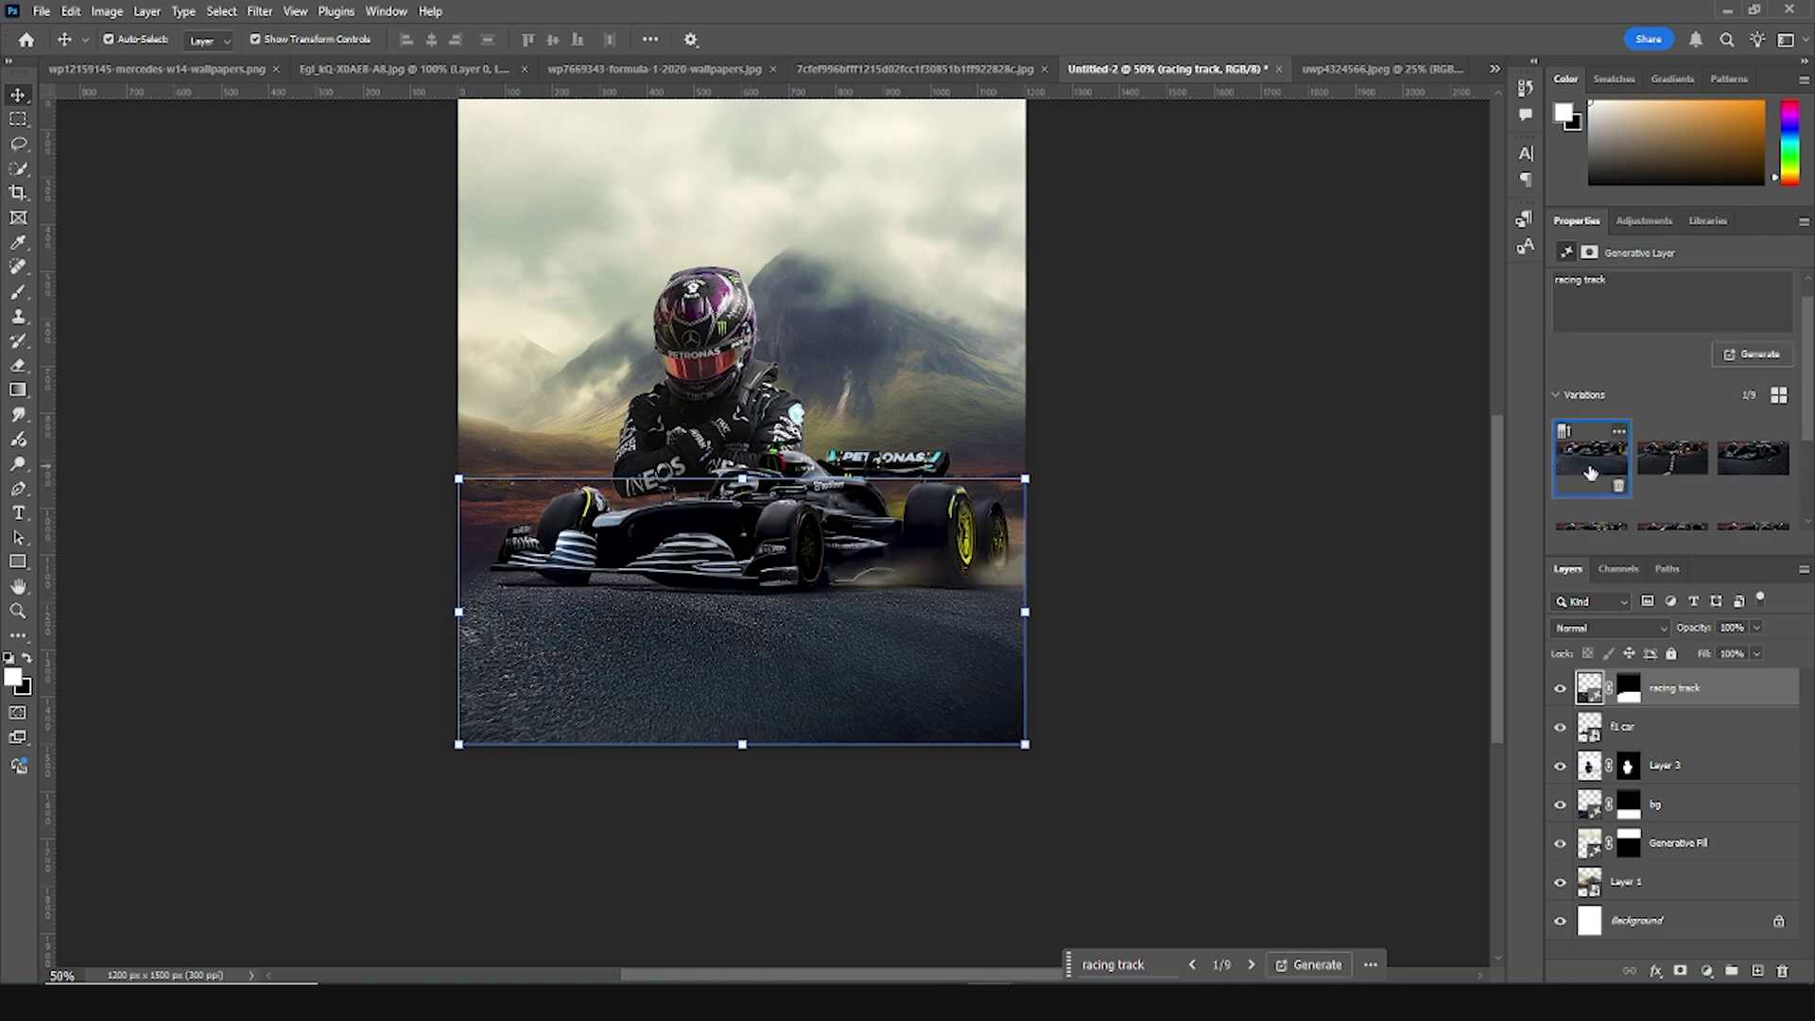
Check the fourth and fifth racing track variations, and choose the seventh one with the curved white line
{"action": "scroll", "coordinate": [1590, 516], "scroll_direction": "down", "scroll_amount": 1}
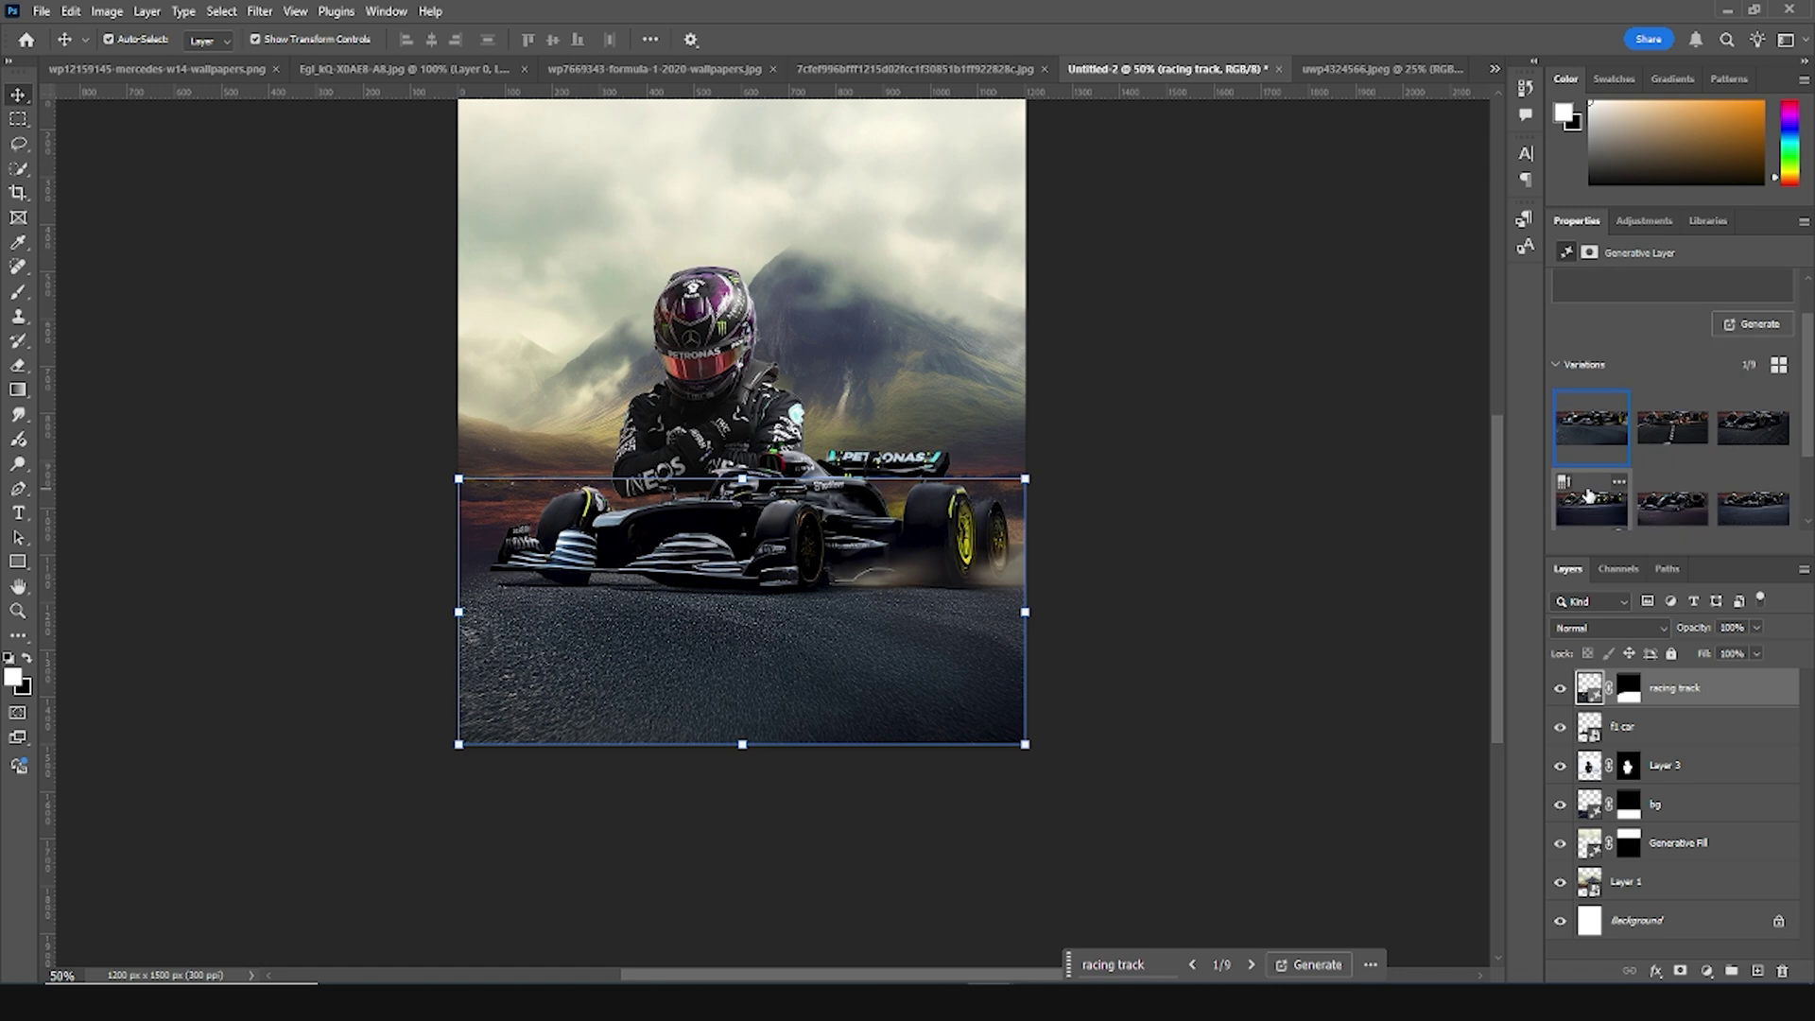
{"action": "left_click", "coordinate": [1589, 496]}
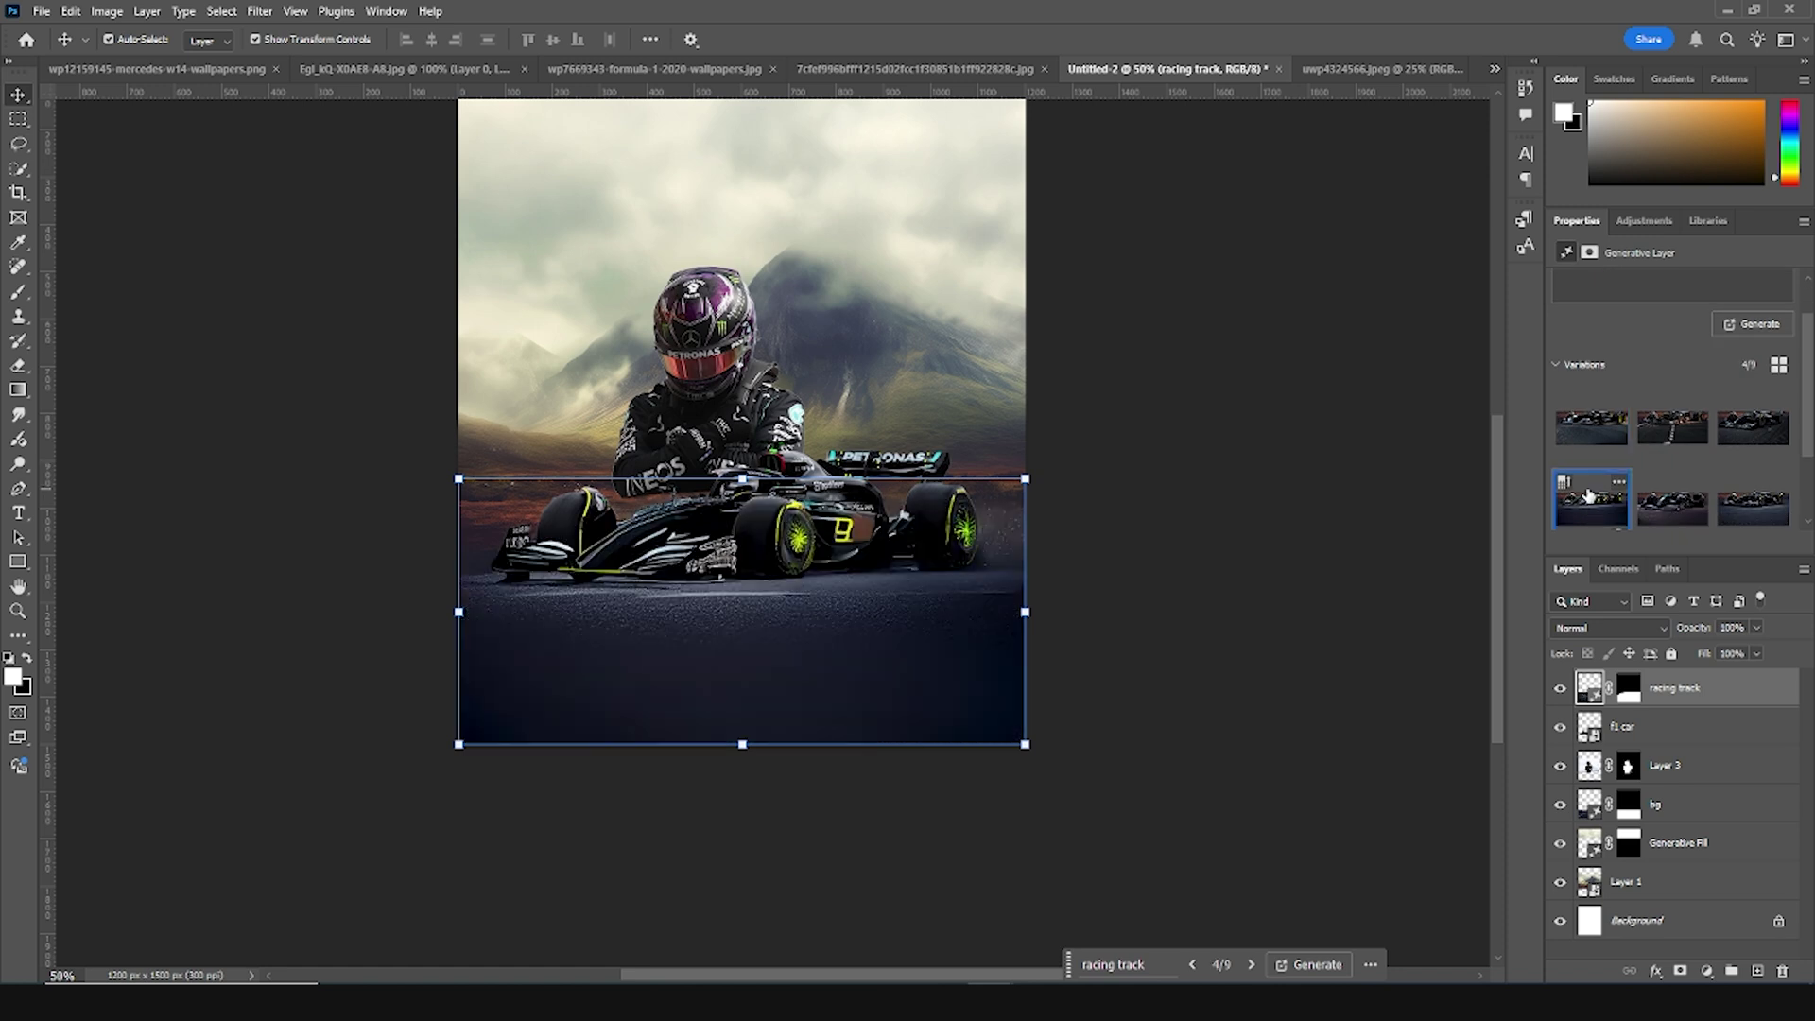
{"action": "scroll", "coordinate": [1589, 495], "scroll_direction": "down", "scroll_amount": 1}
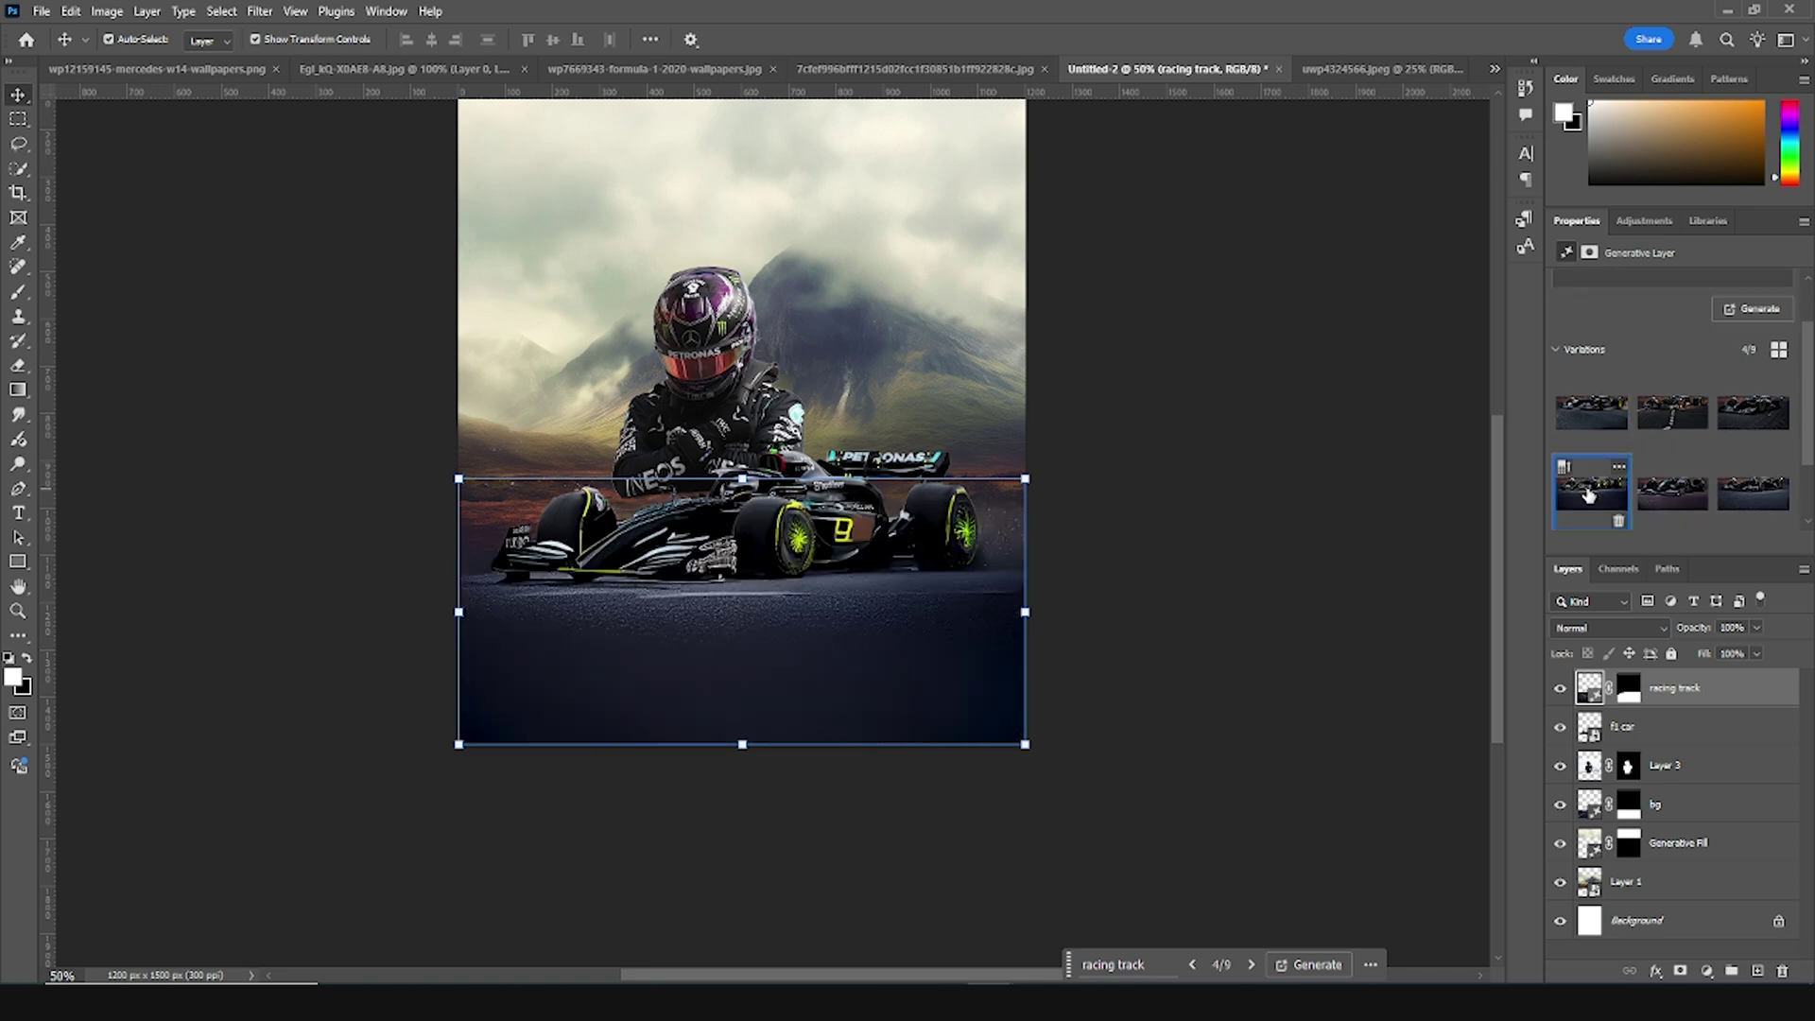
{"action": "left_click", "coordinate": [1656, 491]}
{"action": "left_click", "coordinate": [1753, 491]}
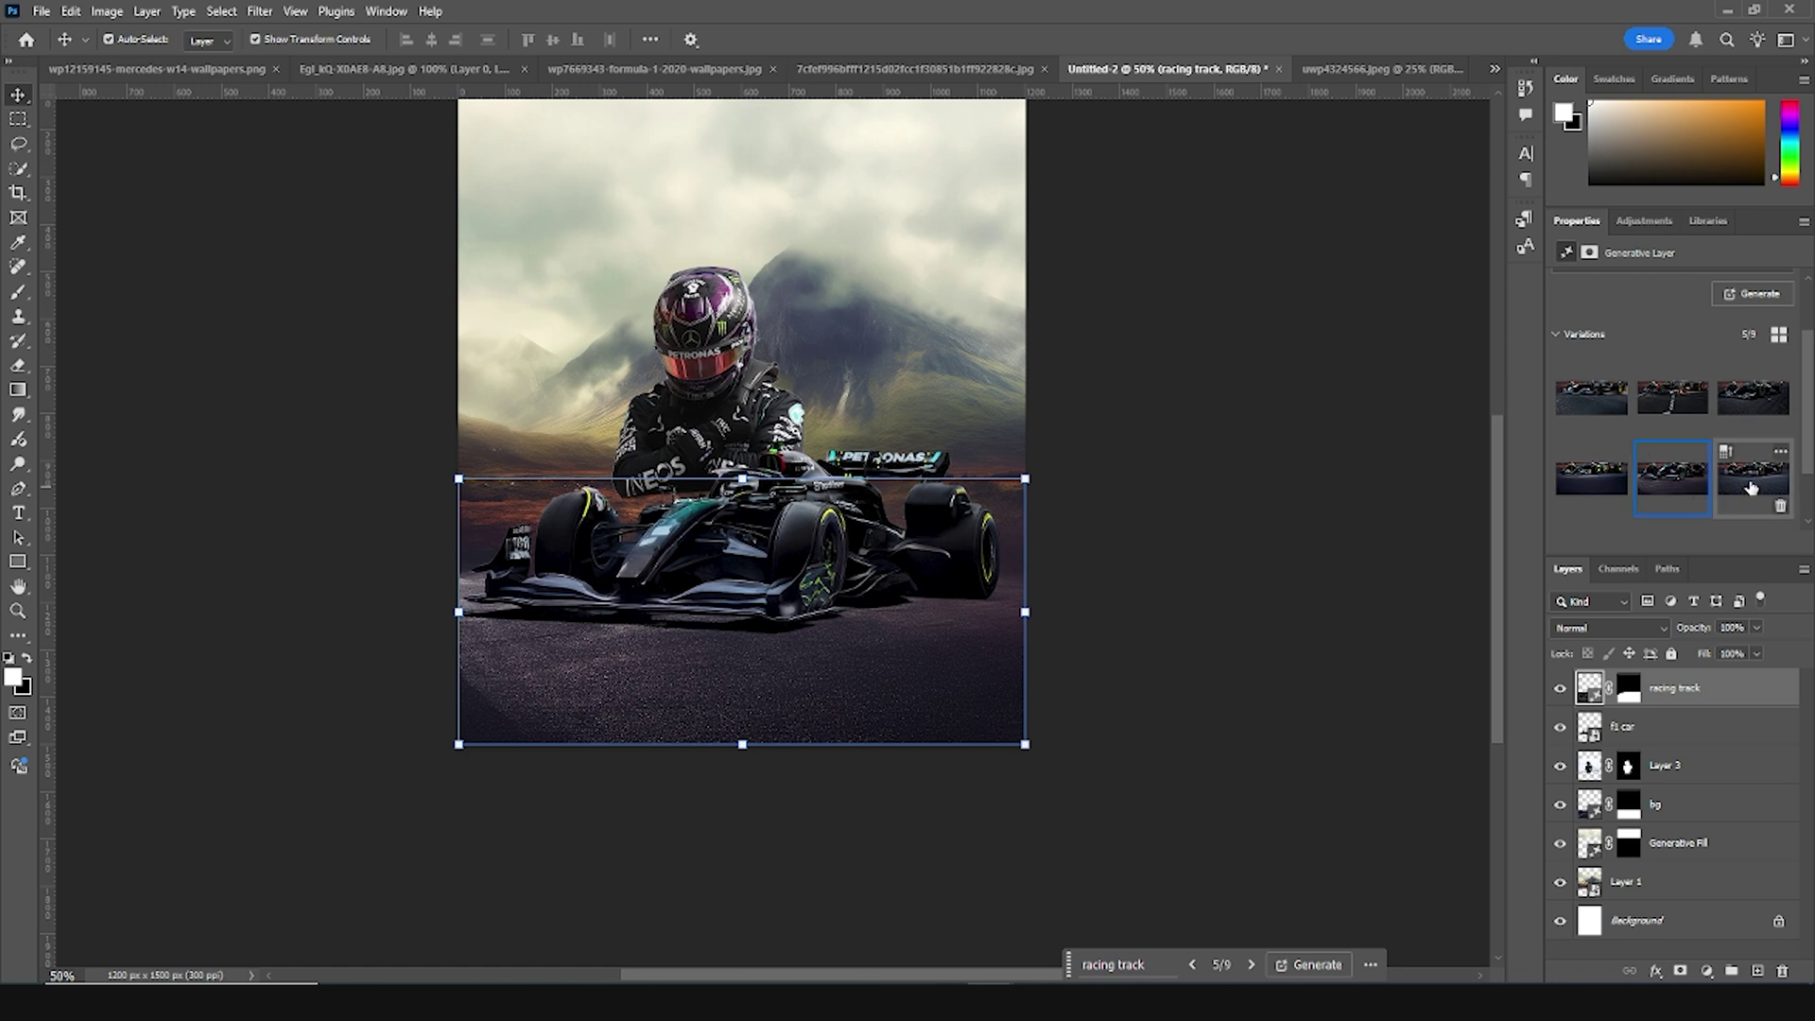
{"action": "scroll", "coordinate": [1607, 492], "scroll_direction": "down", "scroll_amount": 3}
{"action": "left_click", "coordinate": [1604, 490]}
{"action": "left_click", "coordinate": [1122, 555]}
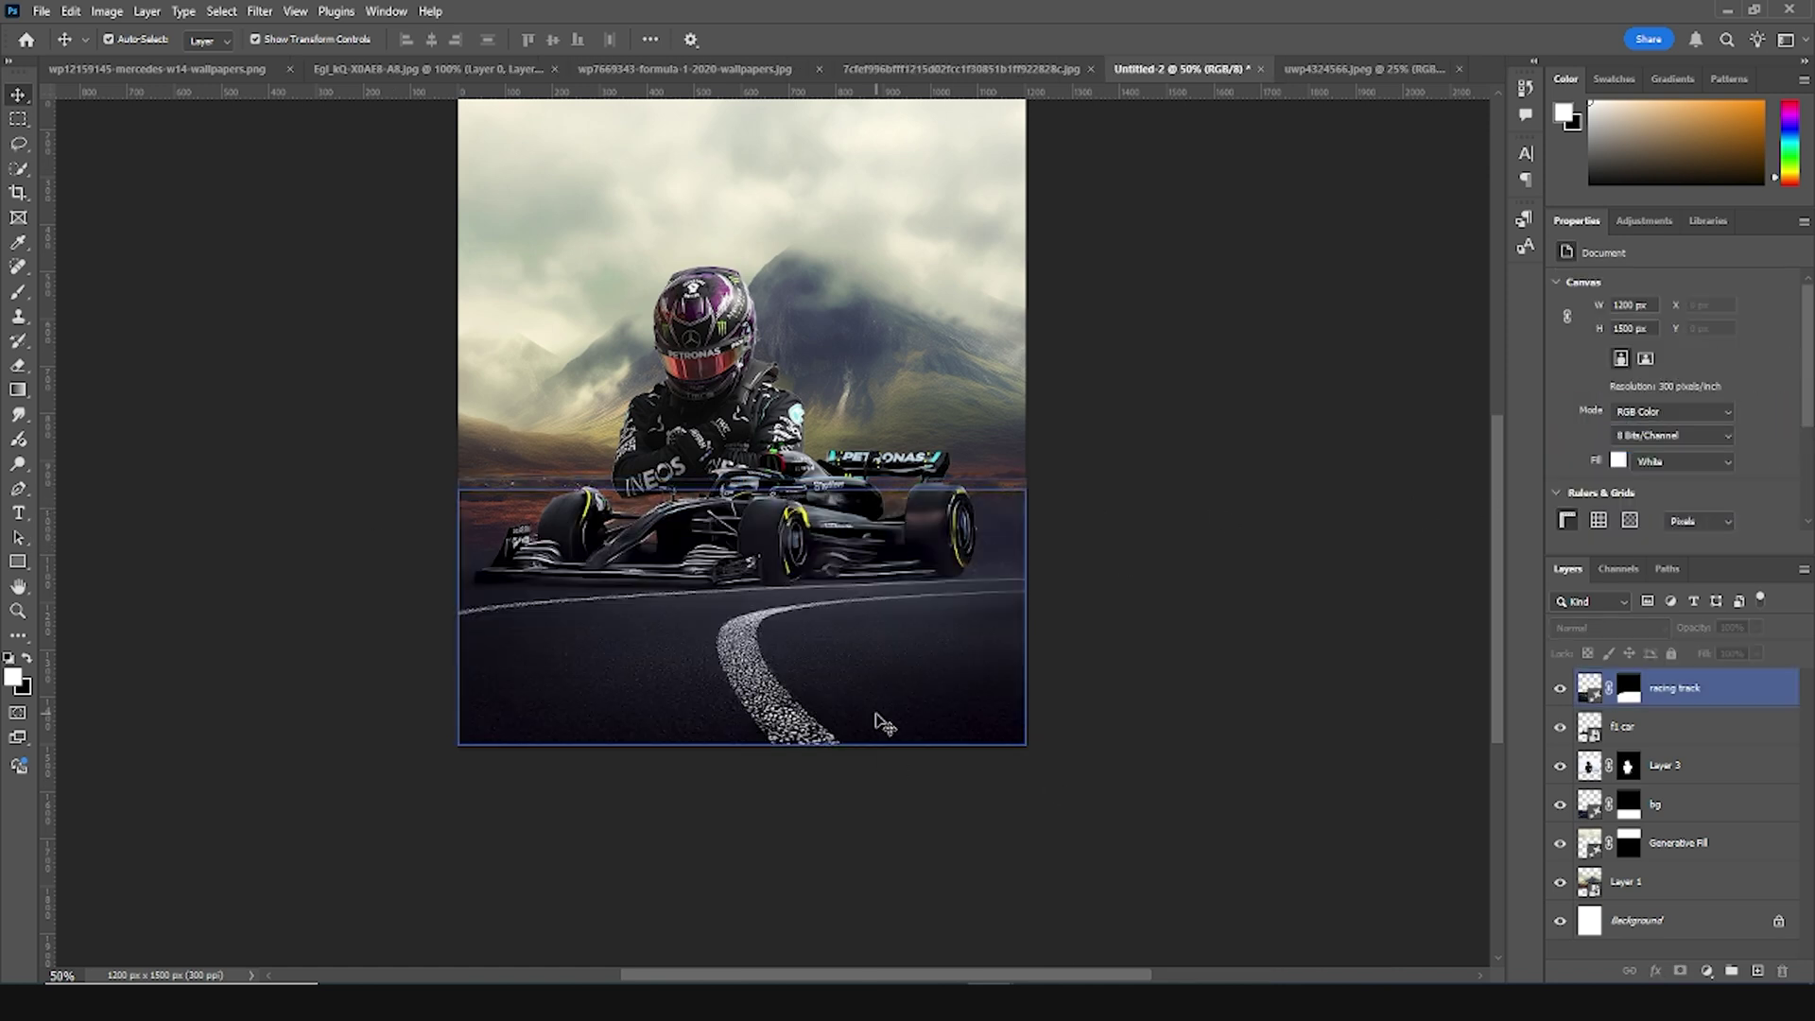
{"action": "key", "text": "ctrl+minus"}
{"action": "key", "text": "ctrl+minus"}
{"action": "key", "text": "ctrl+plus"}
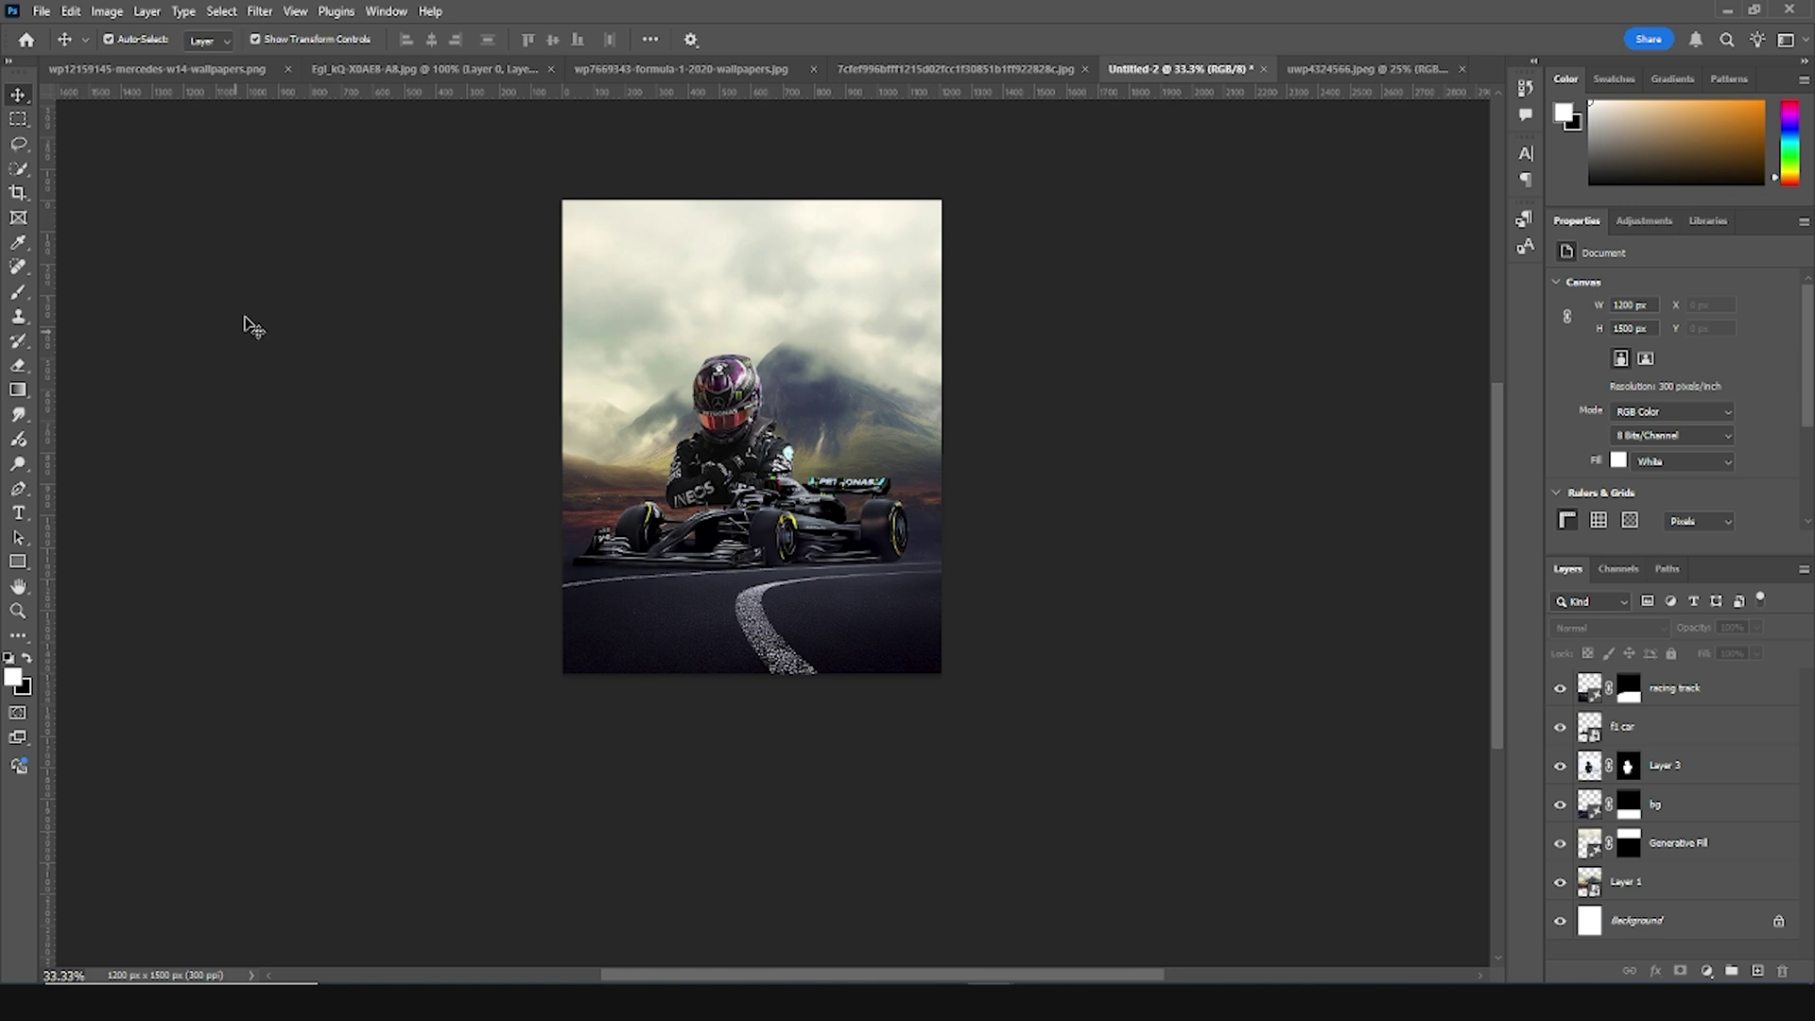
Copy the sunglasses portrait cutout into the poster as a smart object placed directly beneath the helmeted driver's layer
{"action": "left_click", "coordinate": [406, 69]}
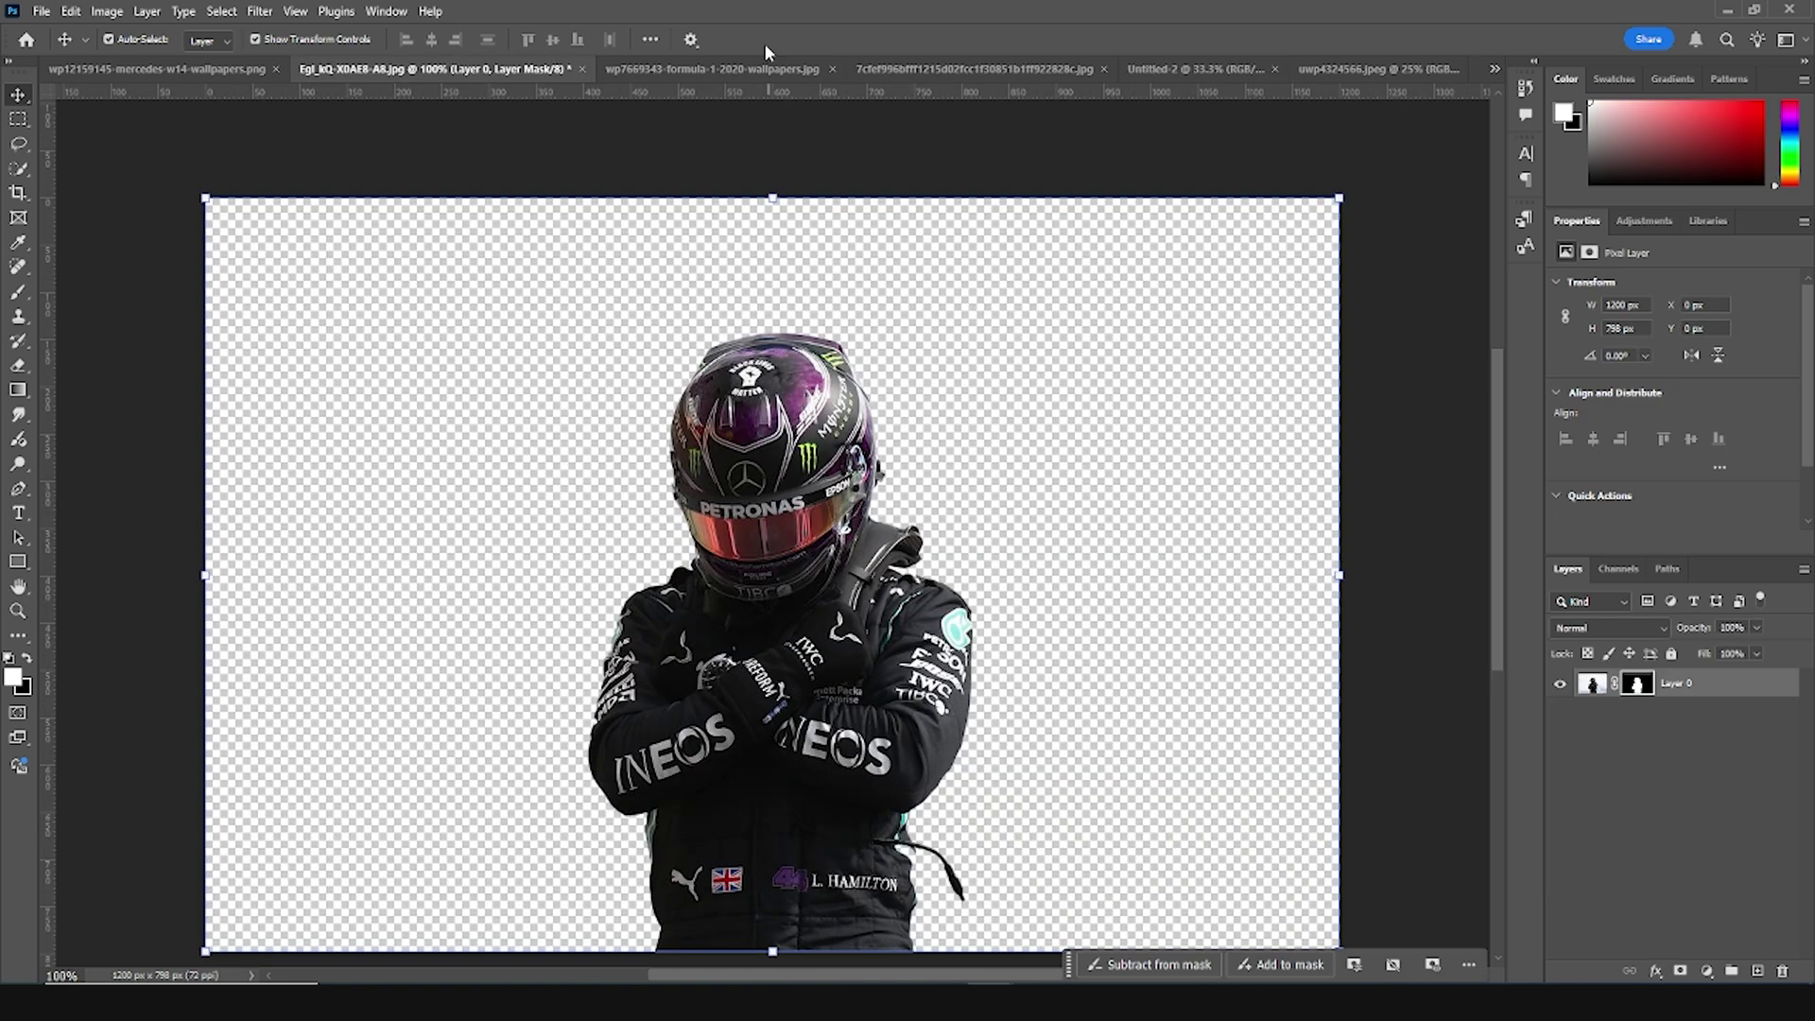
{"action": "left_click", "coordinate": [813, 69]}
{"action": "left_click", "coordinate": [955, 72]}
{"action": "left_click_drag", "start_coordinate": [923, 384], "coordinate": [1361, 69]}
{"action": "left_click_drag", "start_coordinate": [1206, 76], "coordinate": [945, 440]}
{"action": "right_click", "coordinate": [1706, 697]}
{"action": "left_click", "coordinate": [1692, 537]}
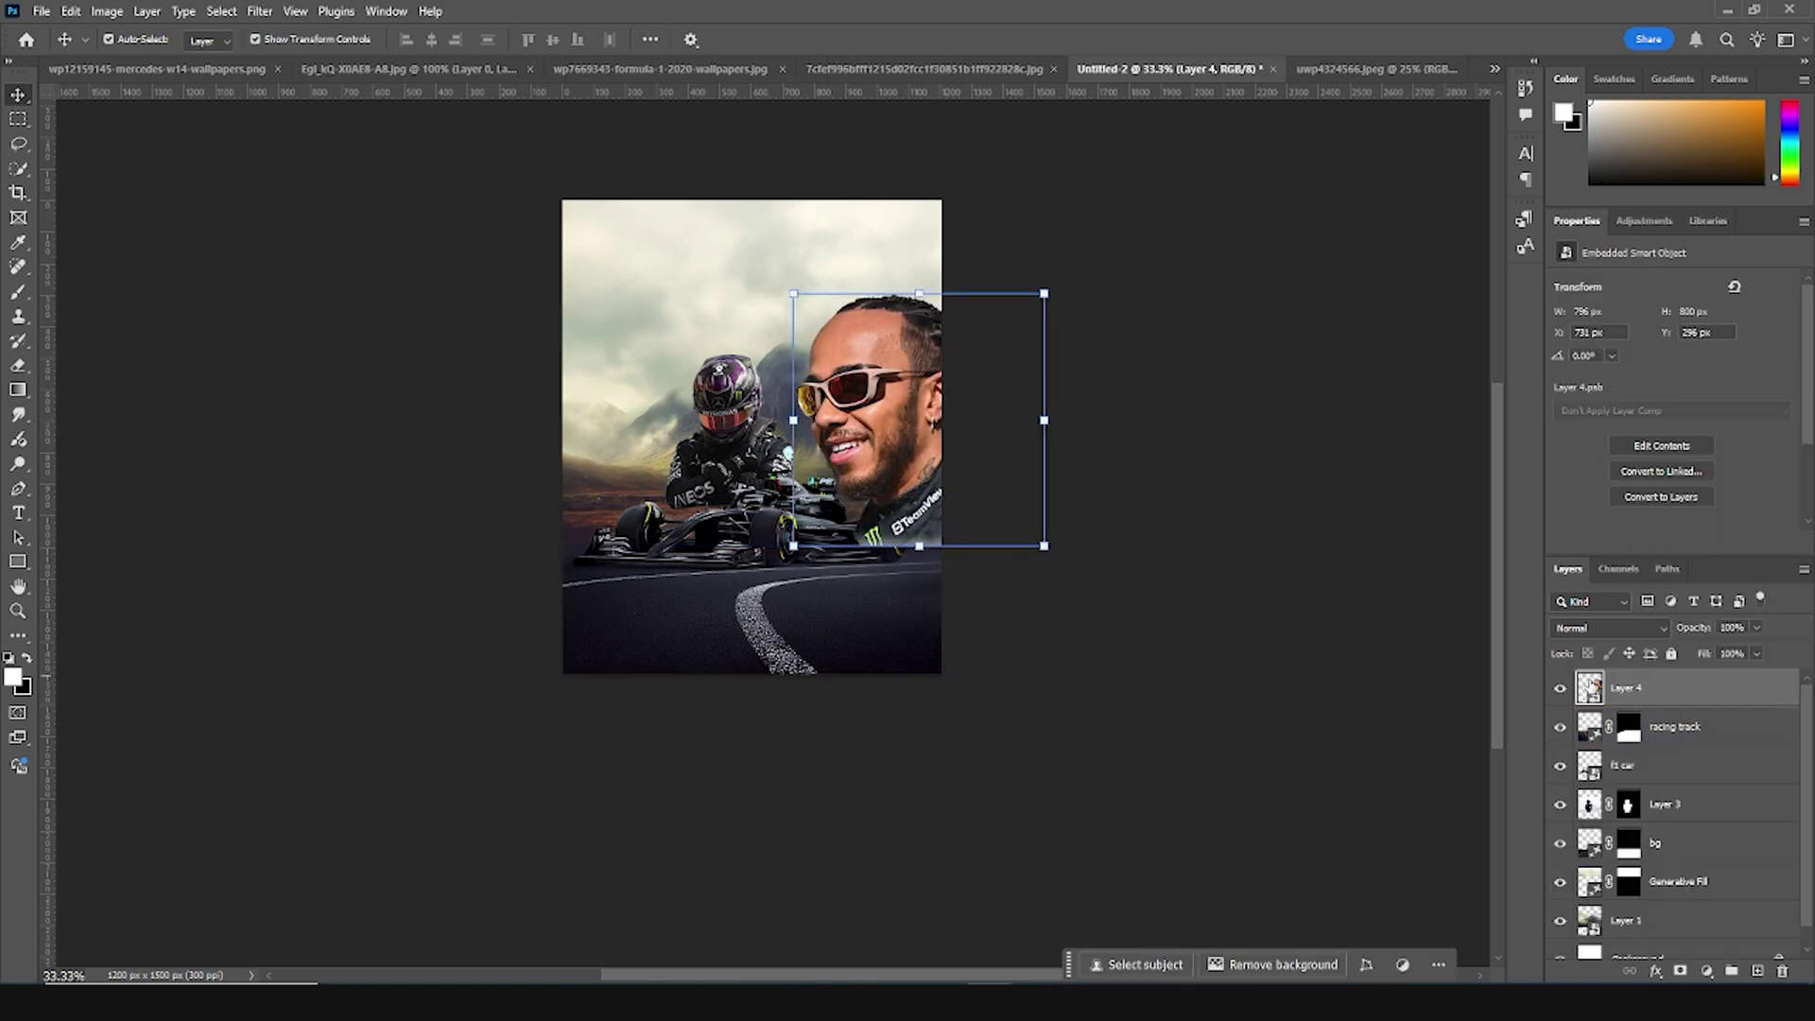
{"action": "left_click_drag", "start_coordinate": [1593, 688], "coordinate": [1607, 823]}
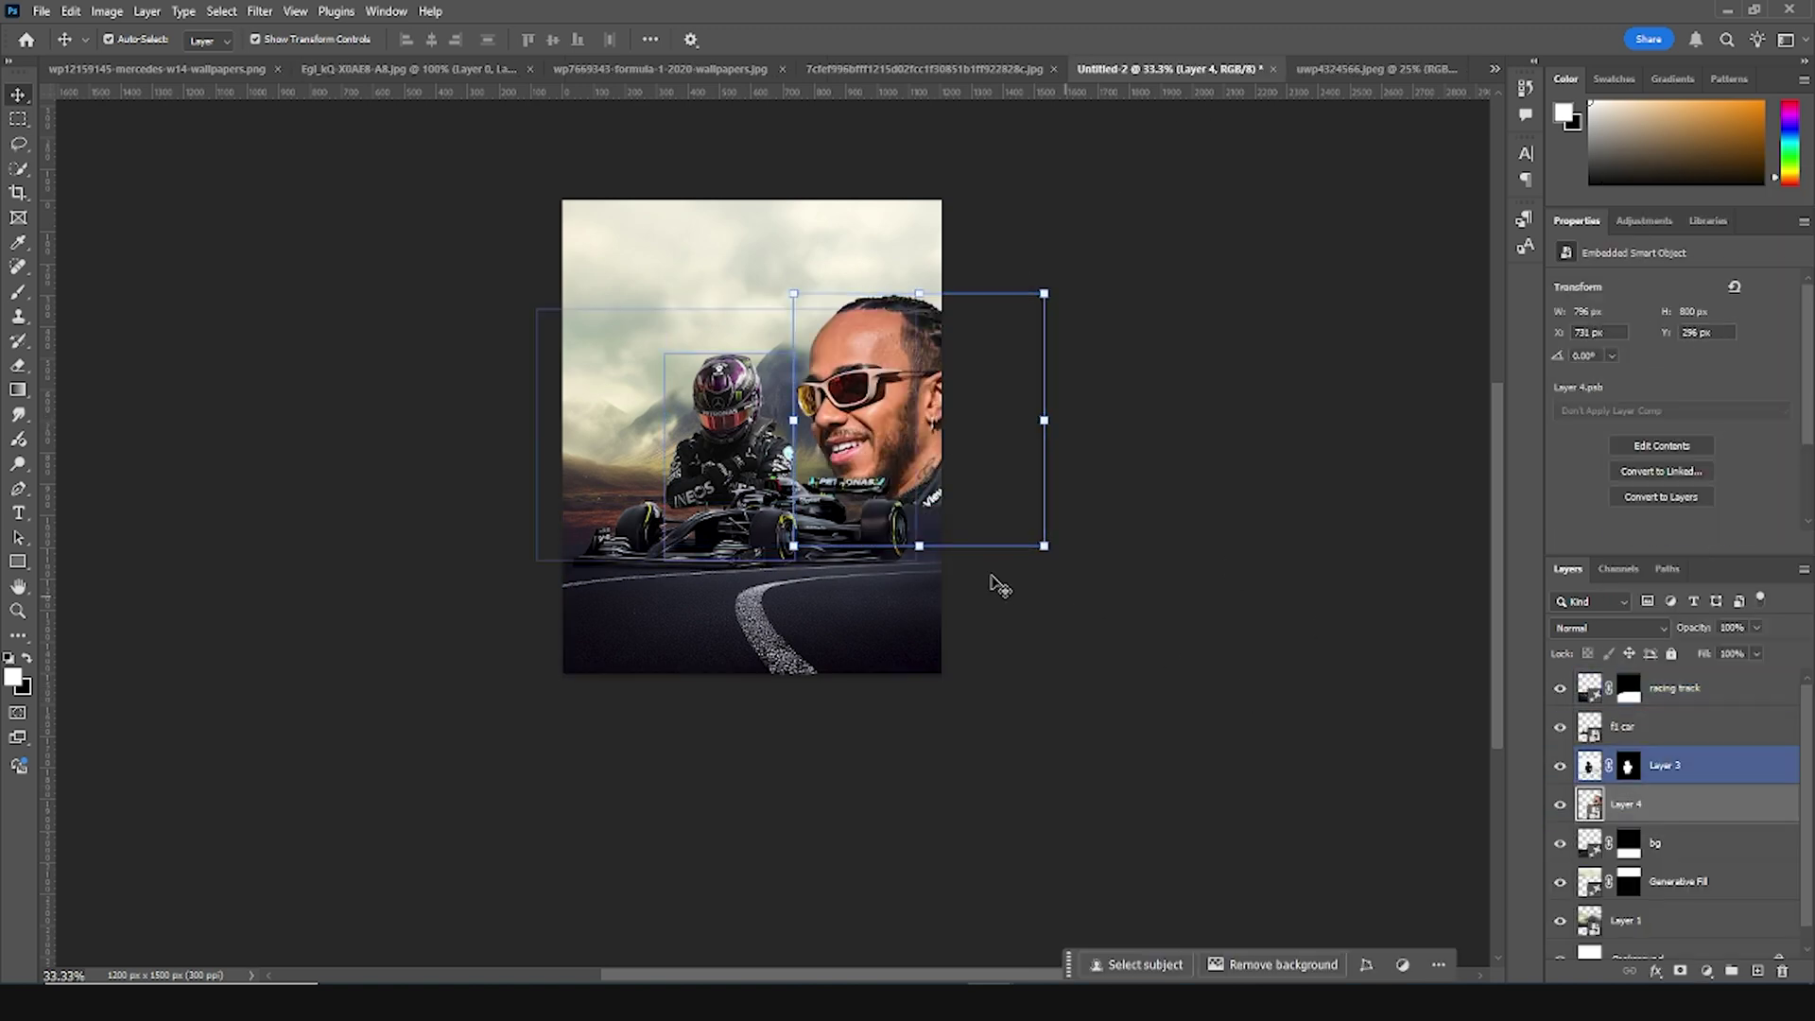
Flip the sunglasses portrait horizontally, scale it to about 120%, and position it above the car behind the helmeted driver
{"action": "key", "text": "ctrl+t"}
{"action": "right_click", "coordinate": [913, 389]}
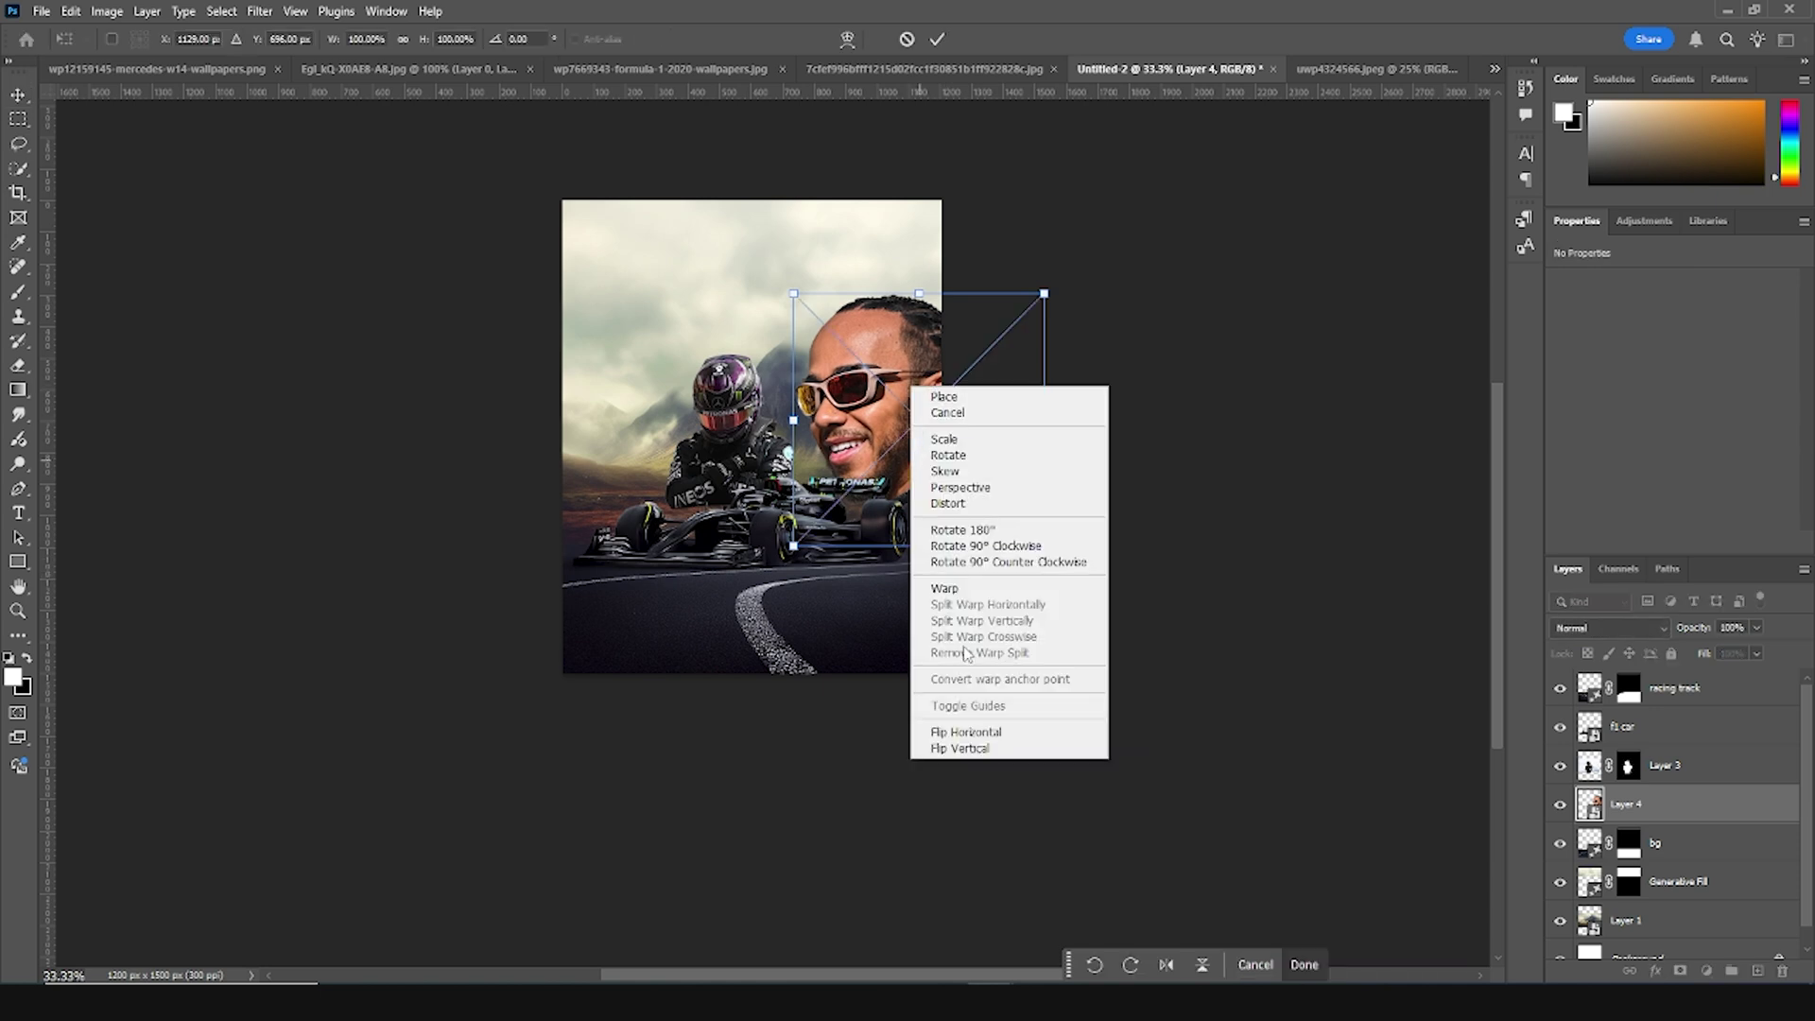
{"action": "left_click", "coordinate": [965, 732]}
{"action": "left_click_drag", "start_coordinate": [945, 454], "coordinate": [808, 415]}
{"action": "left_click_drag", "start_coordinate": [909, 517], "coordinate": [933, 542]}
{"action": "left_click_drag", "start_coordinate": [881, 415], "coordinate": [871, 396]}
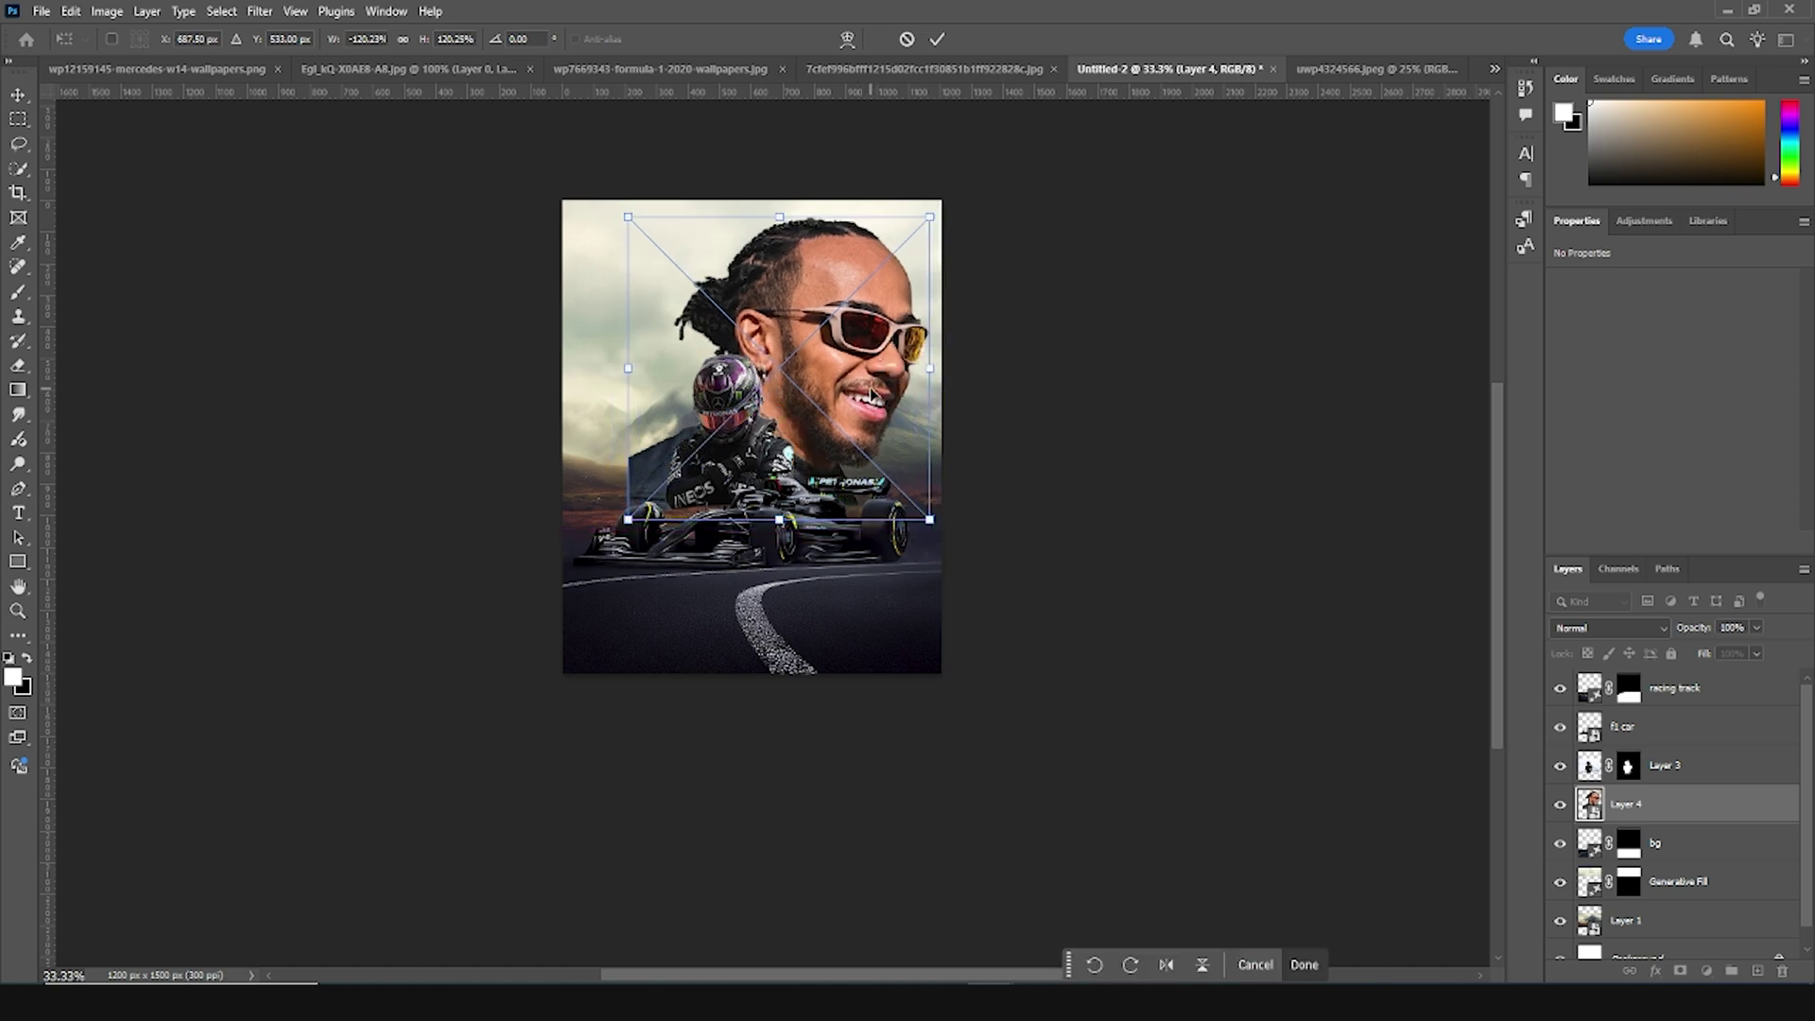
{"action": "key", "text": "Return"}
Shift the helmeted driver slightly left and lower the sunglasses portrait to about X 197 px, Y 83 px
{"action": "key", "text": "ctrl+plus"}
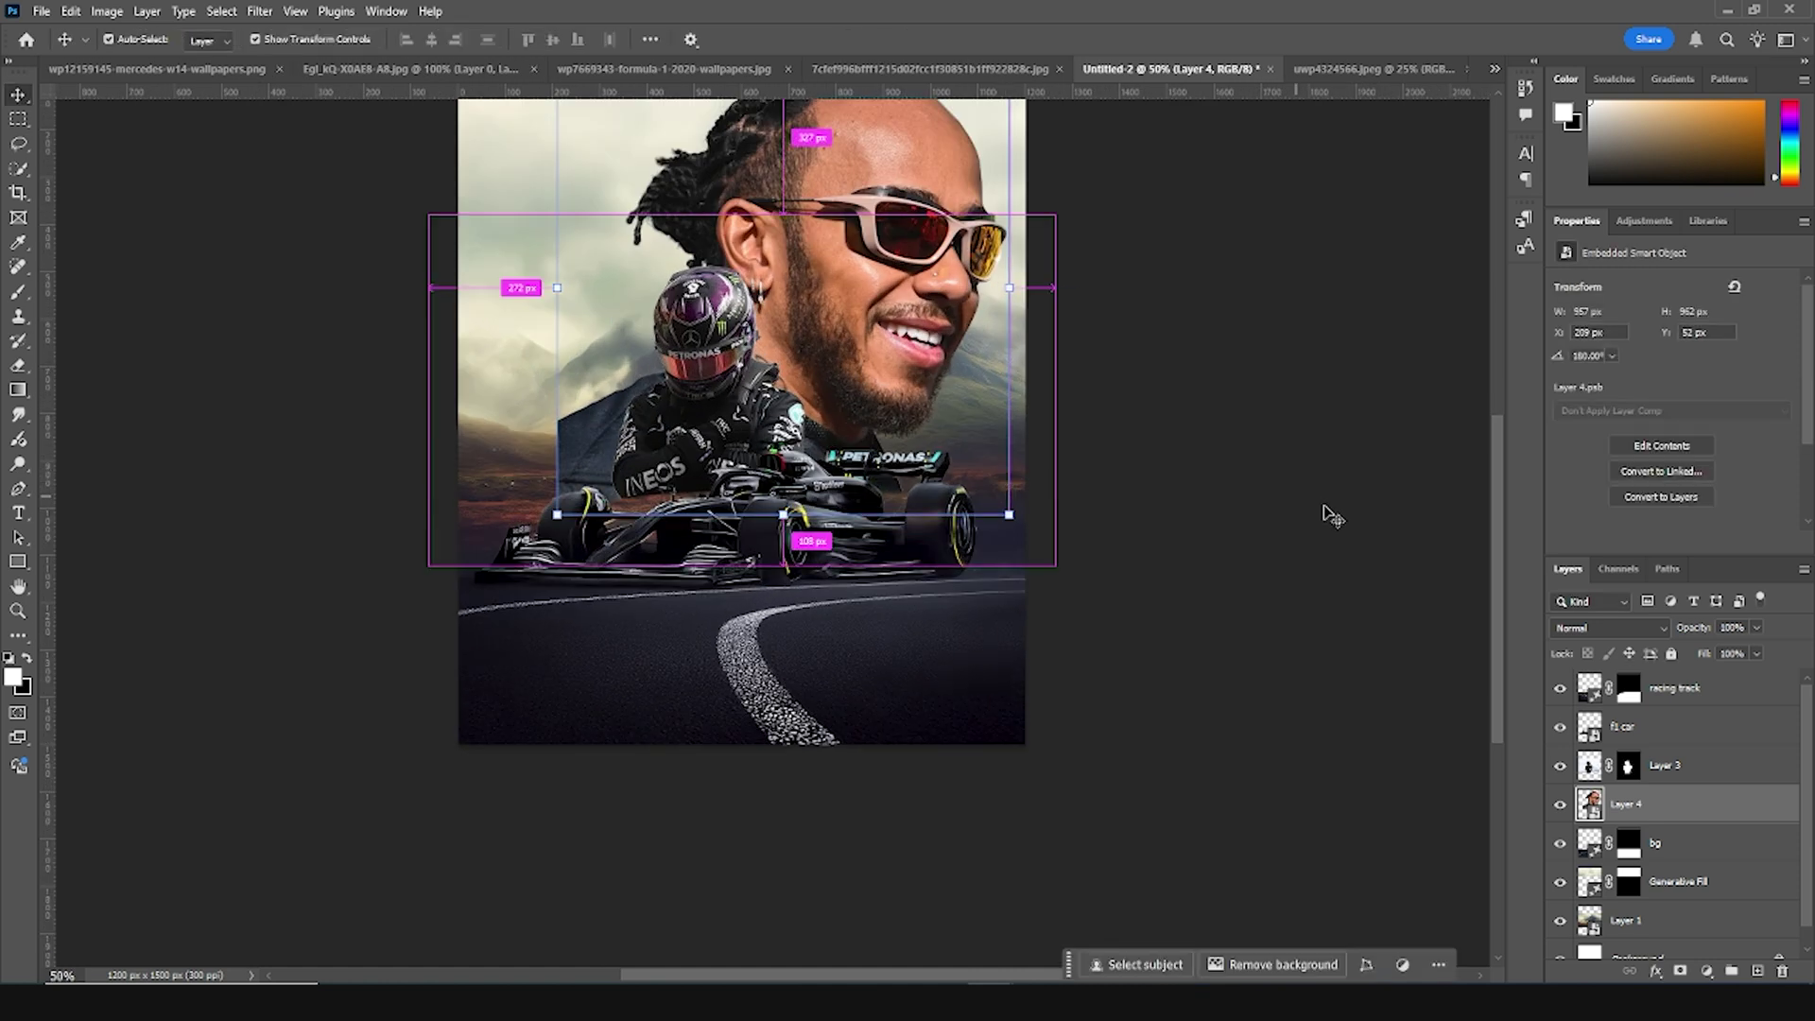
{"action": "left_click", "coordinate": [1325, 510]}
{"action": "left_click_drag", "start_coordinate": [717, 374], "coordinate": [677, 386]}
{"action": "left_click_drag", "start_coordinate": [835, 289], "coordinate": [870, 310]}
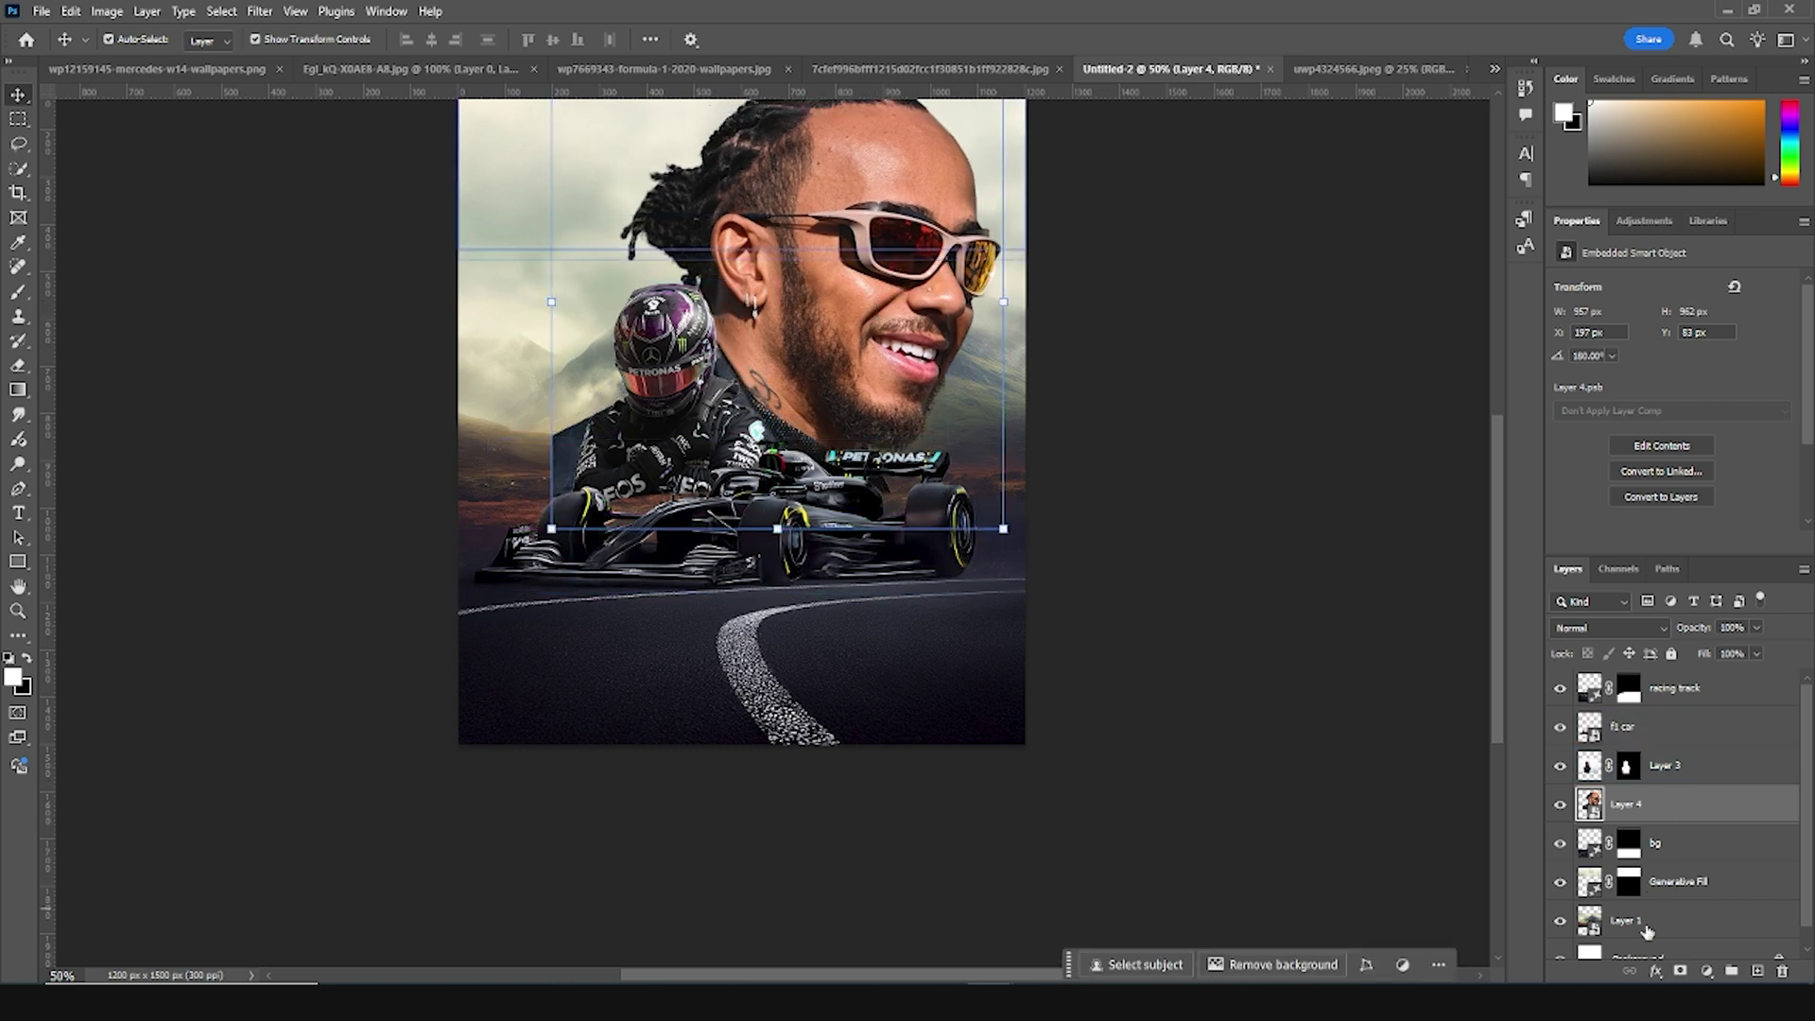
Add a layer mask to the sunglasses portrait and paint out its lower left shoulder edge with a black textured brush
{"action": "left_click", "coordinate": [1680, 971]}
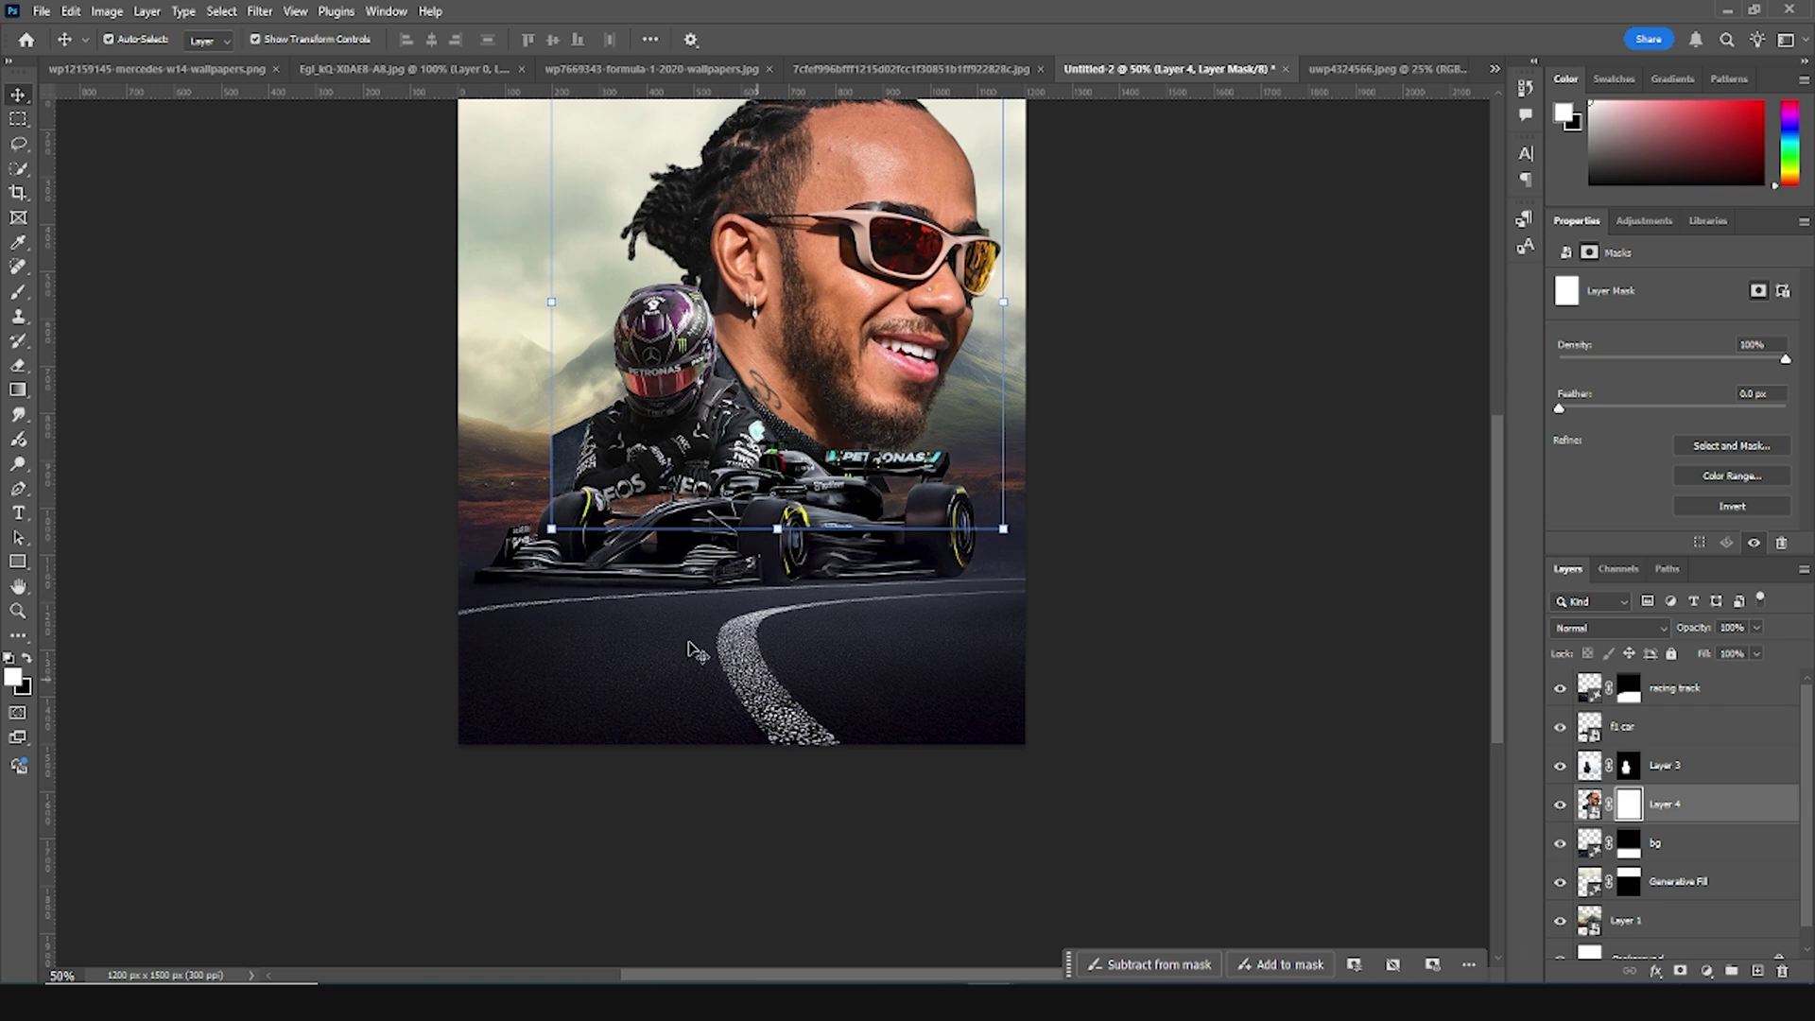
{"action": "key", "text": "b"}
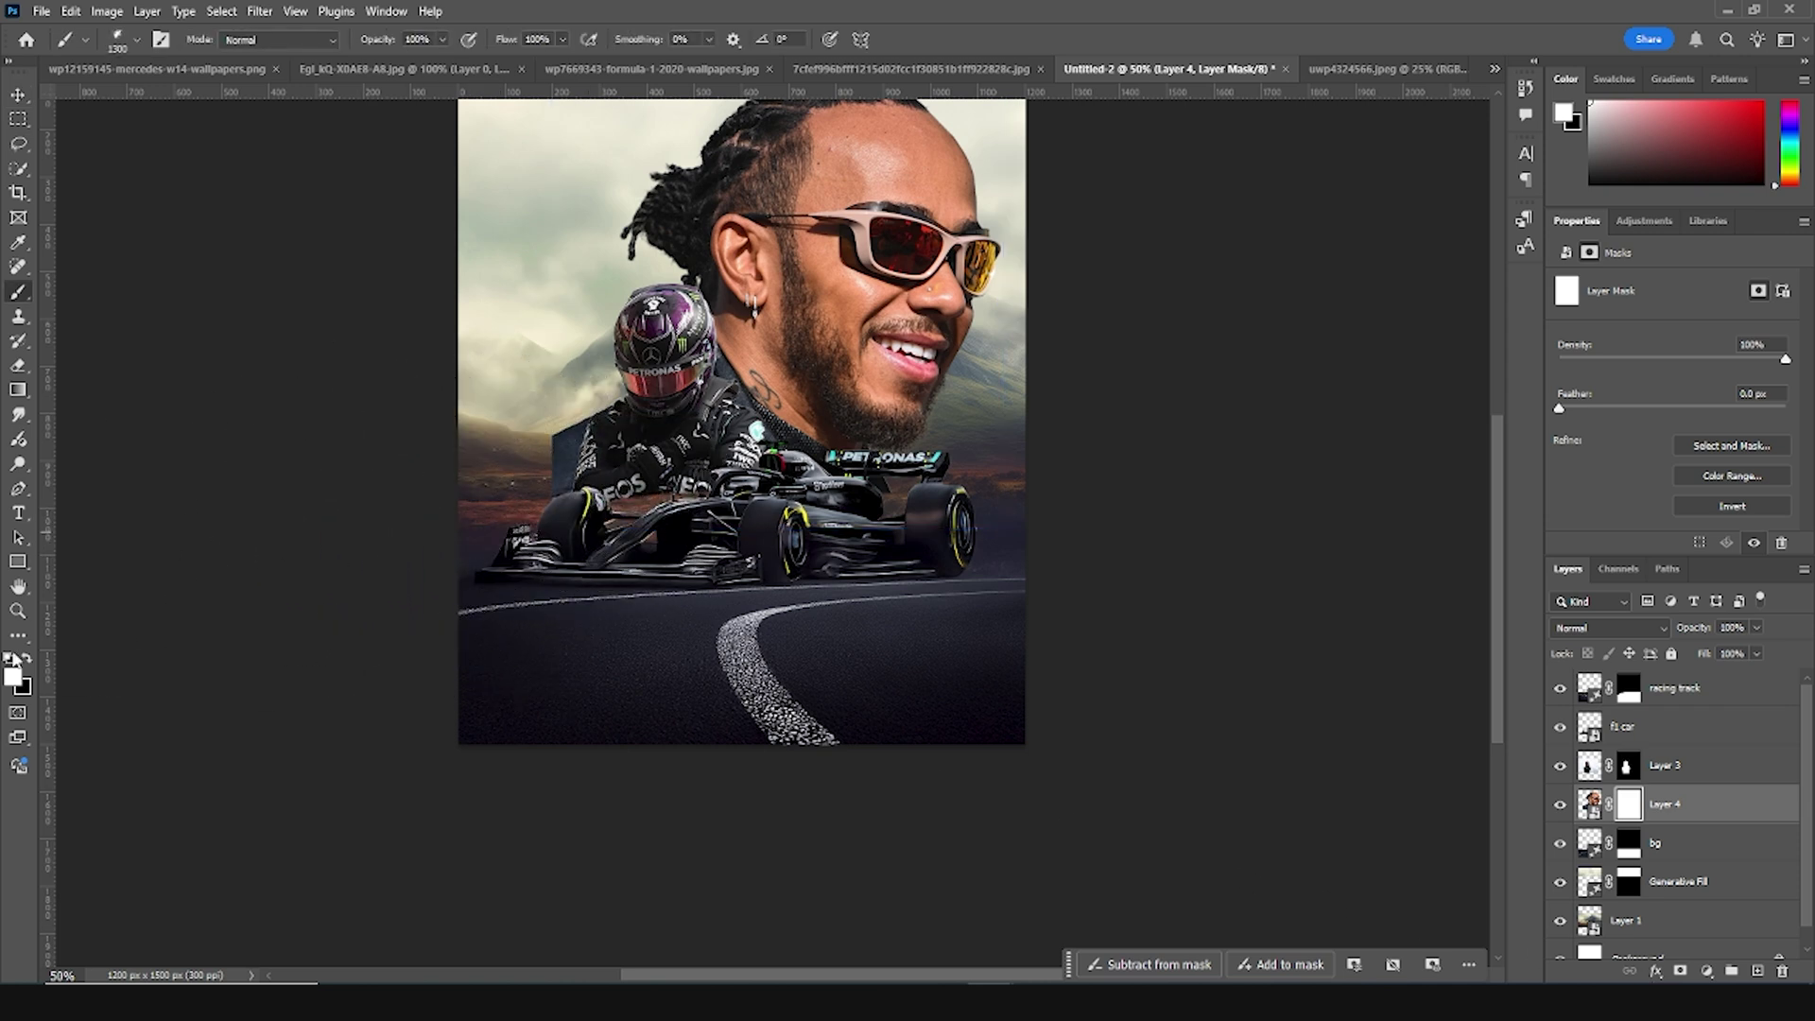
{"action": "left_click", "coordinate": [505, 541]}
{"action": "left_click", "coordinate": [487, 531]}
{"action": "left_click", "coordinate": [475, 536]}
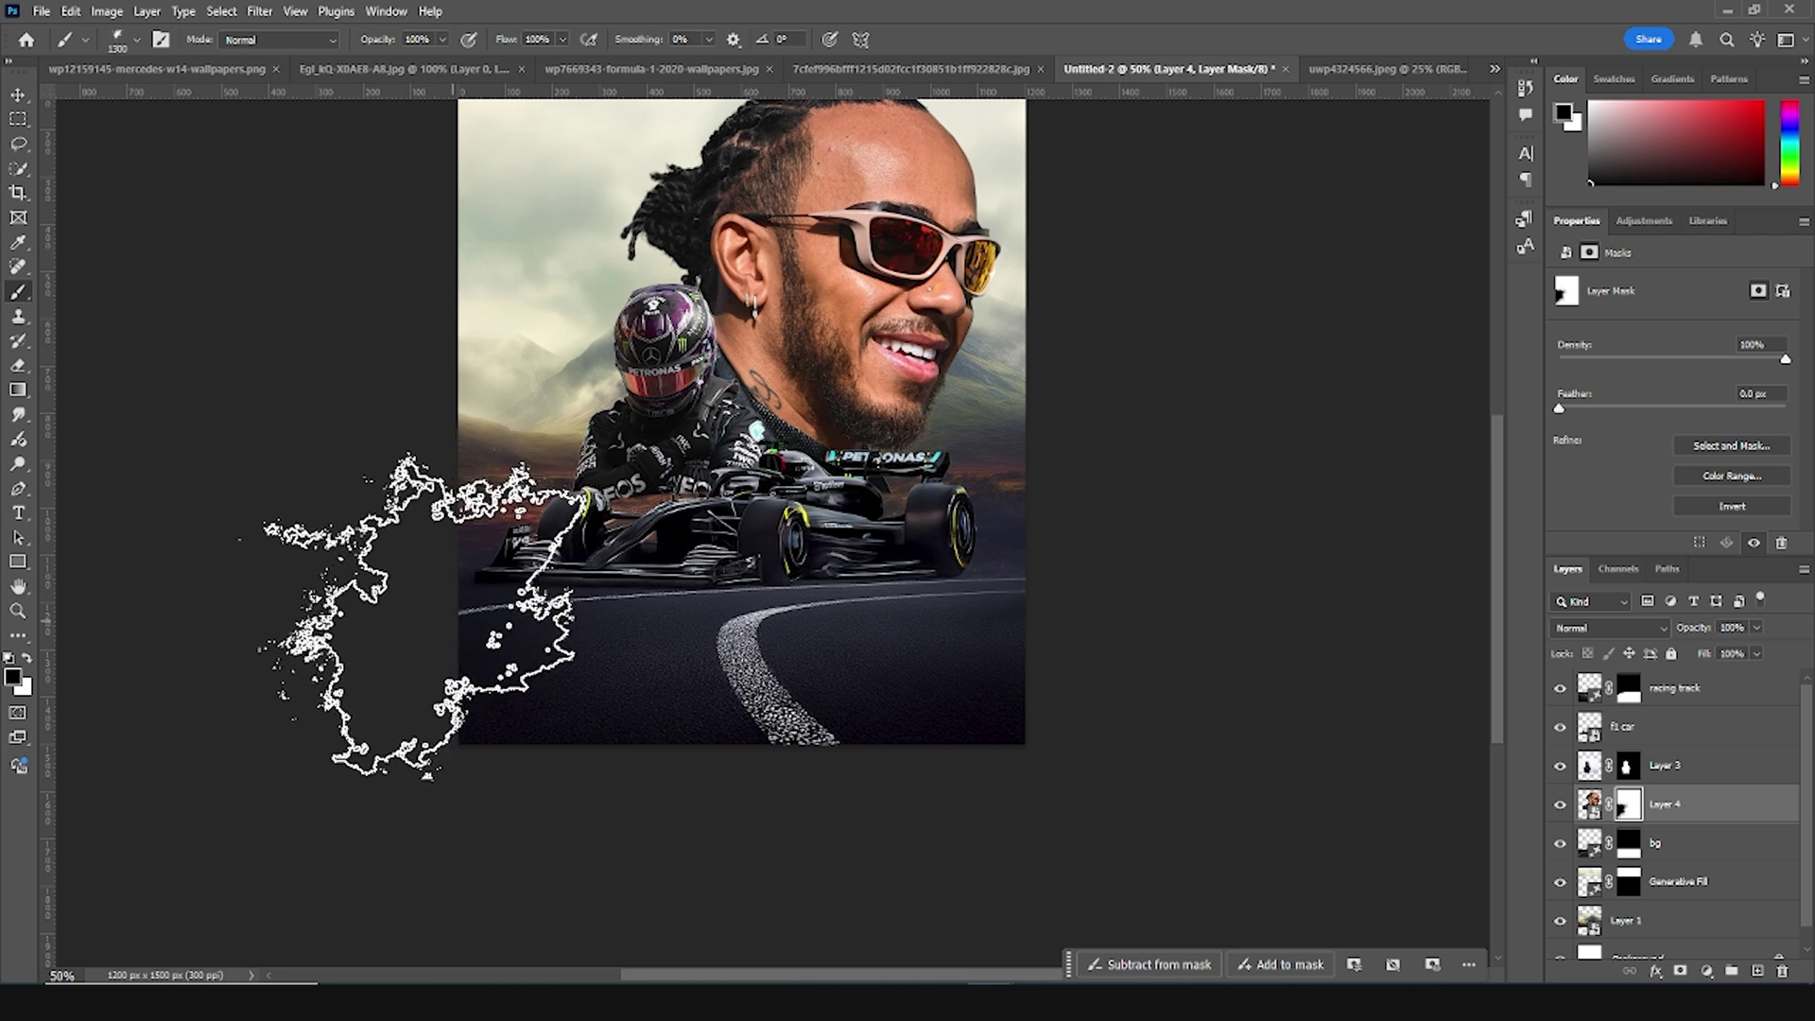
Group the helmeted driver's layer and name the group "image 01"
{"action": "left_click", "coordinate": [1645, 781]}
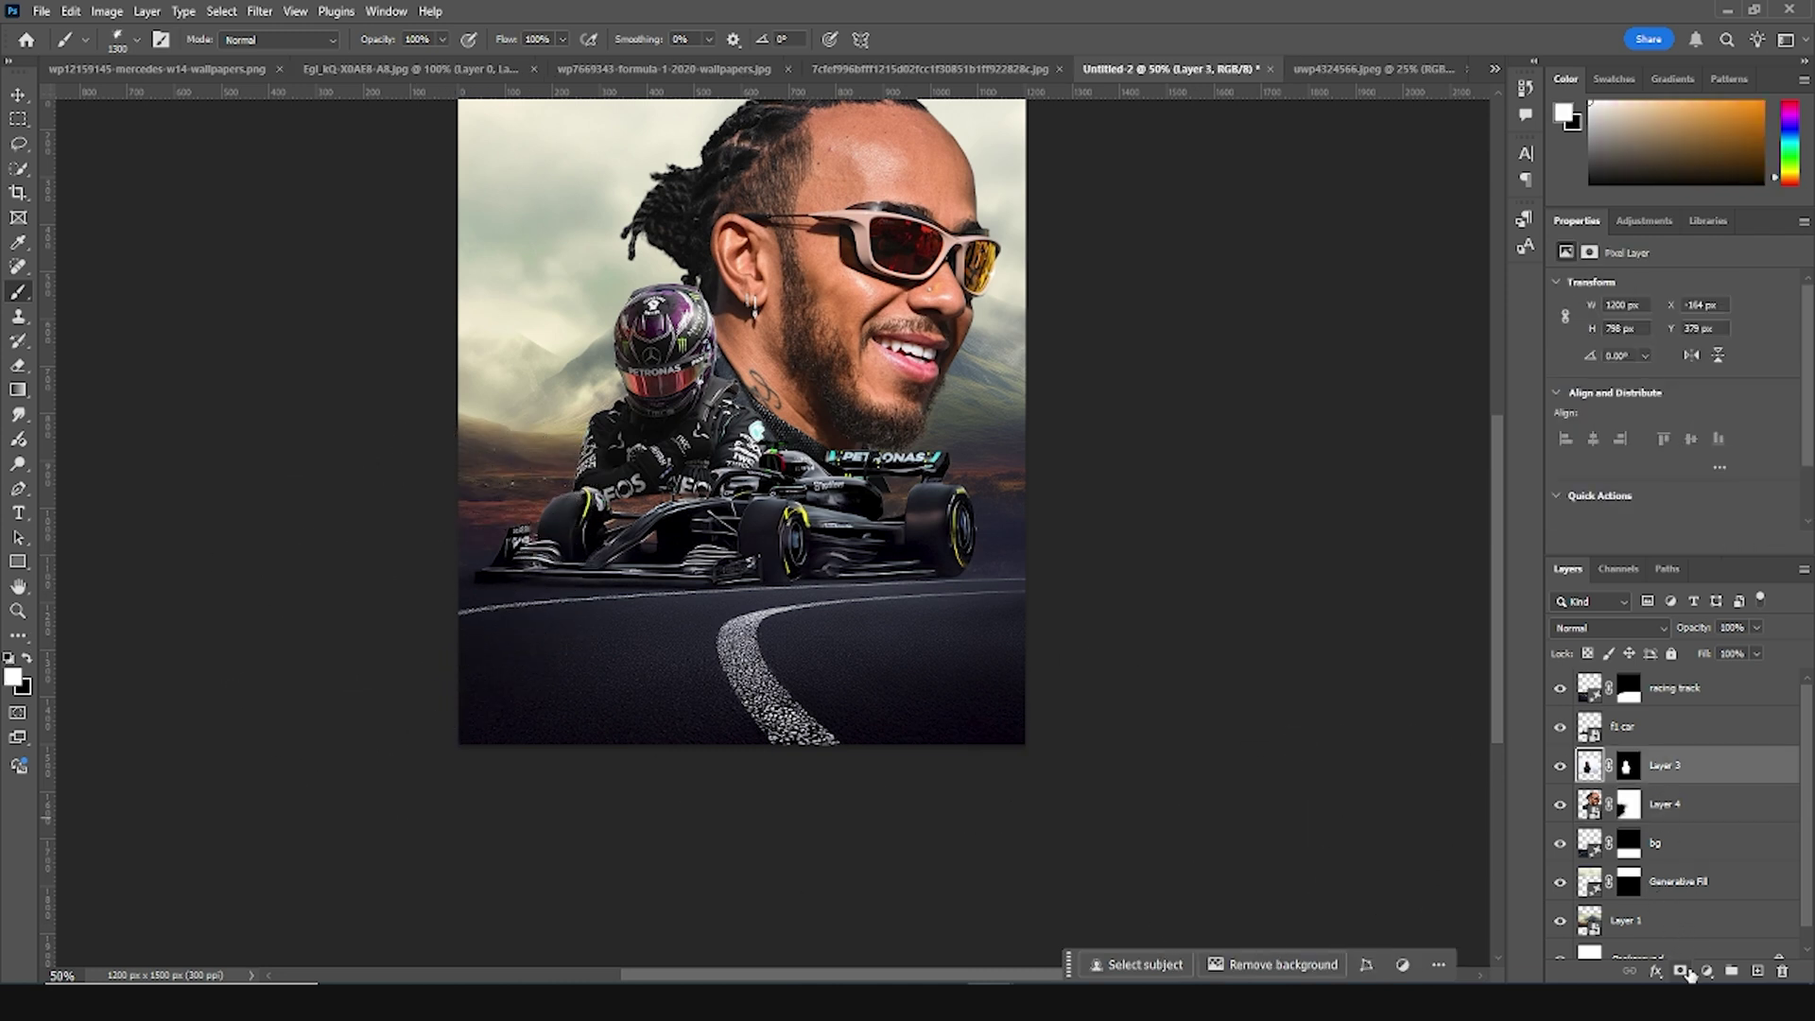
{"action": "key", "text": "ctrl+g"}
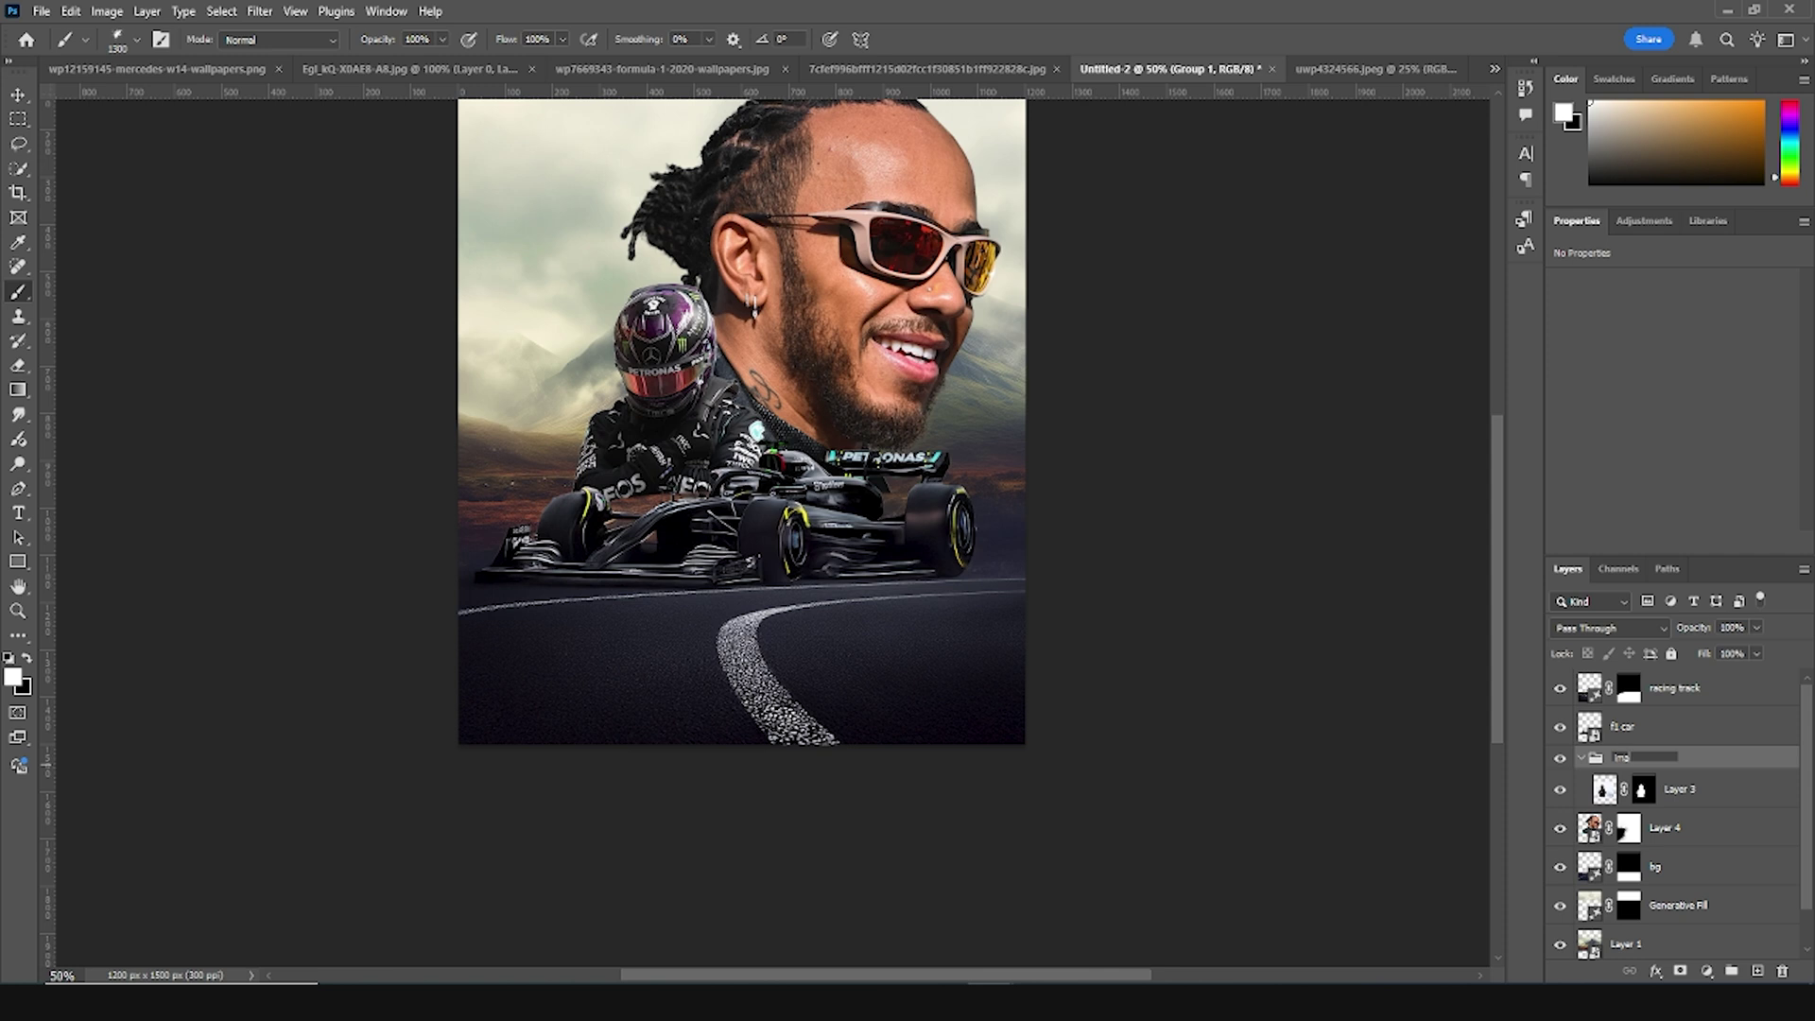
{"action": "left_click", "coordinate": [1583, 758]}
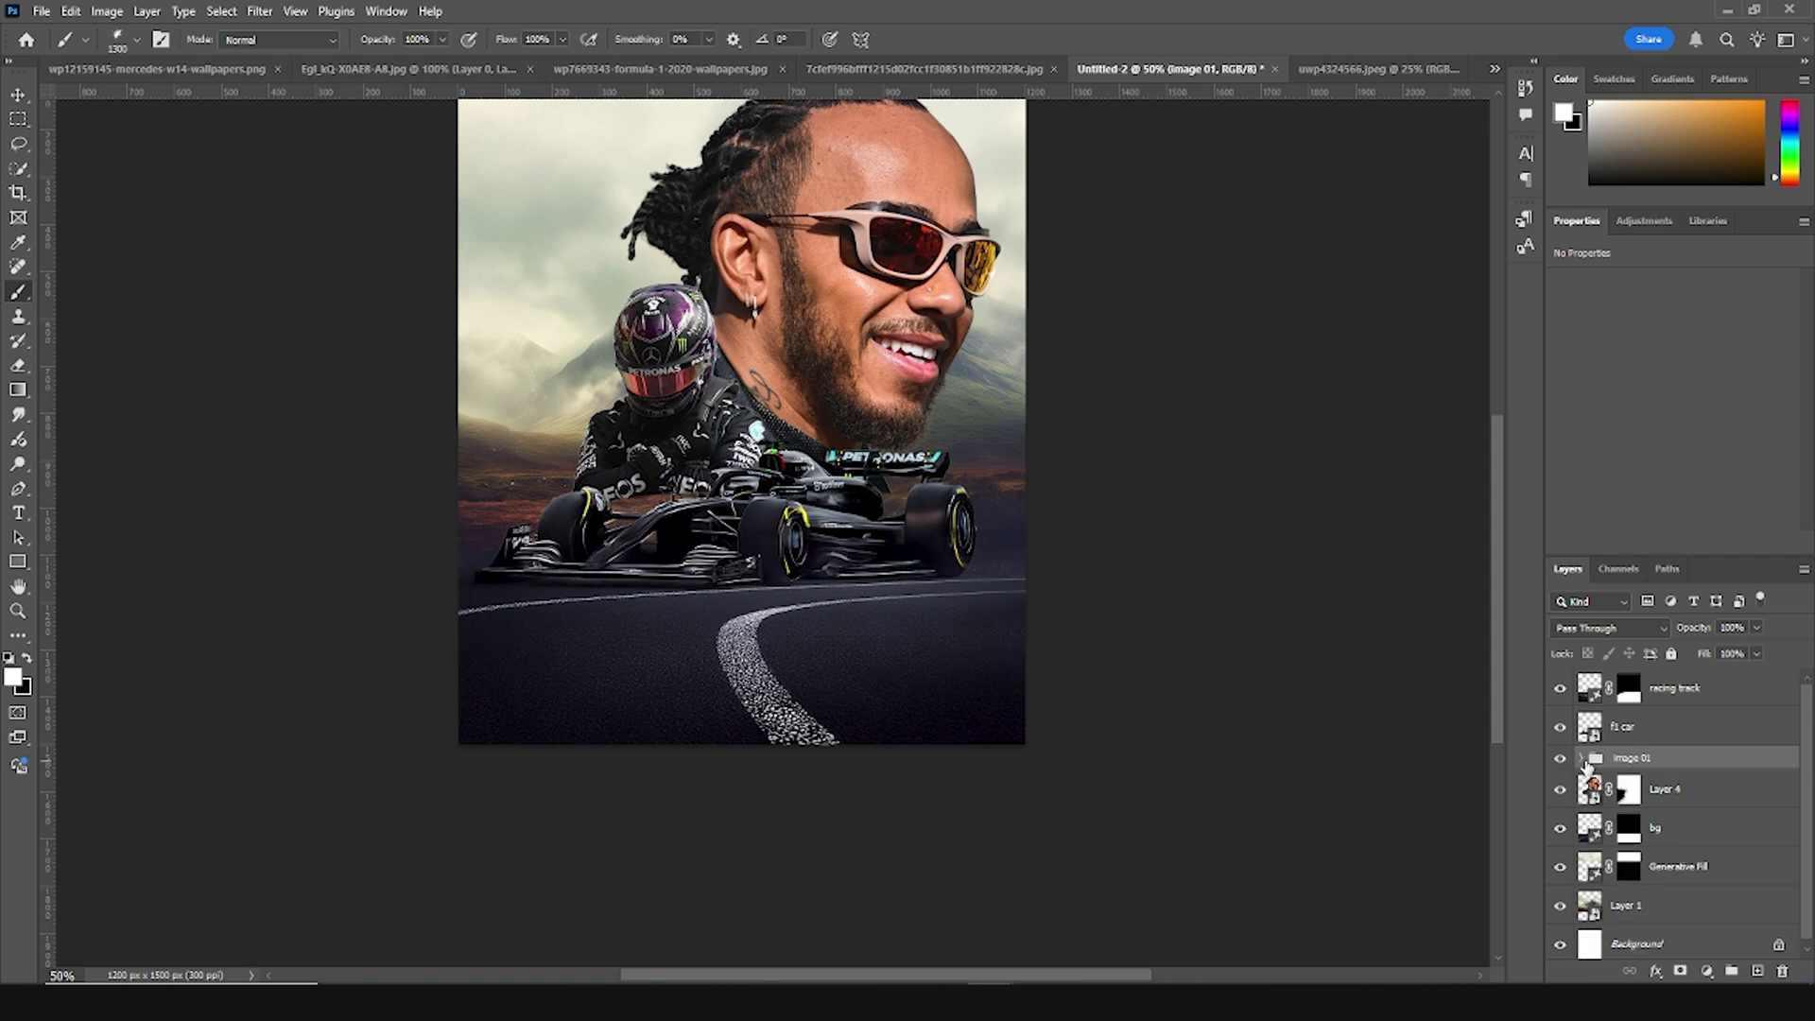
Add a mask to the image 01 group and fade out the driver's lower body with the black textured brush
{"action": "left_click", "coordinate": [1678, 972]}
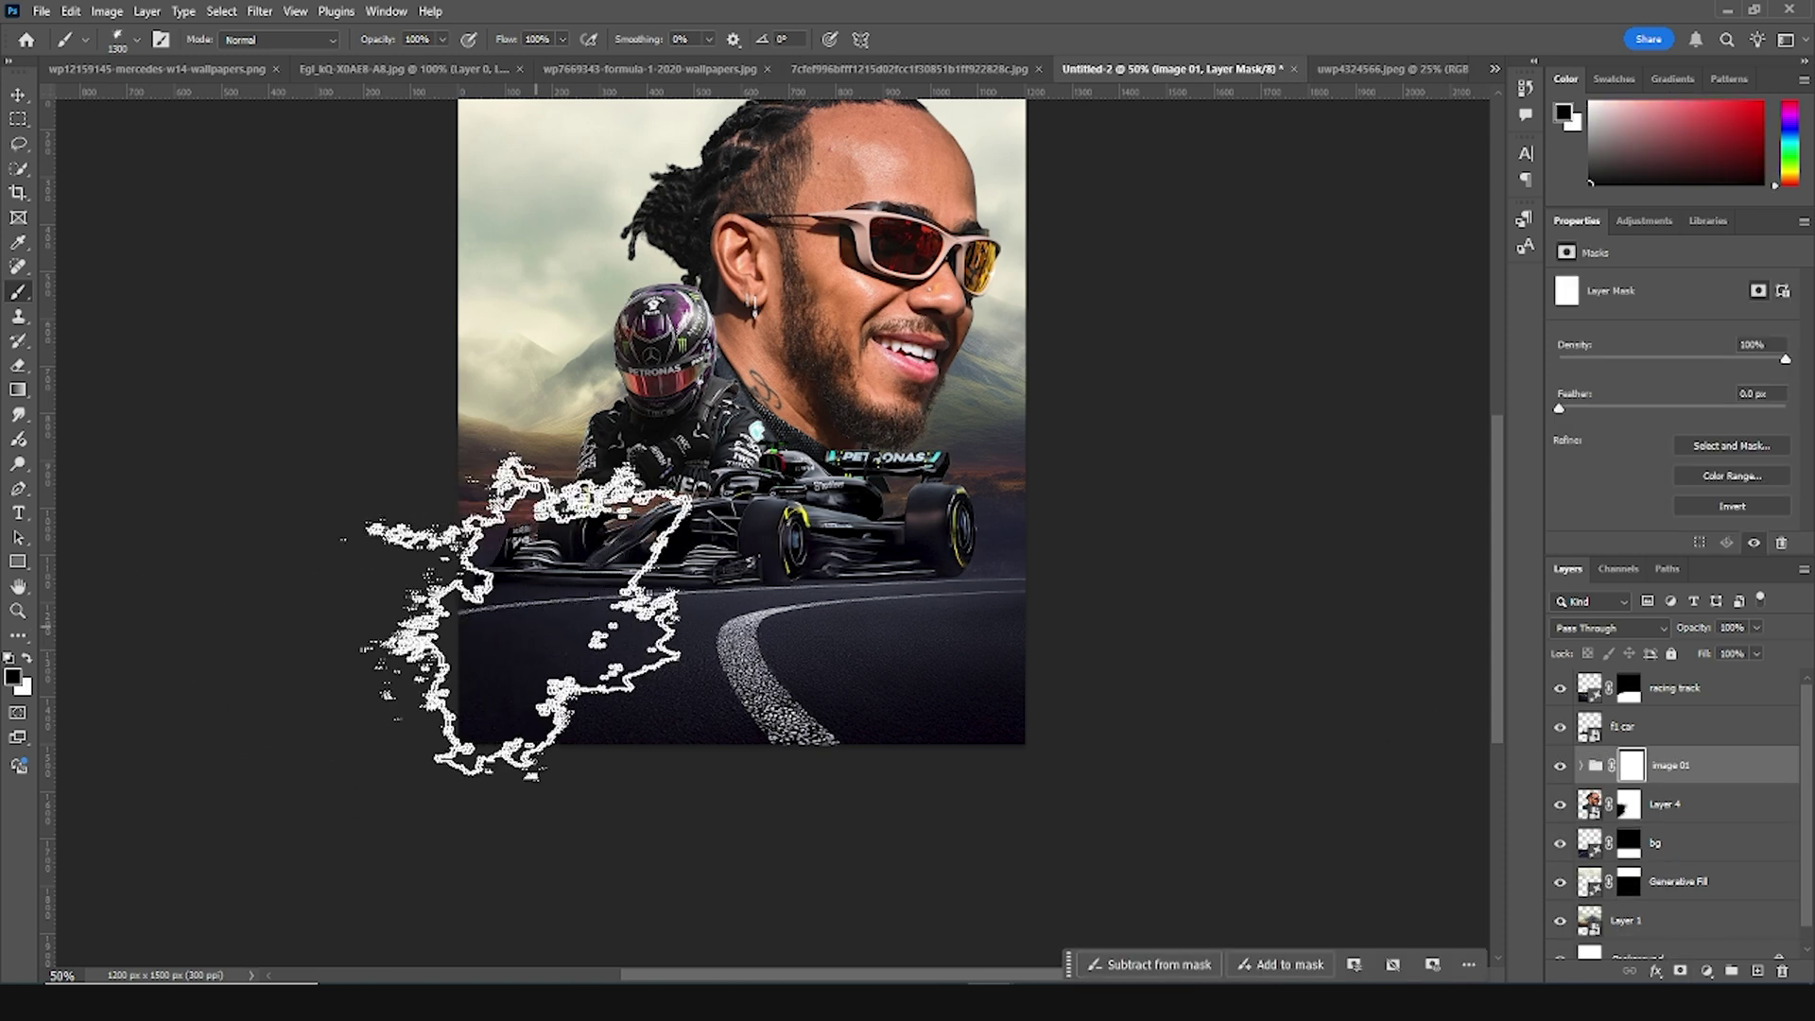
{"action": "left_click", "coordinate": [603, 610]}
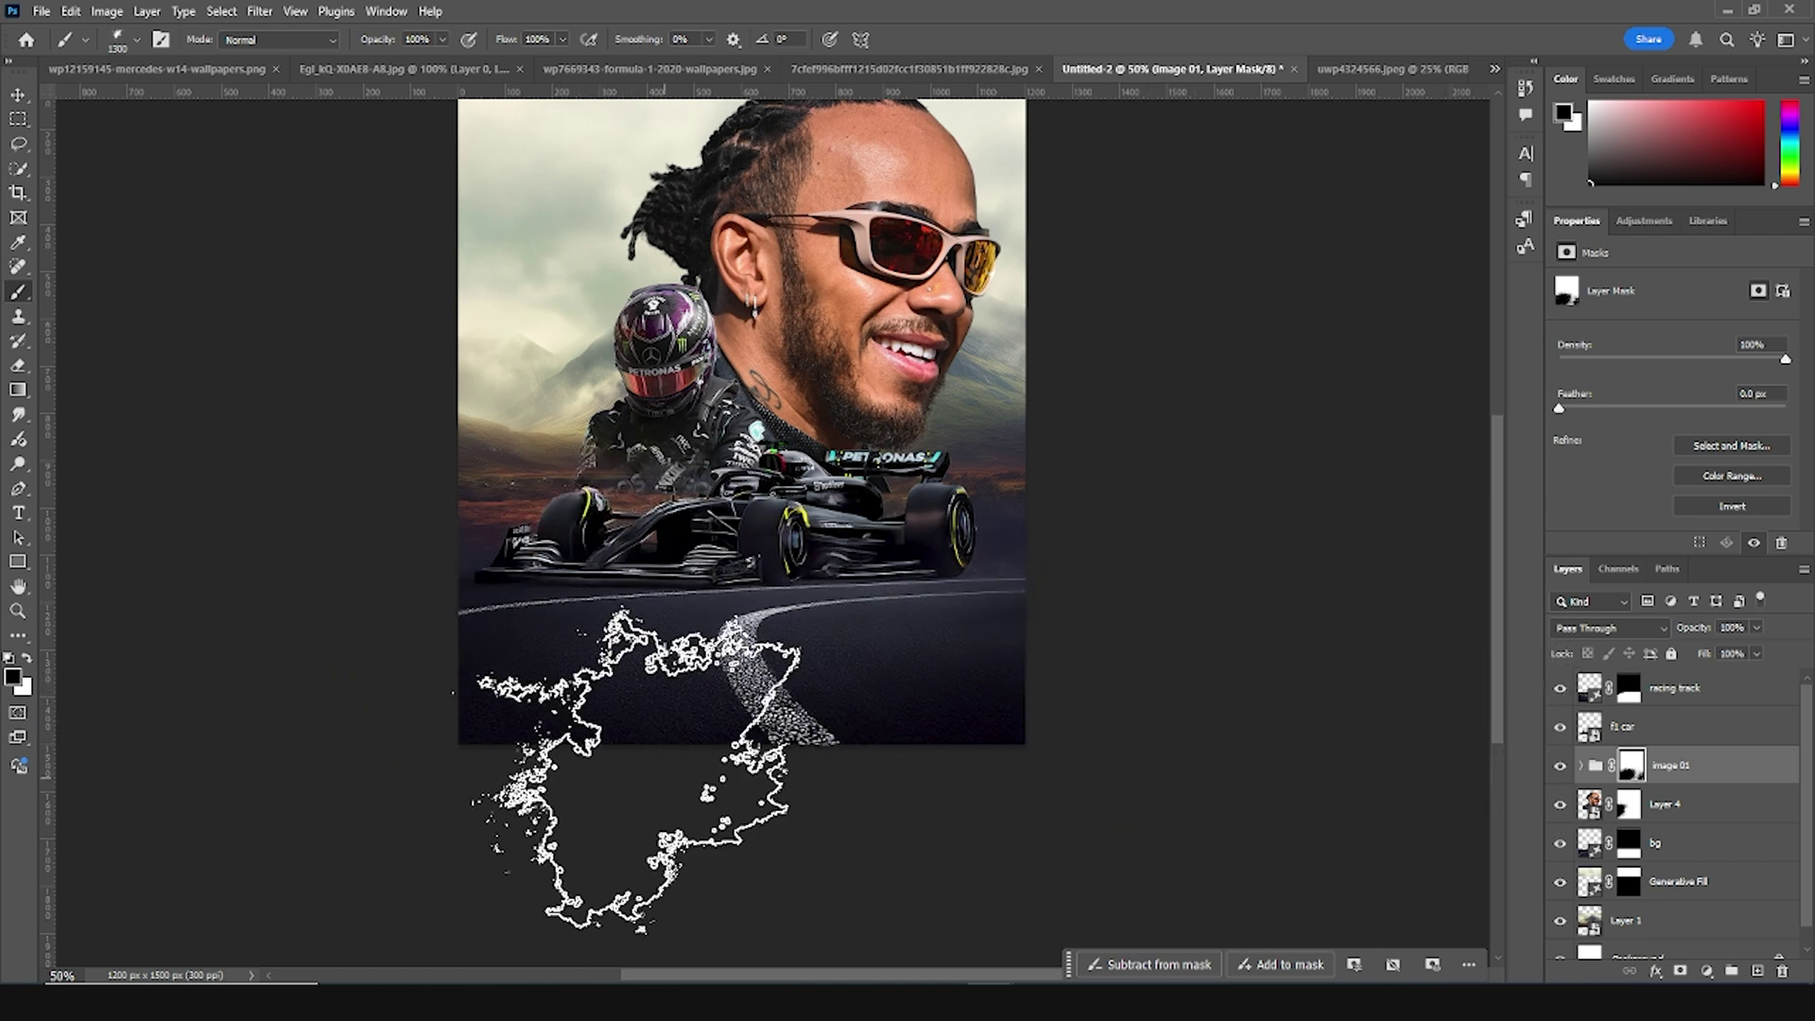
{"action": "key", "text": "ctrl+minus"}
{"action": "key", "text": "ctrl+plus"}
{"action": "scroll", "coordinate": [632, 772], "scroll_direction": "up", "scroll_amount": 4}
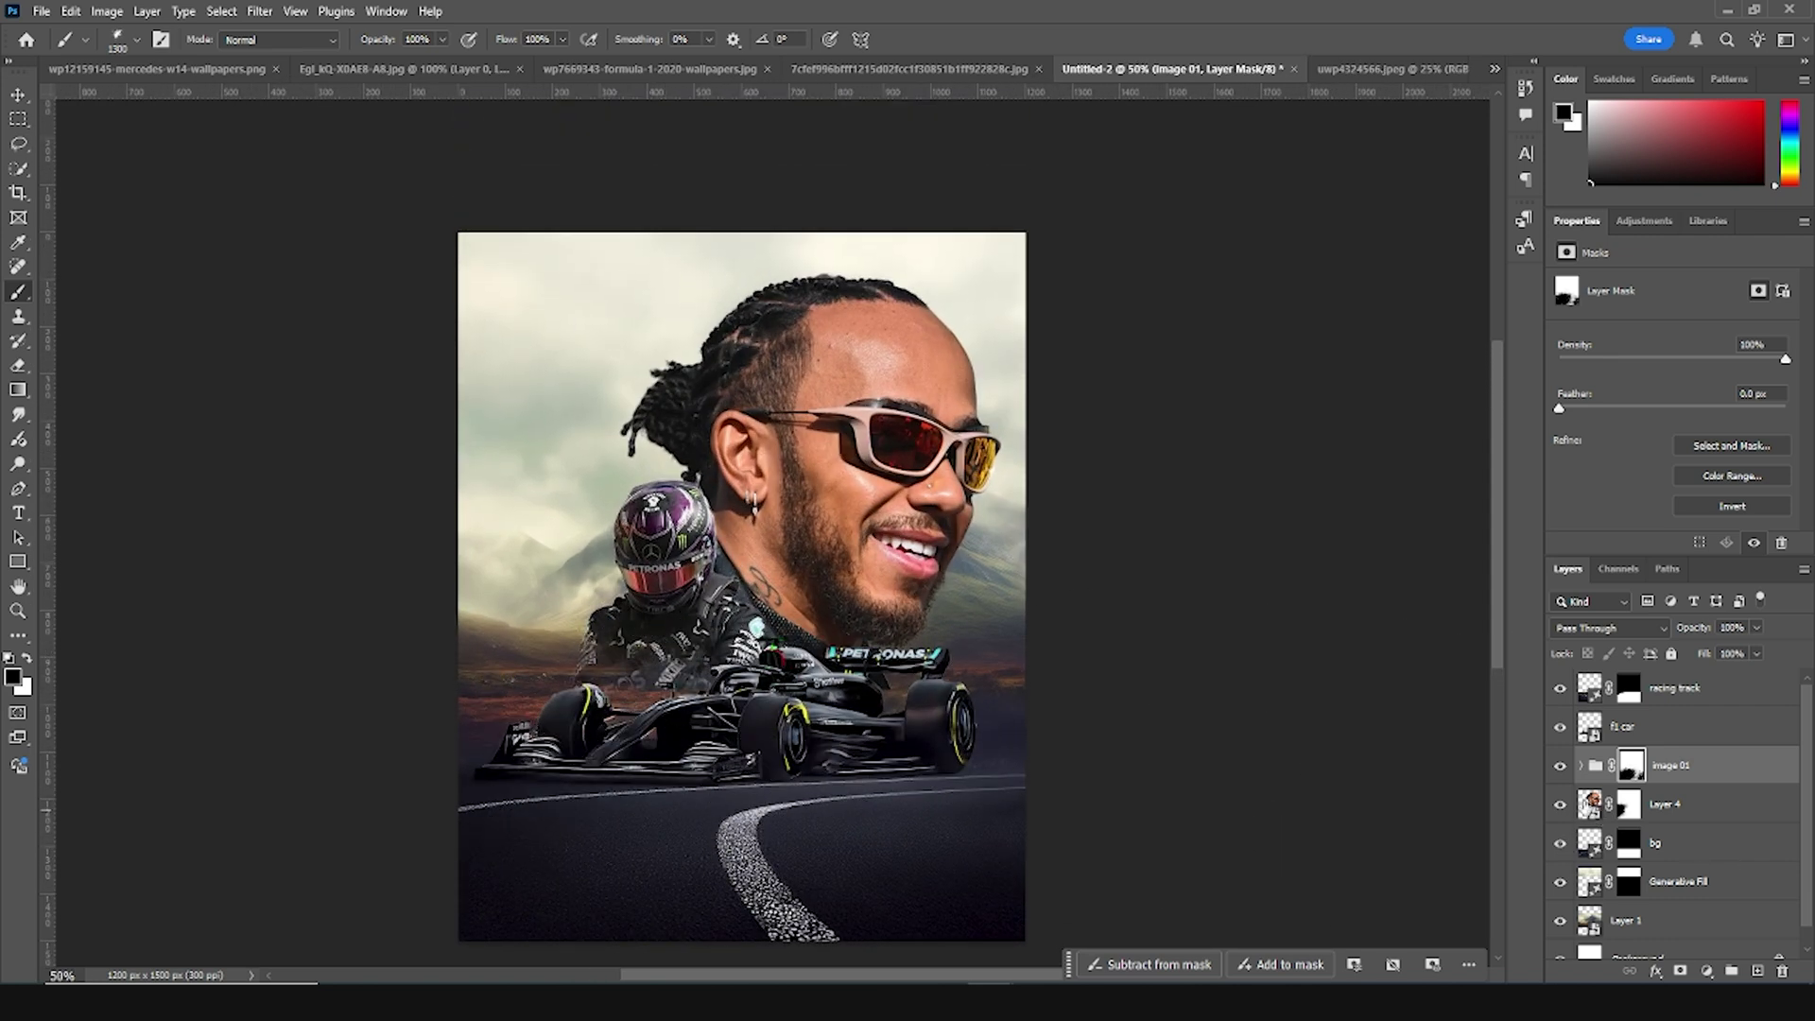
Group the sunglasses portrait layer as "image 02" and toggle the visibility of both image groups to check them
{"action": "left_click", "coordinate": [1591, 805]}
{"action": "key", "text": "ctrl+g"}
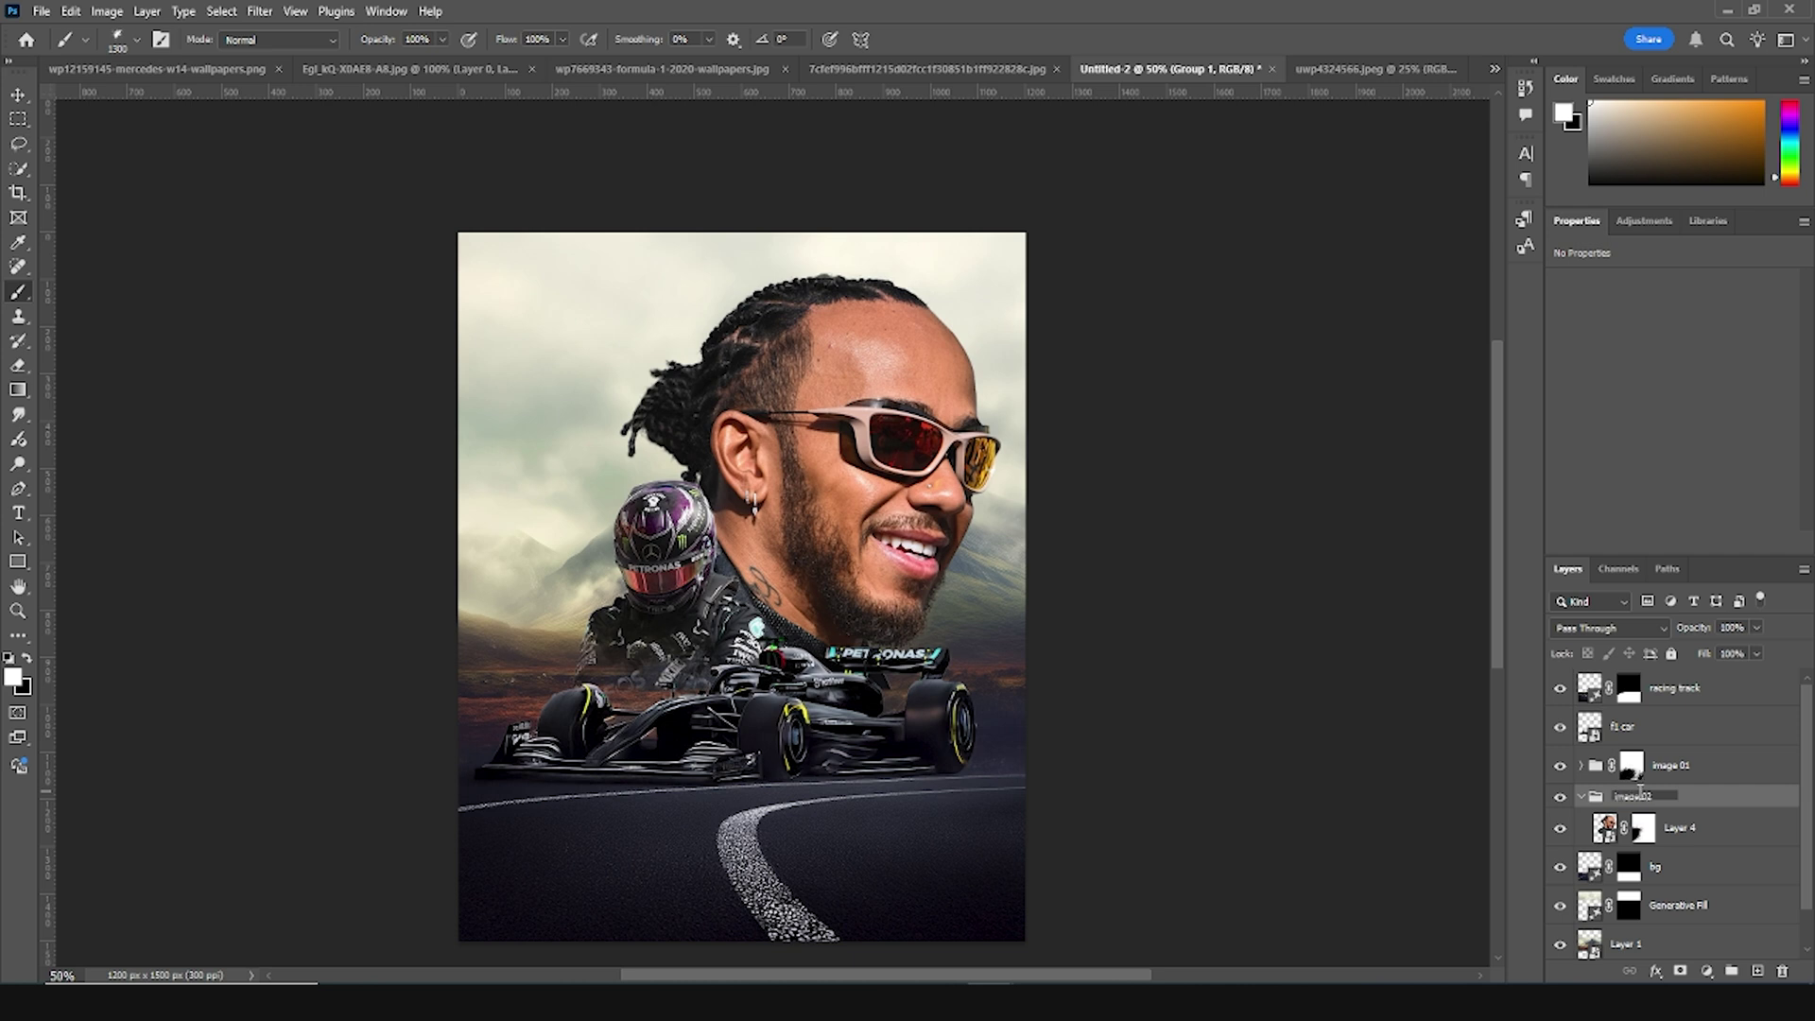
{"action": "key", "text": "Return"}
{"action": "left_click", "coordinate": [1582, 796]}
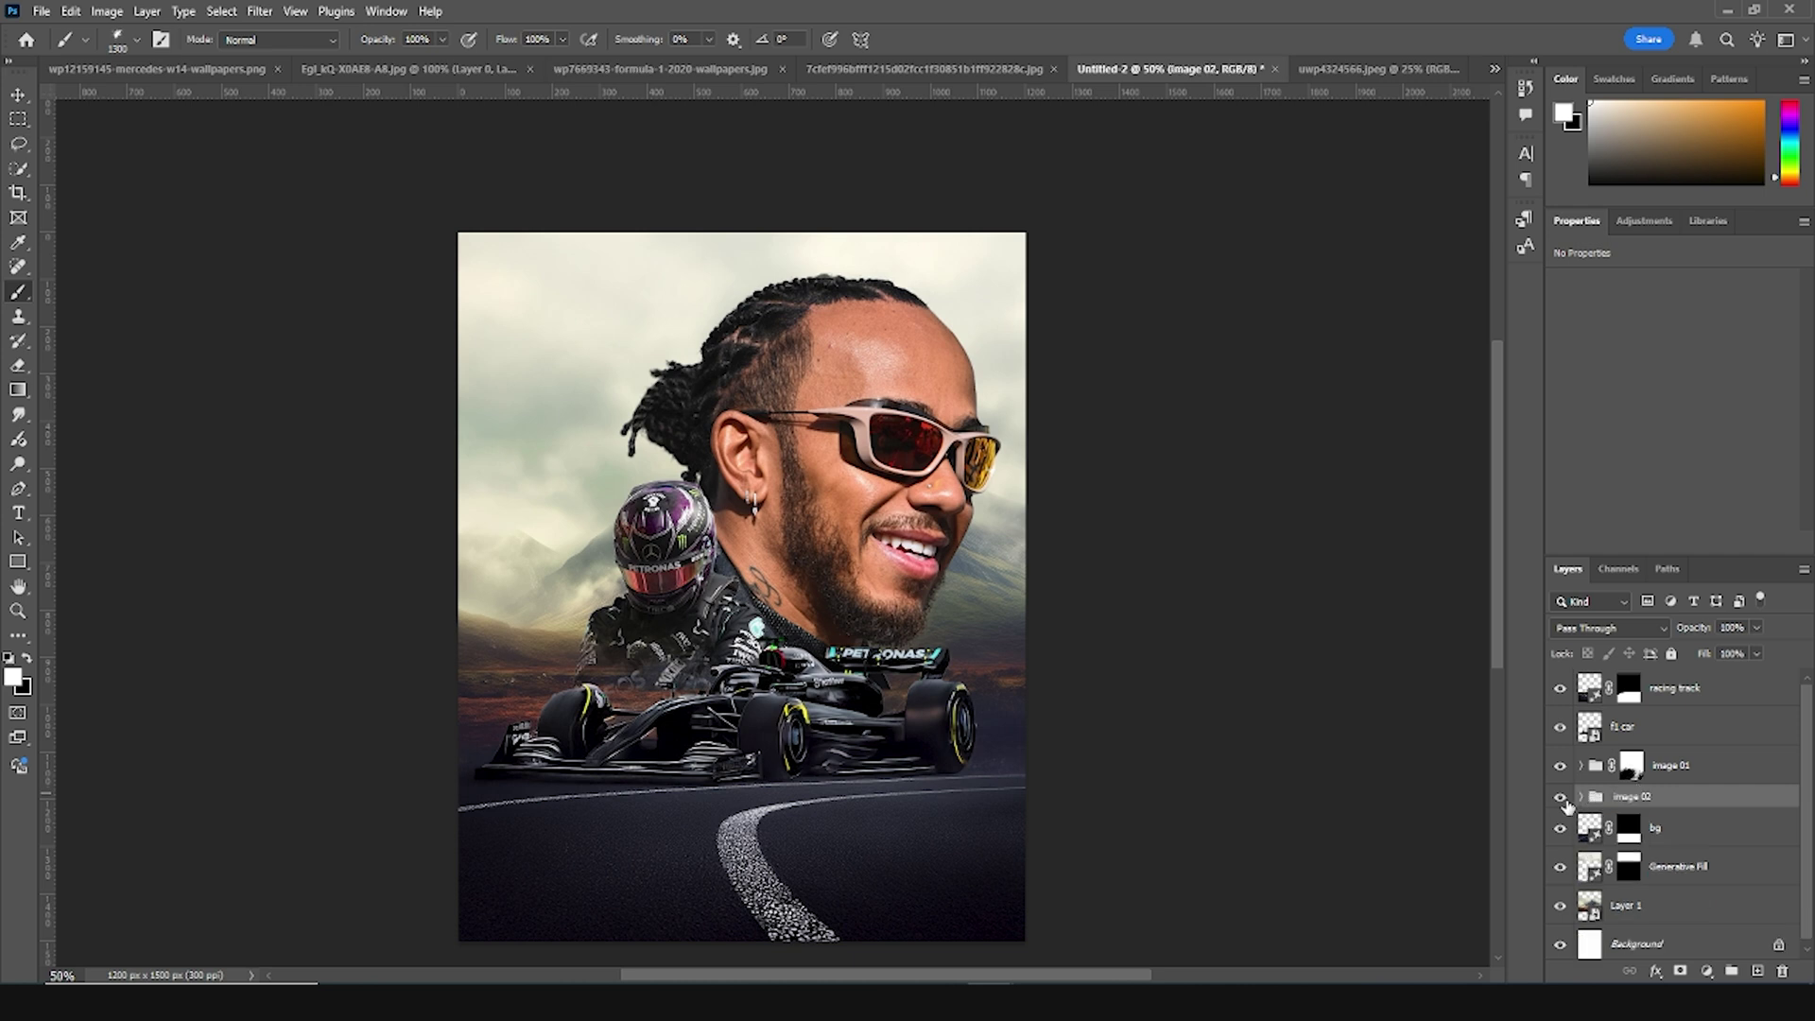
{"action": "left_click", "coordinate": [1560, 799]}
{"action": "left_click", "coordinate": [1560, 797]}
{"action": "left_click", "coordinate": [1561, 768]}
{"action": "left_click", "coordinate": [1561, 766]}
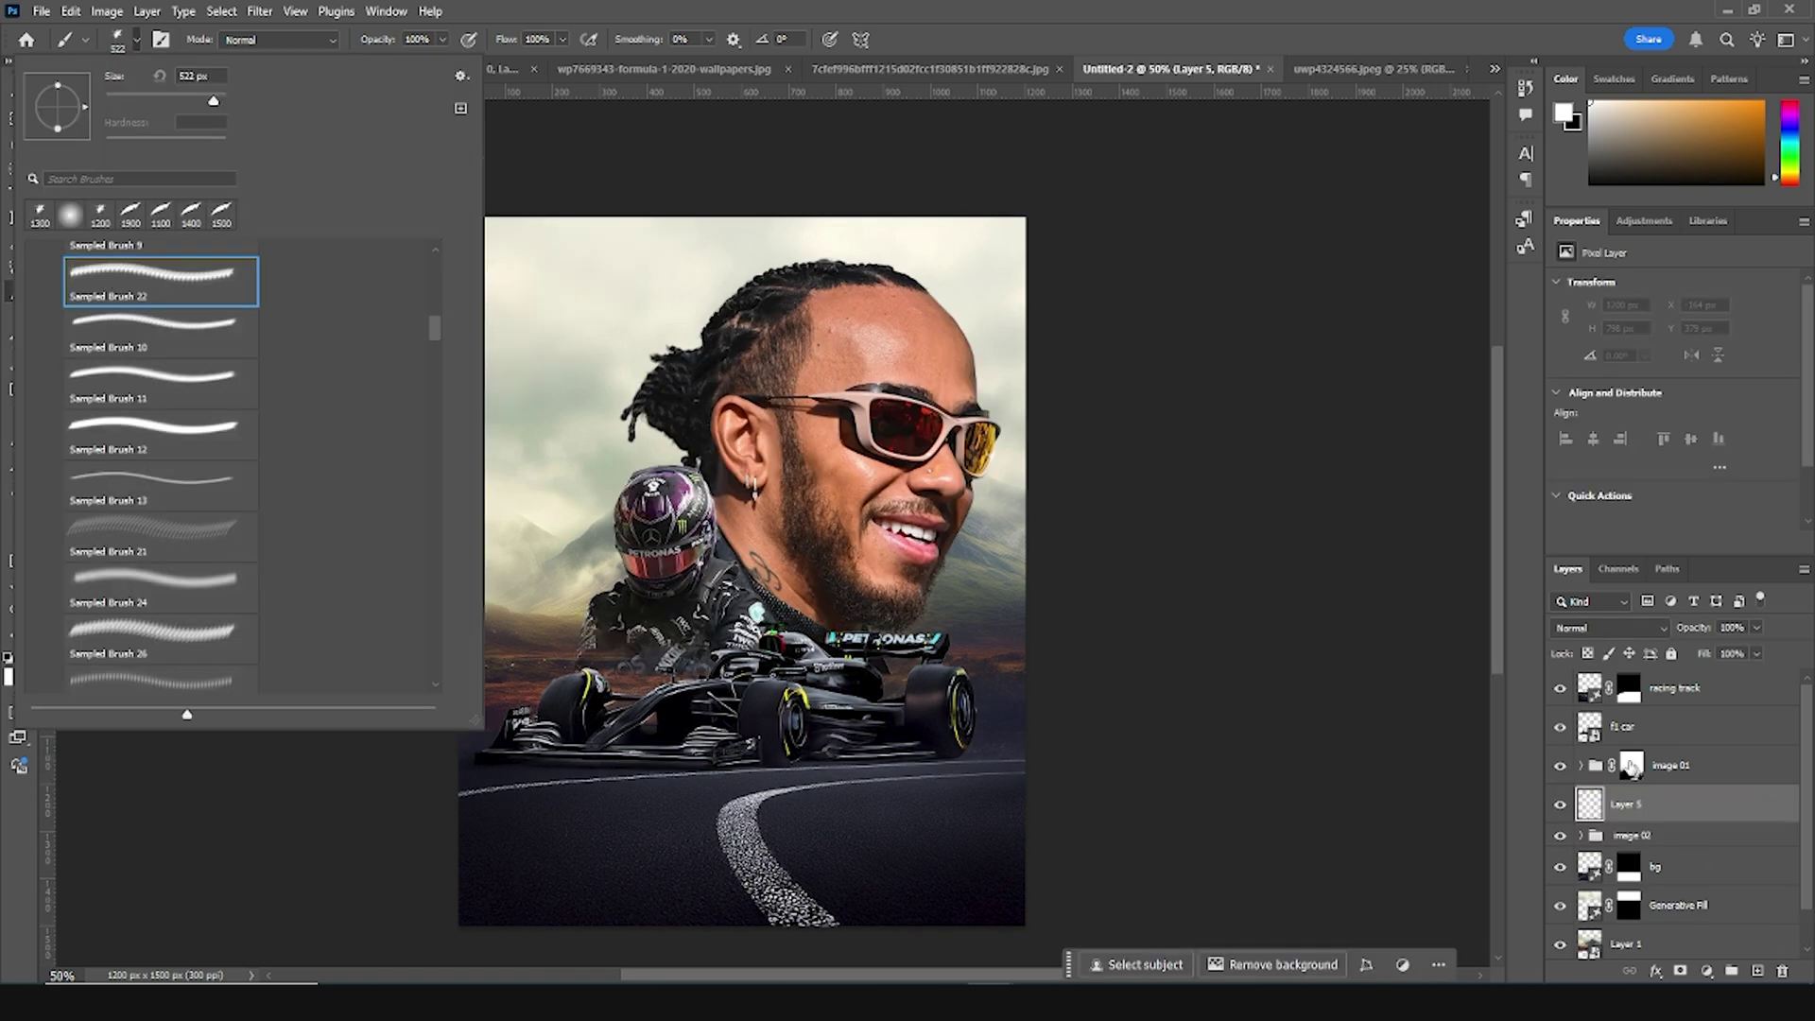
Paint white smoke behind the helmeted driver's shoulders and waist on the layer between the two image groups, using Sampled Brush 22
{"action": "left_click", "coordinate": [1638, 811]}
{"action": "left_click", "coordinate": [133, 42]}
{"action": "left_click", "coordinate": [1612, 806]}
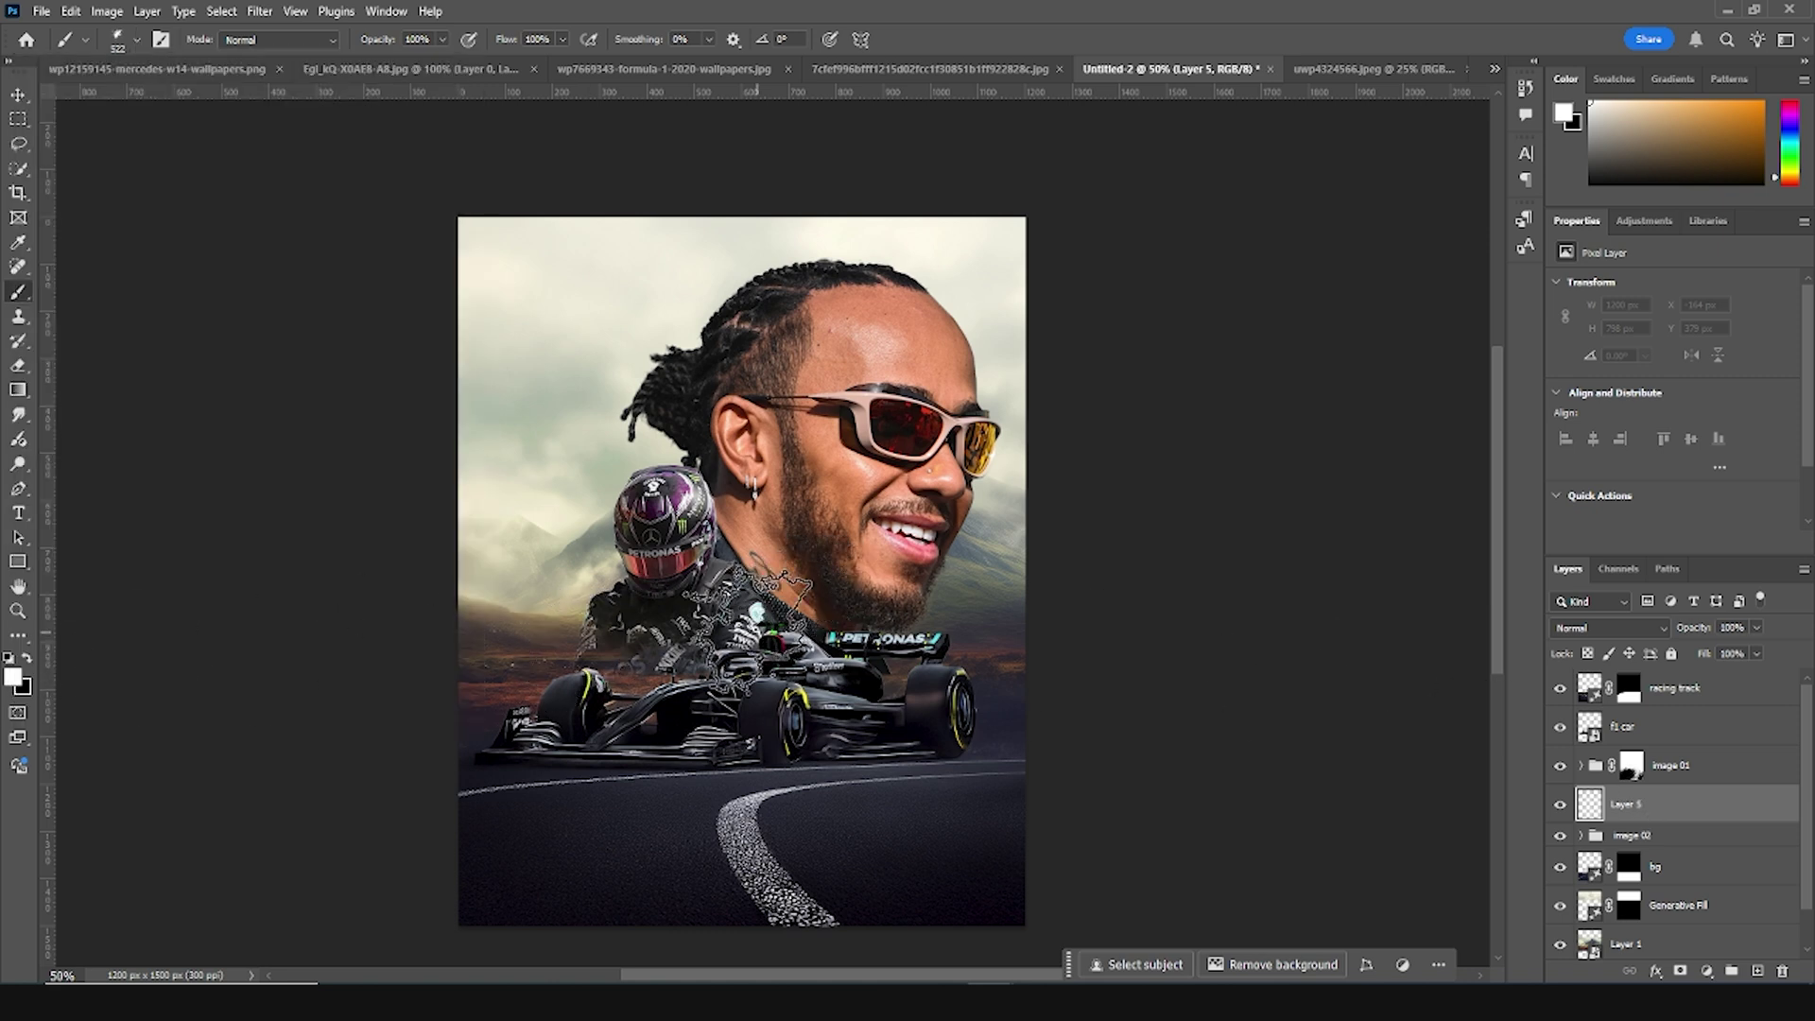
{"action": "left_click", "coordinate": [743, 631]}
{"action": "key", "text": "bracketright"}
{"action": "key", "text": "bracketright"}
{"action": "key", "text": "bracketright"}
{"action": "key", "text": "bracketright"}
{"action": "left_click", "coordinate": [678, 626]}
{"action": "key", "text": "bracketleft"}
{"action": "key", "text": "bracketleft"}
{"action": "key", "text": "bracketleft"}
{"action": "left_click", "coordinate": [605, 674]}
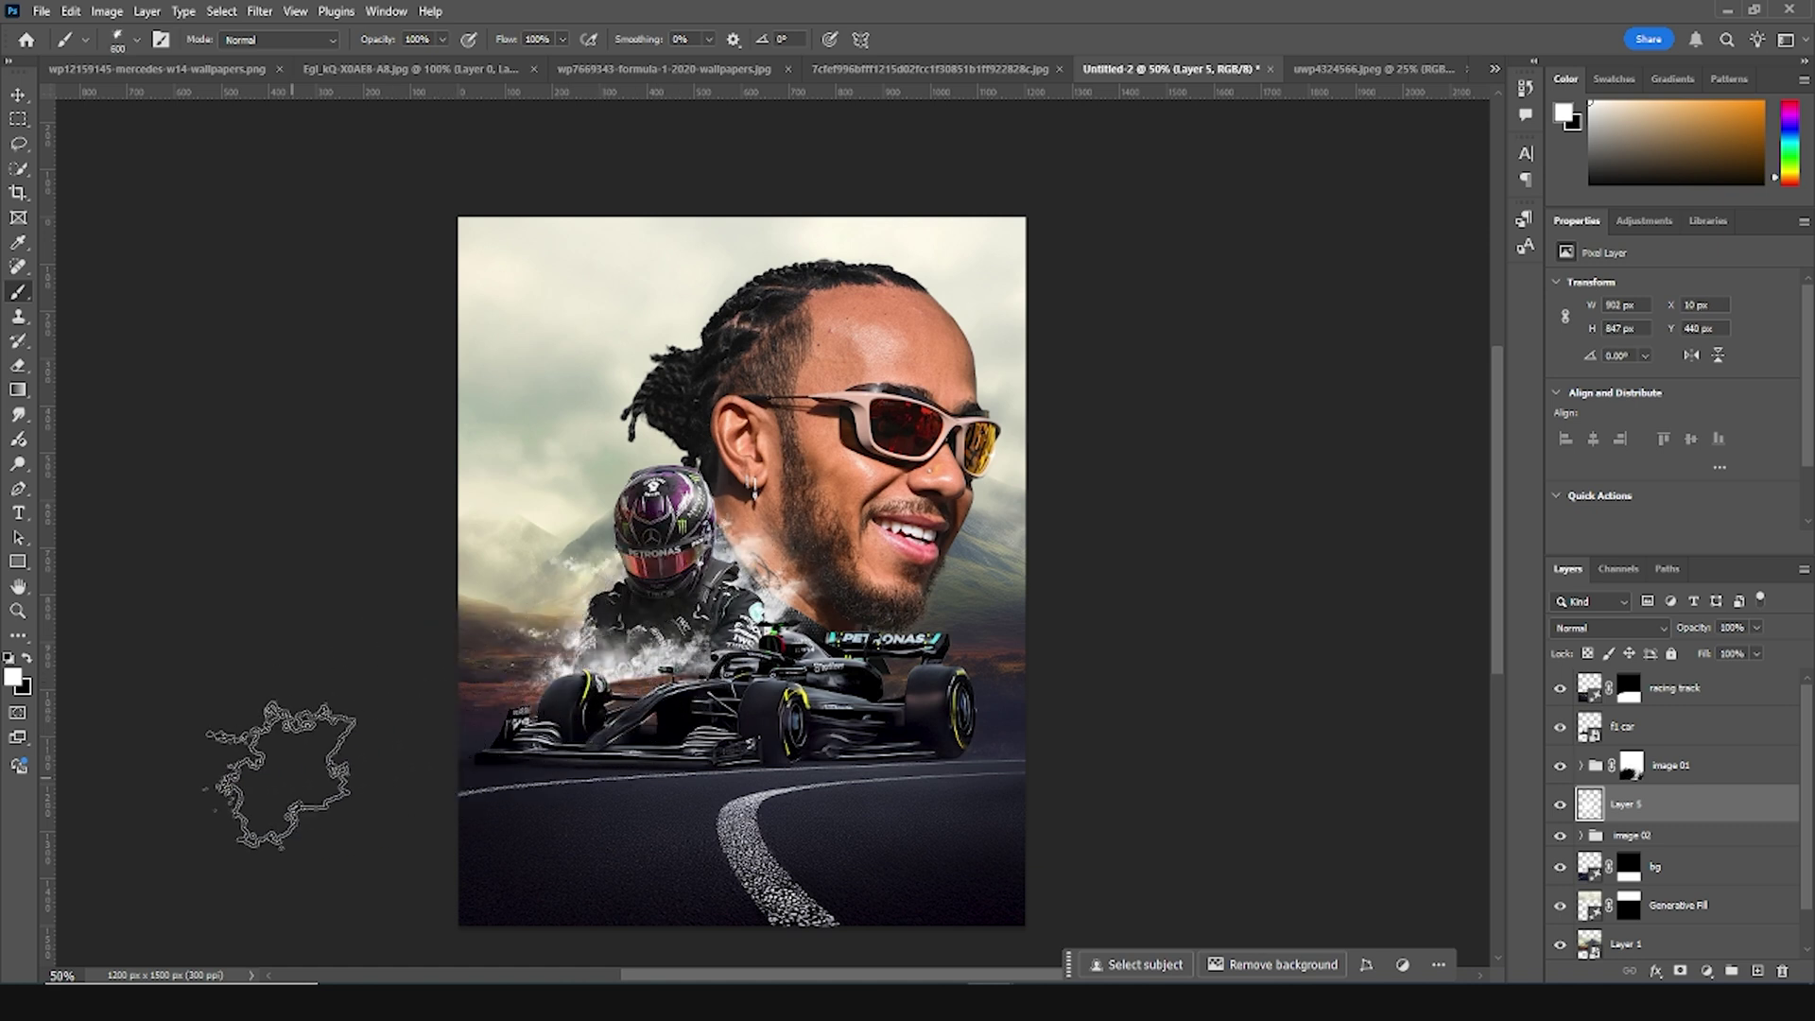
{"action": "key", "text": "bracketleft"}
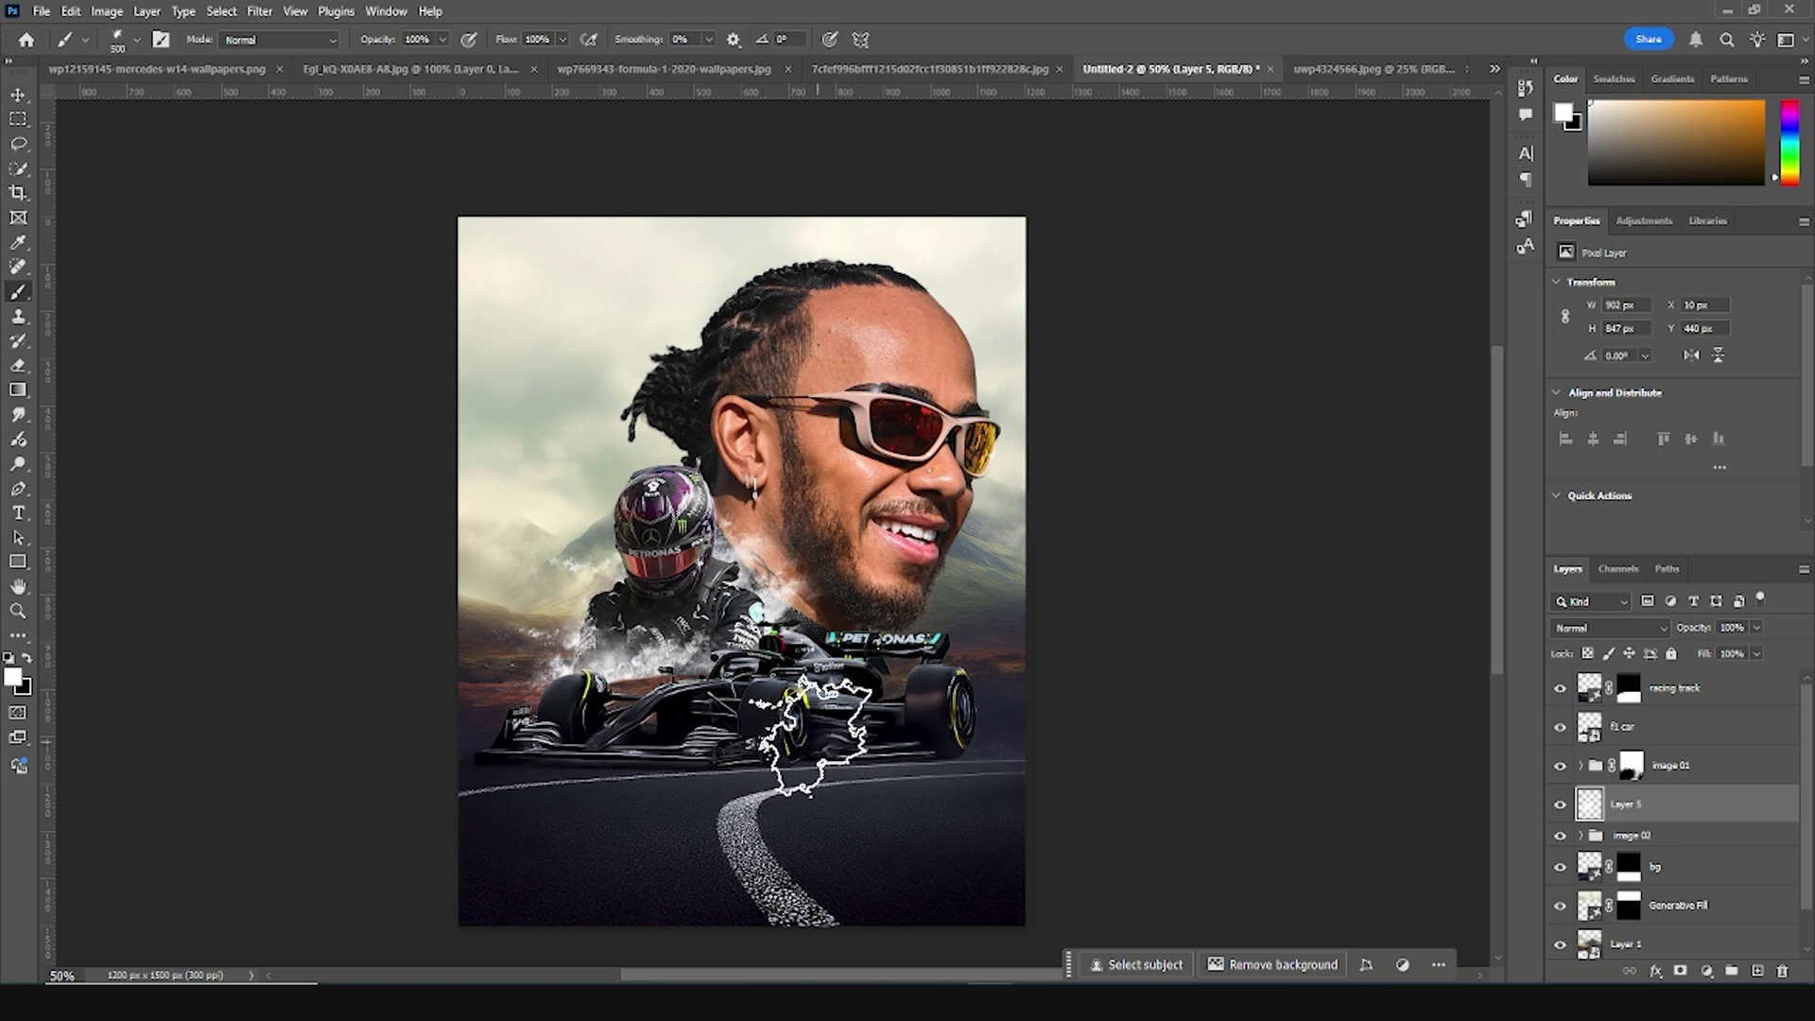
Add a new layer above the bg layer and set the foreground color to the sky's cream tone, #f8f3dd
{"action": "scroll", "coordinate": [1626, 914], "scroll_direction": "down", "scroll_amount": 1}
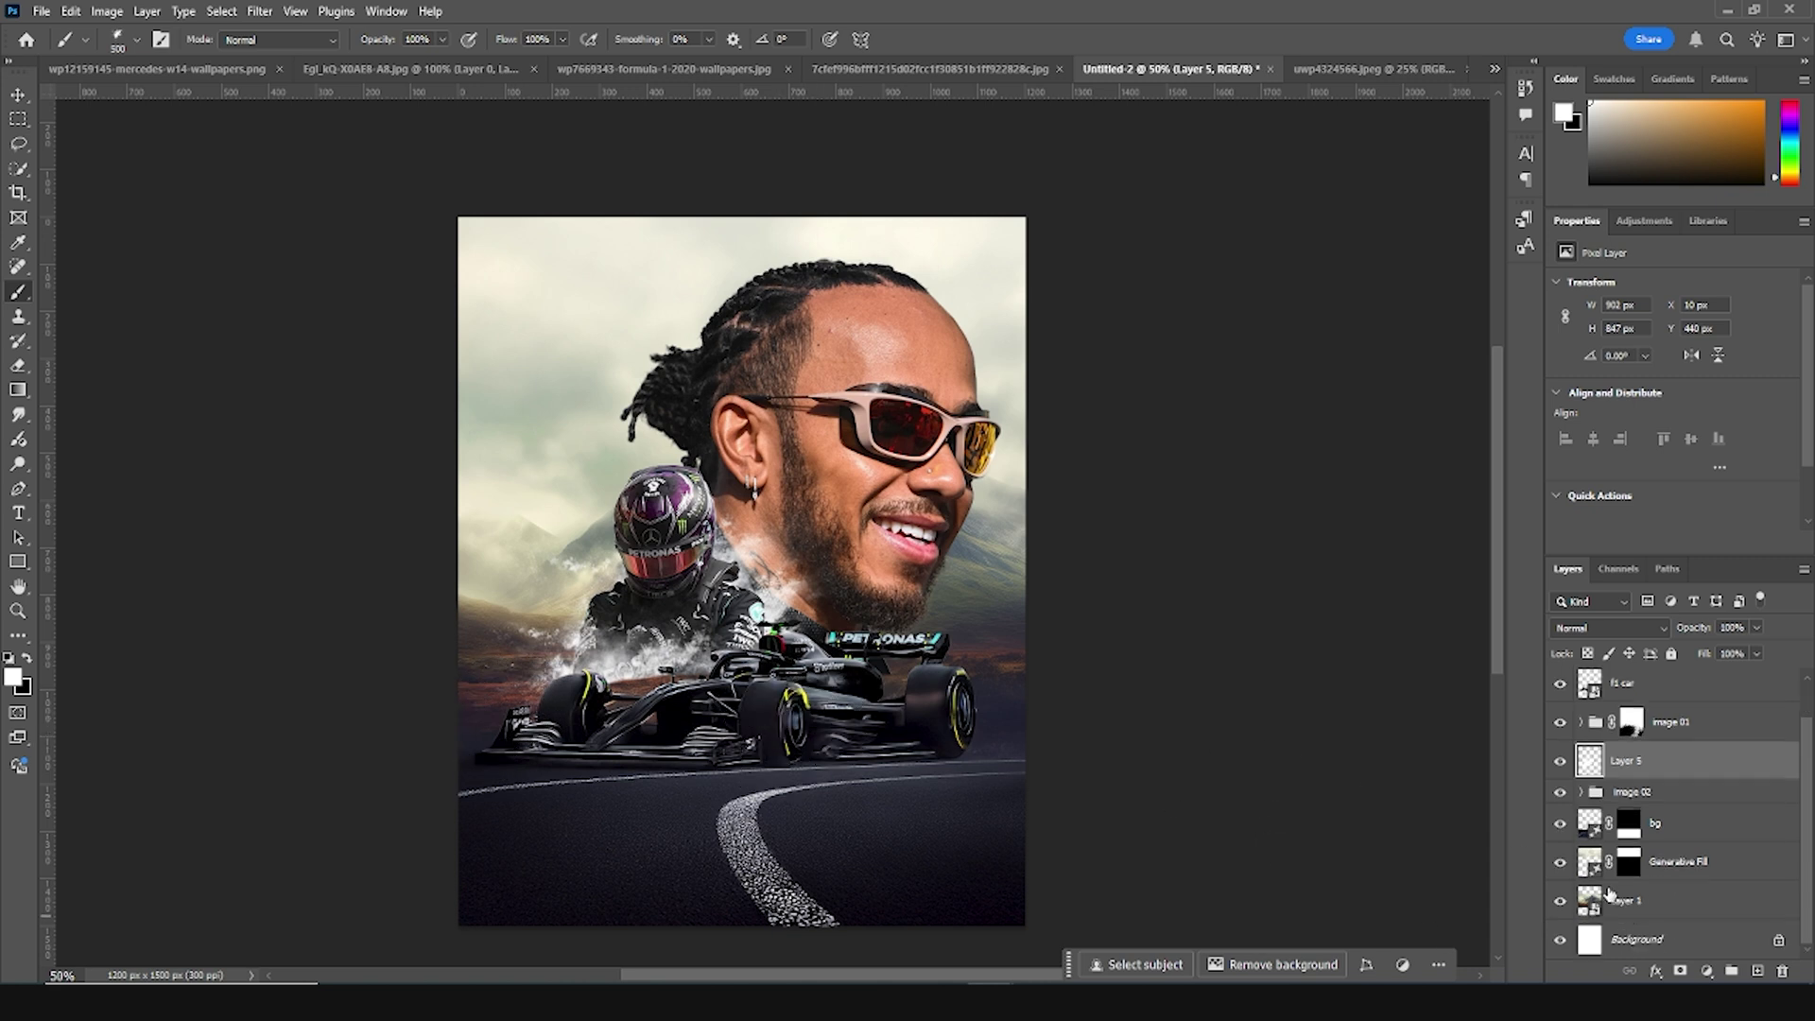
{"action": "left_click", "coordinate": [1596, 832]}
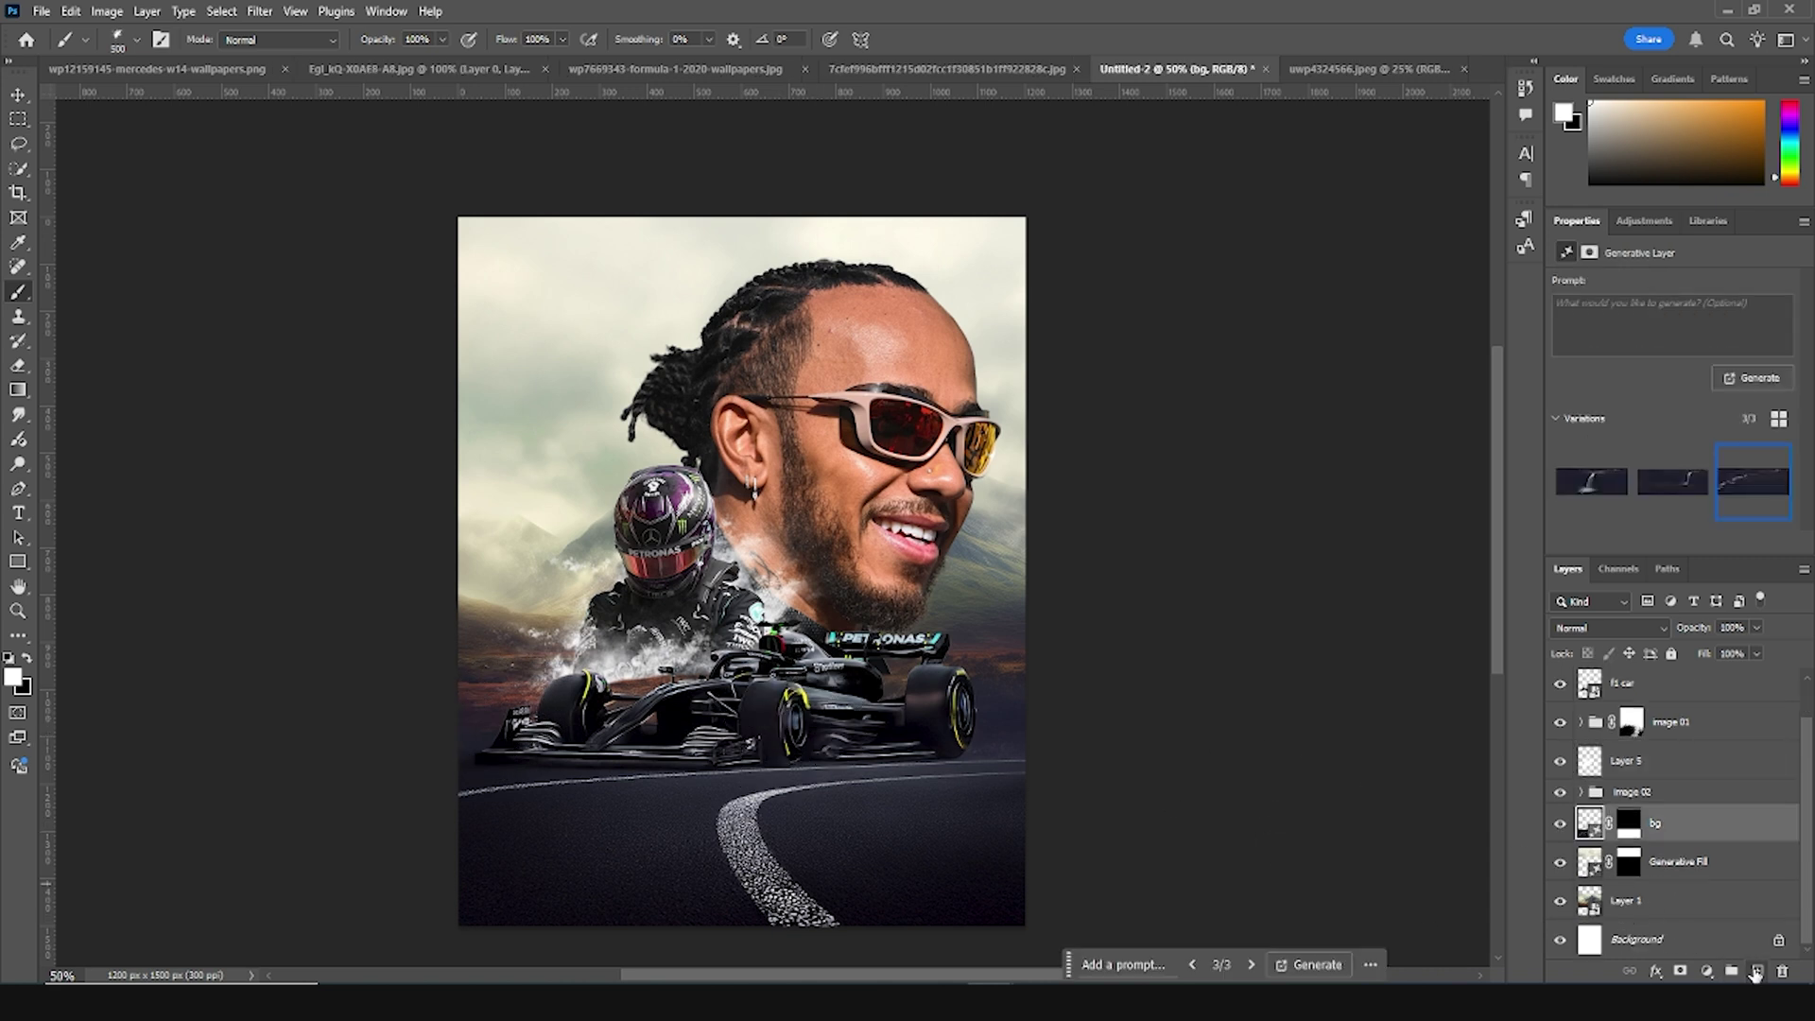
{"action": "left_click", "coordinate": [1756, 971]}
{"action": "left_click", "coordinate": [17, 679]}
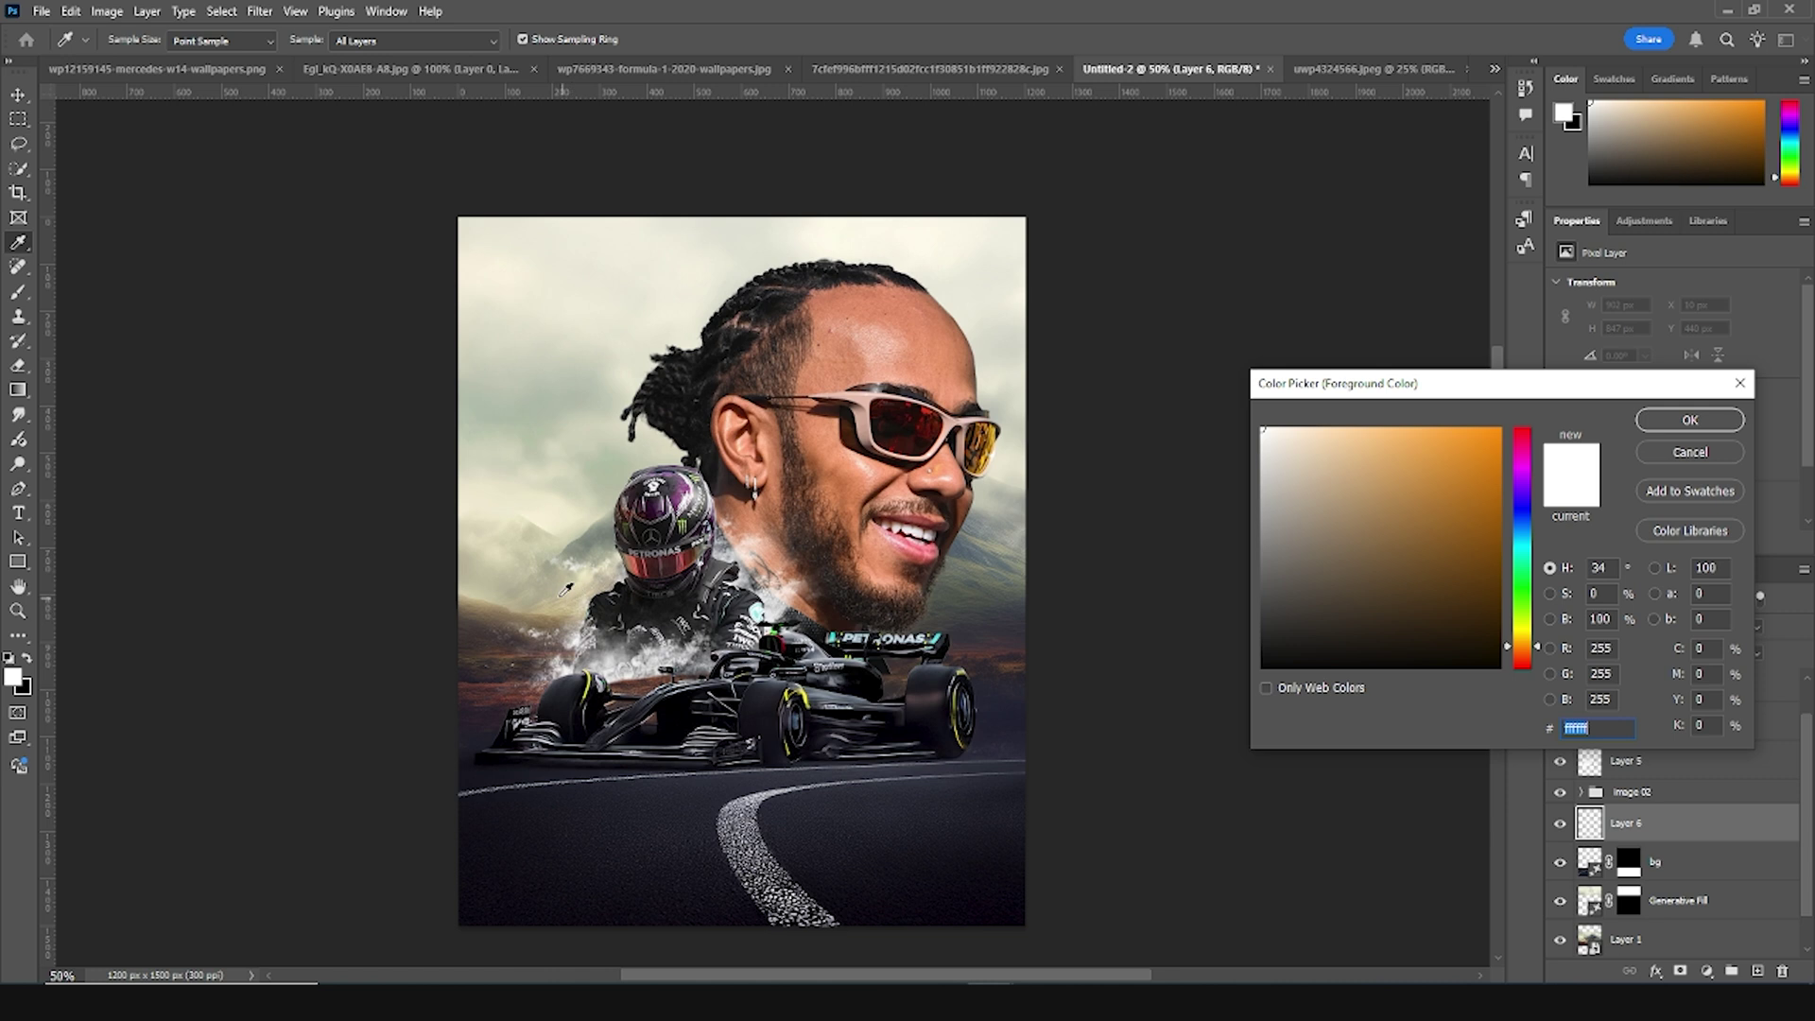
{"action": "left_click", "coordinate": [565, 513]}
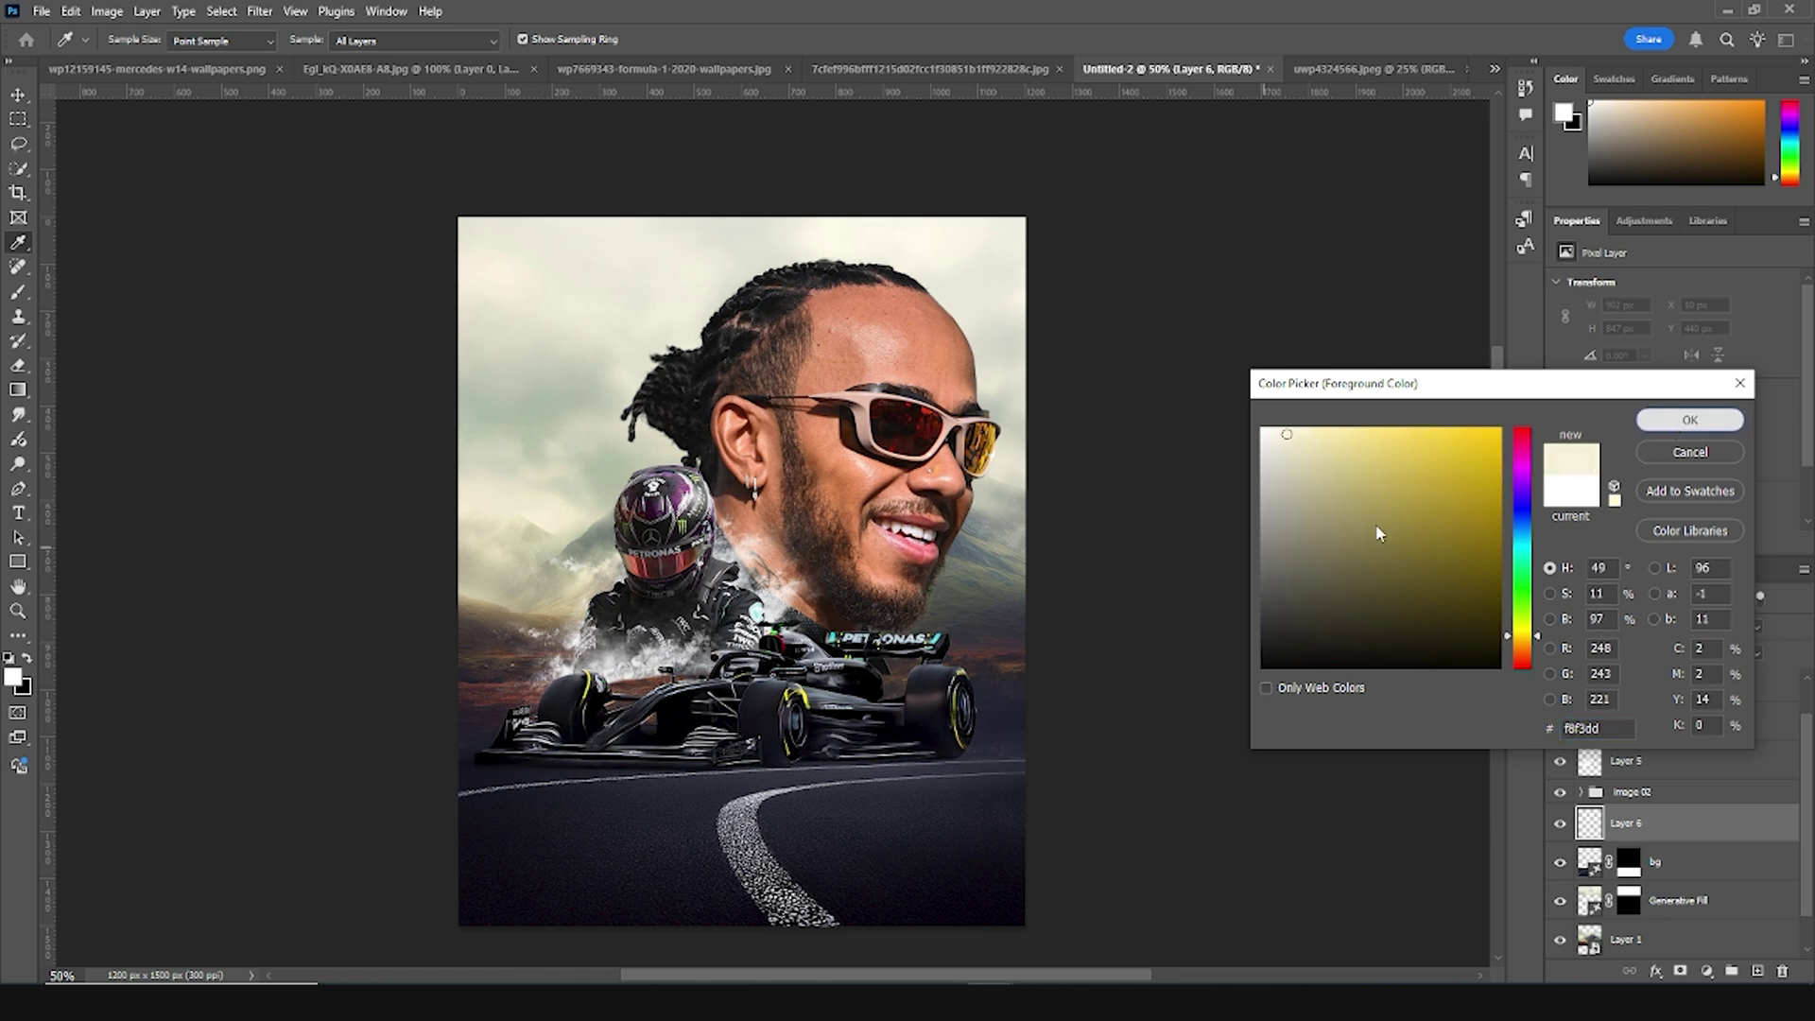
{"action": "key", "text": "Return"}
Paint large patches of cream smoke across the mountains on both sides behind the drivers with the textured brush
{"action": "key", "text": "b"}
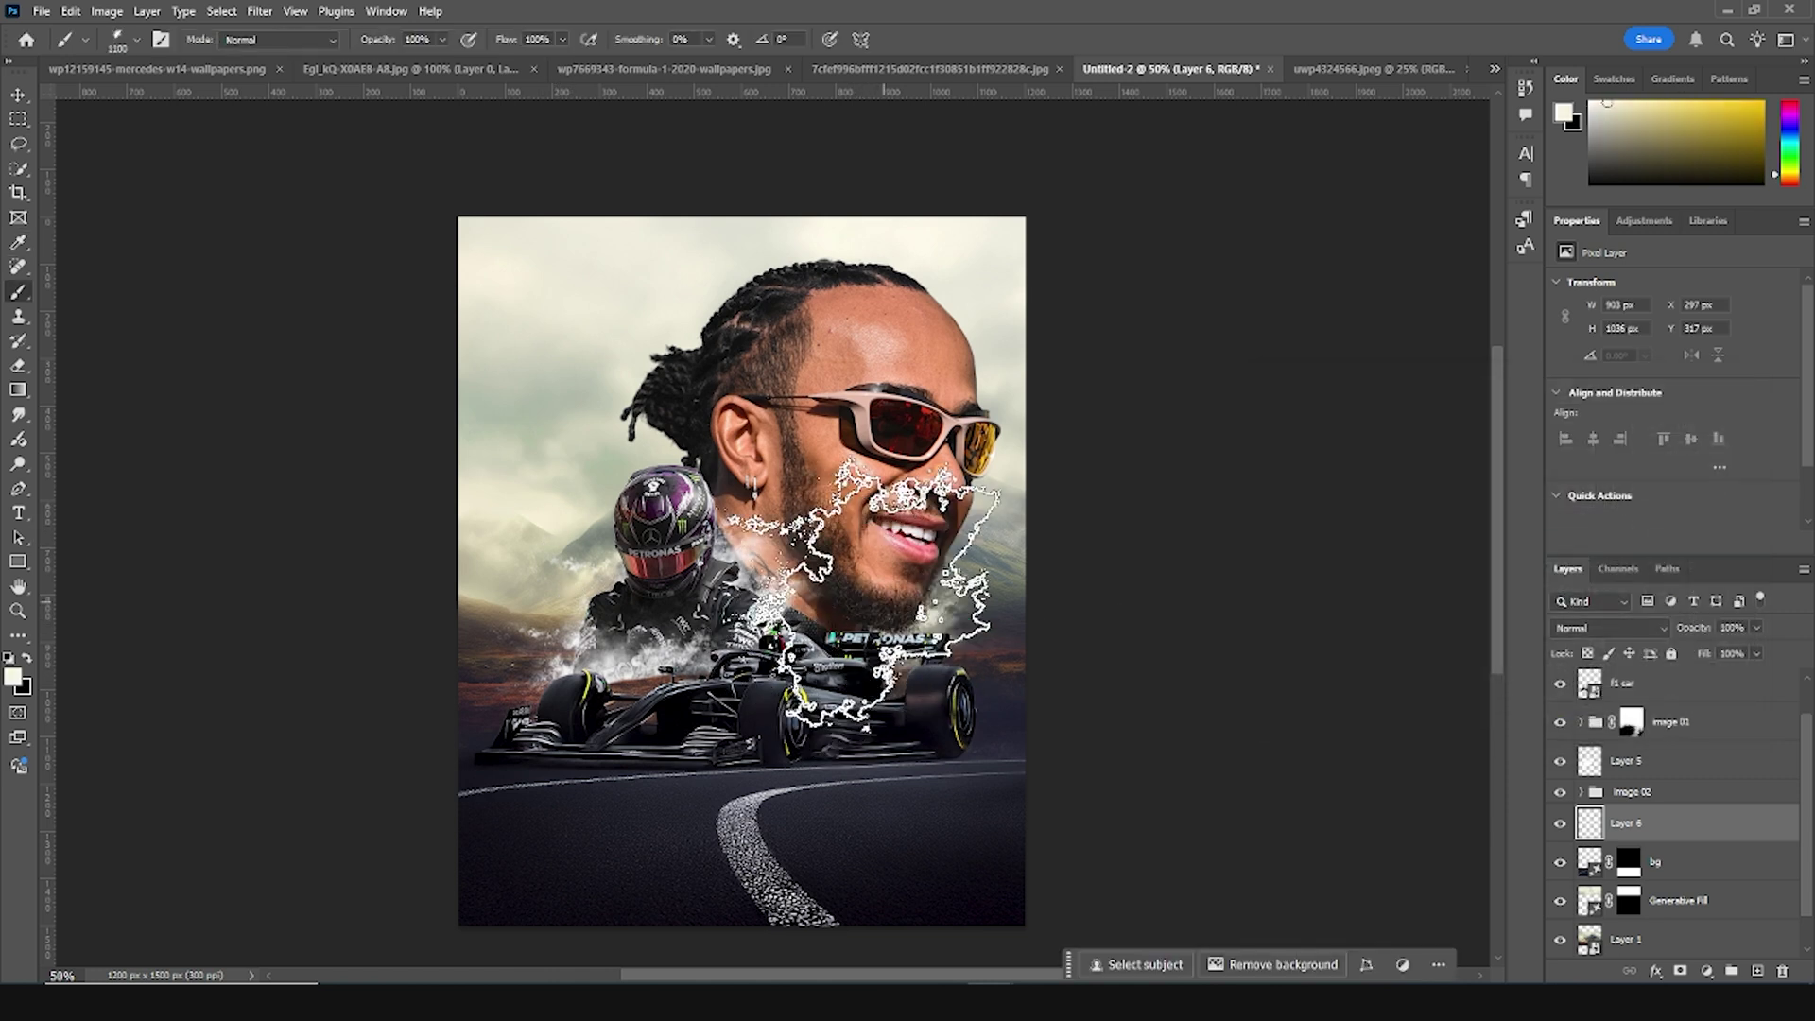
{"action": "left_click", "coordinate": [927, 539]}
{"action": "key", "text": "["}
{"action": "left_click", "coordinate": [599, 614]}
{"action": "key", "text": "bracketleft"}
{"action": "key", "text": "bracketleft"}
{"action": "key", "text": "bracketleft"}
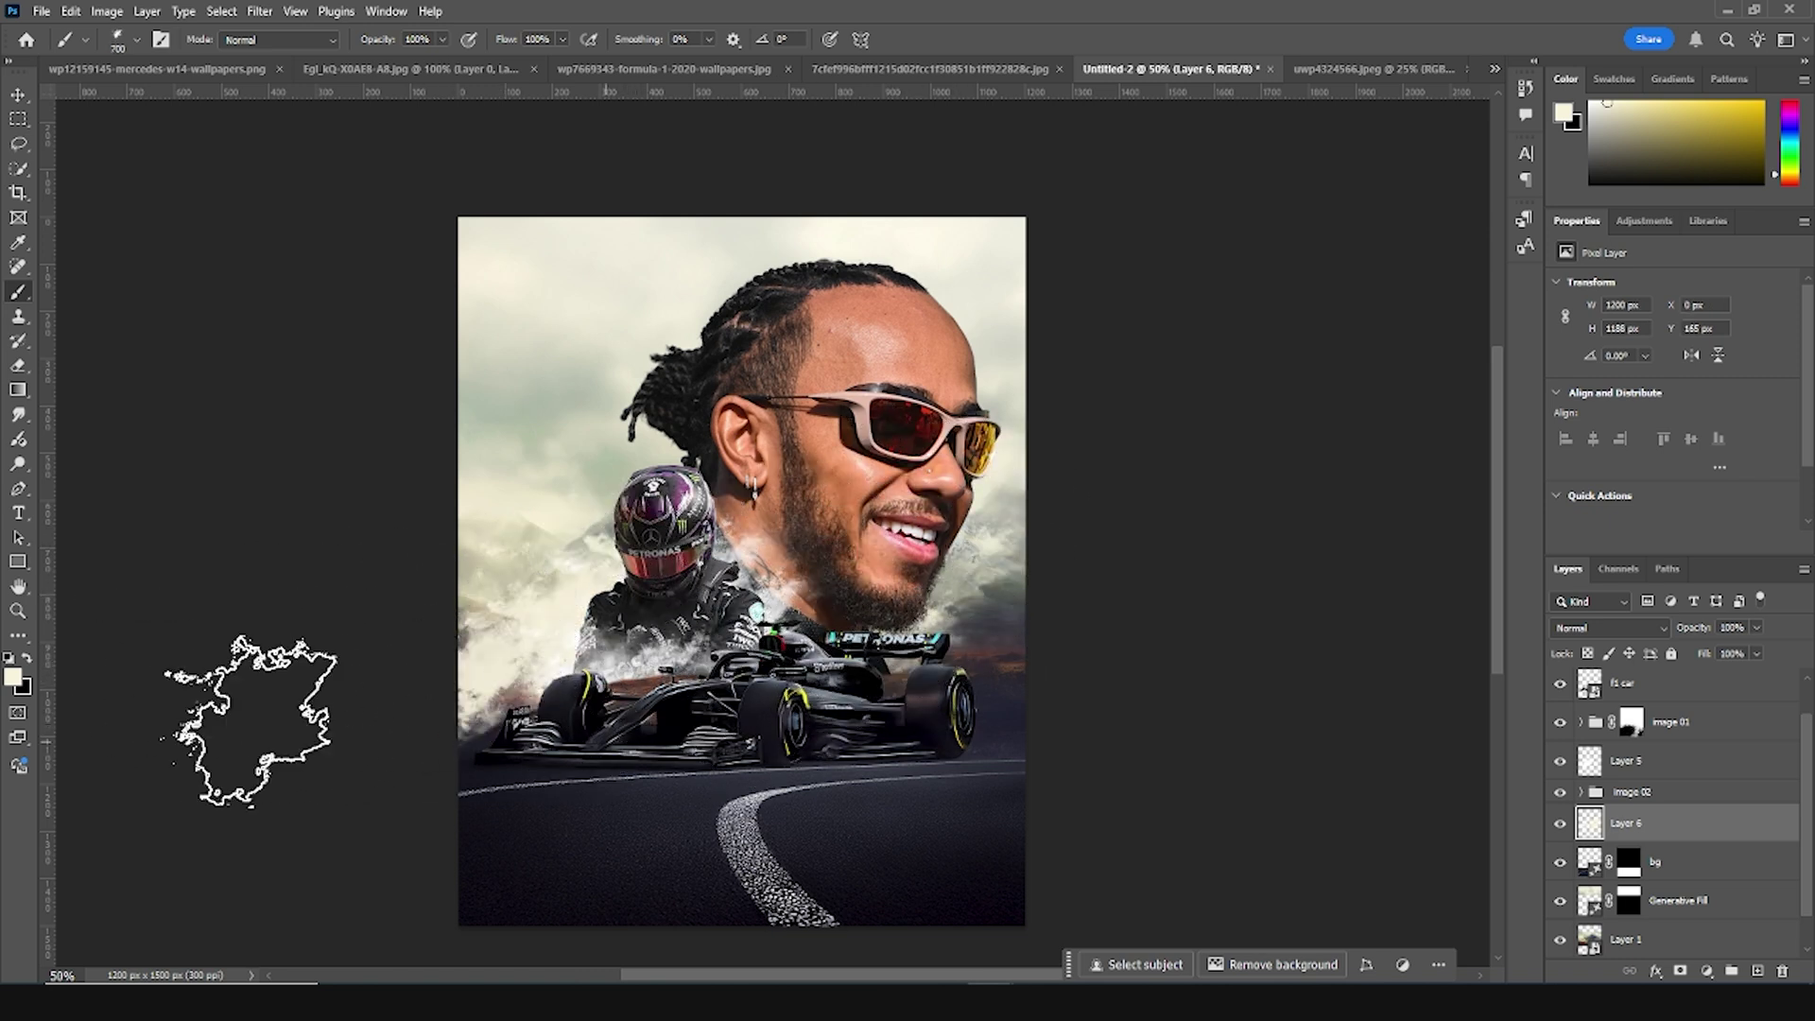
Toggle the visibility of the white smoke layer above the image 02 group to check its effect
{"action": "left_click", "coordinate": [1646, 767]}
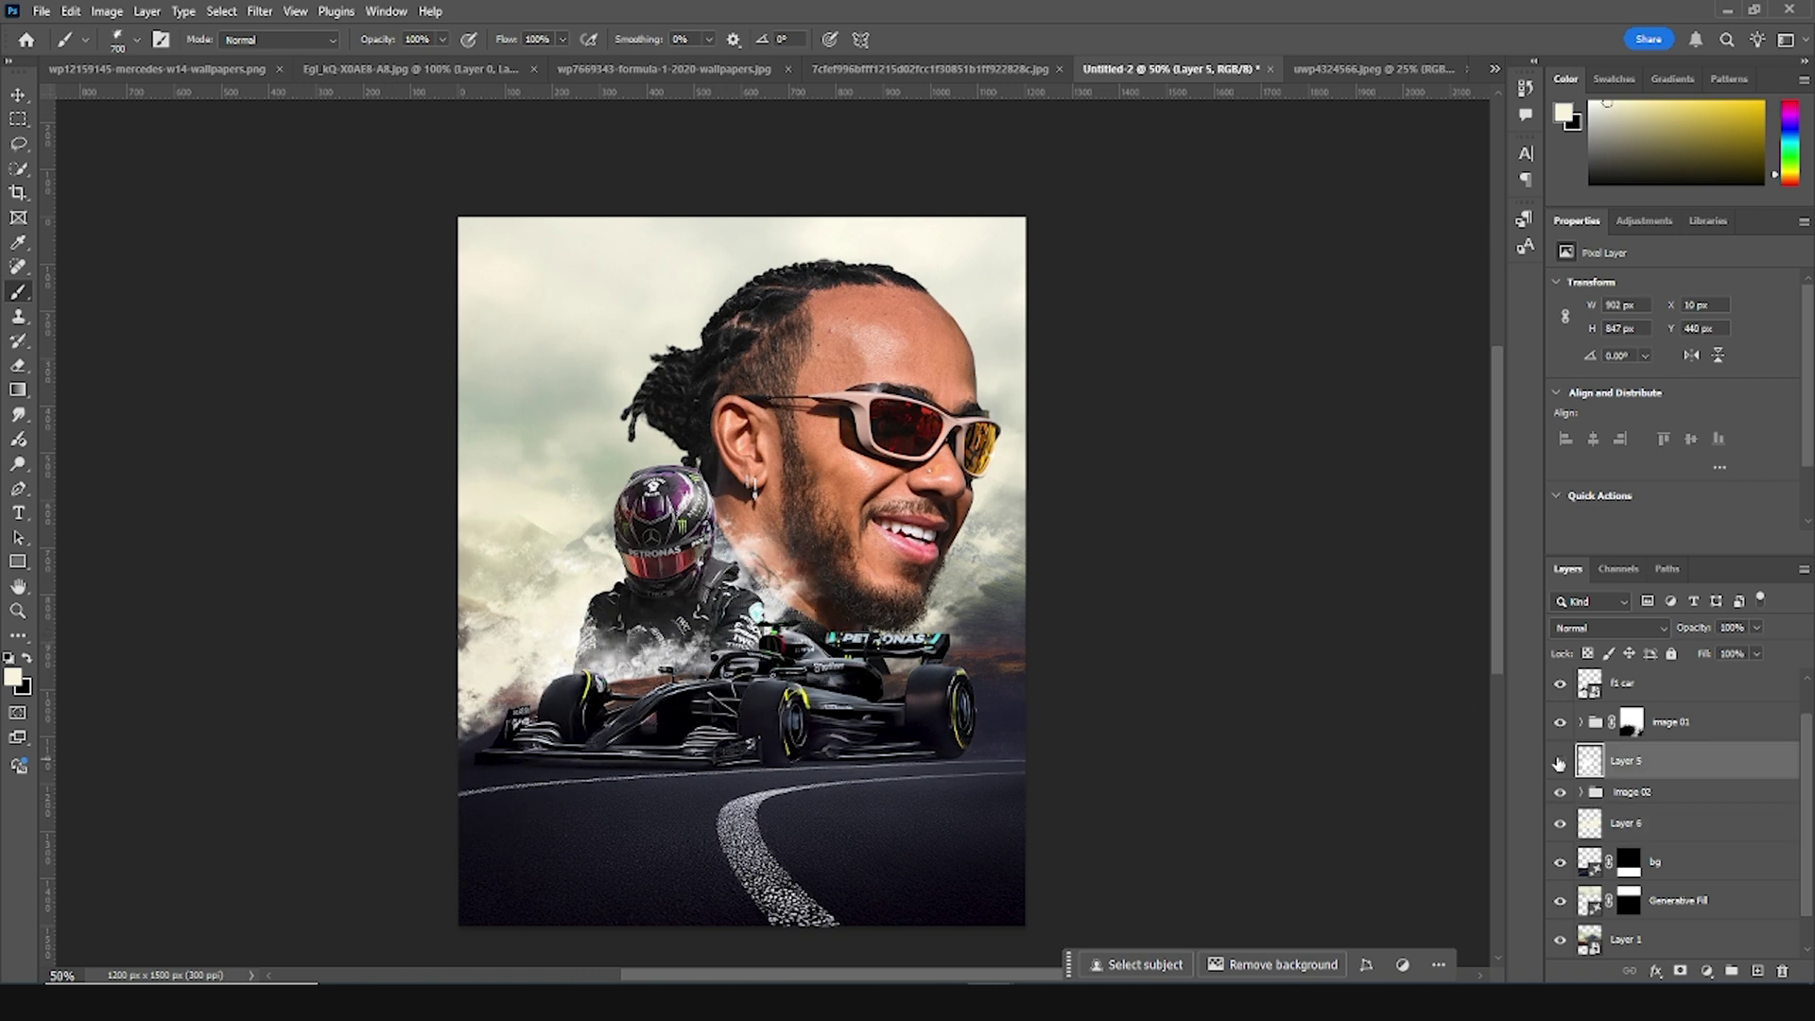
{"action": "left_click", "coordinate": [1560, 761]}
{"action": "left_click", "coordinate": [1643, 792]}
{"action": "left_click", "coordinate": [1758, 971]}
{"action": "mouse_move", "coordinate": [1577, 998]}
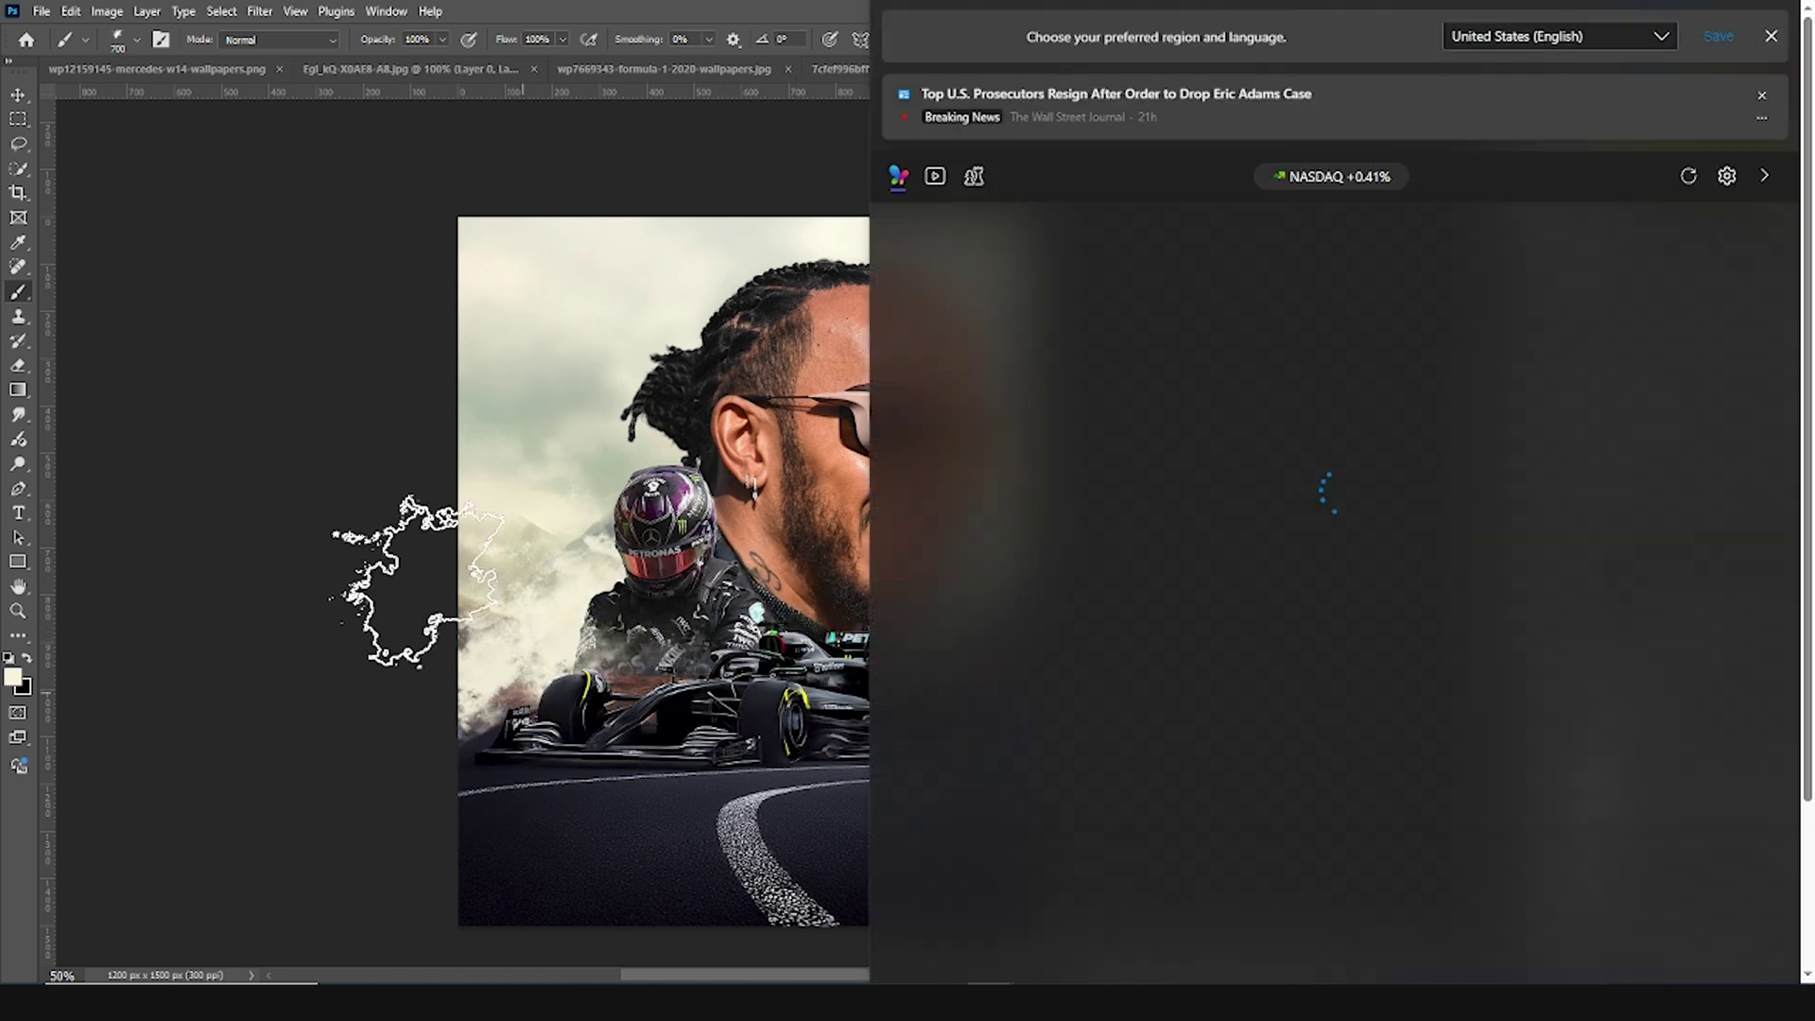
{"action": "left_click", "coordinate": [1772, 36]}
{"action": "key", "text": "Delete"}
{"action": "left_click", "coordinate": [1561, 762]}
{"action": "left_click", "coordinate": [1561, 763]}
Add a layer above the white smoke layer and paint cream smoke over the sunglasses portrait's neck and behind the helmeted driver
{"action": "left_click", "coordinate": [1645, 762]}
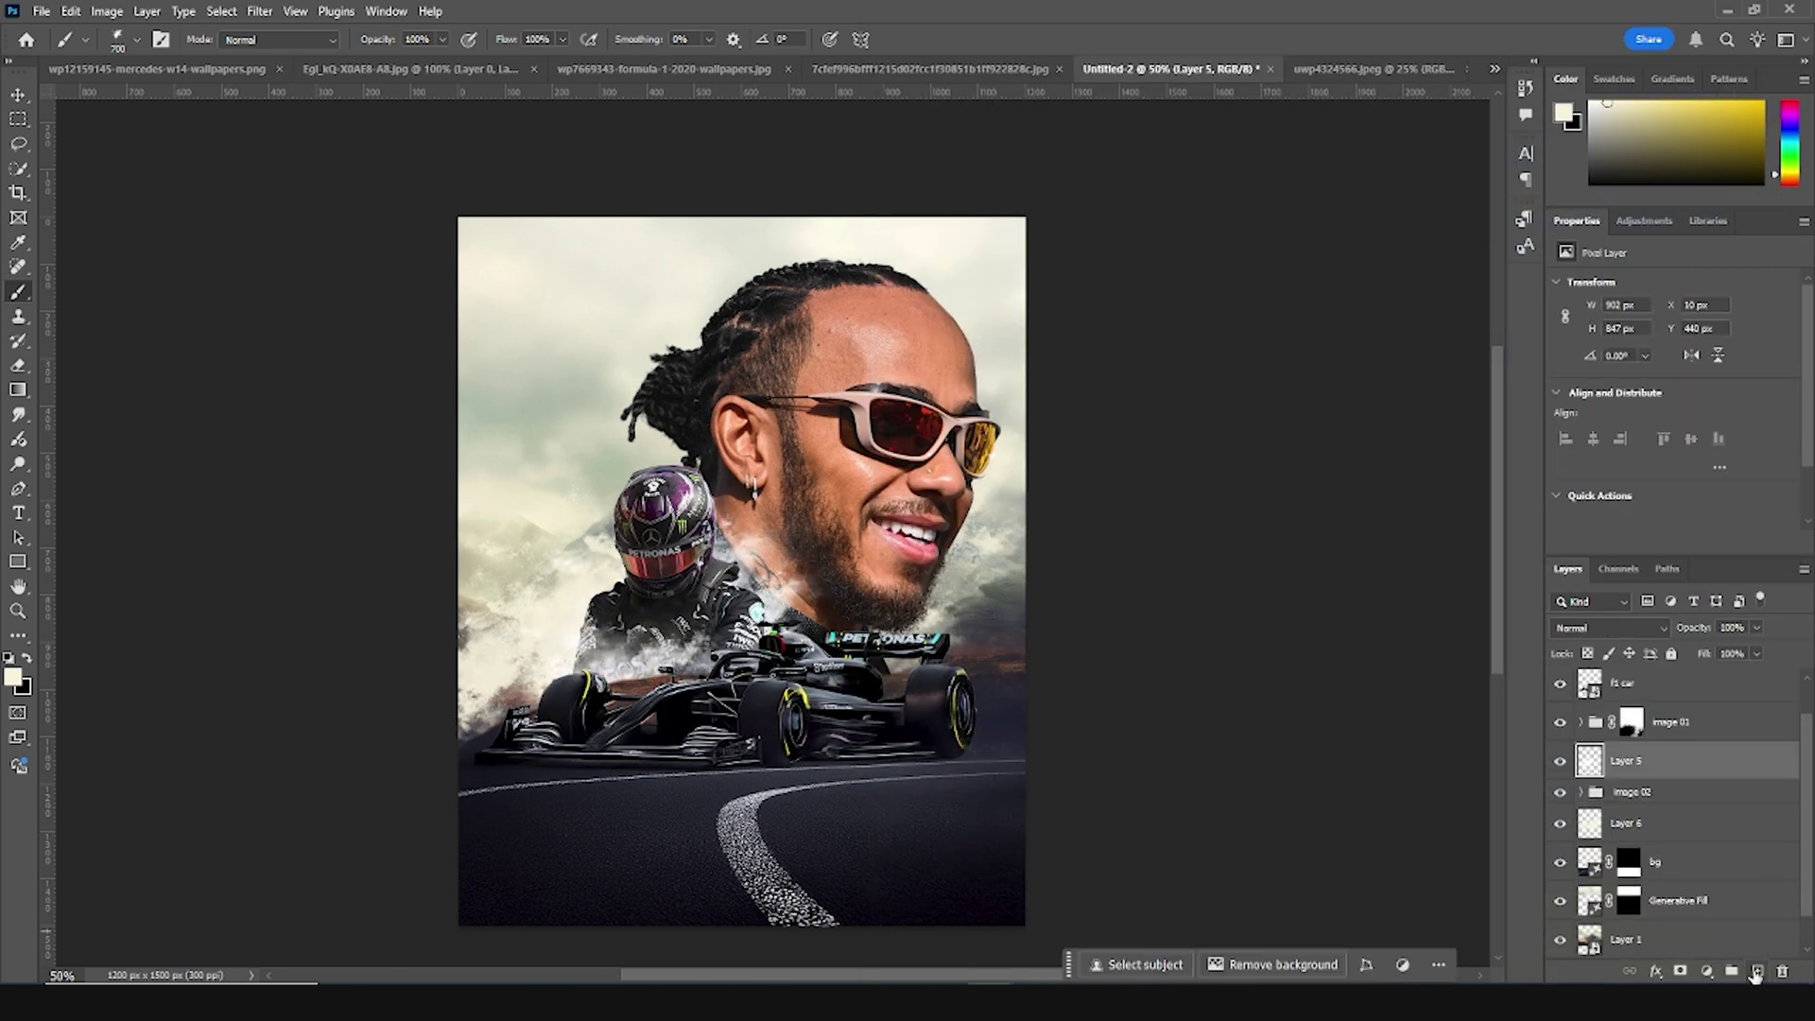
{"action": "left_click", "coordinate": [1758, 971]}
{"action": "left_click", "coordinate": [1645, 800]}
{"action": "left_click", "coordinate": [1756, 628]}
{"action": "left_click", "coordinate": [1727, 653]}
{"action": "left_click", "coordinate": [1646, 762]}
{"action": "left_click", "coordinate": [762, 624]}
{"action": "left_click", "coordinate": [656, 536]}
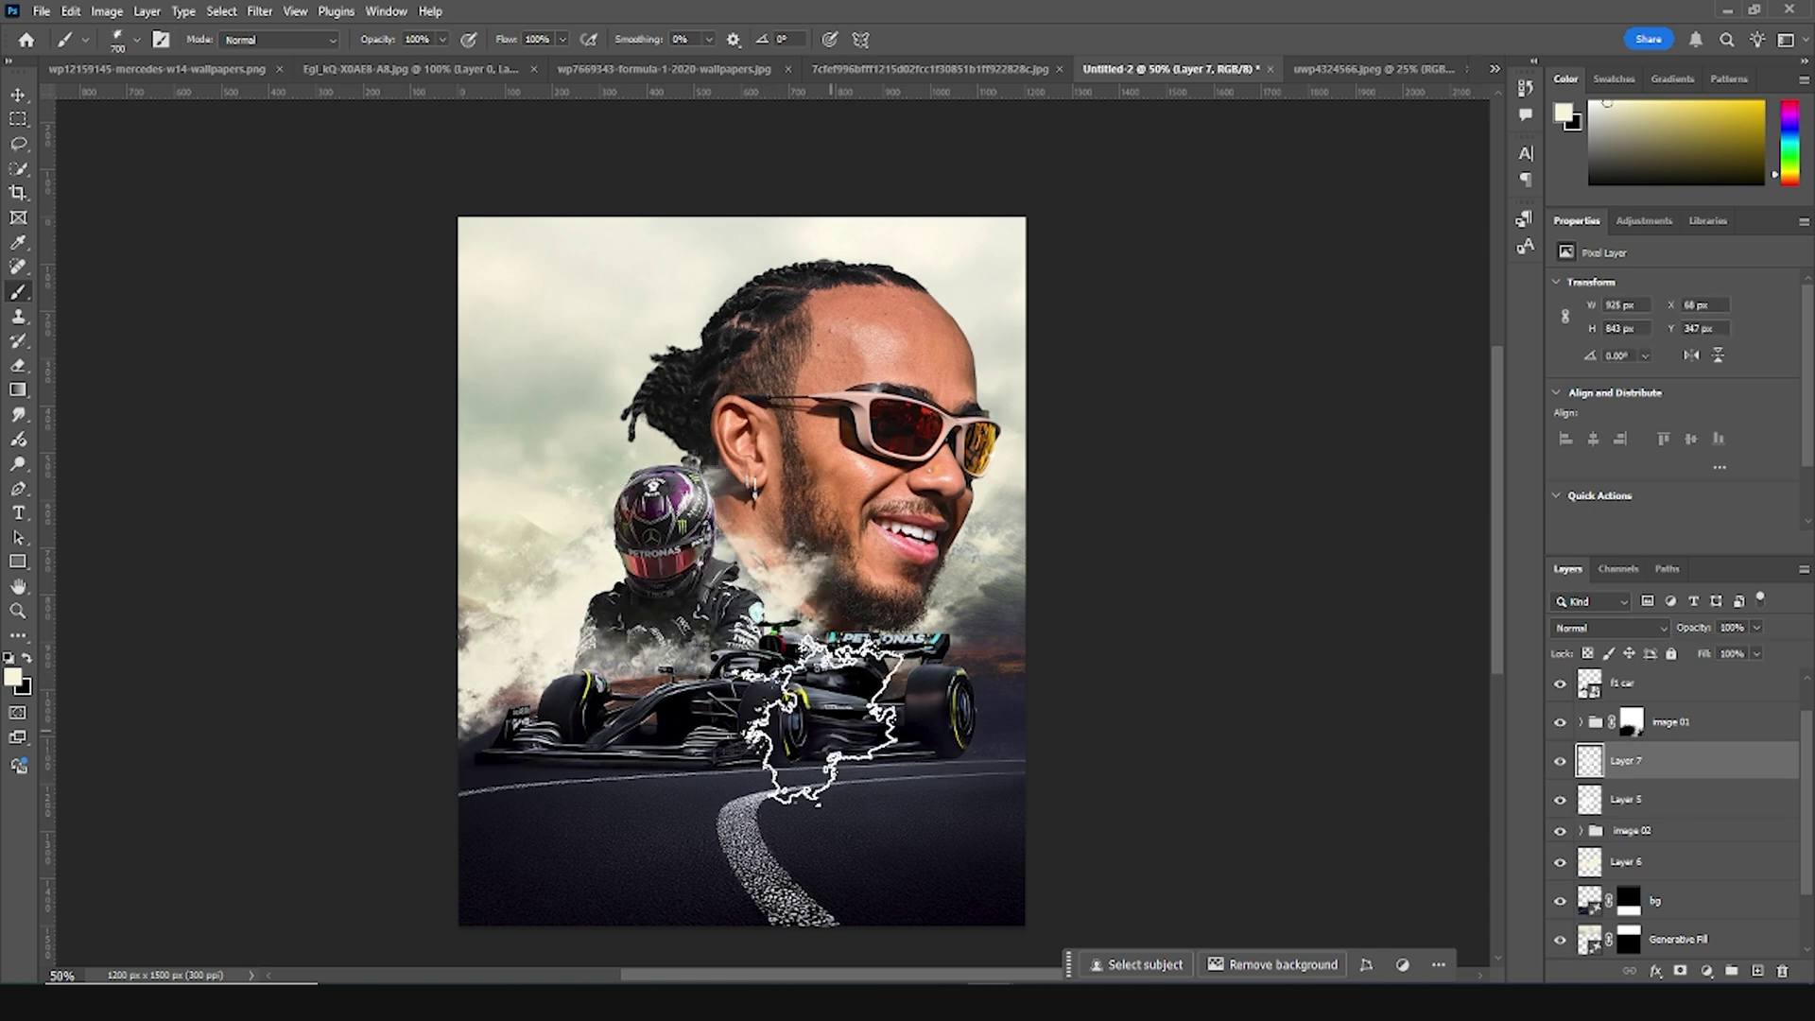
Add a layer at the top of the stack and paint cream smoke along the poster's lower side edges, using a 1000 px brush
{"action": "left_click", "coordinate": [861, 703]}
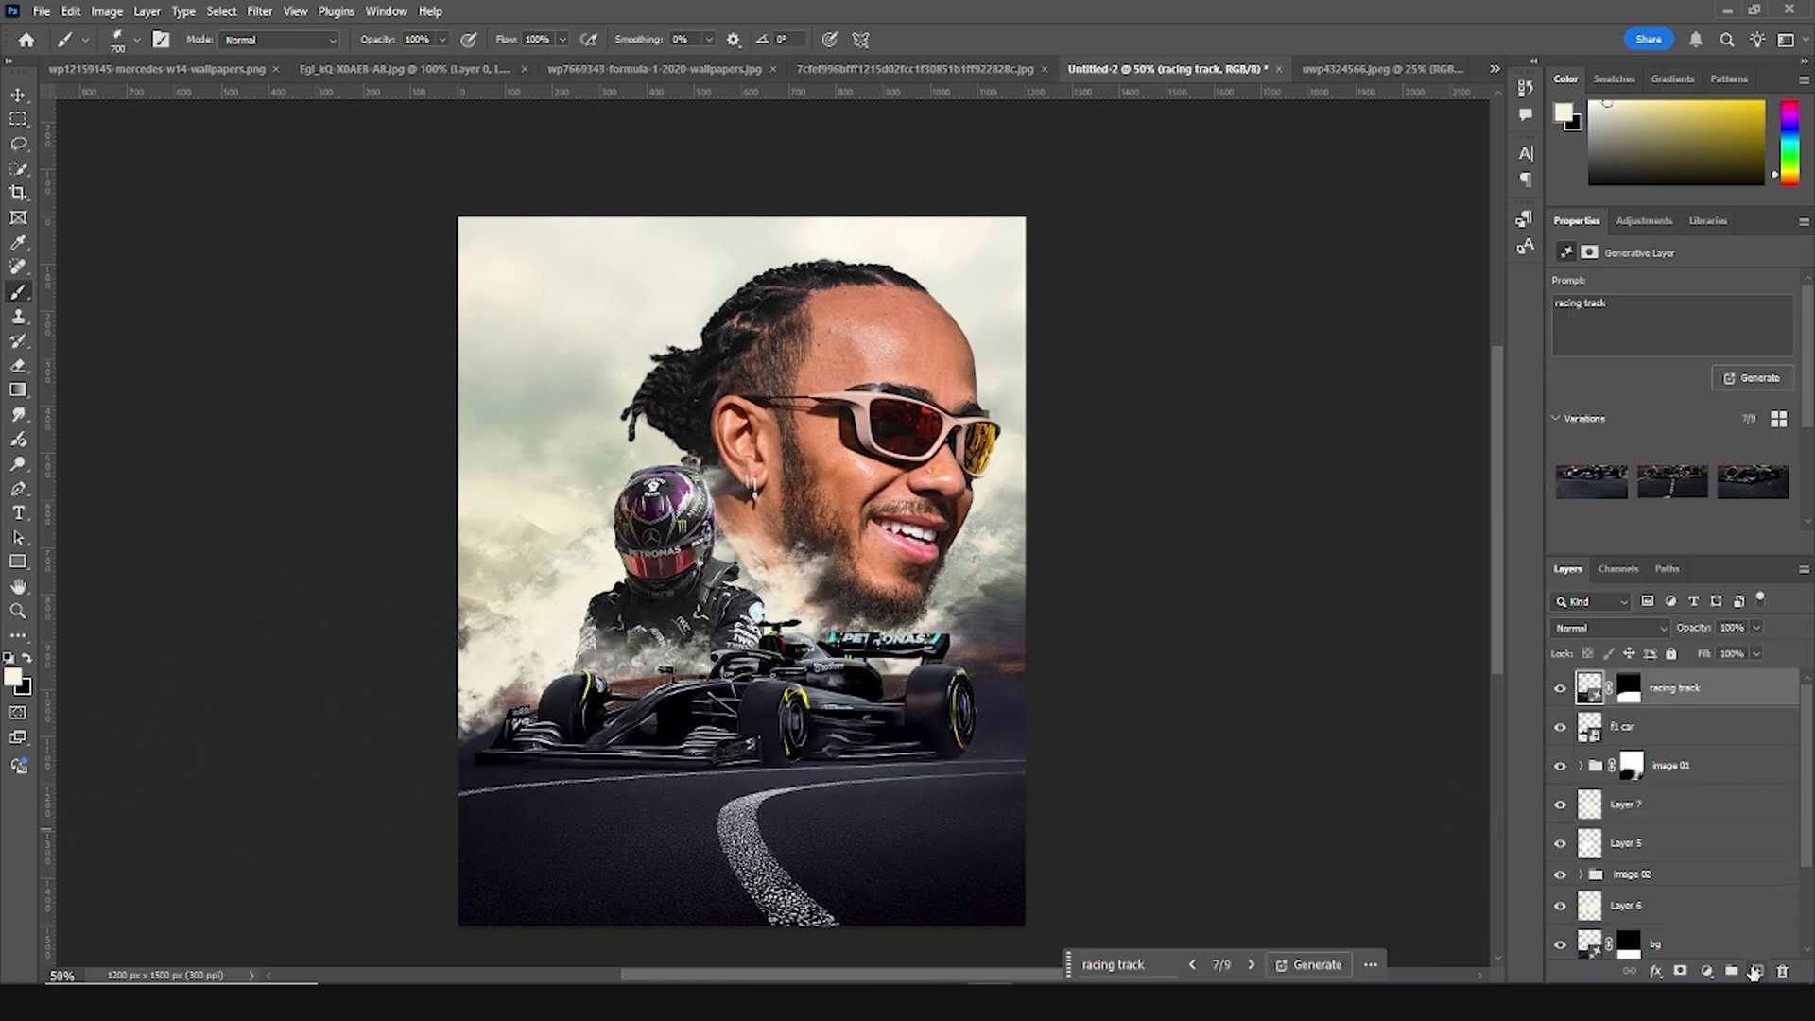
{"action": "left_click", "coordinate": [334, 846]}
{"action": "left_click_drag", "start_coordinate": [1165, 622], "coordinate": [1288, 894]}
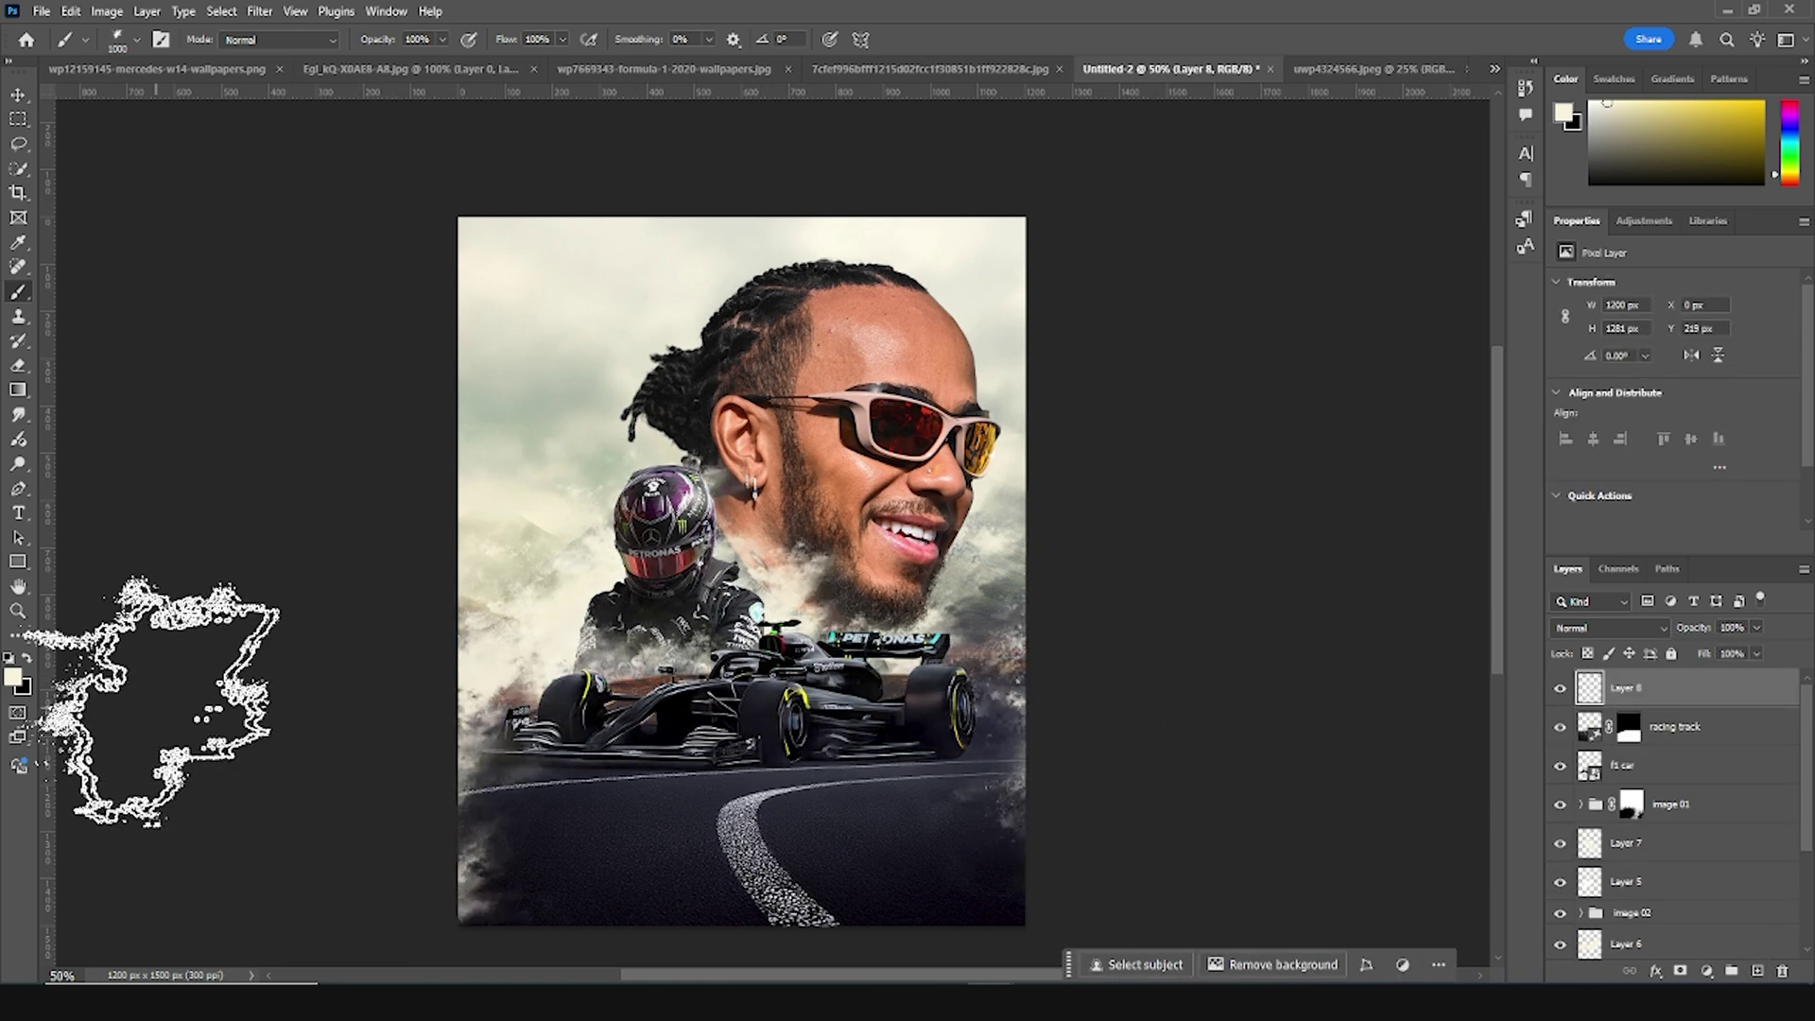
Add a dark red solid color fill layer above all layers and set its blend mode to Multiply
{"action": "left_click", "coordinate": [1708, 972]}
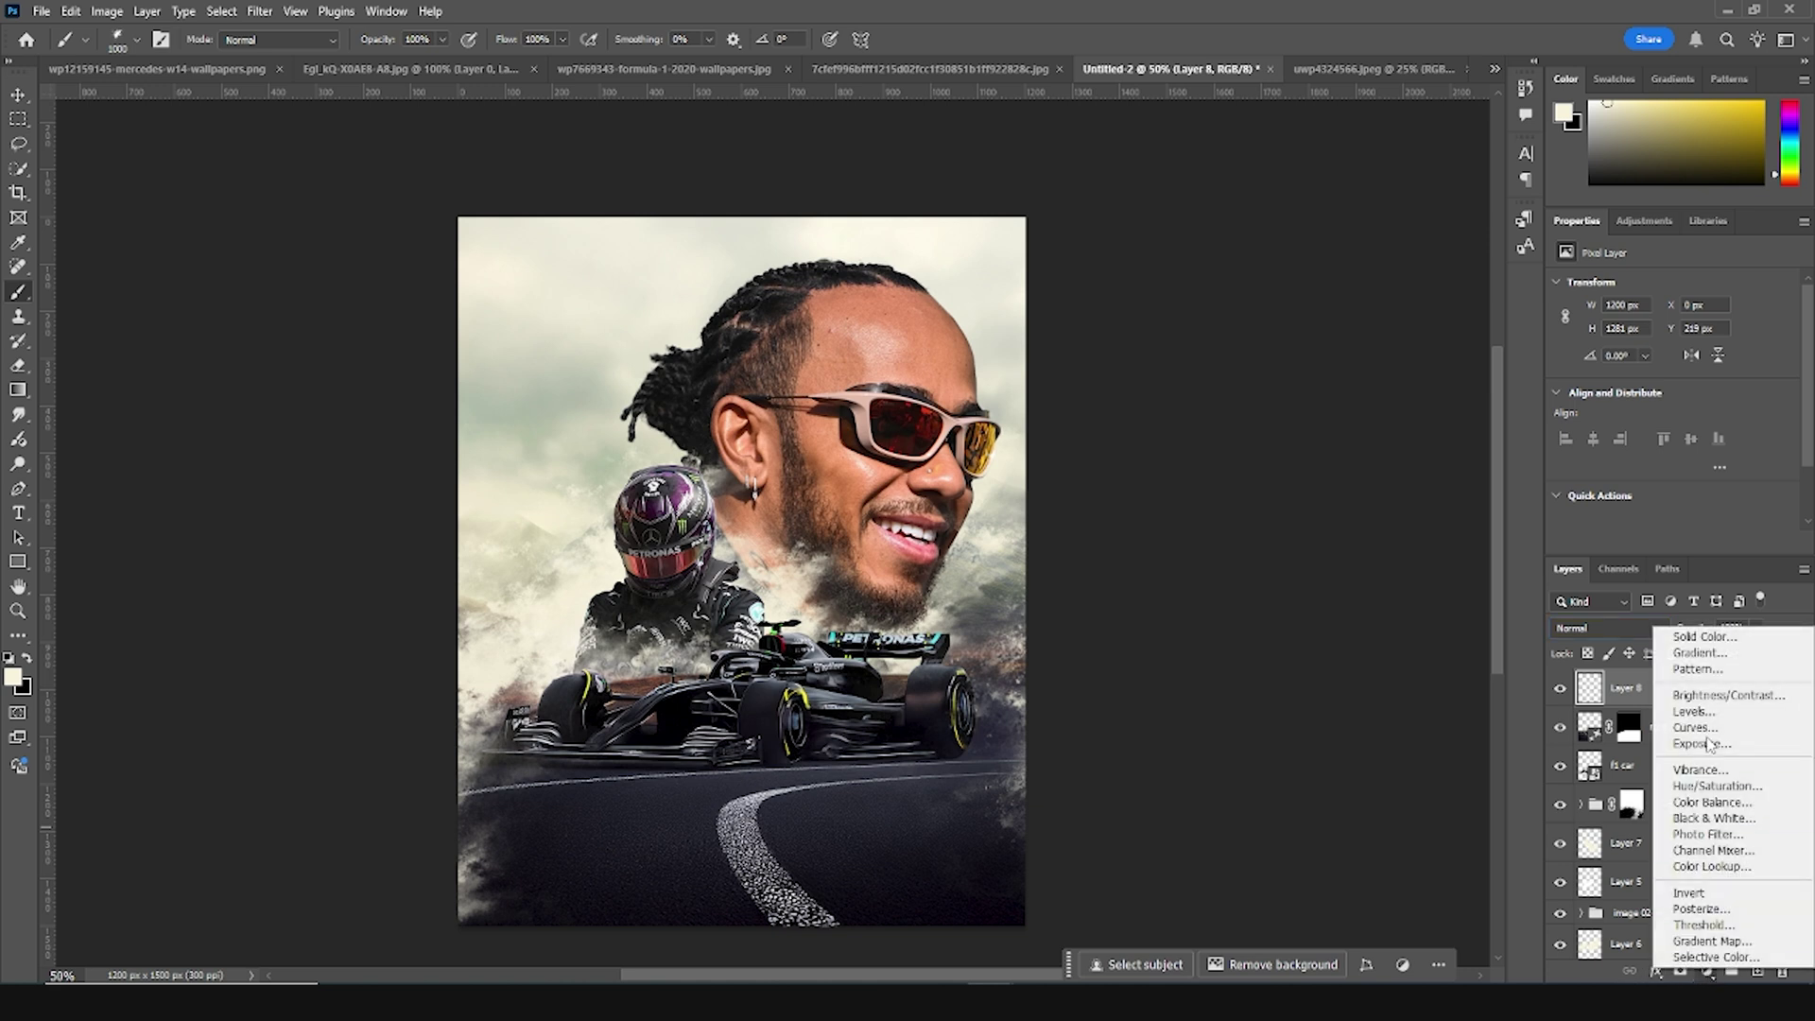
{"action": "left_click", "coordinate": [1698, 641]}
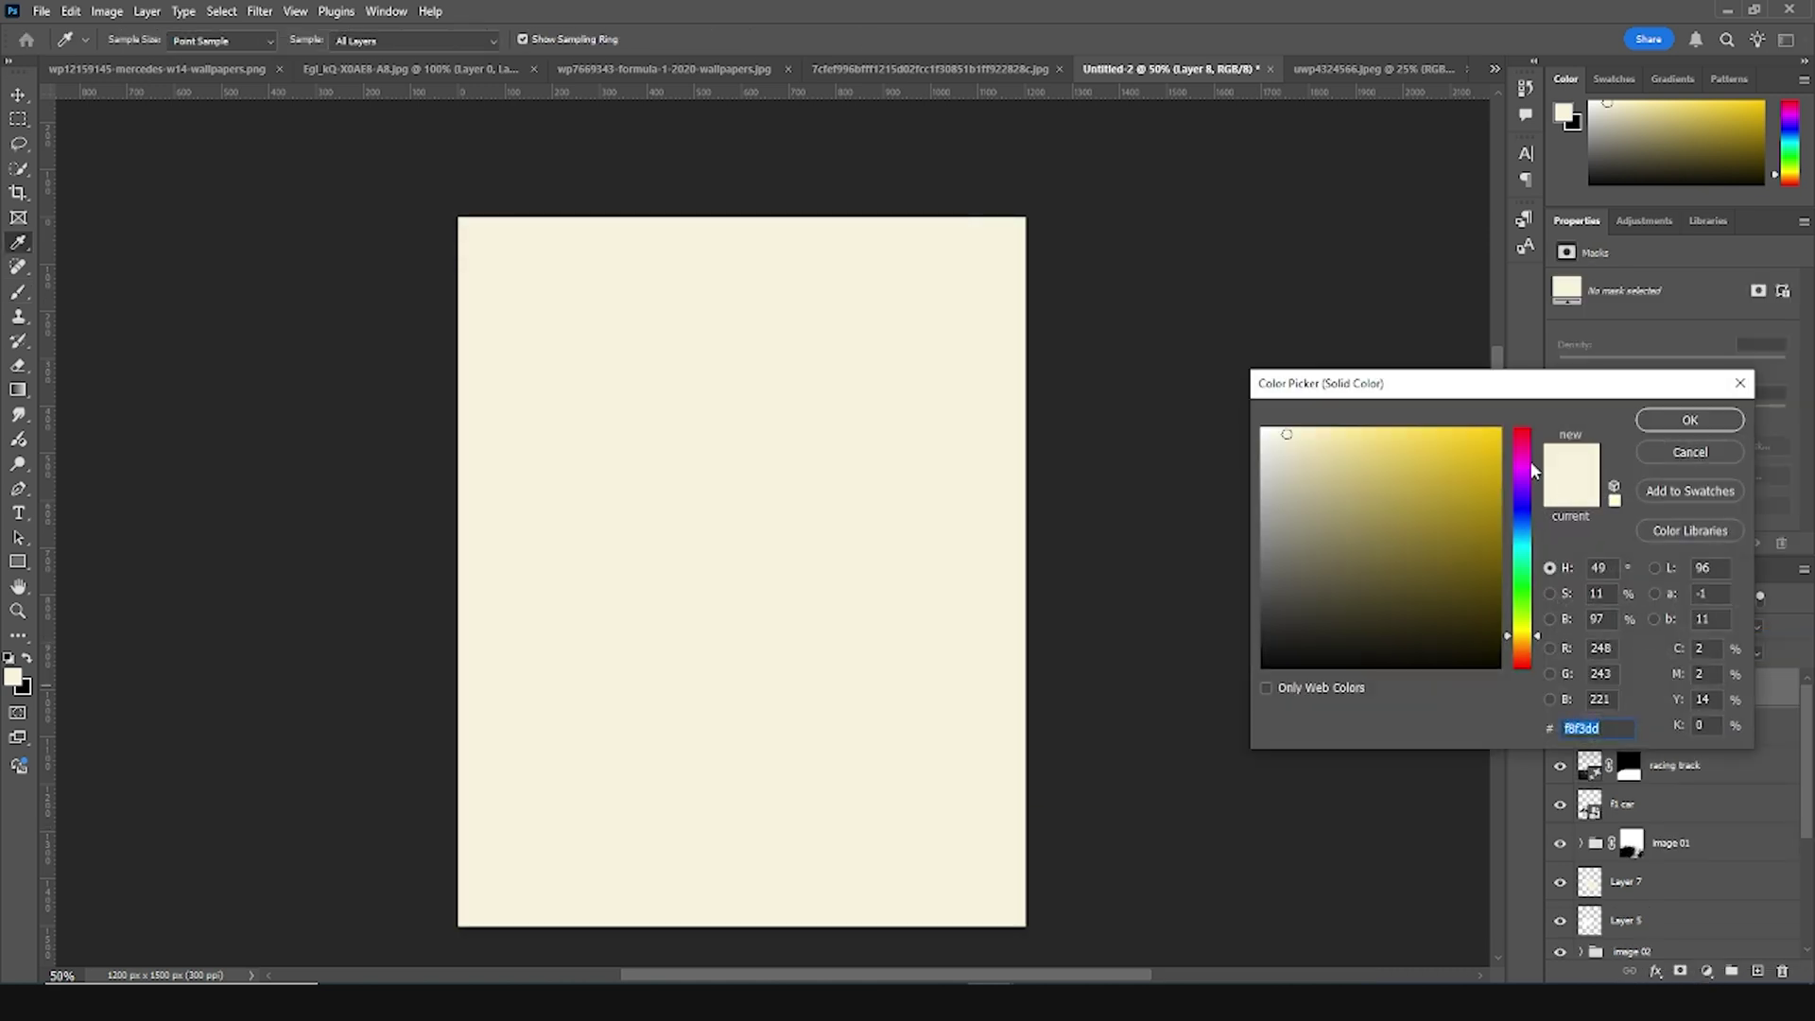
{"action": "left_click_drag", "start_coordinate": [1539, 475], "coordinate": [1513, 359]}
{"action": "left_click", "coordinate": [1499, 516]}
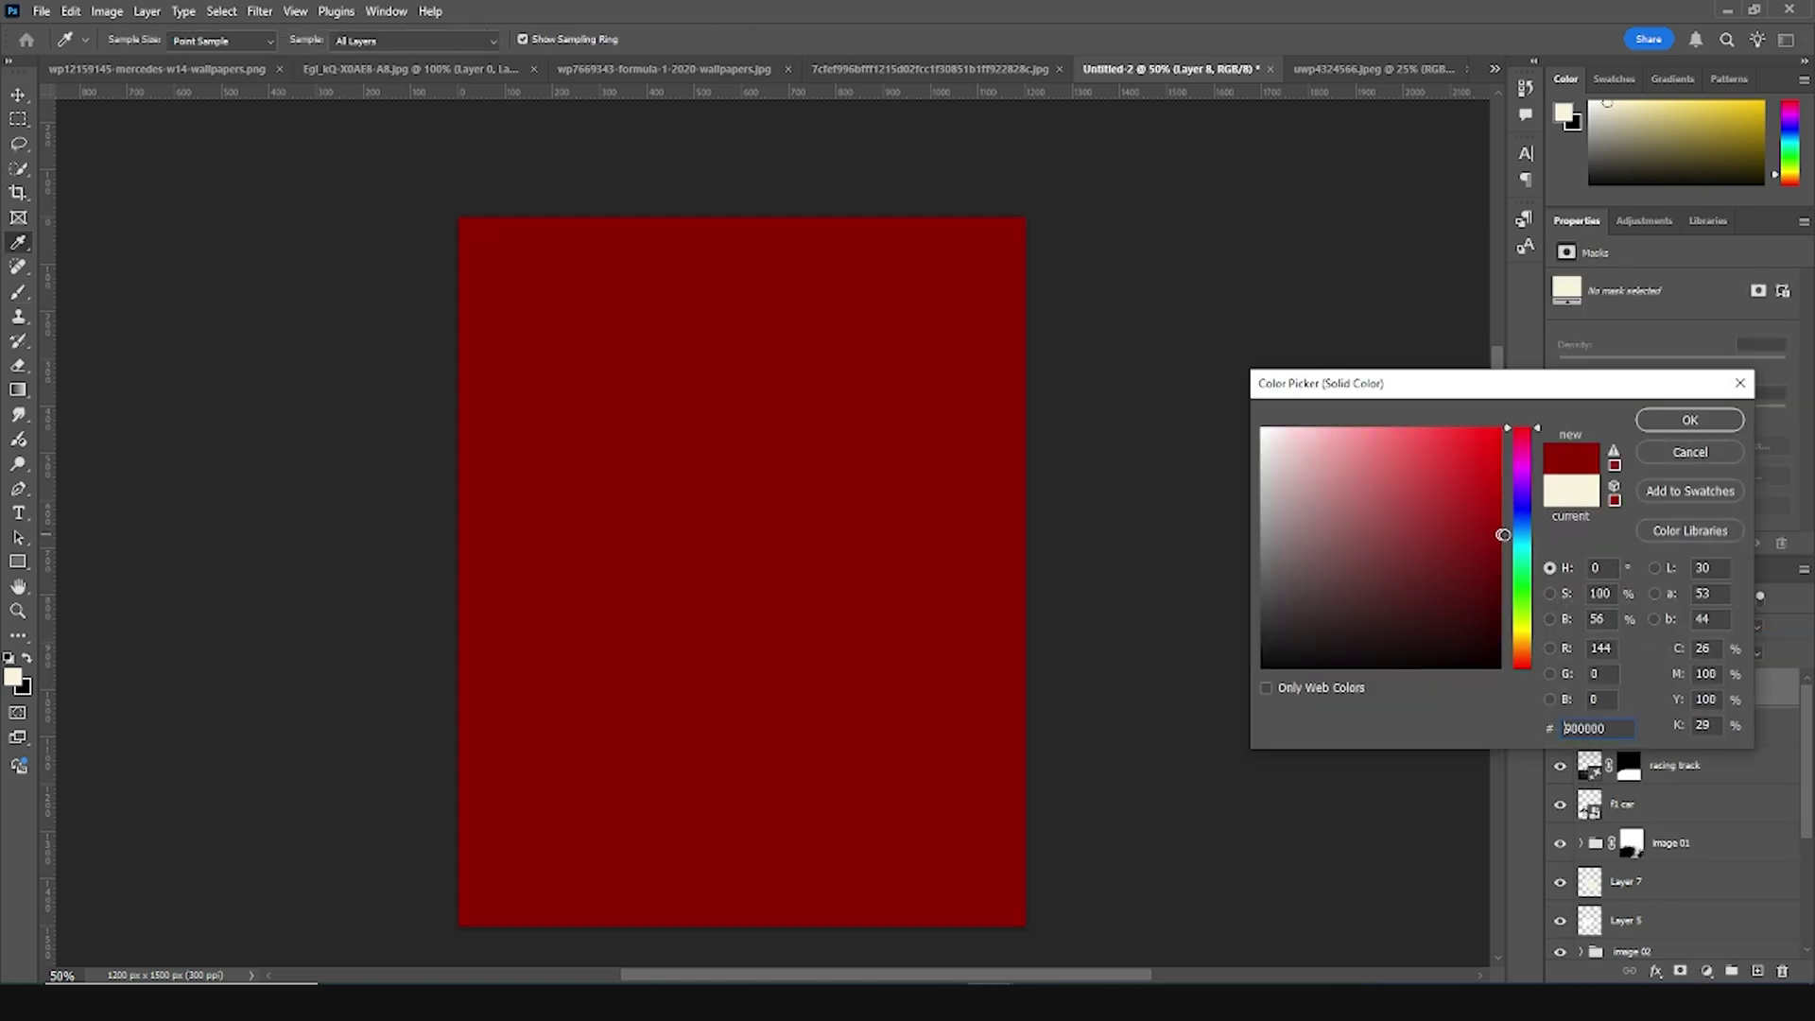
{"action": "left_click", "coordinate": [1525, 565]}
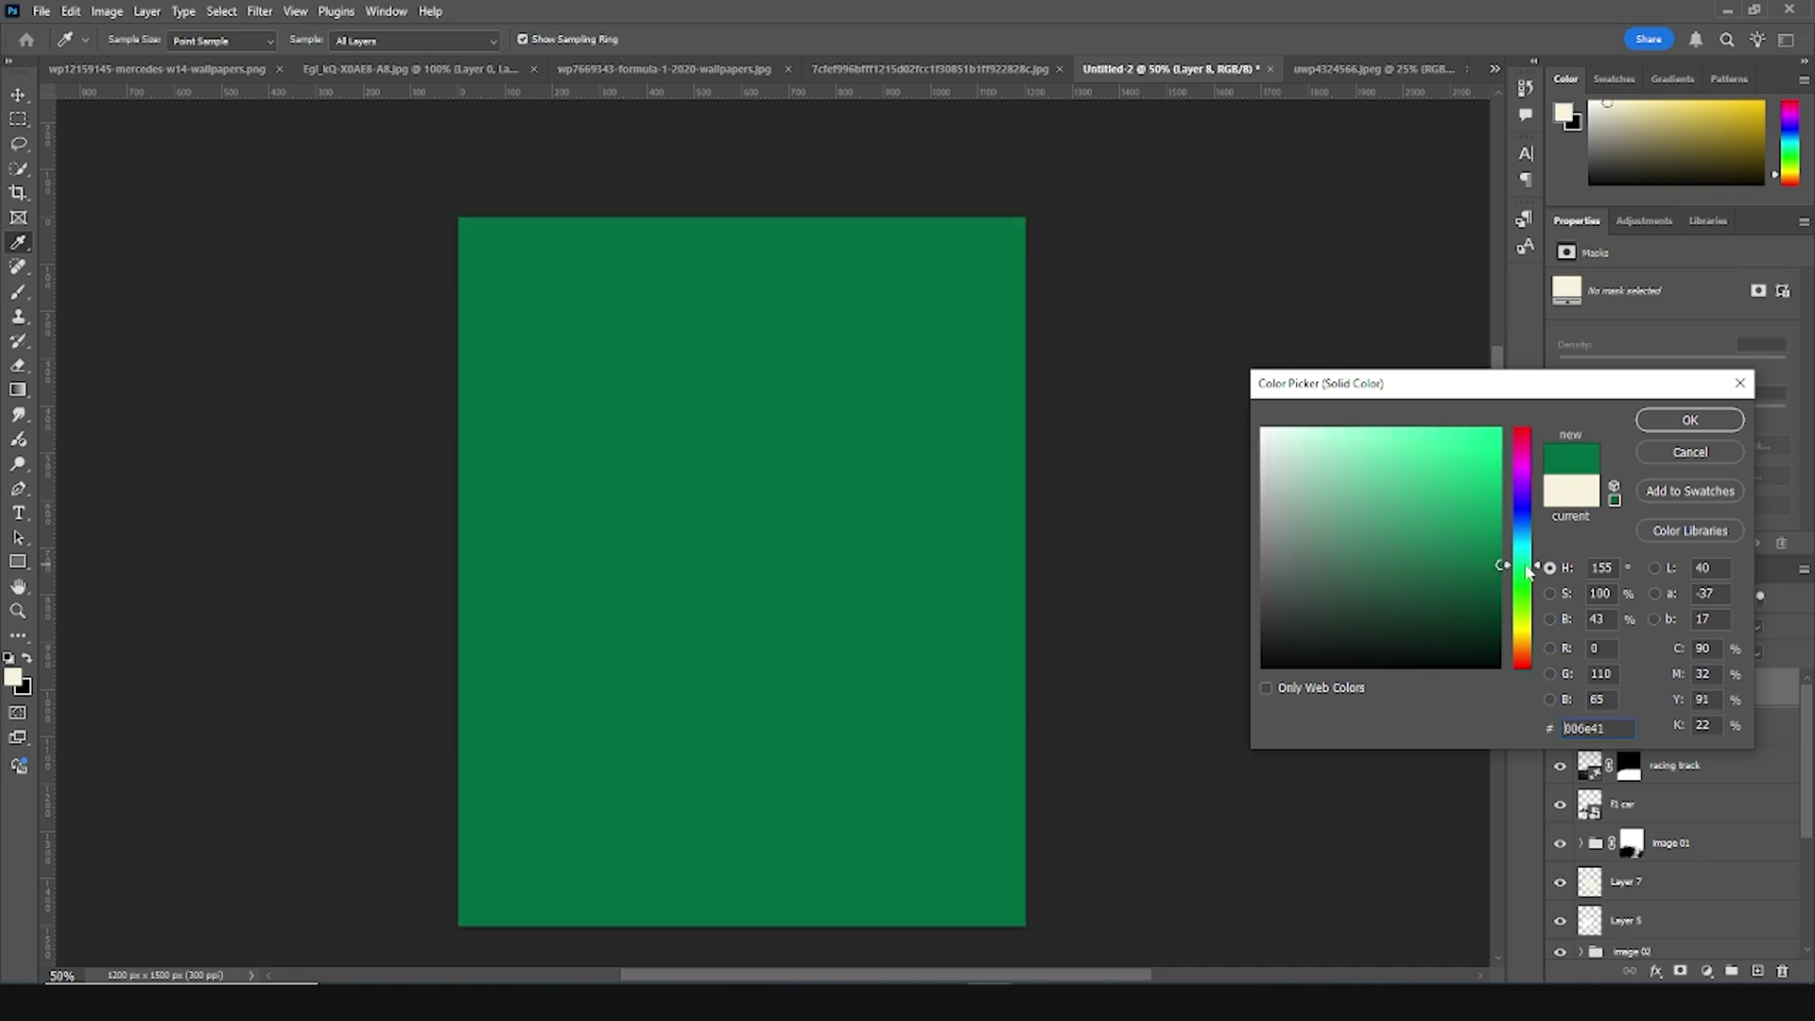
{"action": "left_click_drag", "start_coordinate": [1516, 500], "coordinate": [1526, 369]}
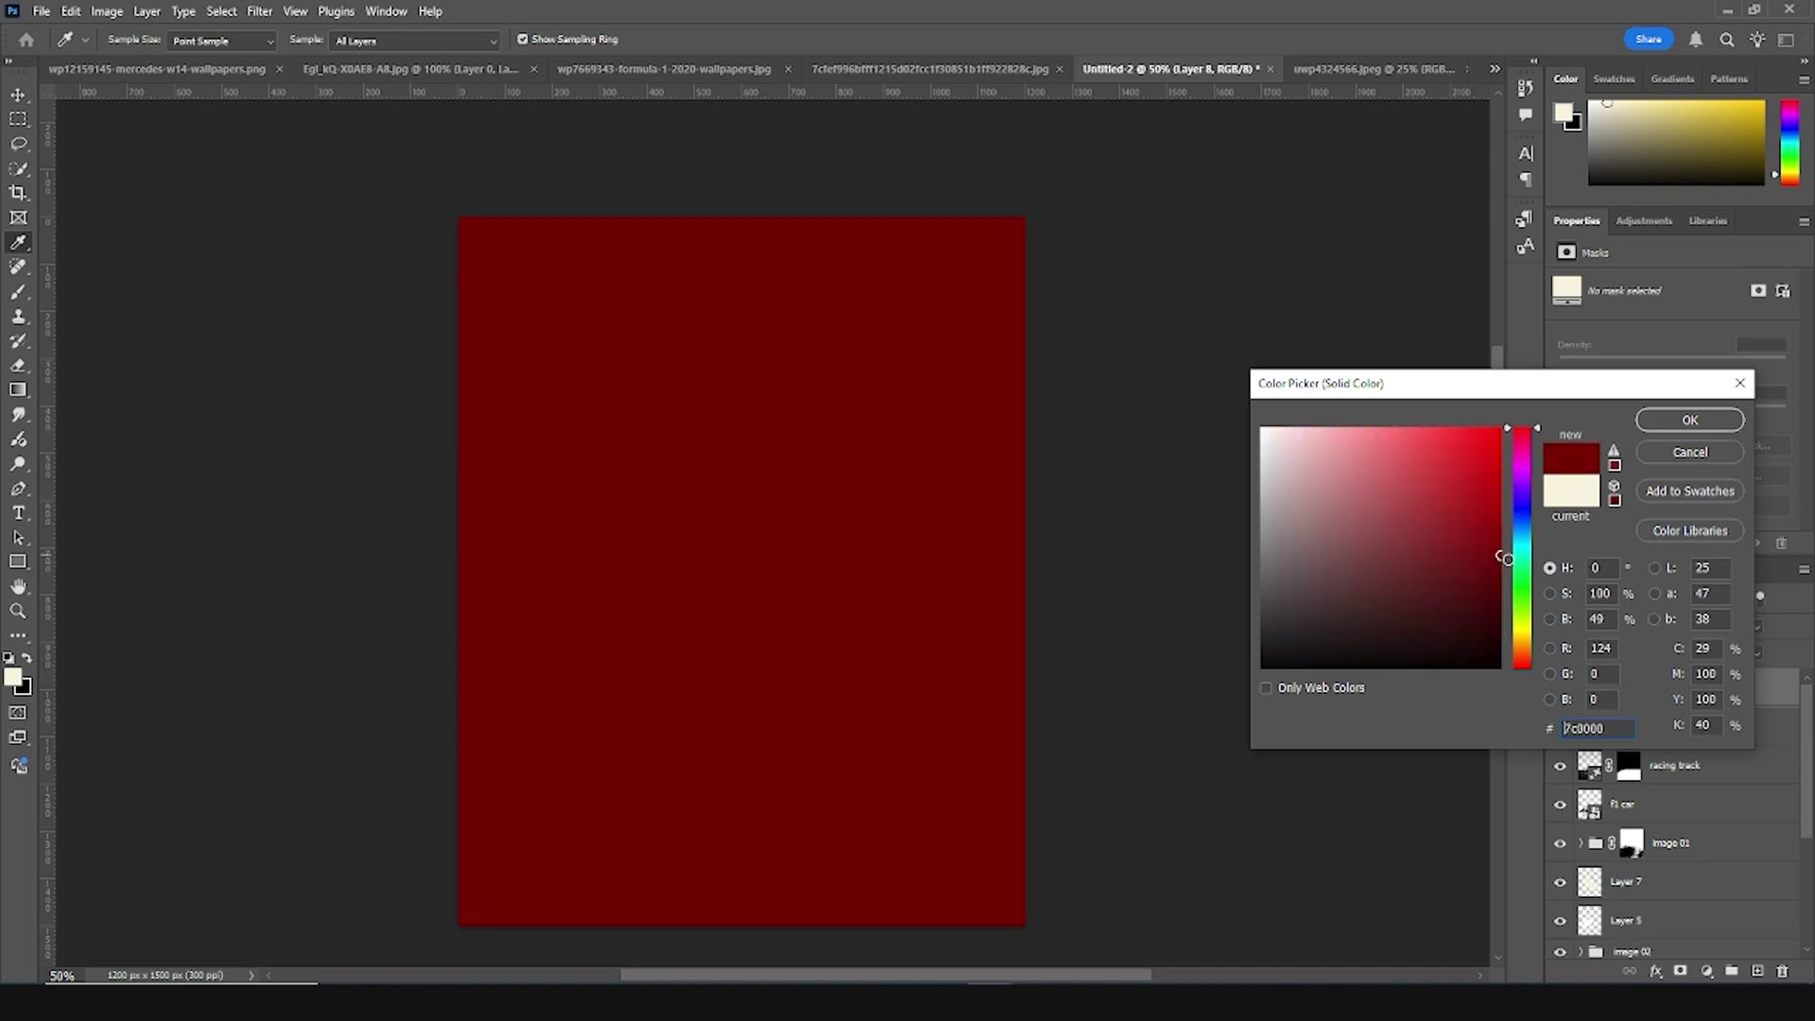
{"action": "left_click", "coordinate": [1688, 423]}
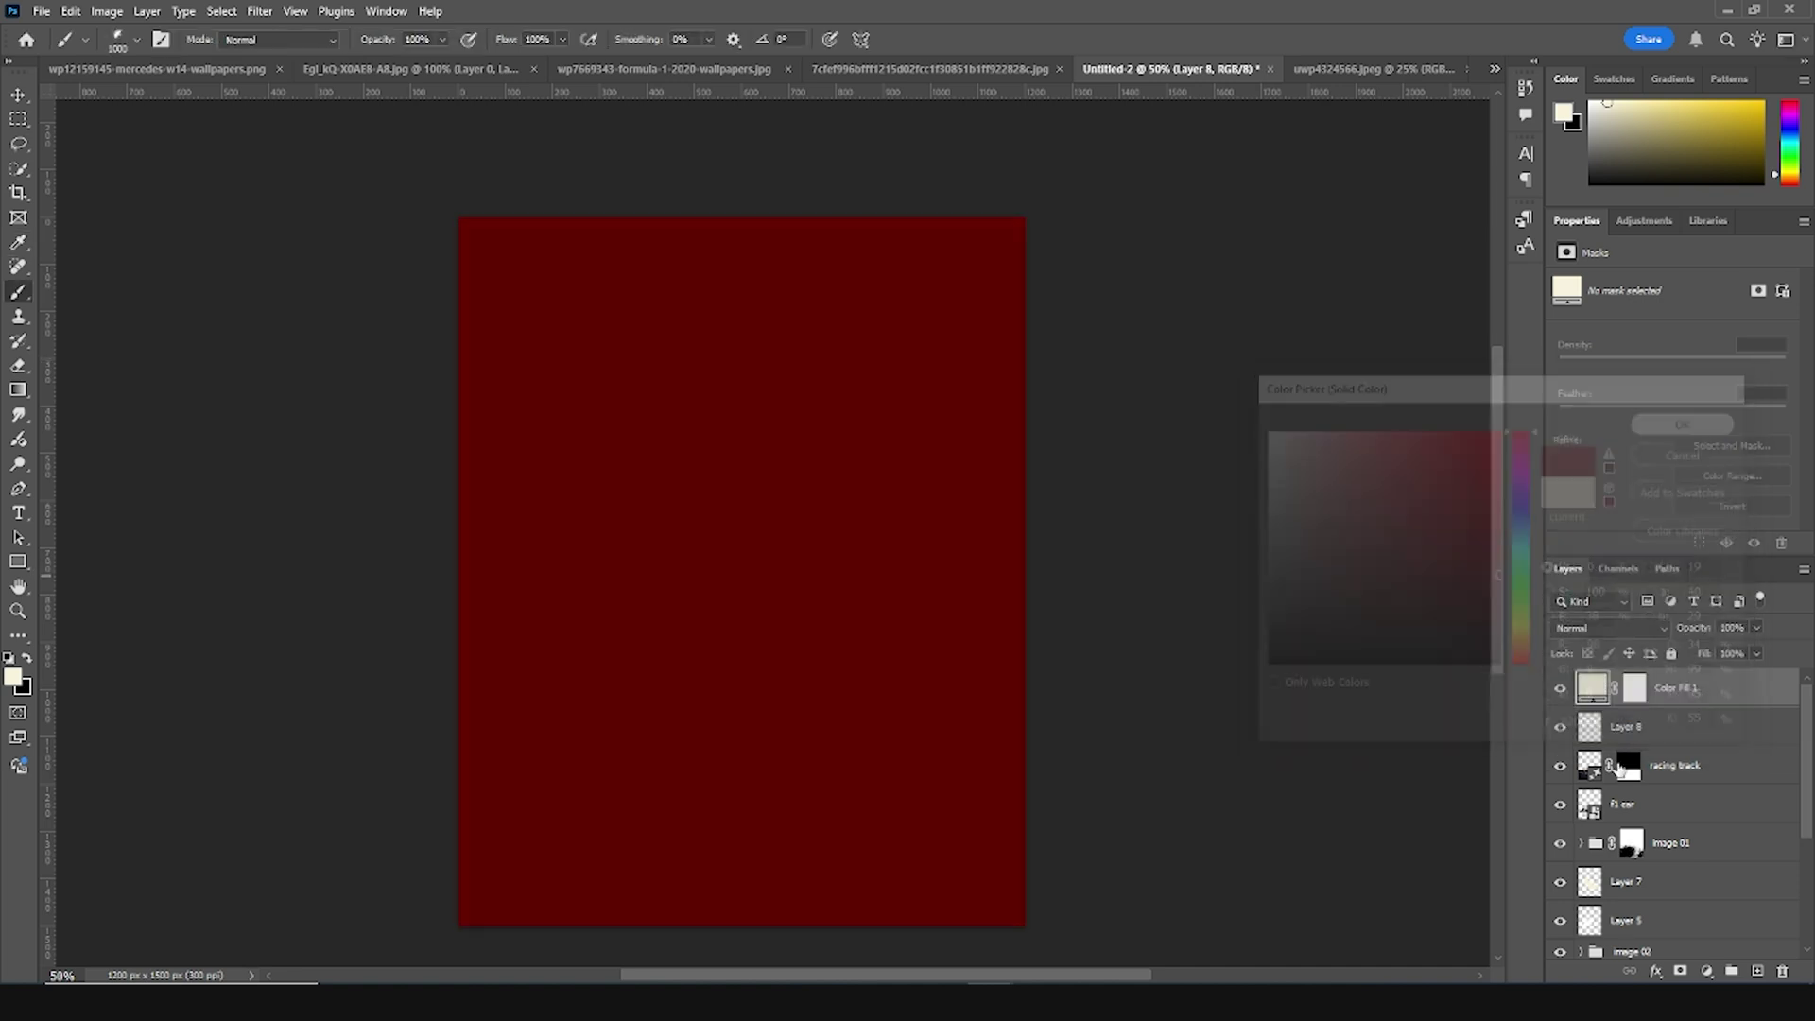
{"action": "left_click", "coordinate": [1602, 628]}
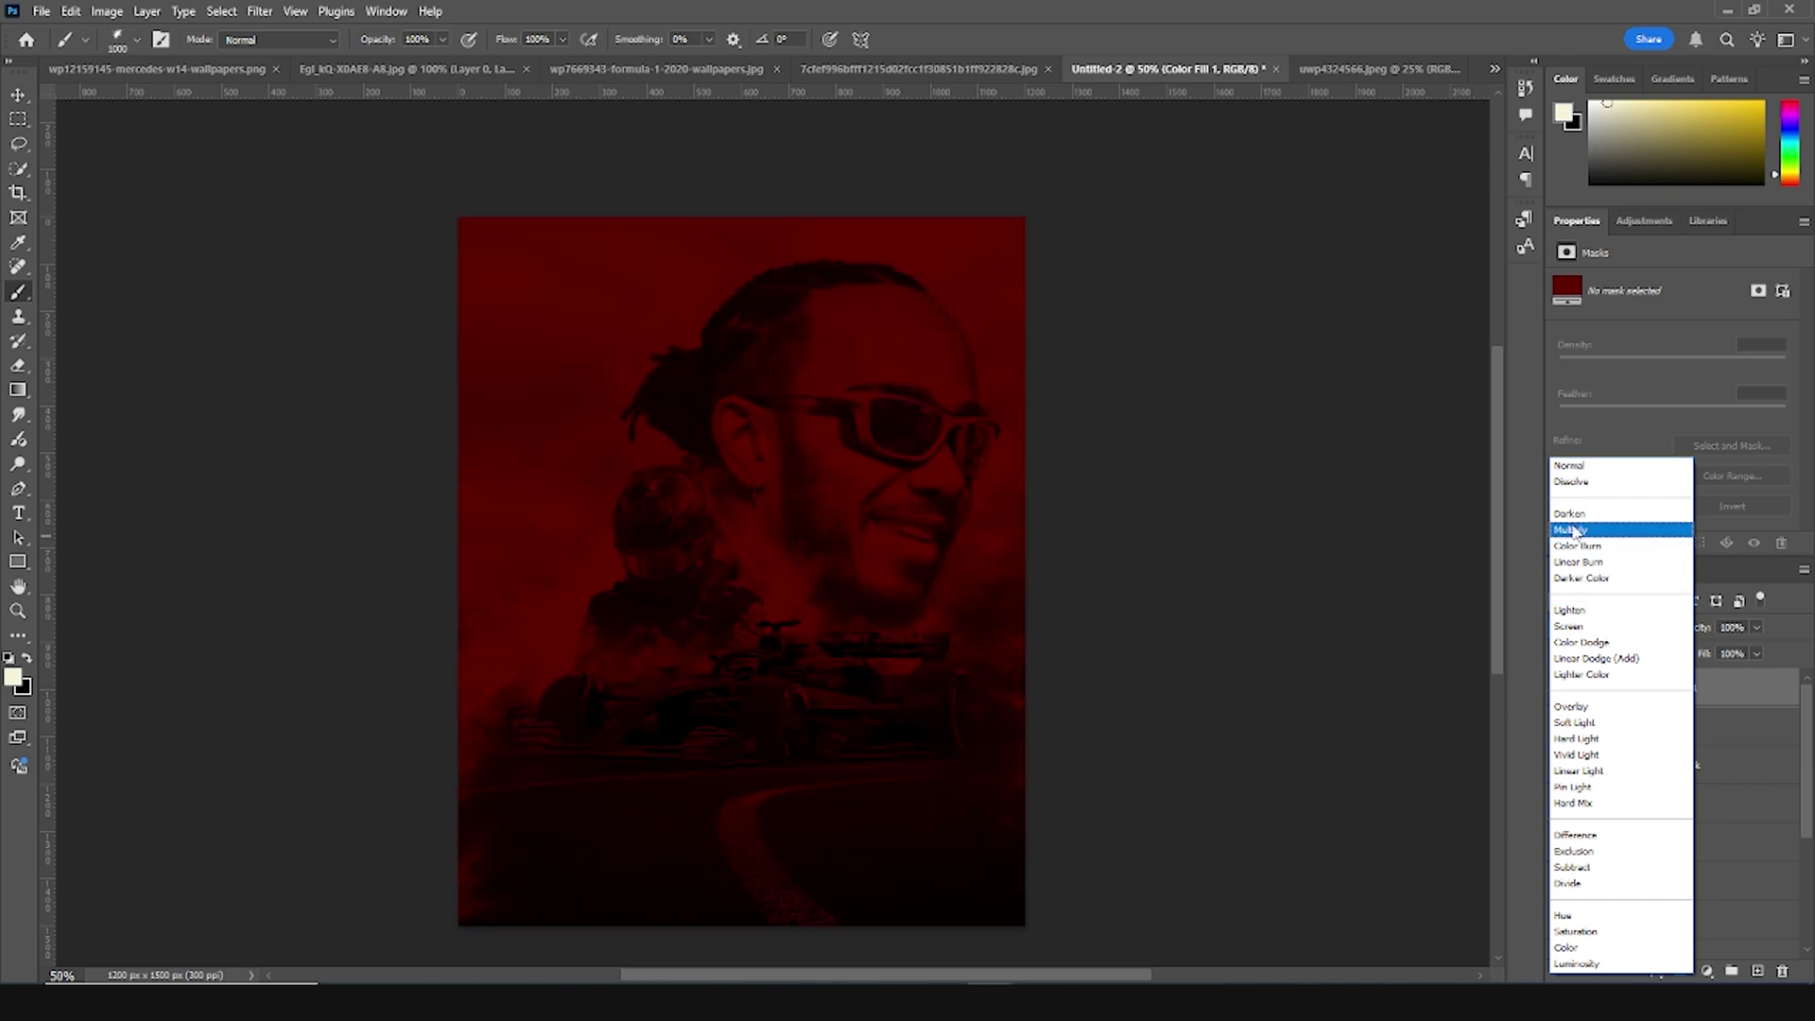
{"action": "left_click", "coordinate": [1573, 529]}
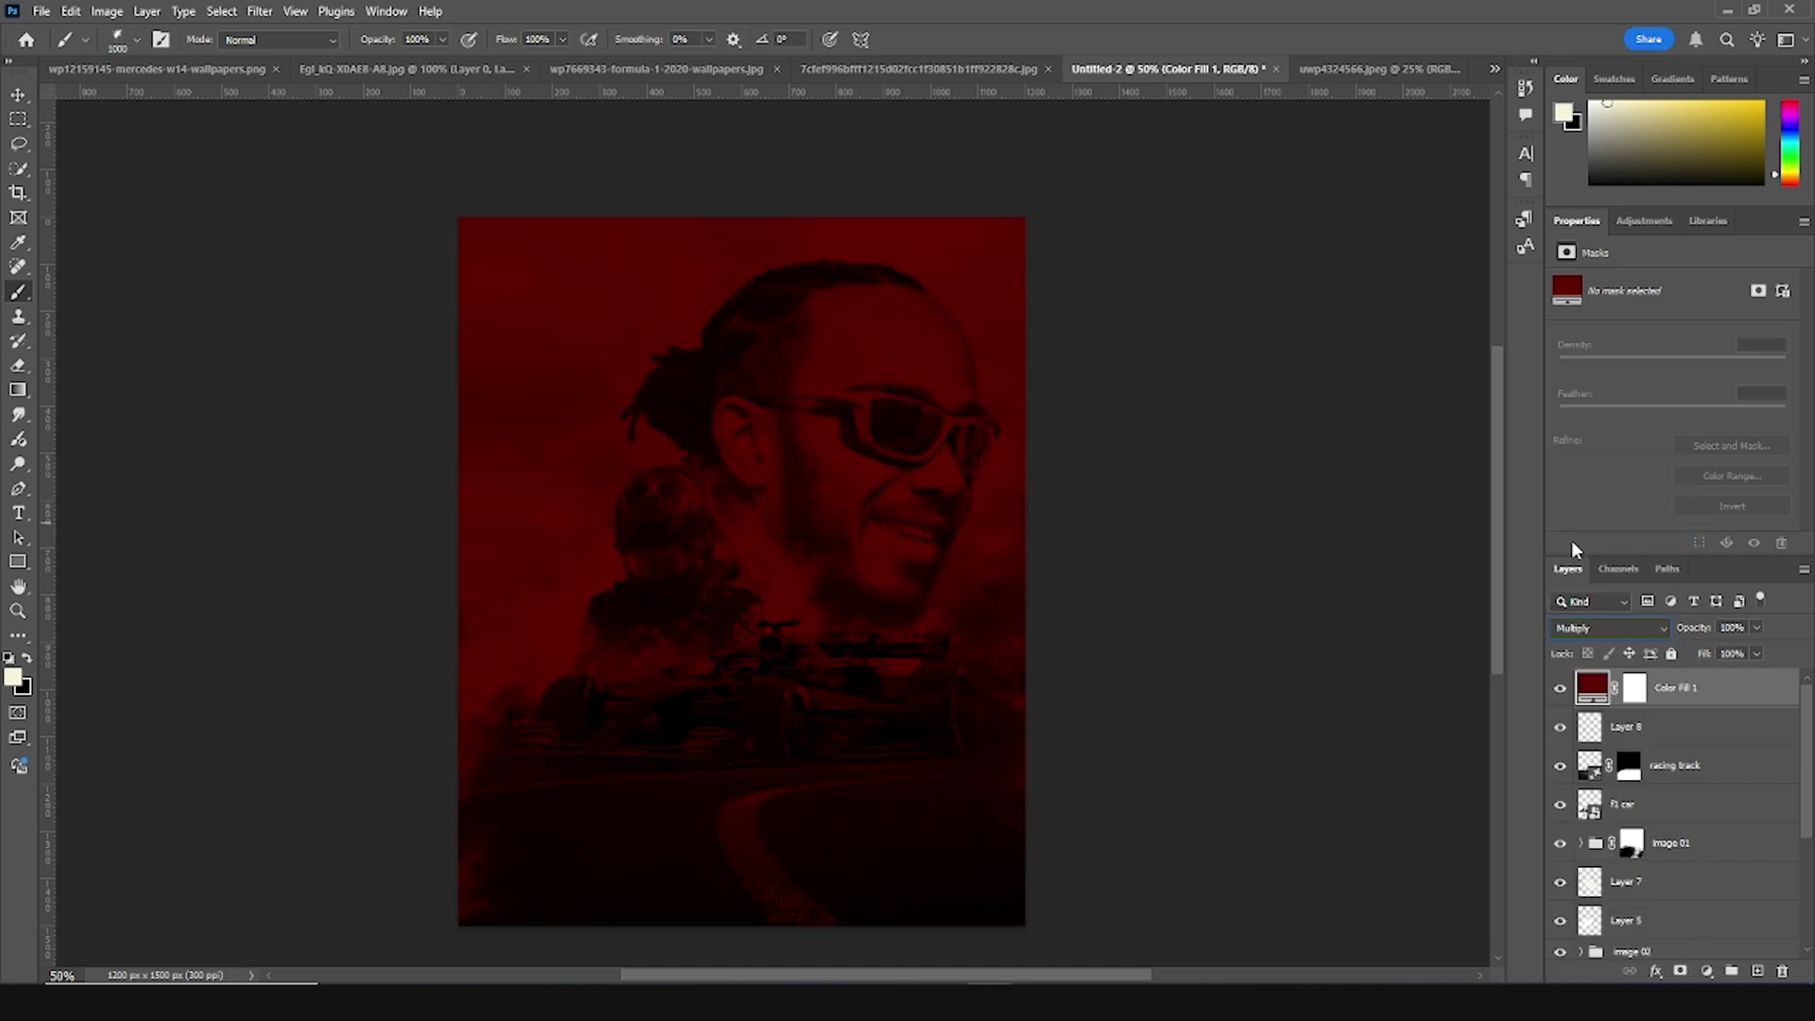
Change the fill layer's color to the brighter red #d00000
{"action": "double_click", "coordinate": [1596, 687]}
{"action": "left_click_drag", "start_coordinate": [1368, 509], "coordinate": [1498, 523]}
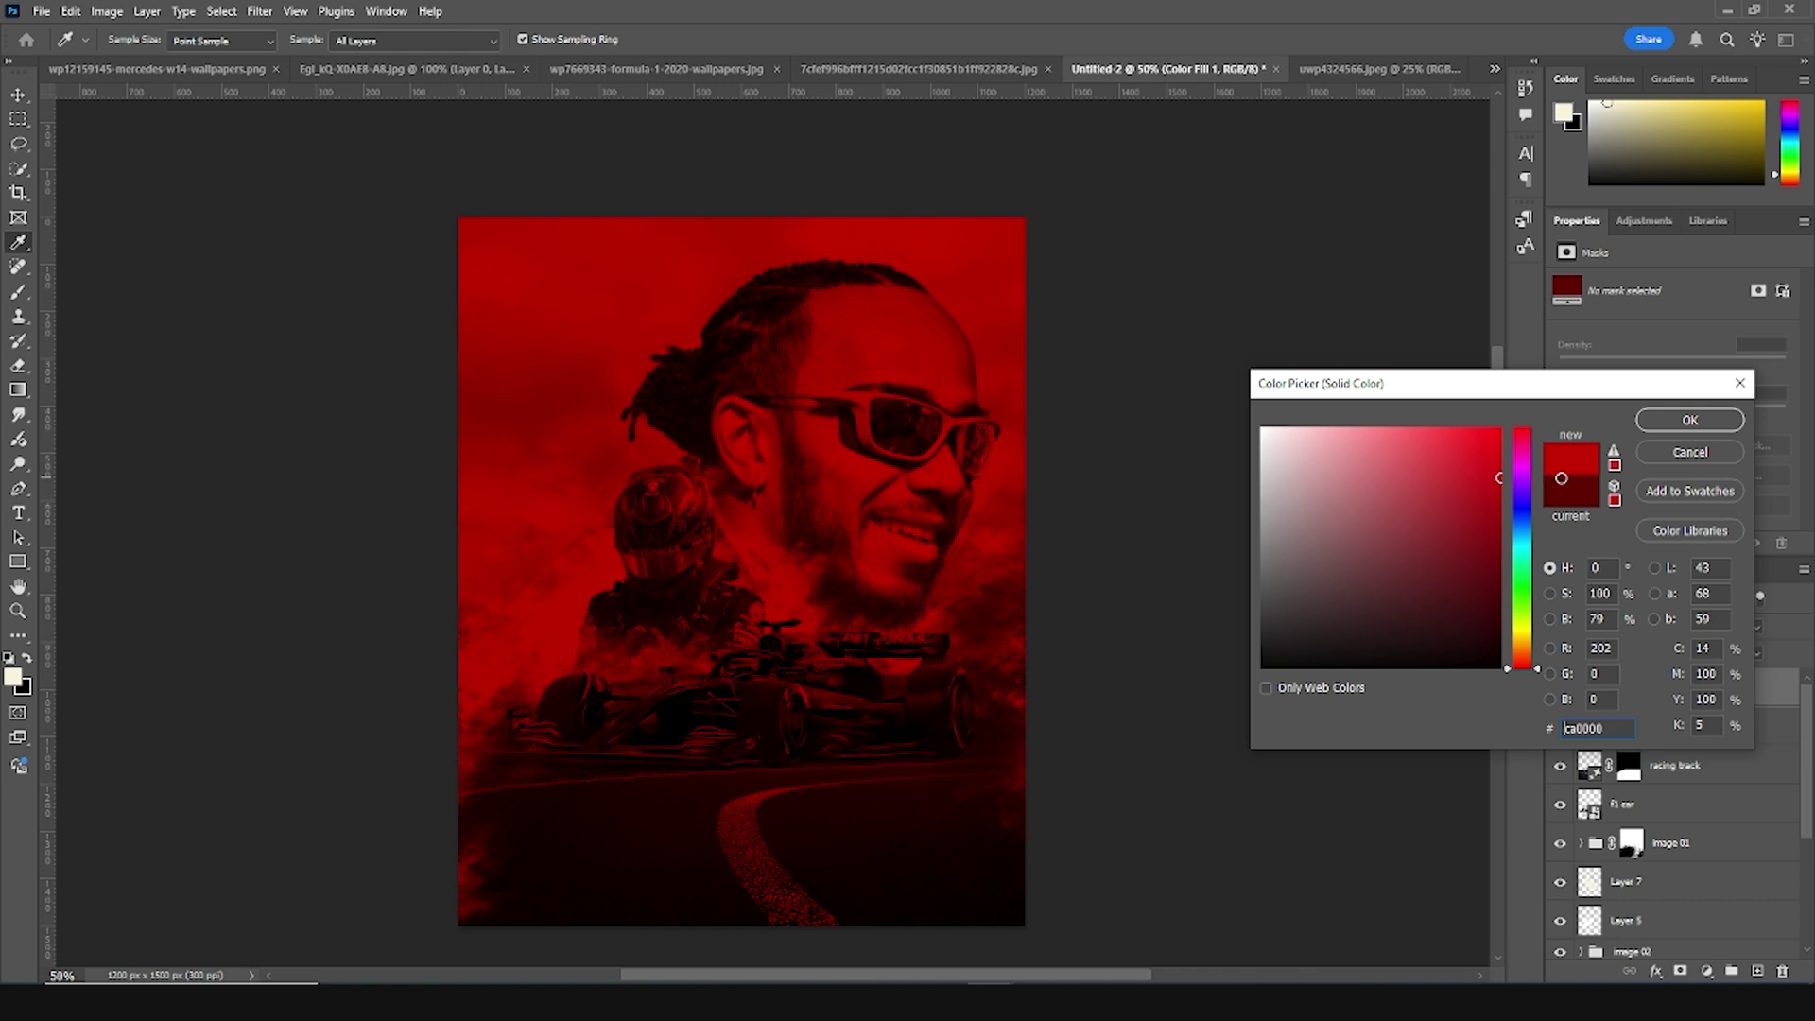
{"action": "left_click", "coordinate": [1691, 420]}
Paint the red fill's mask with a black textured brush, clearing the sky, drivers and track so red remains around the car
{"action": "left_click", "coordinate": [1636, 689]}
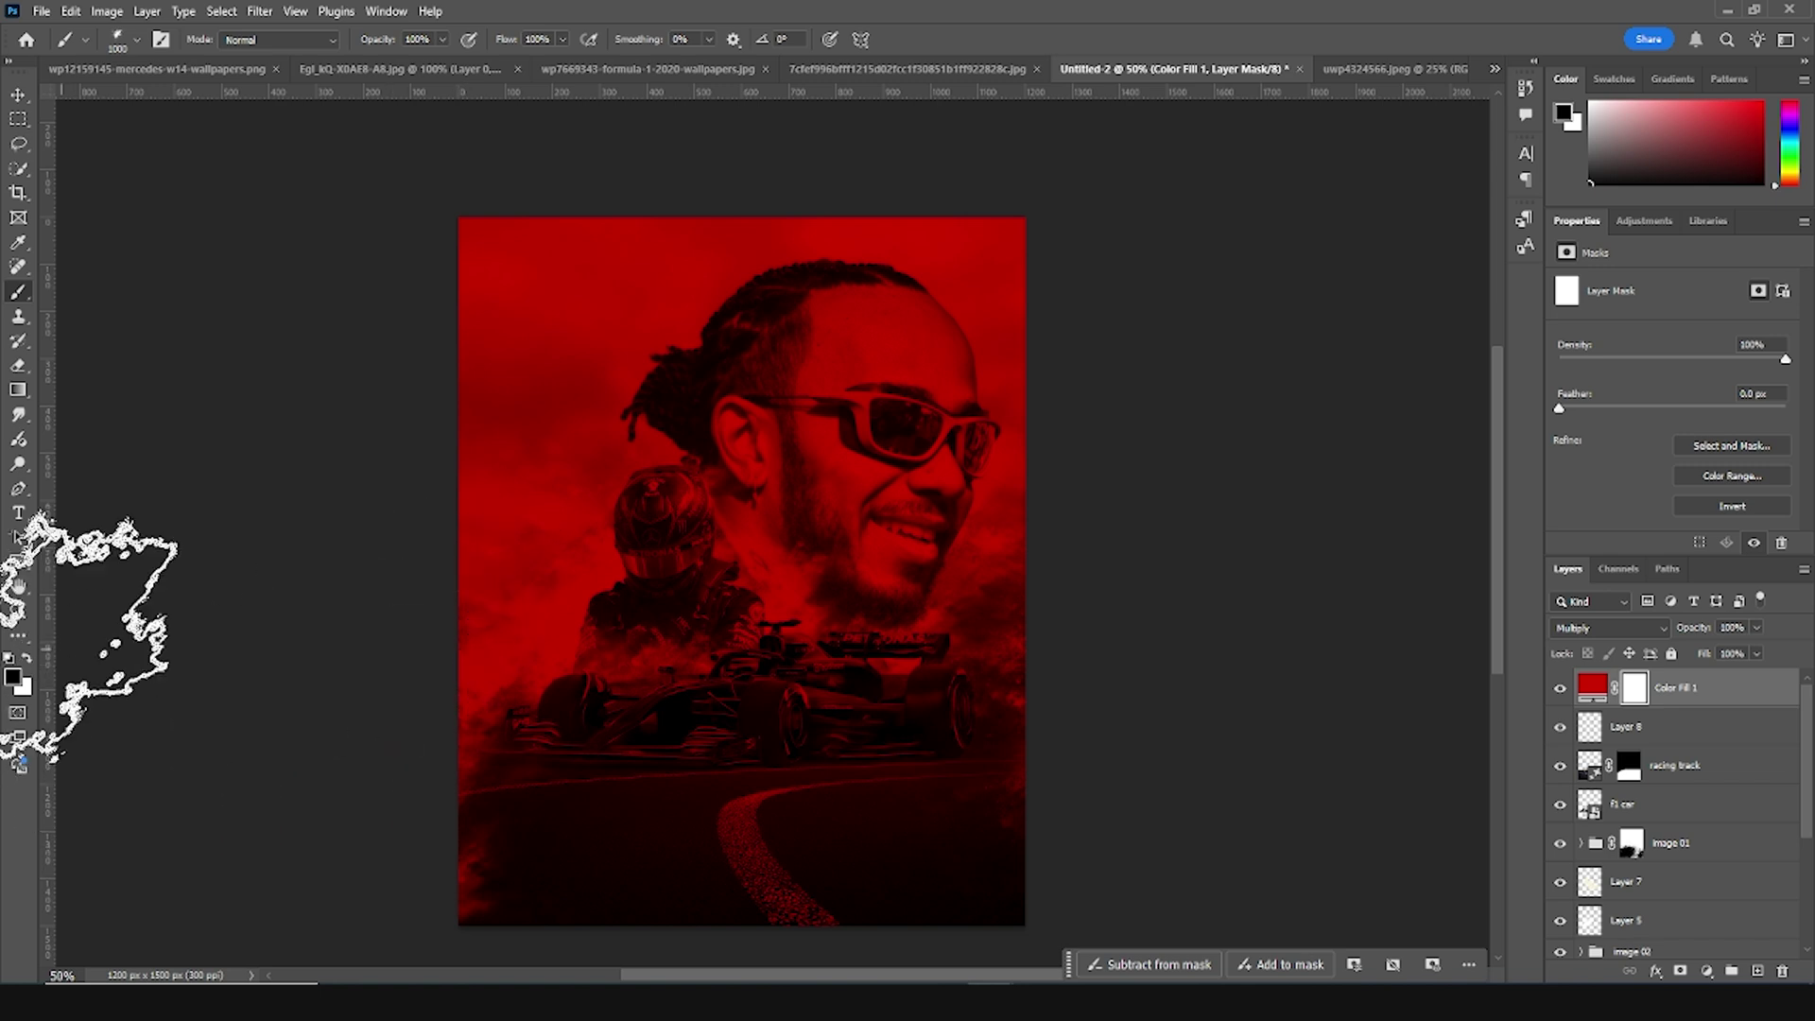
{"action": "left_click", "coordinate": [496, 268]}
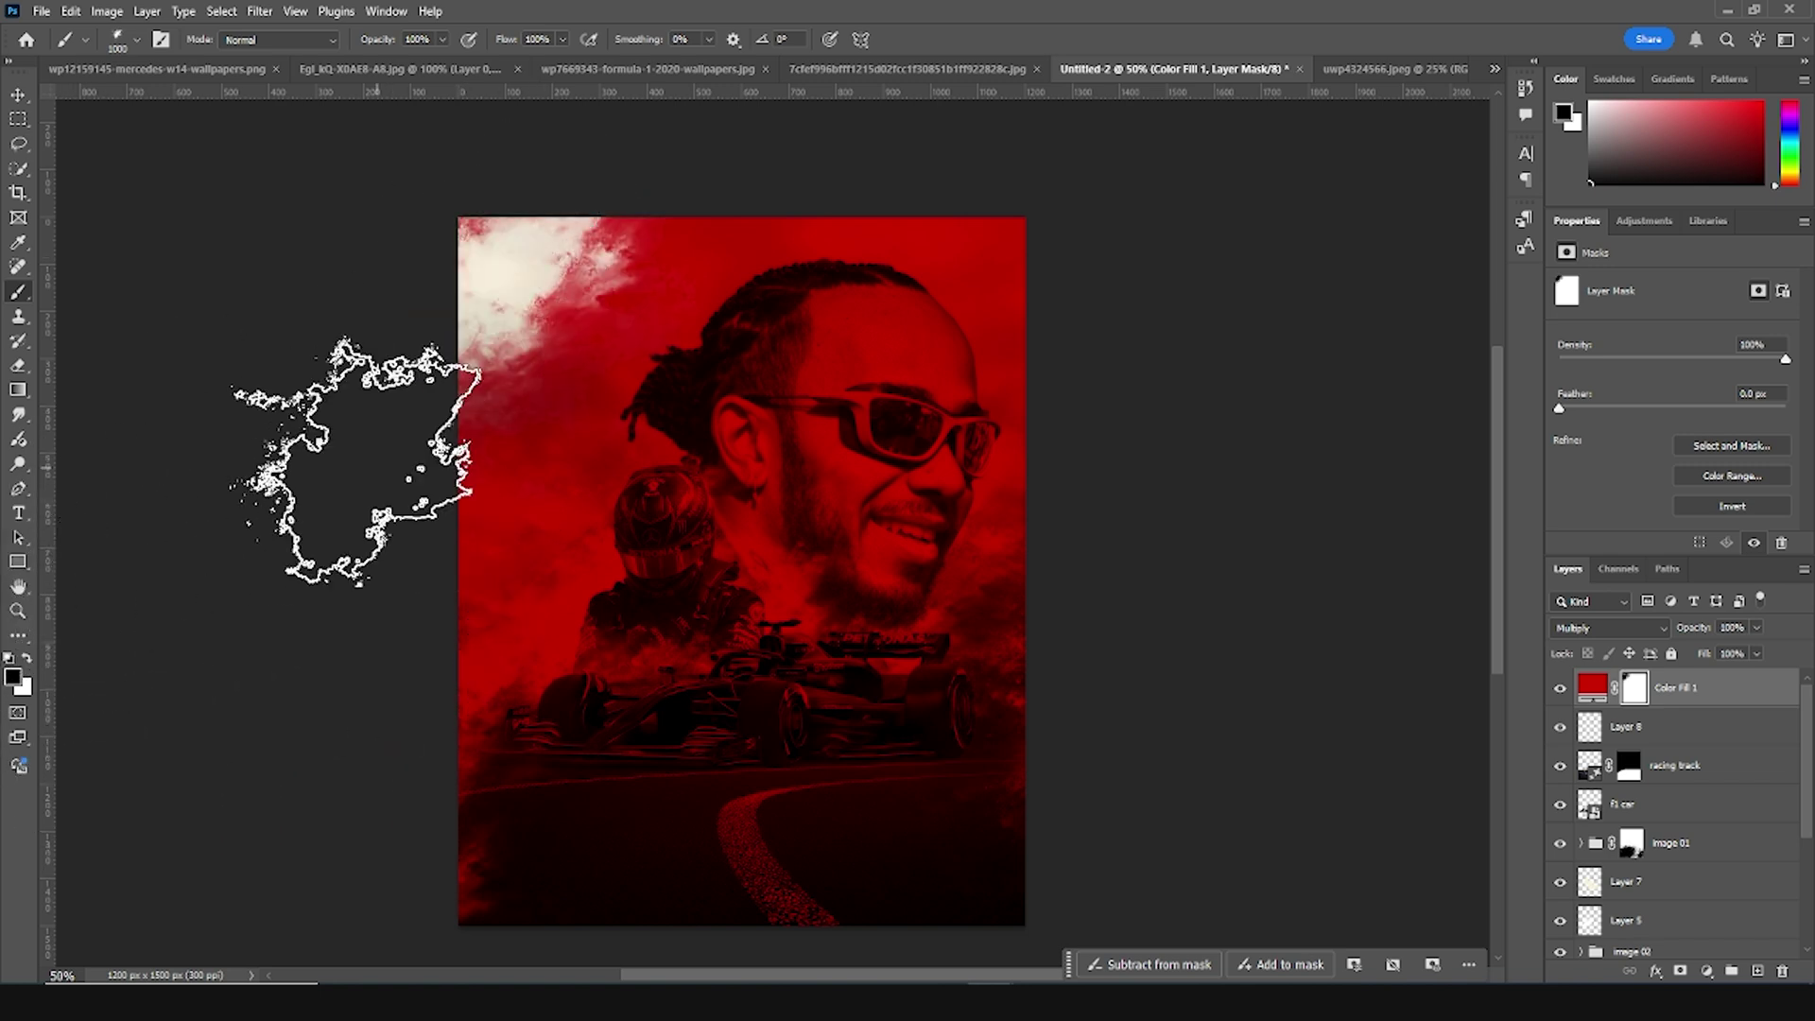
{"action": "key", "text": "bracketright"}
{"action": "key", "text": "bracketright"}
{"action": "key", "text": "bracketright"}
{"action": "key", "text": "bracketright"}
{"action": "key", "text": "bracketright"}
{"action": "key", "text": "bracketright"}
{"action": "key", "text": "bracketright"}
{"action": "left_click", "coordinate": [537, 405]}
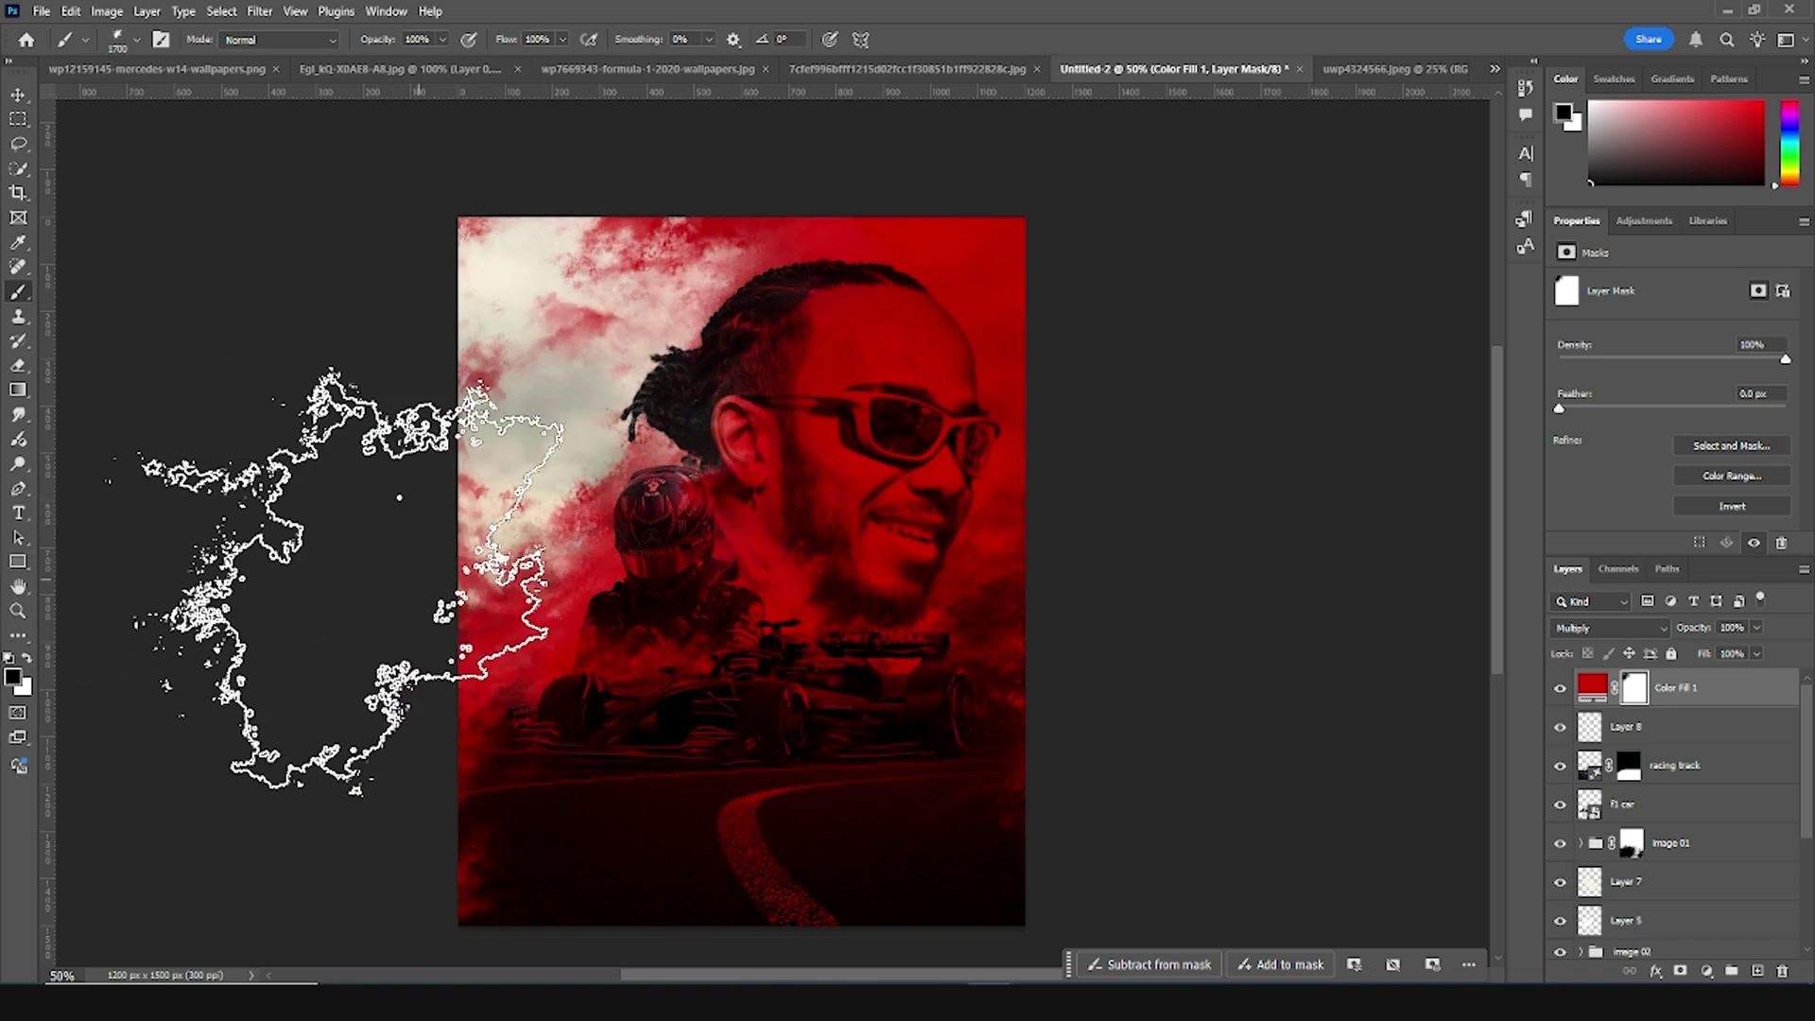
{"action": "left_click", "coordinate": [609, 225]}
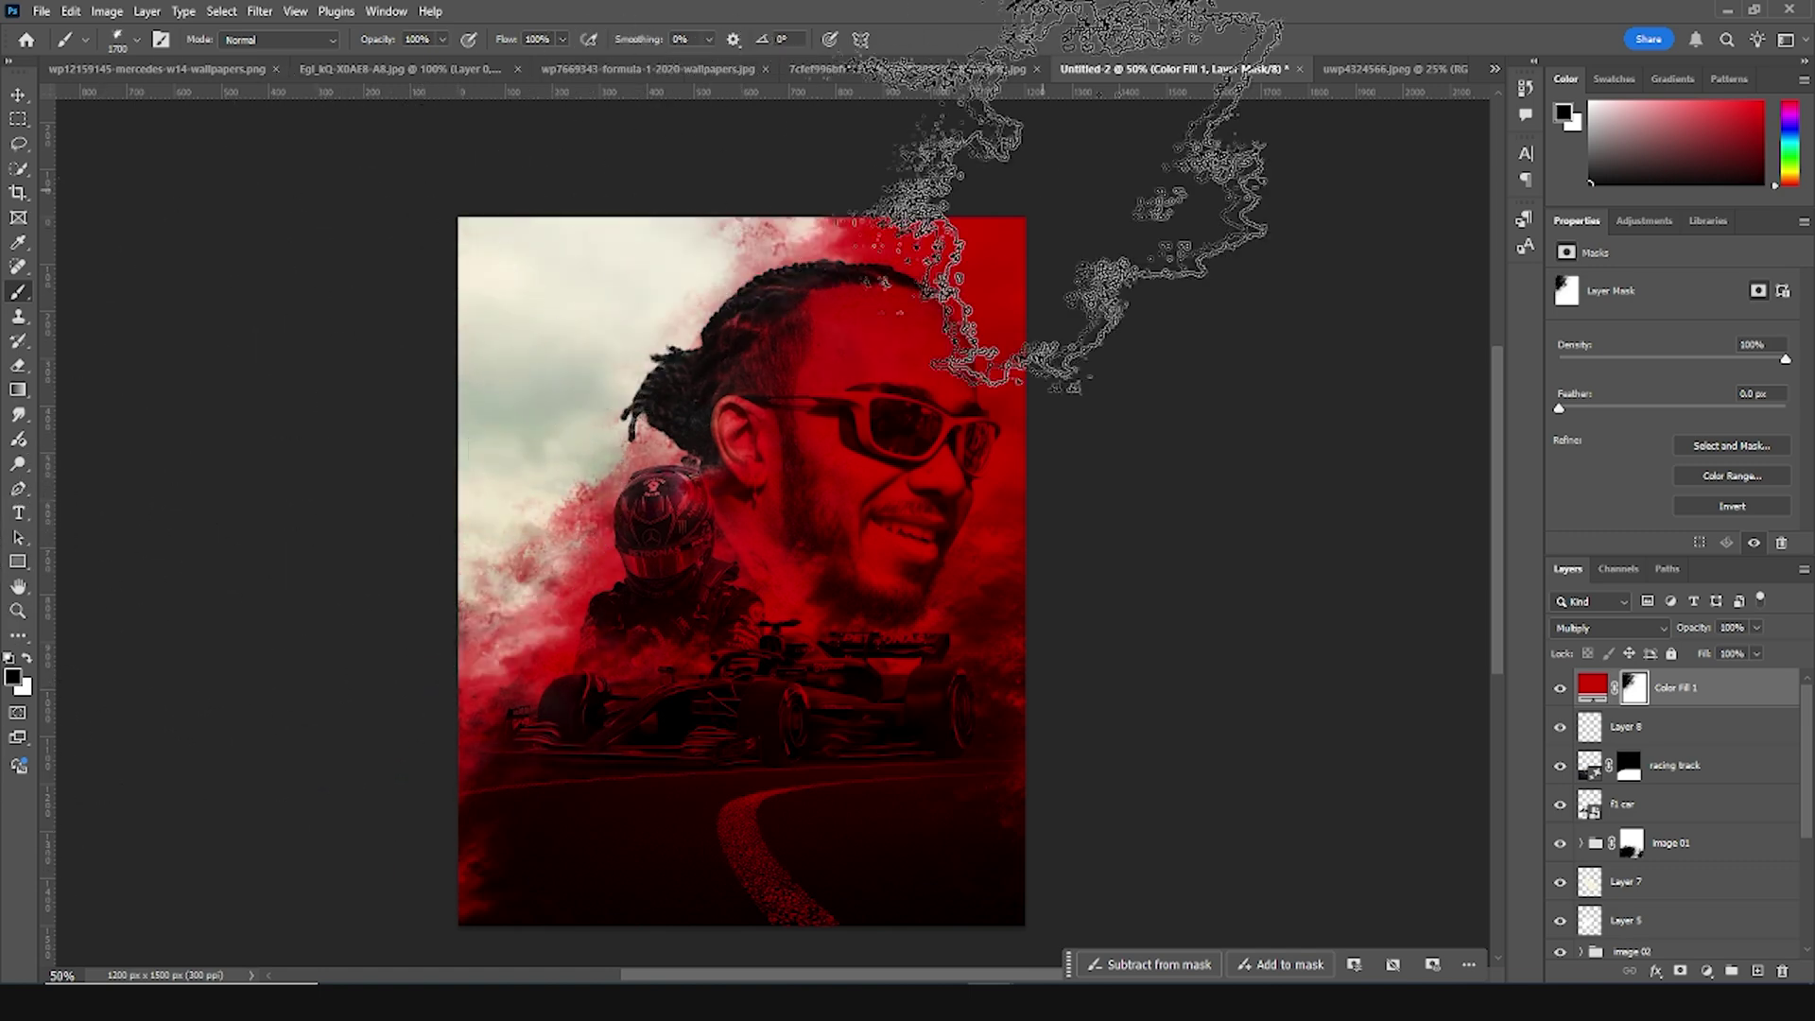
{"action": "left_click", "coordinate": [928, 350]}
{"action": "mouse_move", "coordinate": [643, 402]}
{"action": "left_mouse_down"}
{"action": "mouse_move", "coordinate": [965, 463]}
{"action": "mouse_move", "coordinate": [700, 444]}
{"action": "mouse_move", "coordinate": [1026, 316]}
{"action": "mouse_move", "coordinate": [835, 478]}
{"action": "mouse_move", "coordinate": [1240, 734]}
{"action": "mouse_move", "coordinate": [552, 904]}
{"action": "mouse_move", "coordinate": [383, 905]}
{"action": "left_mouse_up"}
{"action": "left_click_drag", "start_coordinate": [401, 837], "coordinate": [1385, 832]}
Brighten the masked fill layer's red color slightly
{"action": "double_click", "coordinate": [1601, 691]}
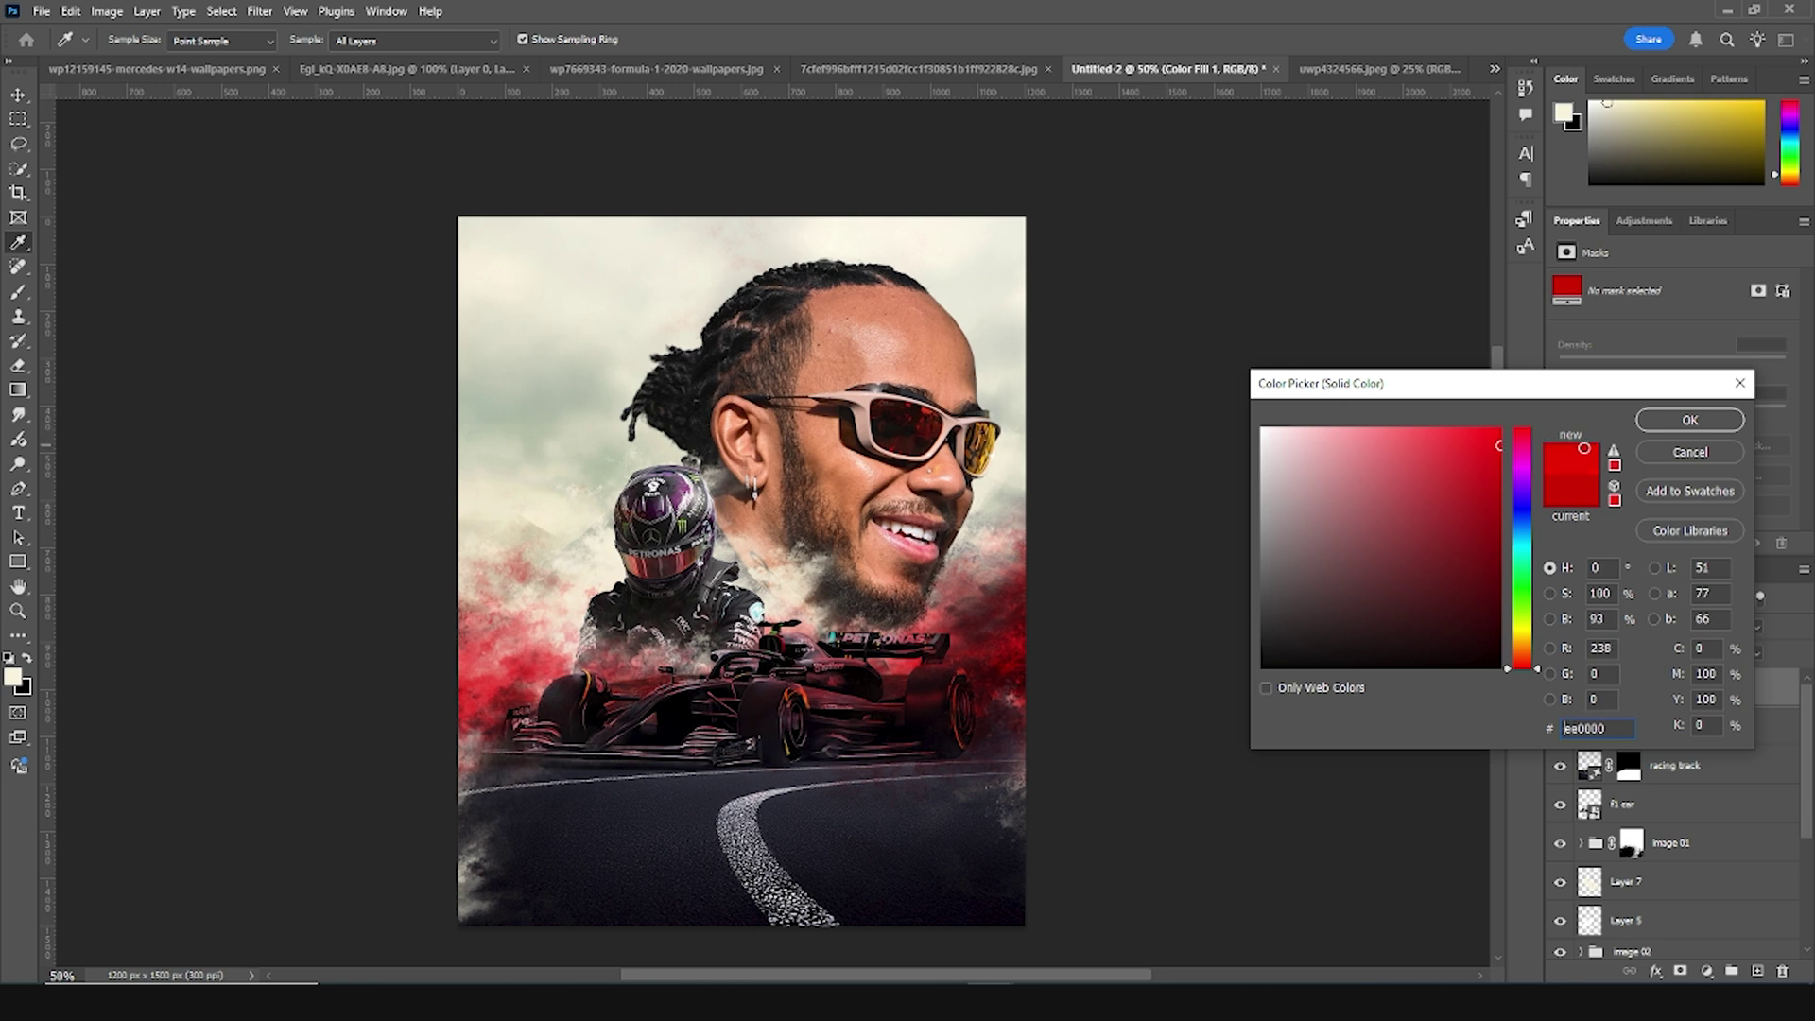
{"action": "left_click", "coordinate": [1699, 427]}
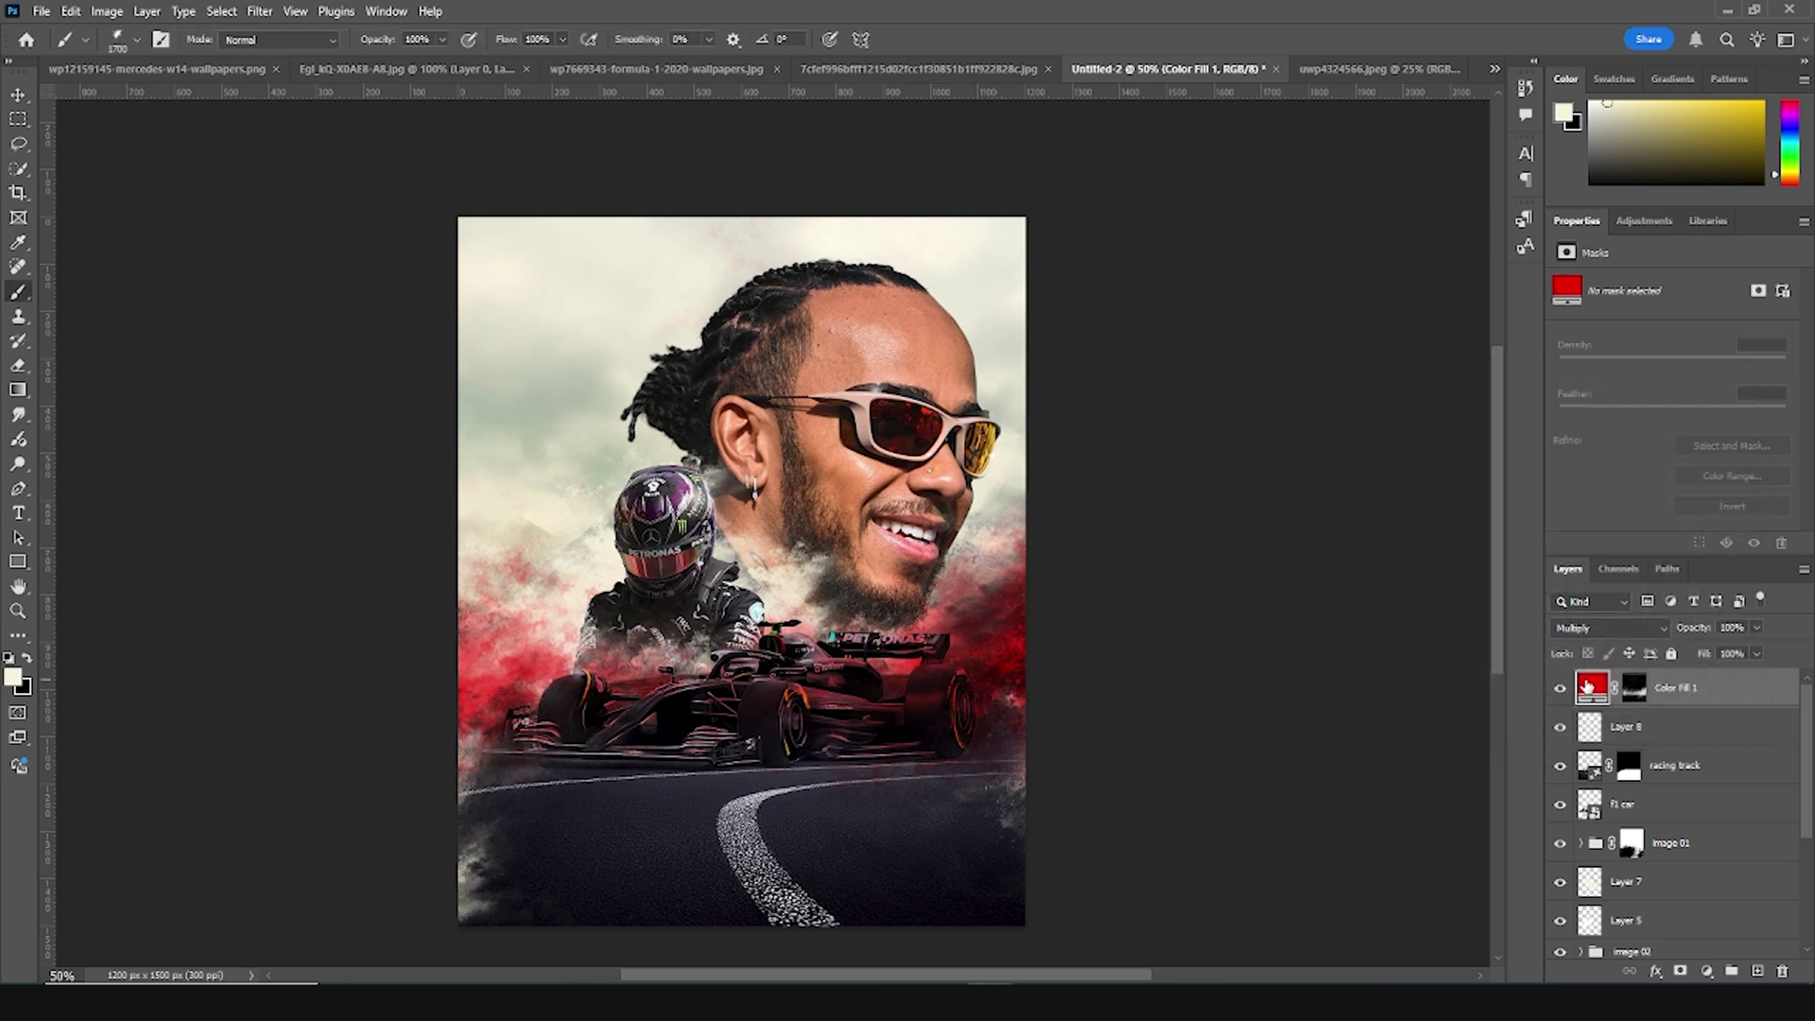
Duplicate the red fill layer and paint white on the copy's mask to extend the red haze down the track's side edges
{"action": "key", "text": "ctrl+j"}
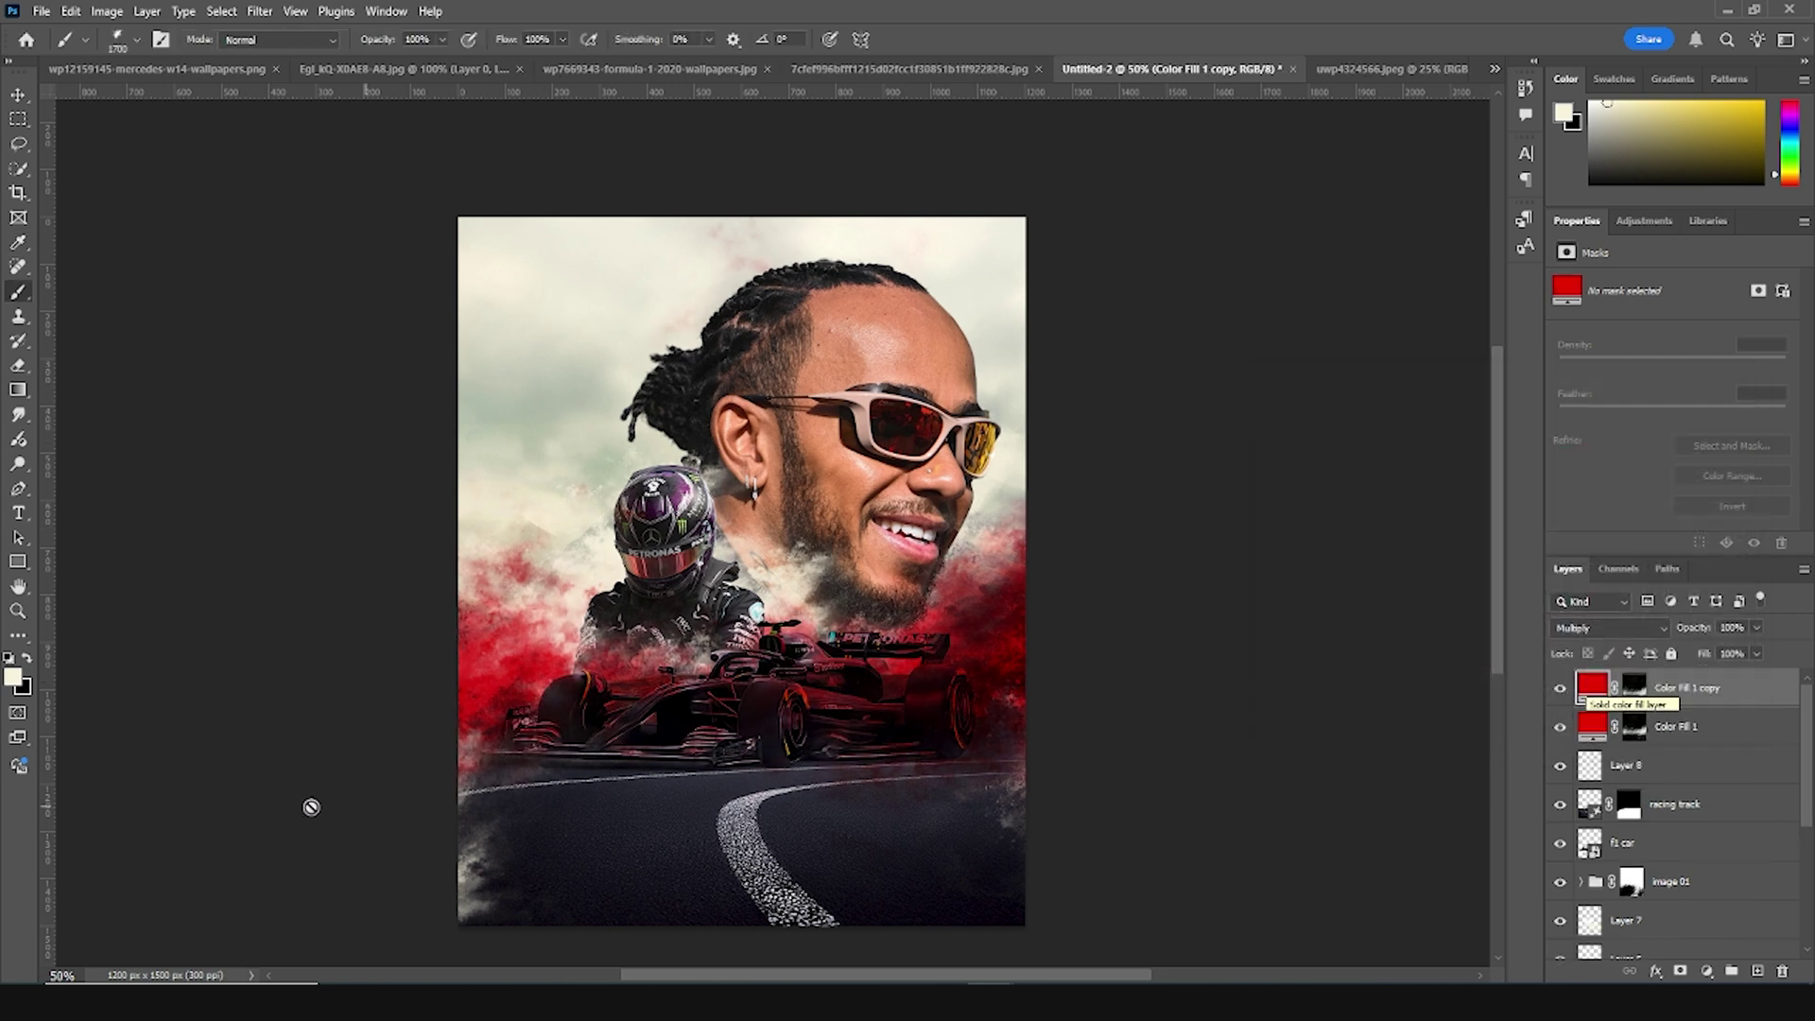
{"action": "left_click", "coordinate": [1643, 697]}
{"action": "key", "text": "d"}
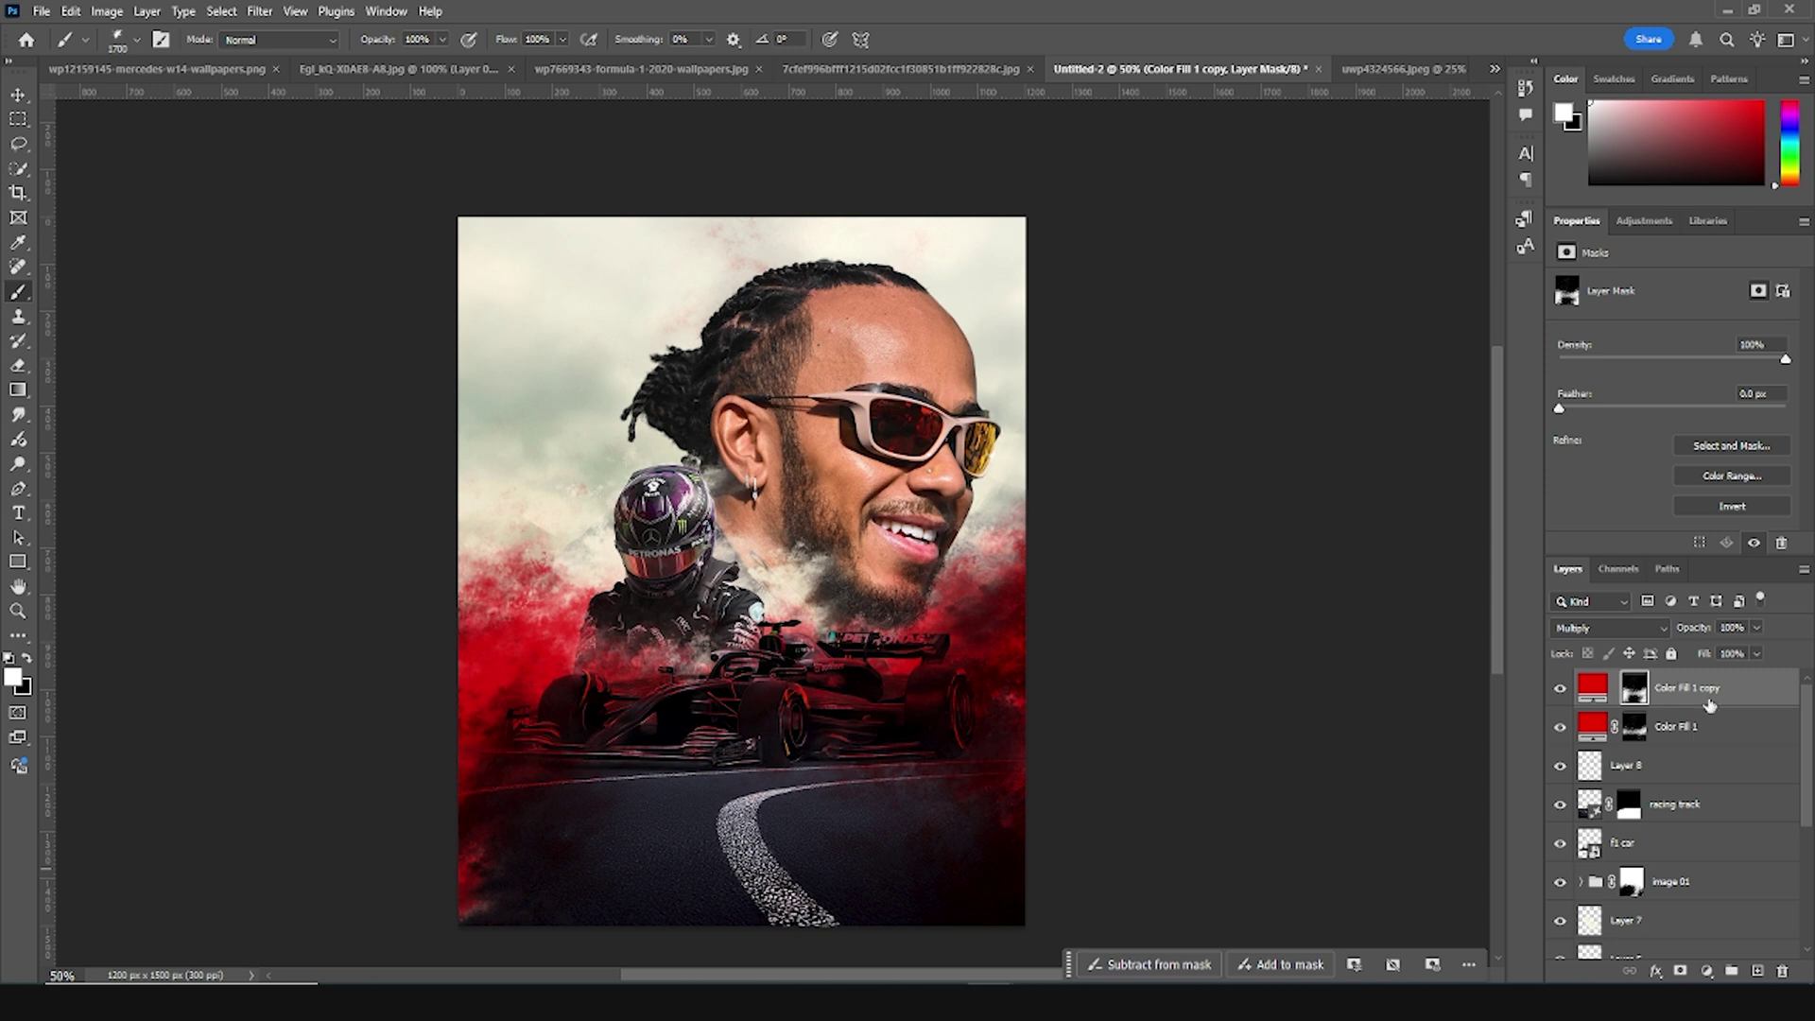
Add a dark blue solid color fill layer, #000796, above the red fills and set its blend mode to Multiply
{"action": "left_click", "coordinate": [1705, 972]}
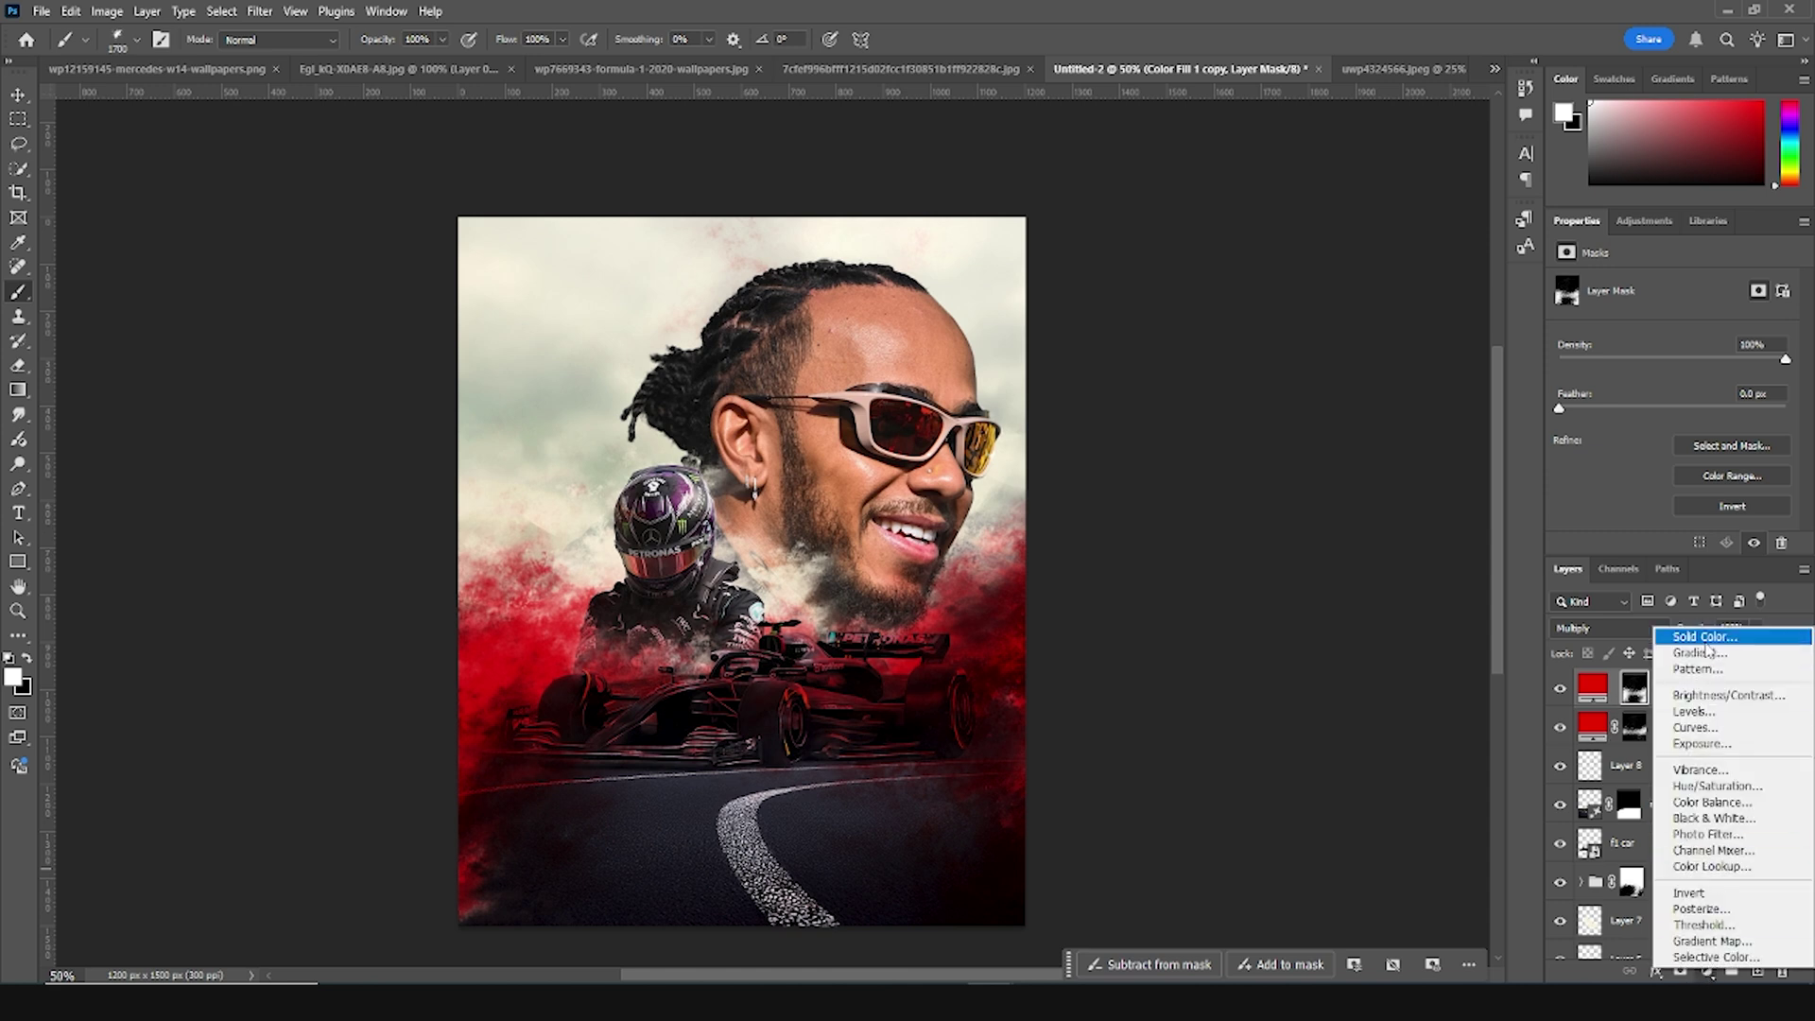
{"action": "left_click", "coordinate": [1704, 639]}
{"action": "left_click_drag", "start_coordinate": [1507, 528], "coordinate": [1531, 482]}
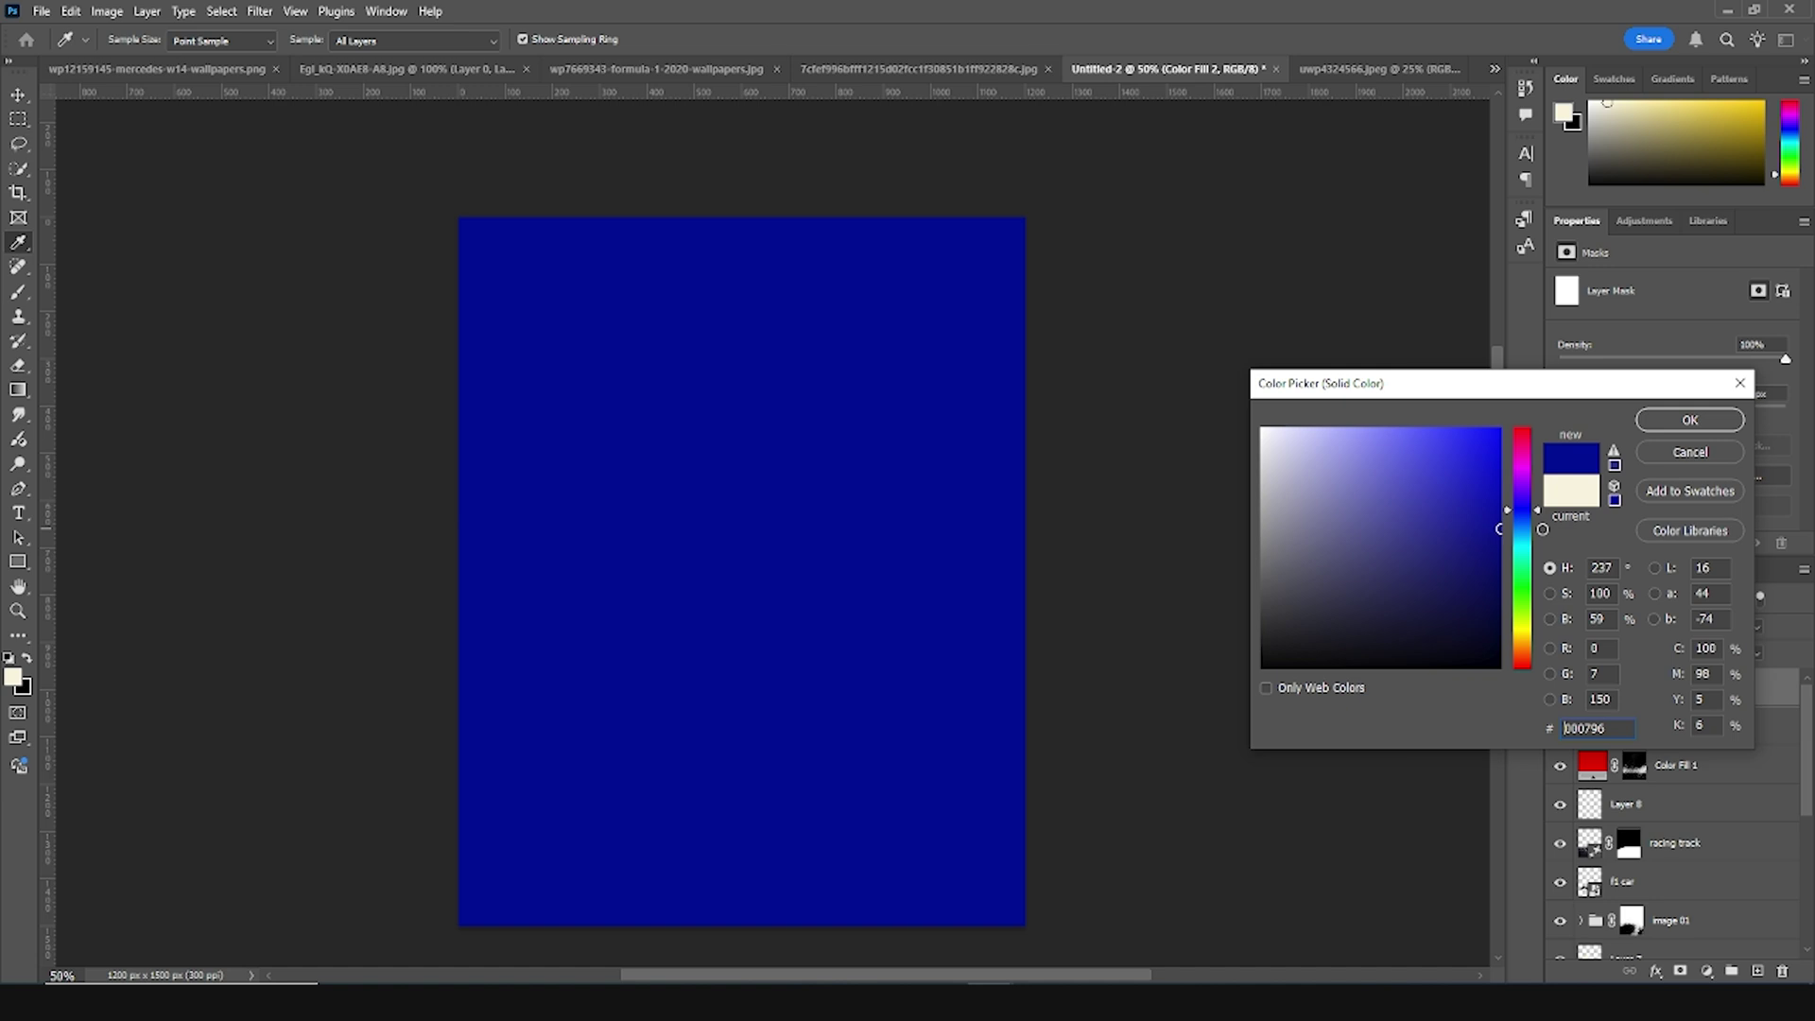
{"action": "key", "text": "Return"}
{"action": "left_click", "coordinate": [1613, 627]}
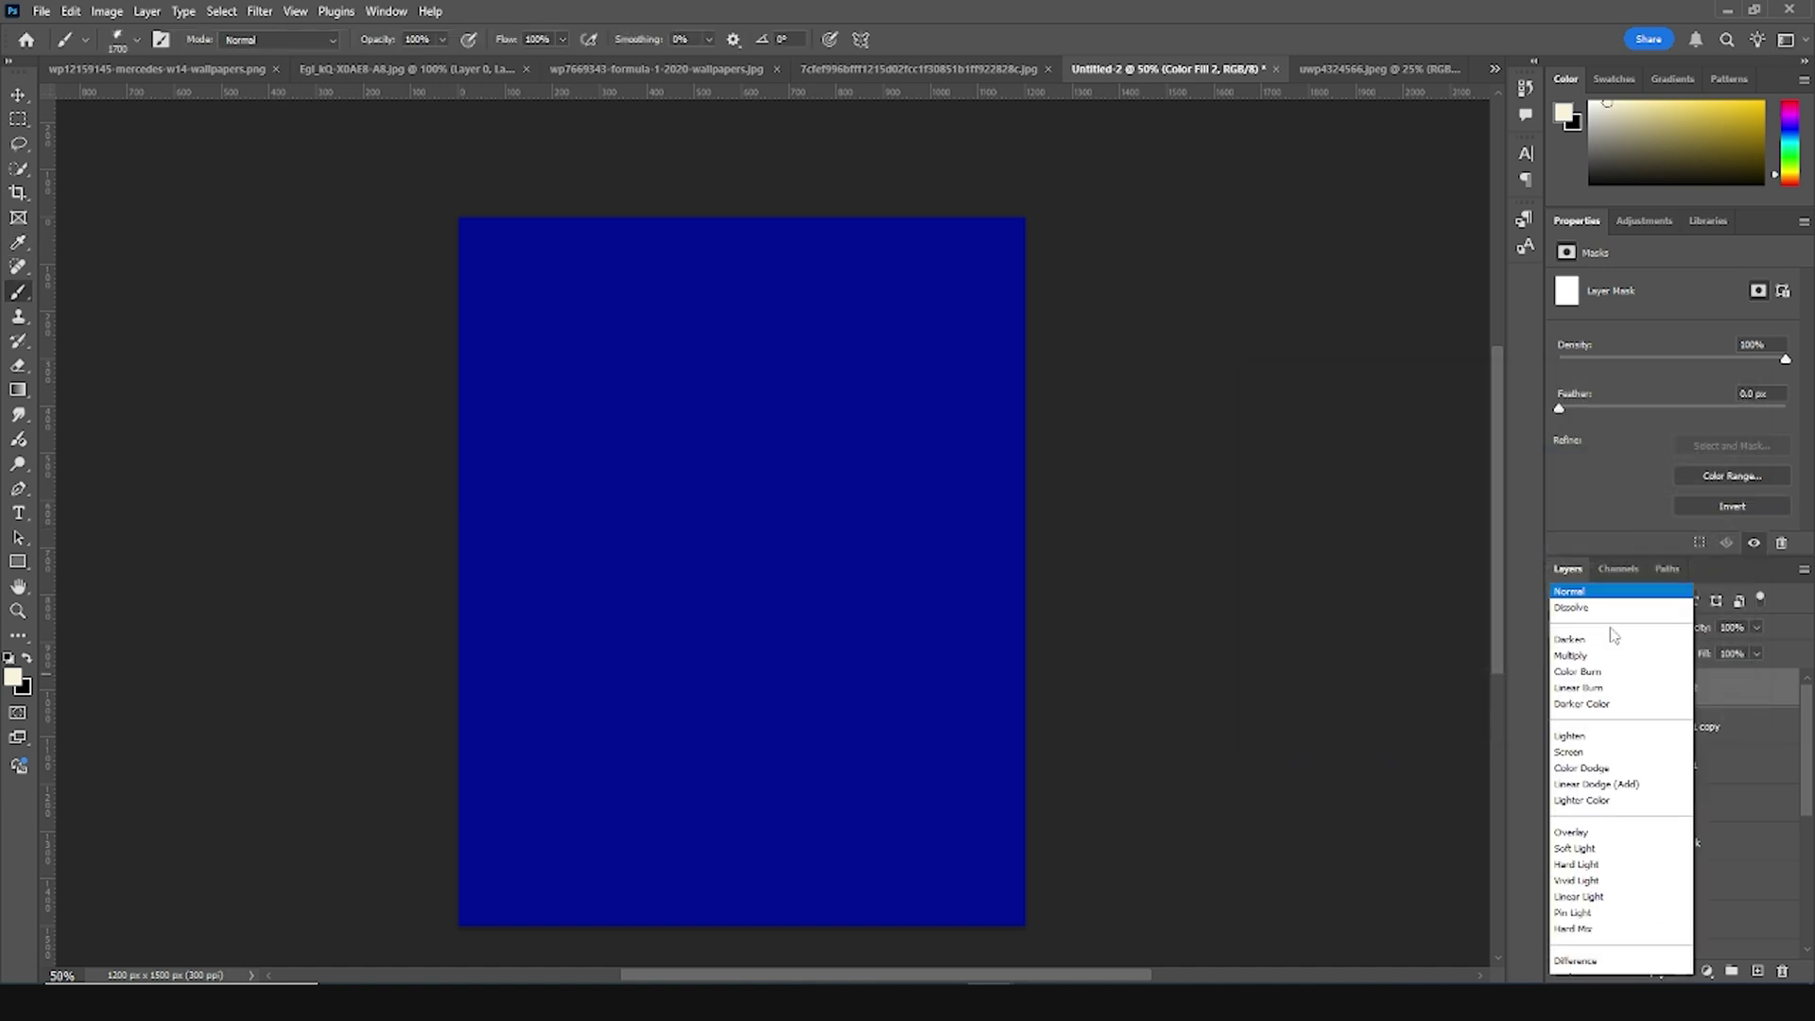
{"action": "left_click", "coordinate": [1584, 530]}
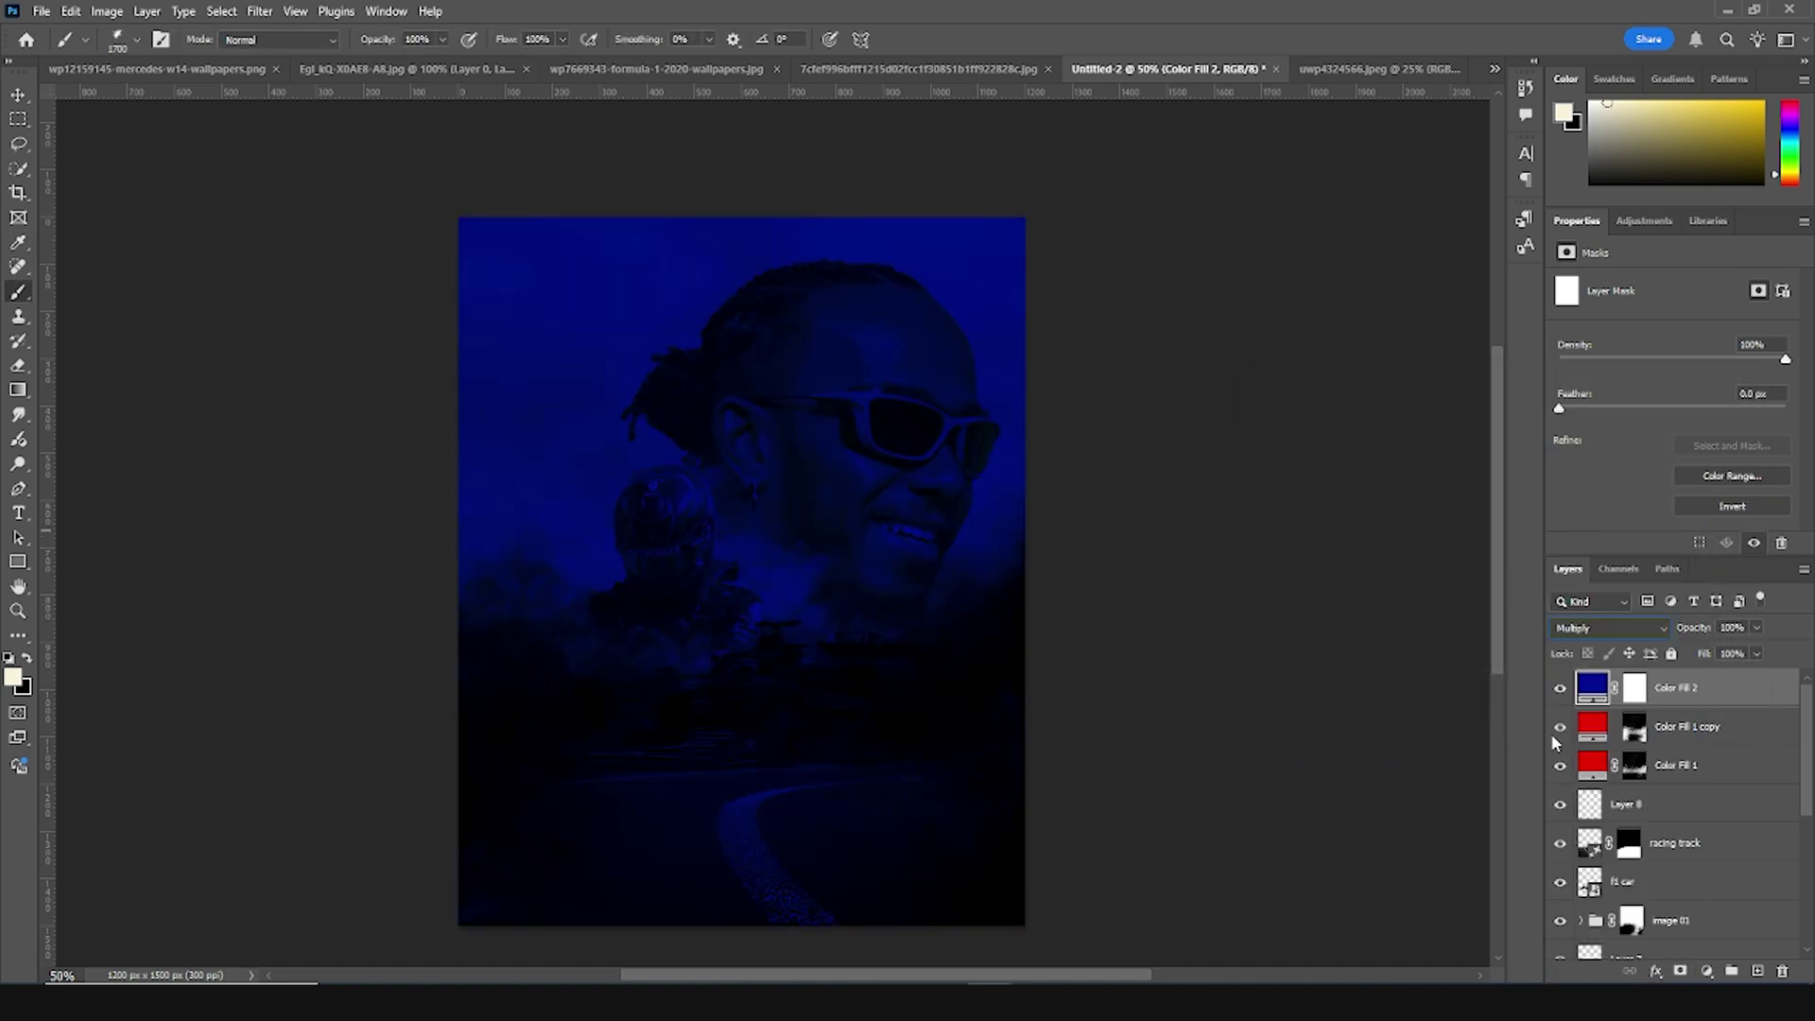
Paint black with the textured brush on the dark blue fill's mask, leaving blue only in the sky's upper-left area
{"action": "left_click", "coordinate": [1638, 690]}
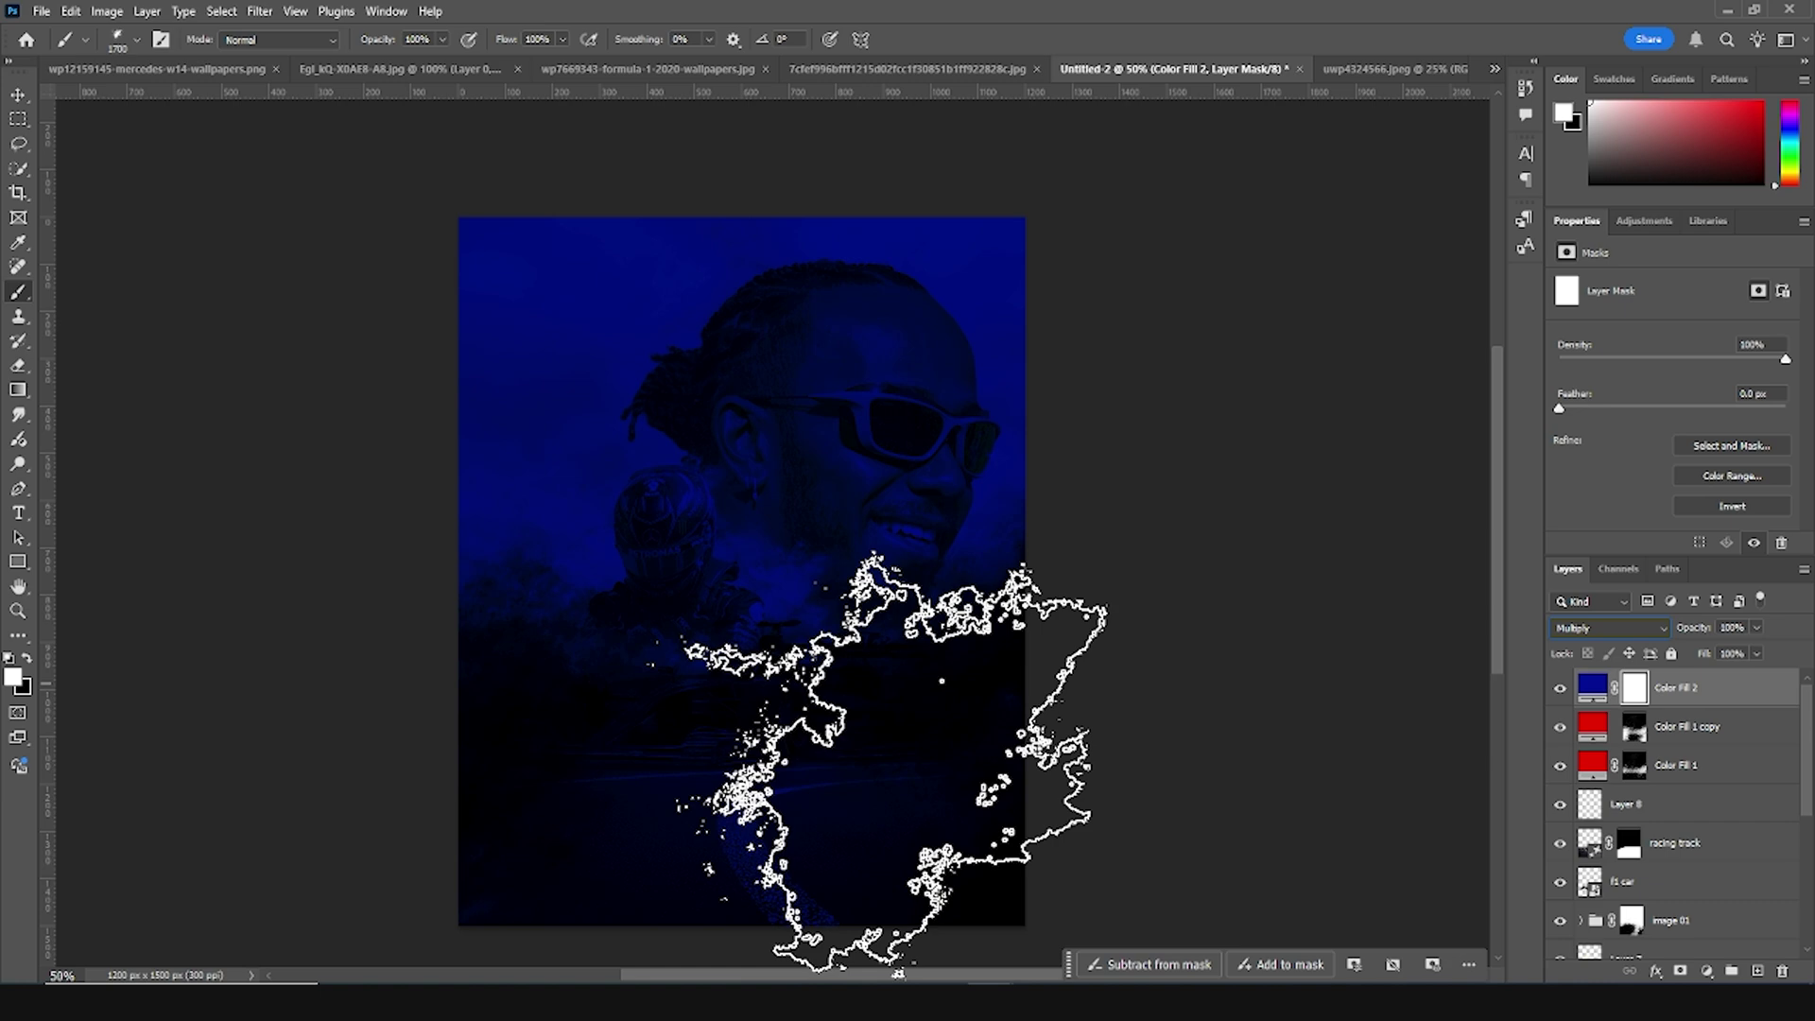
{"action": "left_click", "coordinate": [26, 659]}
{"action": "mouse_move", "coordinate": [744, 747]}
{"action": "left_mouse_down"}
{"action": "mouse_move", "coordinate": [311, 843]}
{"action": "mouse_move", "coordinate": [1062, 913]}
{"action": "mouse_move", "coordinate": [879, 434]}
{"action": "mouse_move", "coordinate": [780, 709]}
{"action": "mouse_move", "coordinate": [1068, 385]}
{"action": "mouse_move", "coordinate": [345, 598]}
{"action": "mouse_move", "coordinate": [300, 569]}
{"action": "left_mouse_up"}
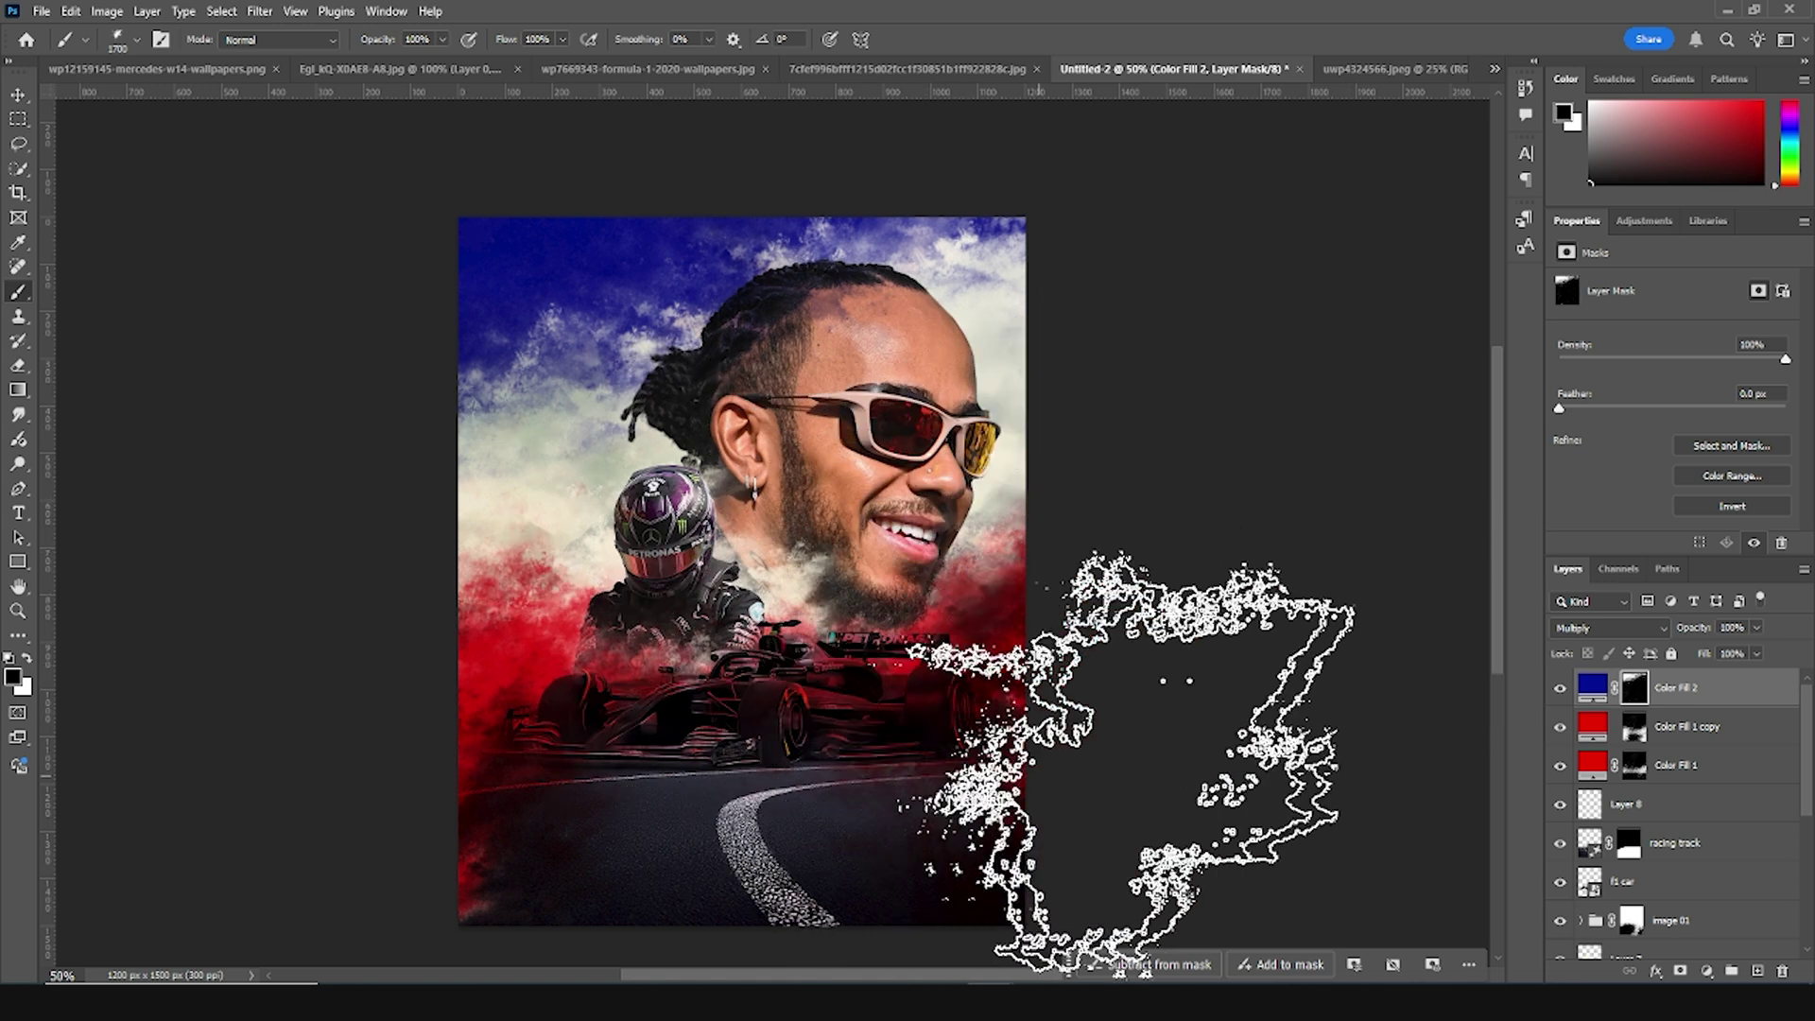
Add a Color Lookup adjustment layer above the blue fill and load the 3D LUT windyaqua.CUBE from the windy blue tone folder
{"action": "left_click", "coordinate": [1706, 972]}
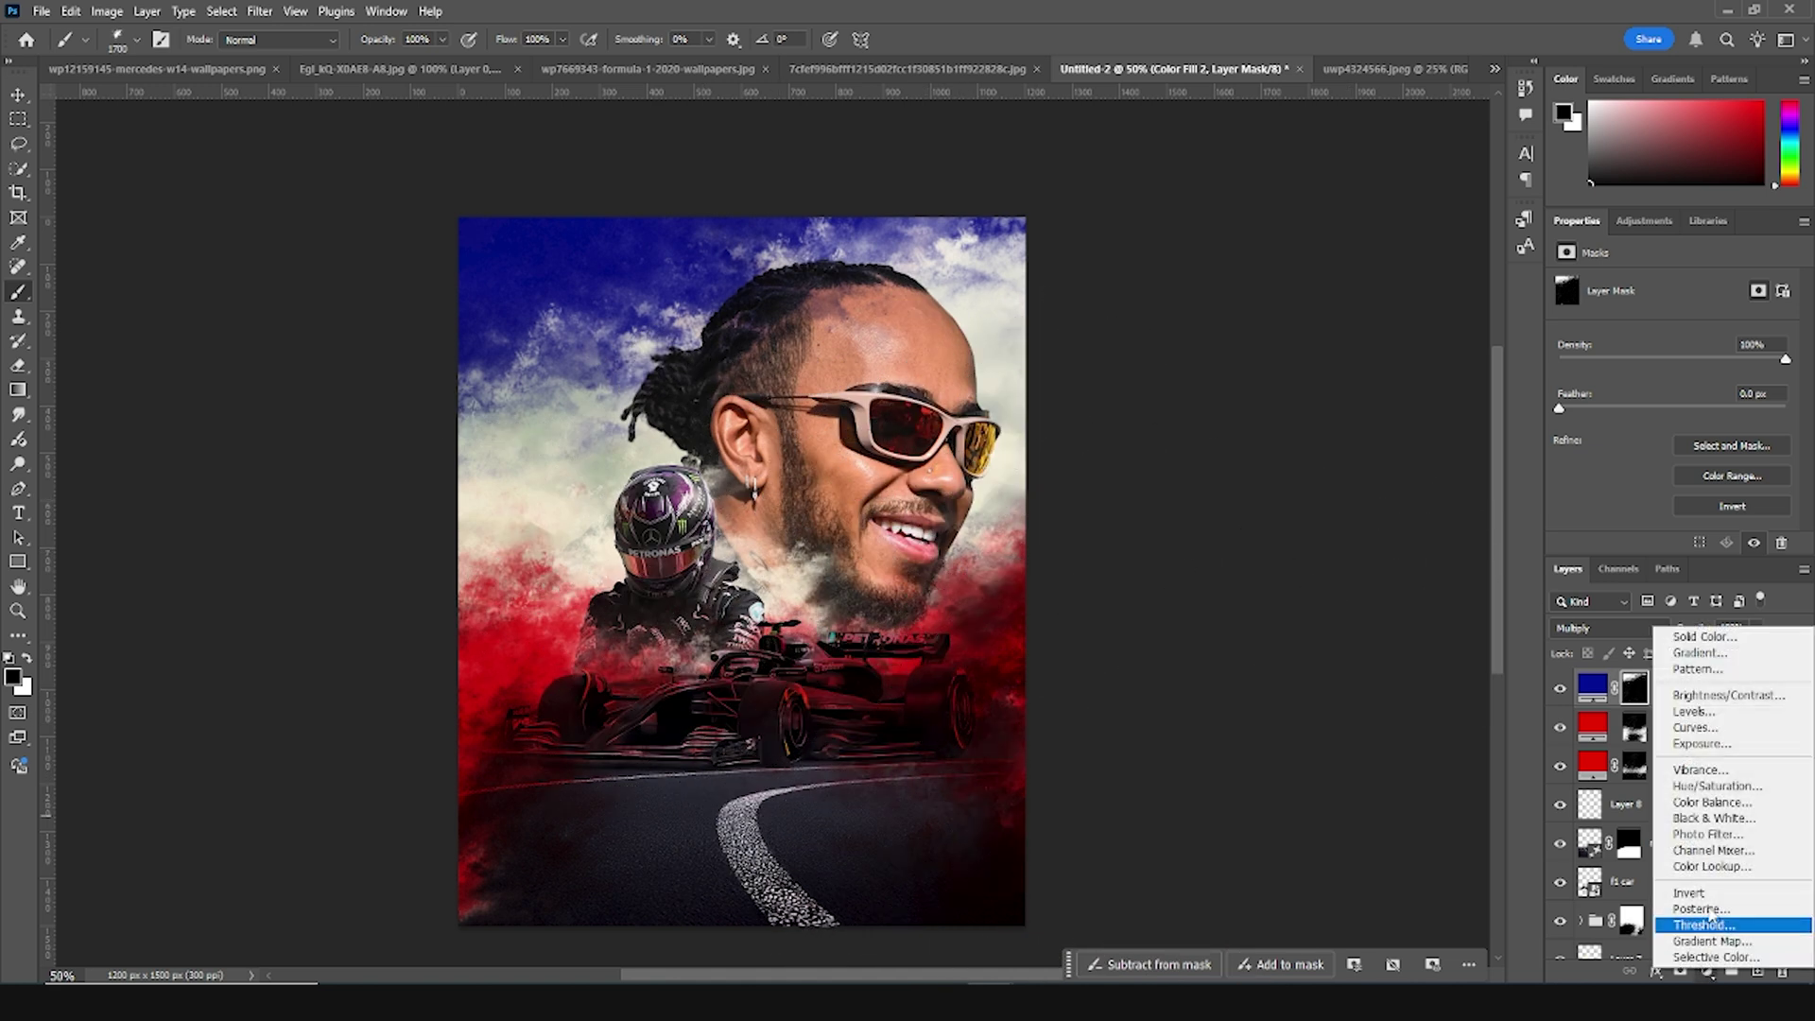
{"action": "left_click", "coordinate": [1719, 868]}
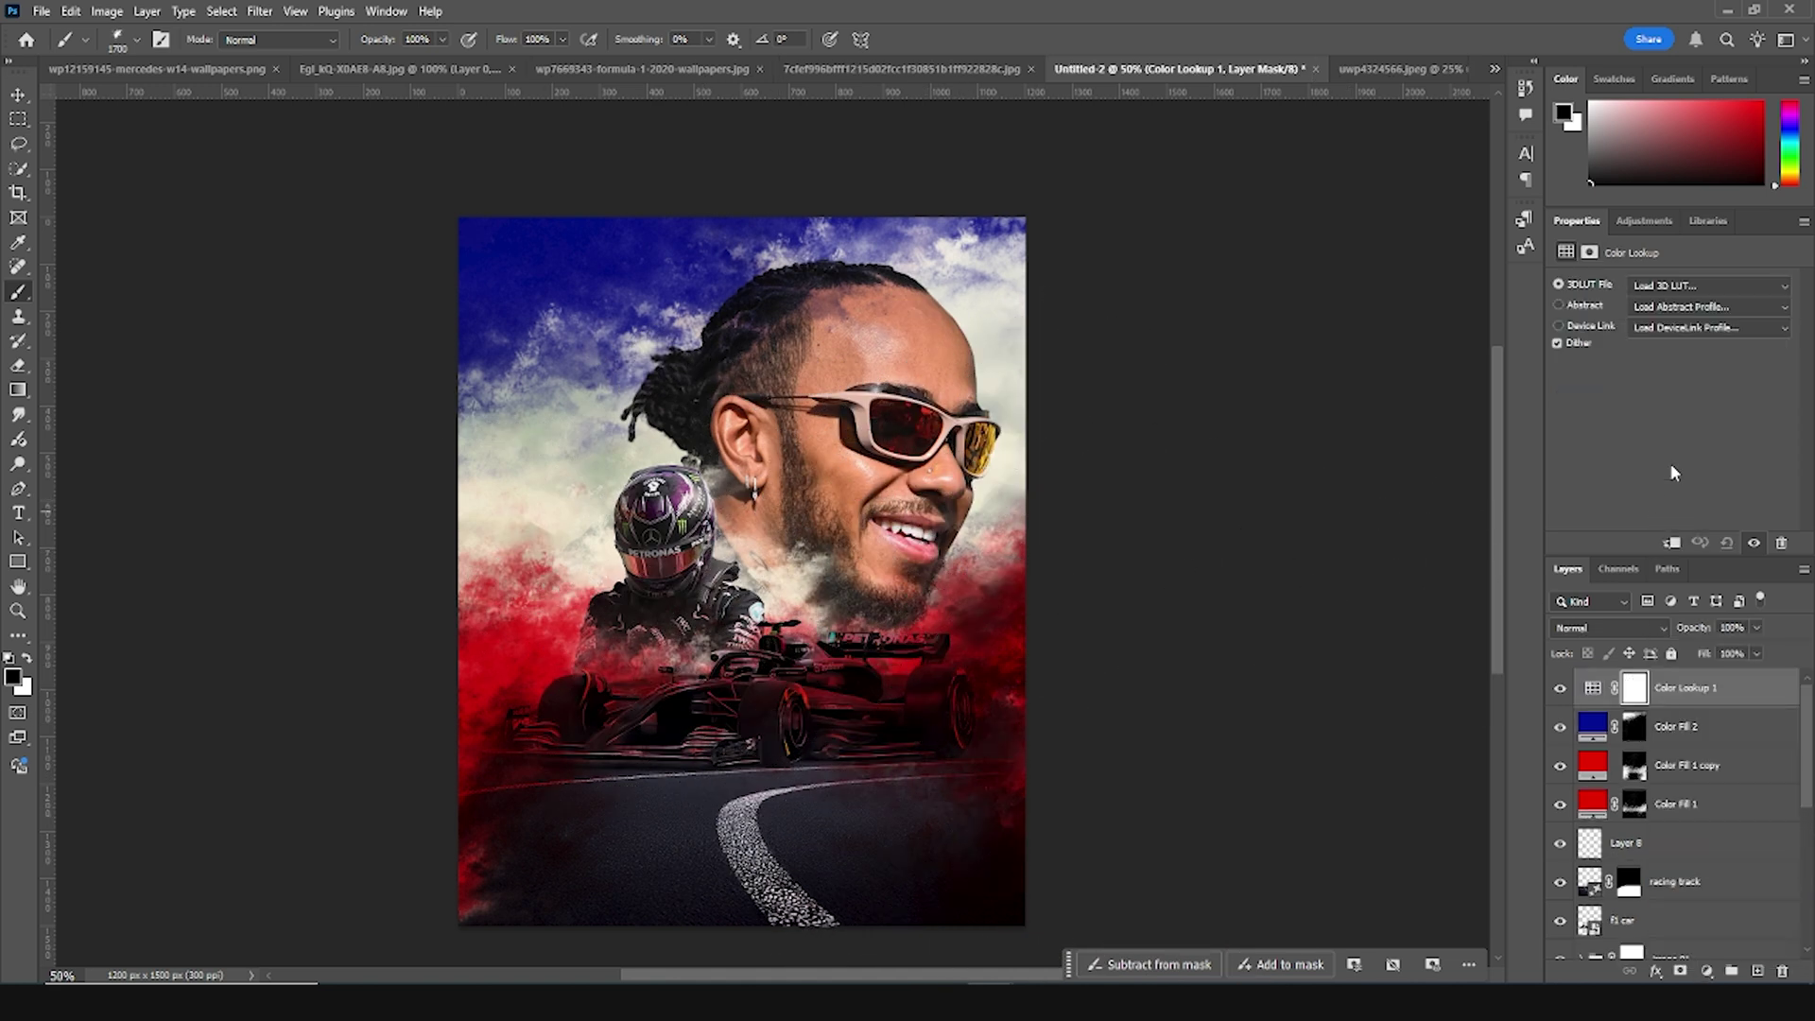
{"action": "left_click", "coordinate": [1674, 286]}
{"action": "left_click", "coordinate": [1650, 304]}
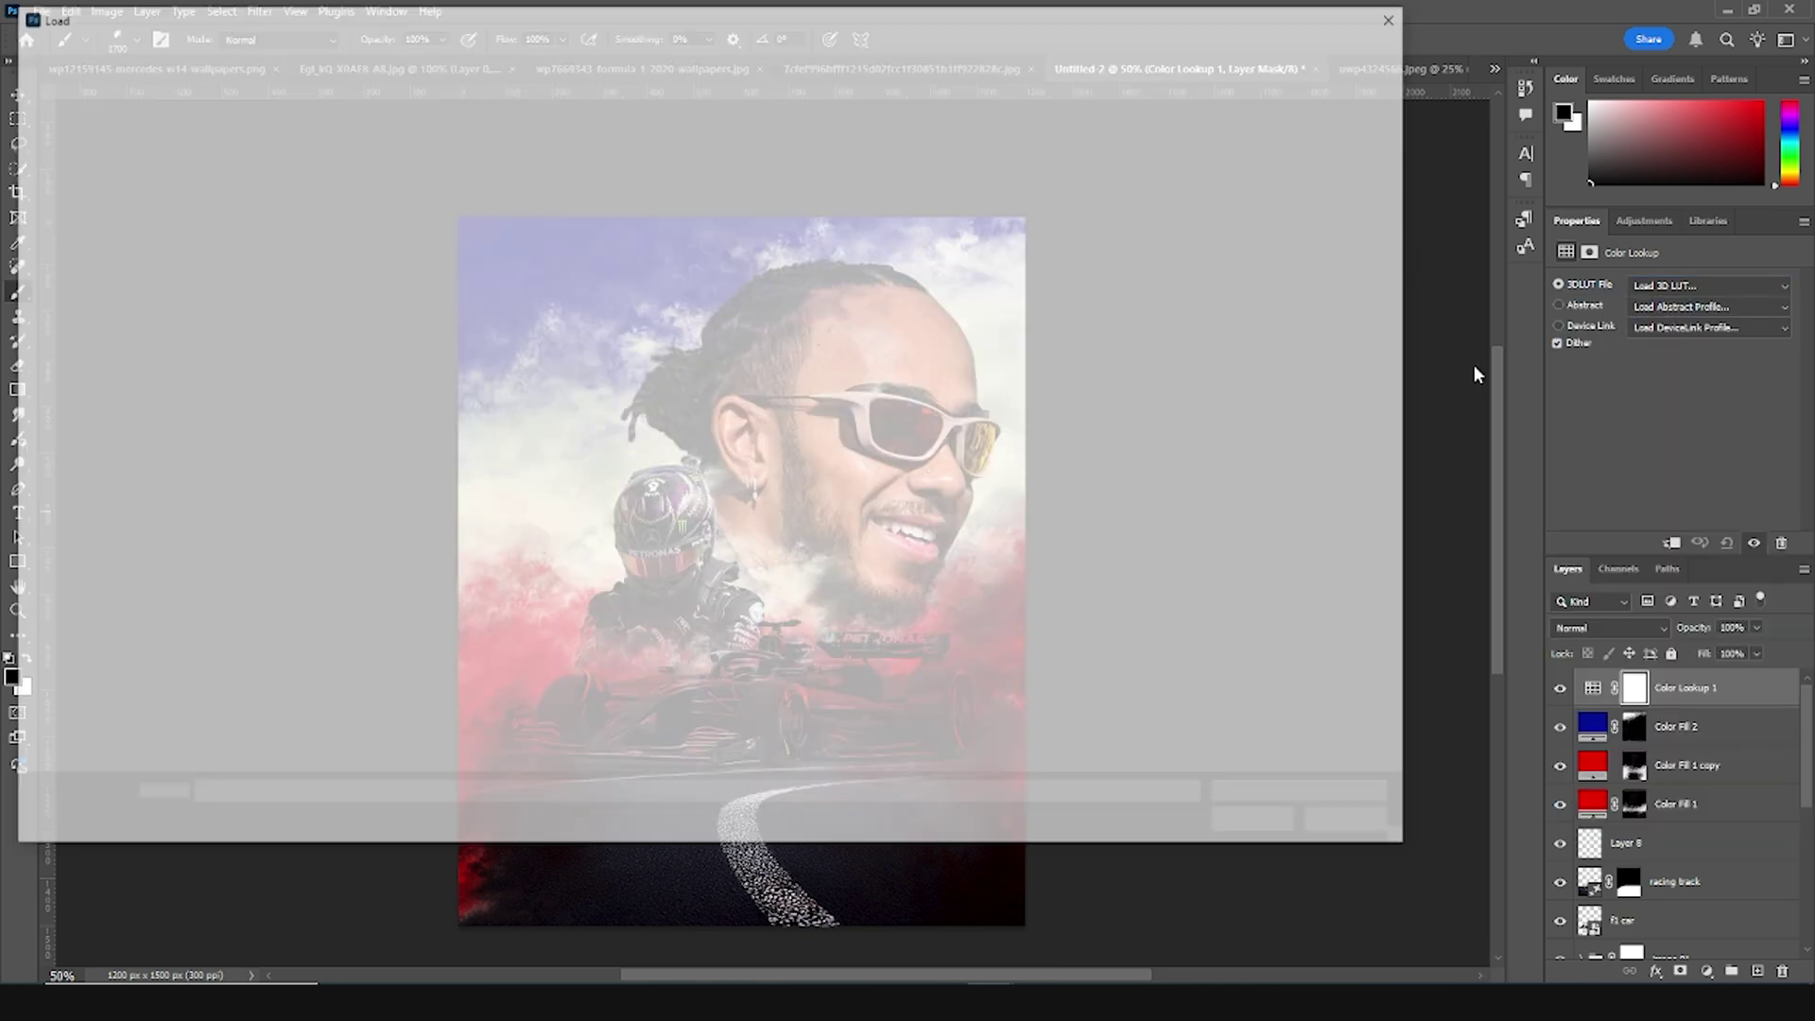
{"action": "left_click", "coordinate": [270, 132]}
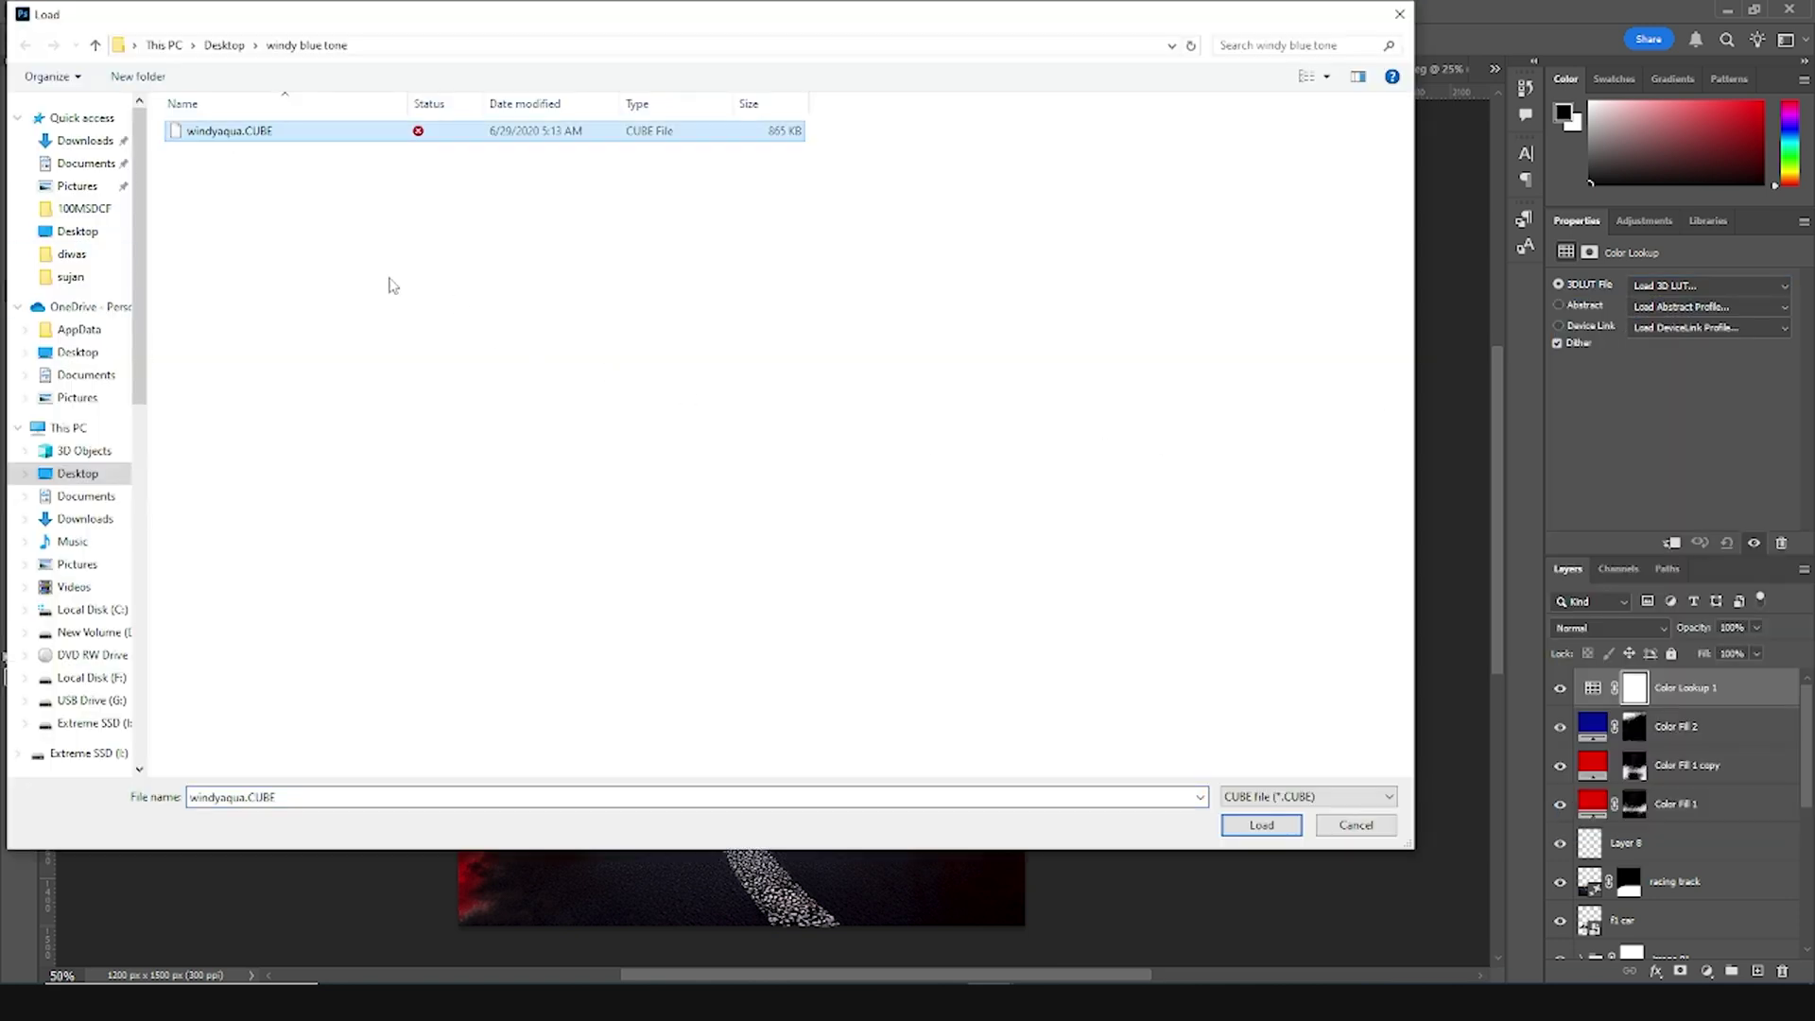
{"action": "left_click", "coordinate": [1275, 835]}
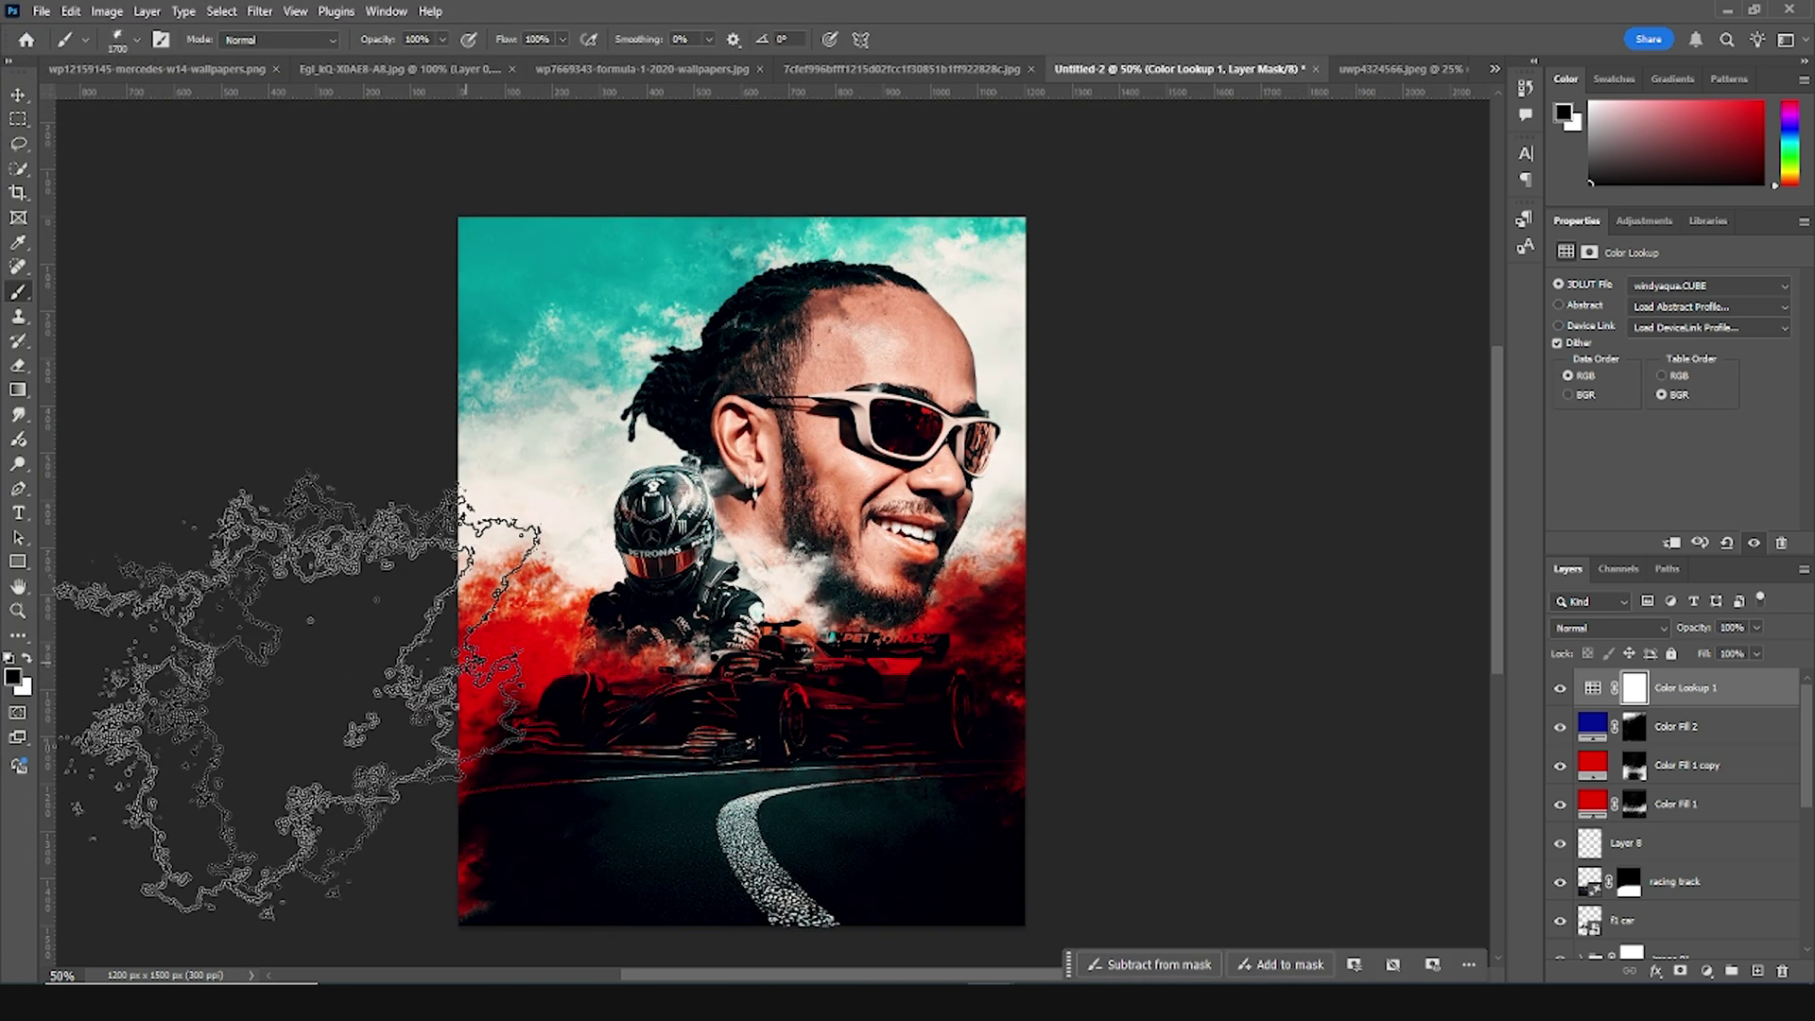
Change the blue fill layer's color to #0a4a7c
{"action": "double_click", "coordinate": [1591, 730]}
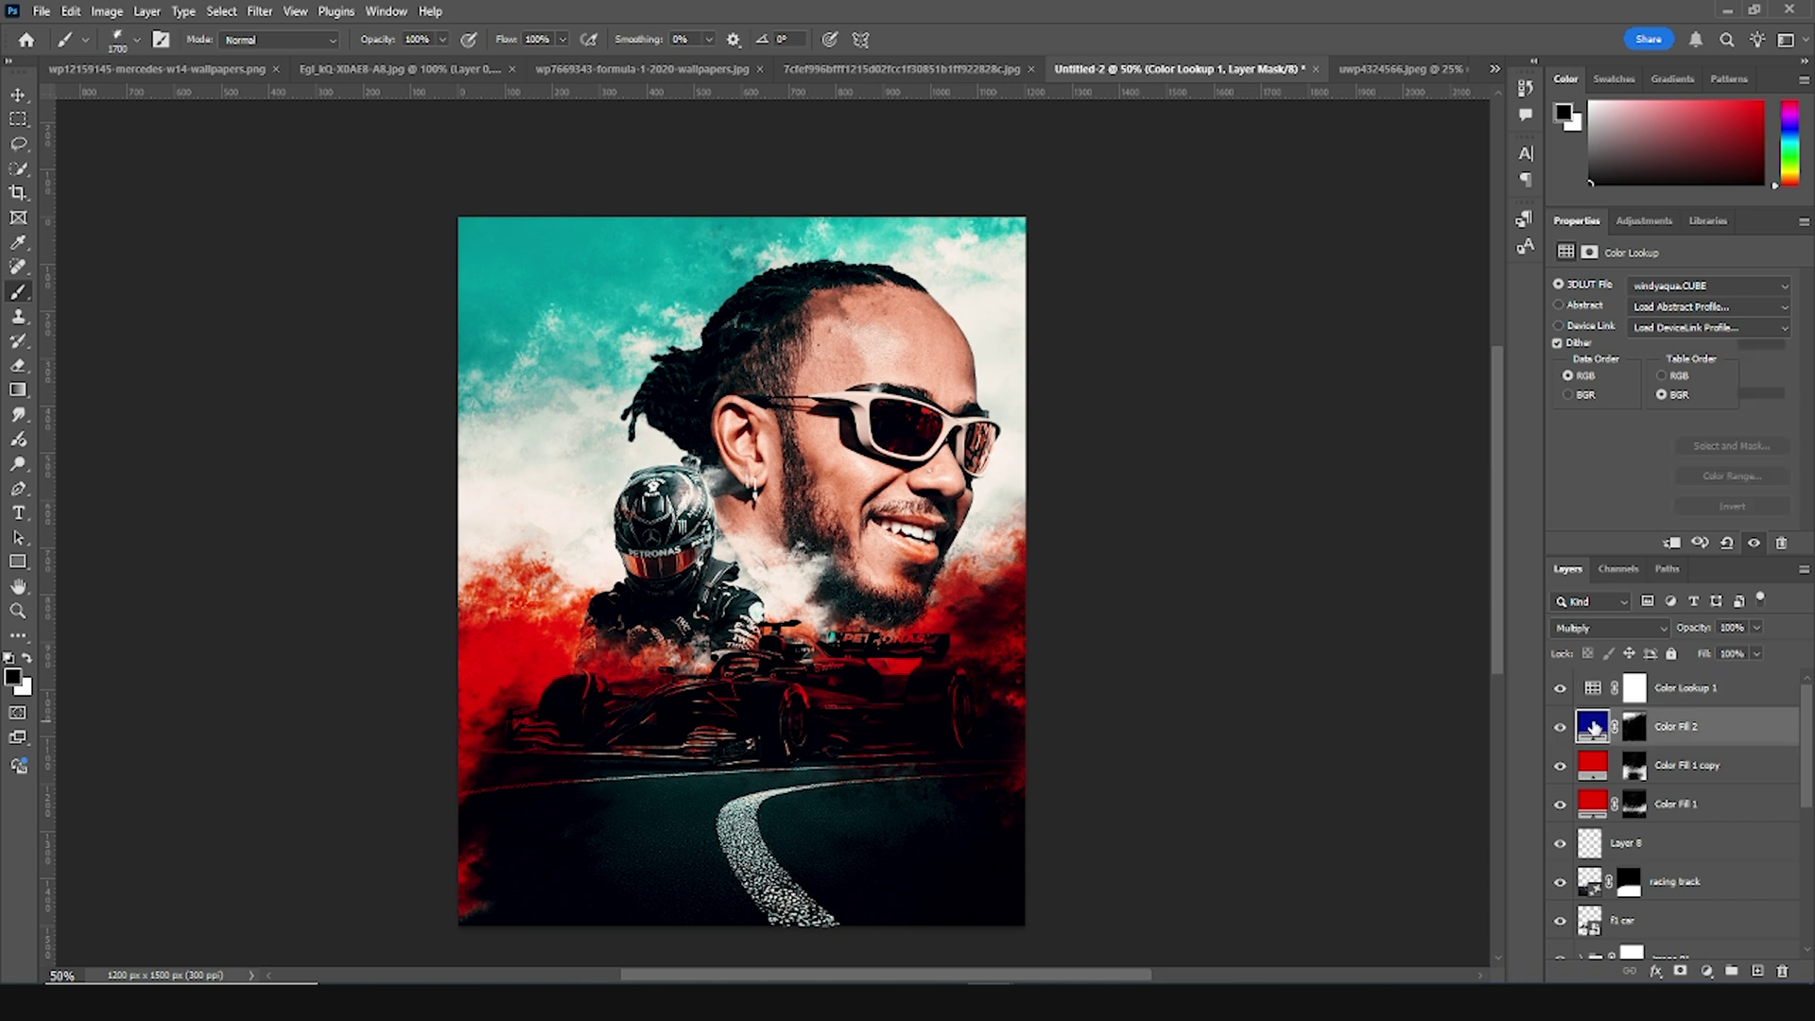
{"action": "left_click", "coordinate": [1488, 556]}
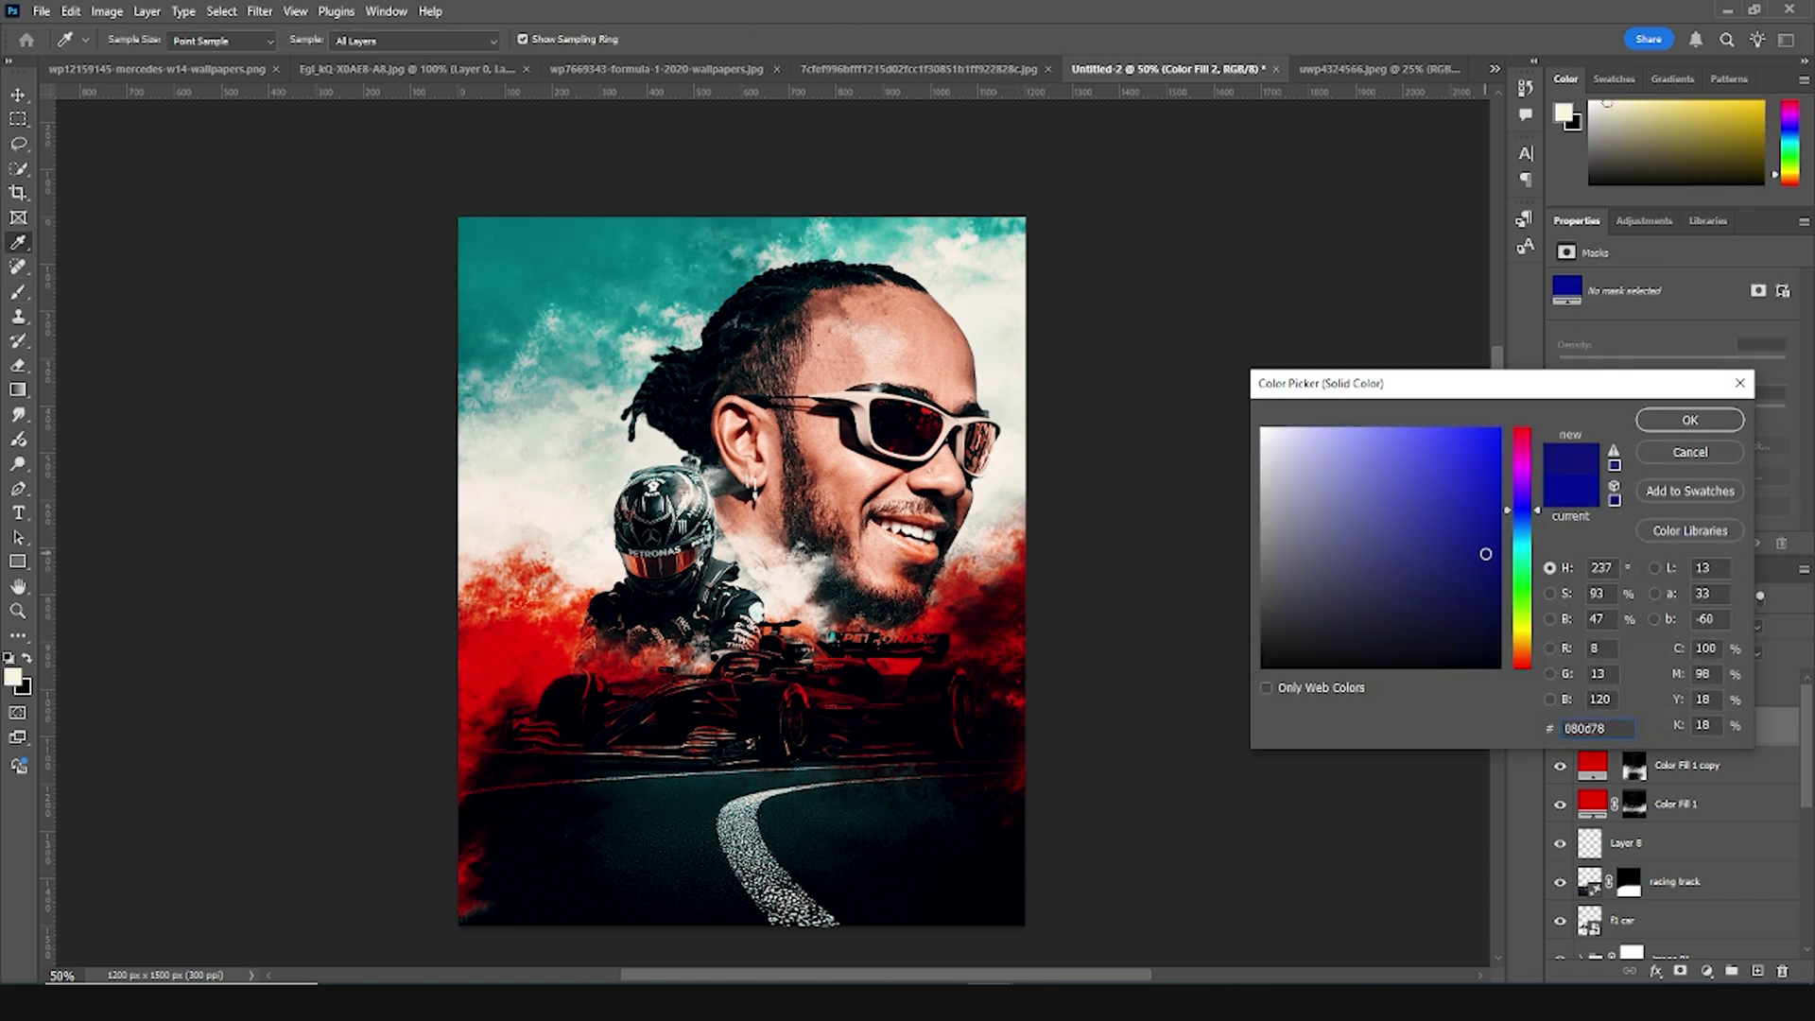
{"action": "left_click", "coordinate": [1525, 523]}
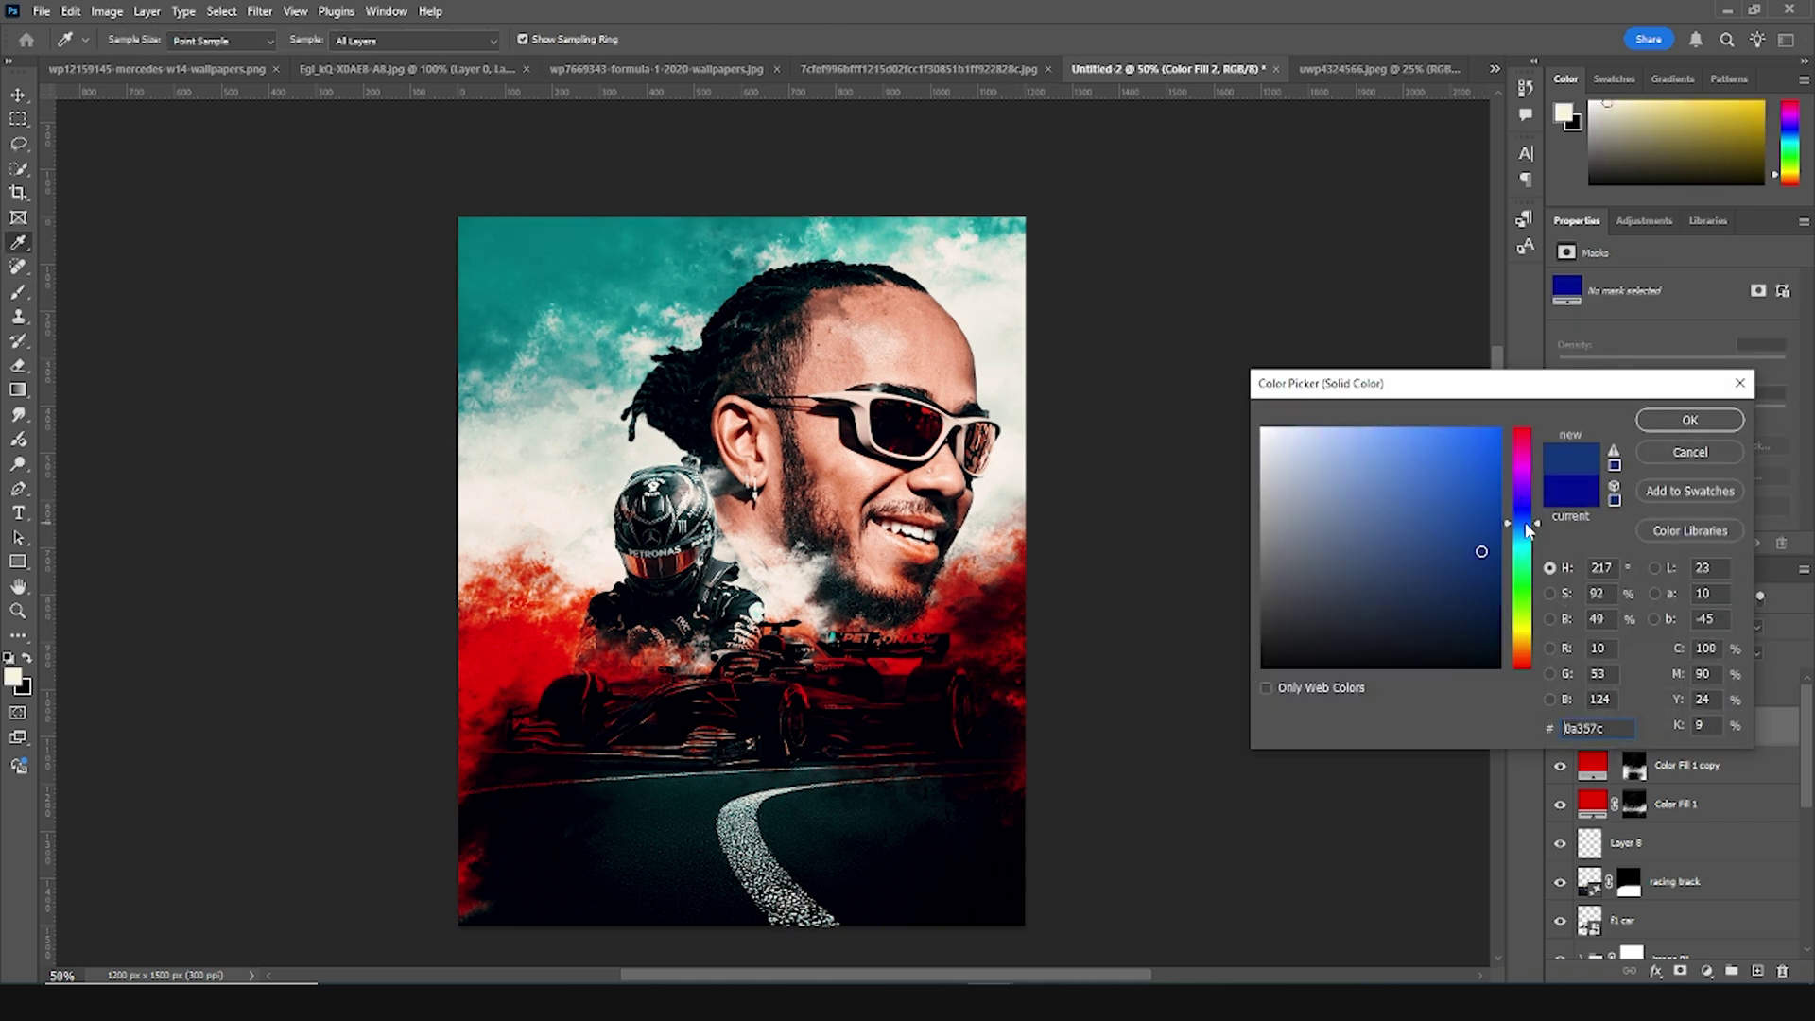
{"action": "left_click_drag", "start_coordinate": [1531, 535], "coordinate": [1534, 536]}
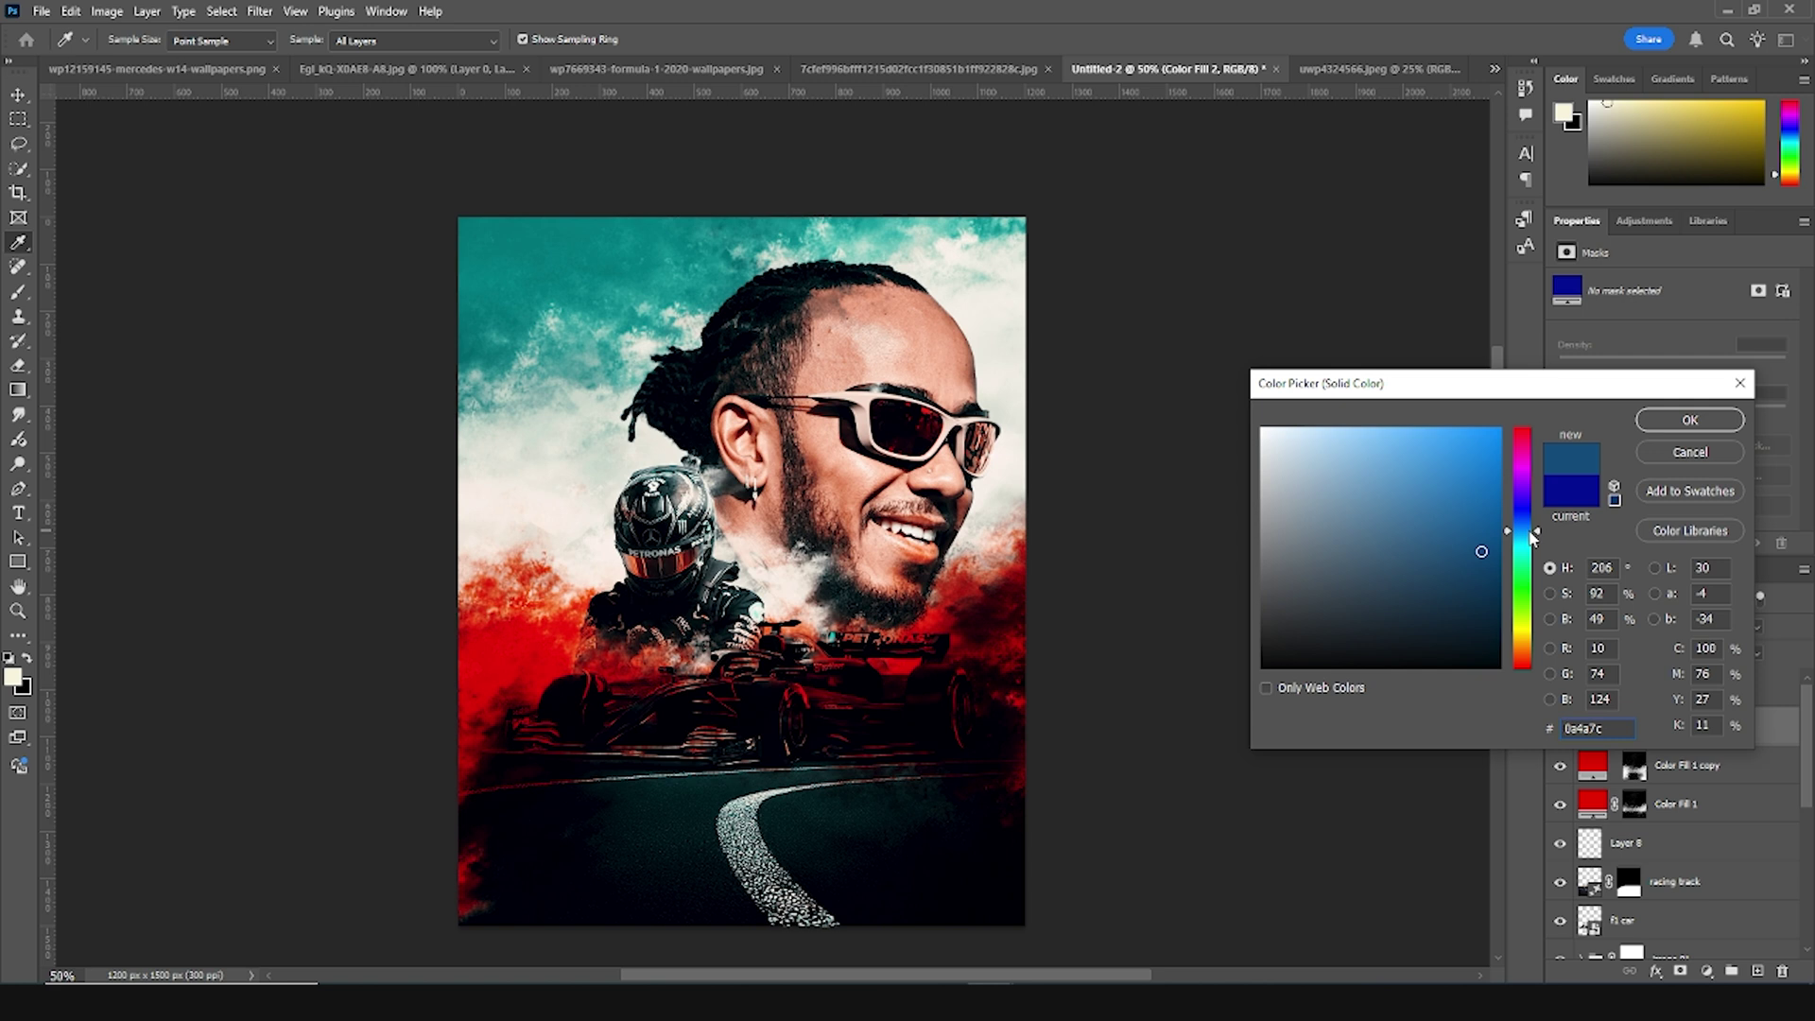
{"action": "left_click", "coordinate": [1662, 426]}
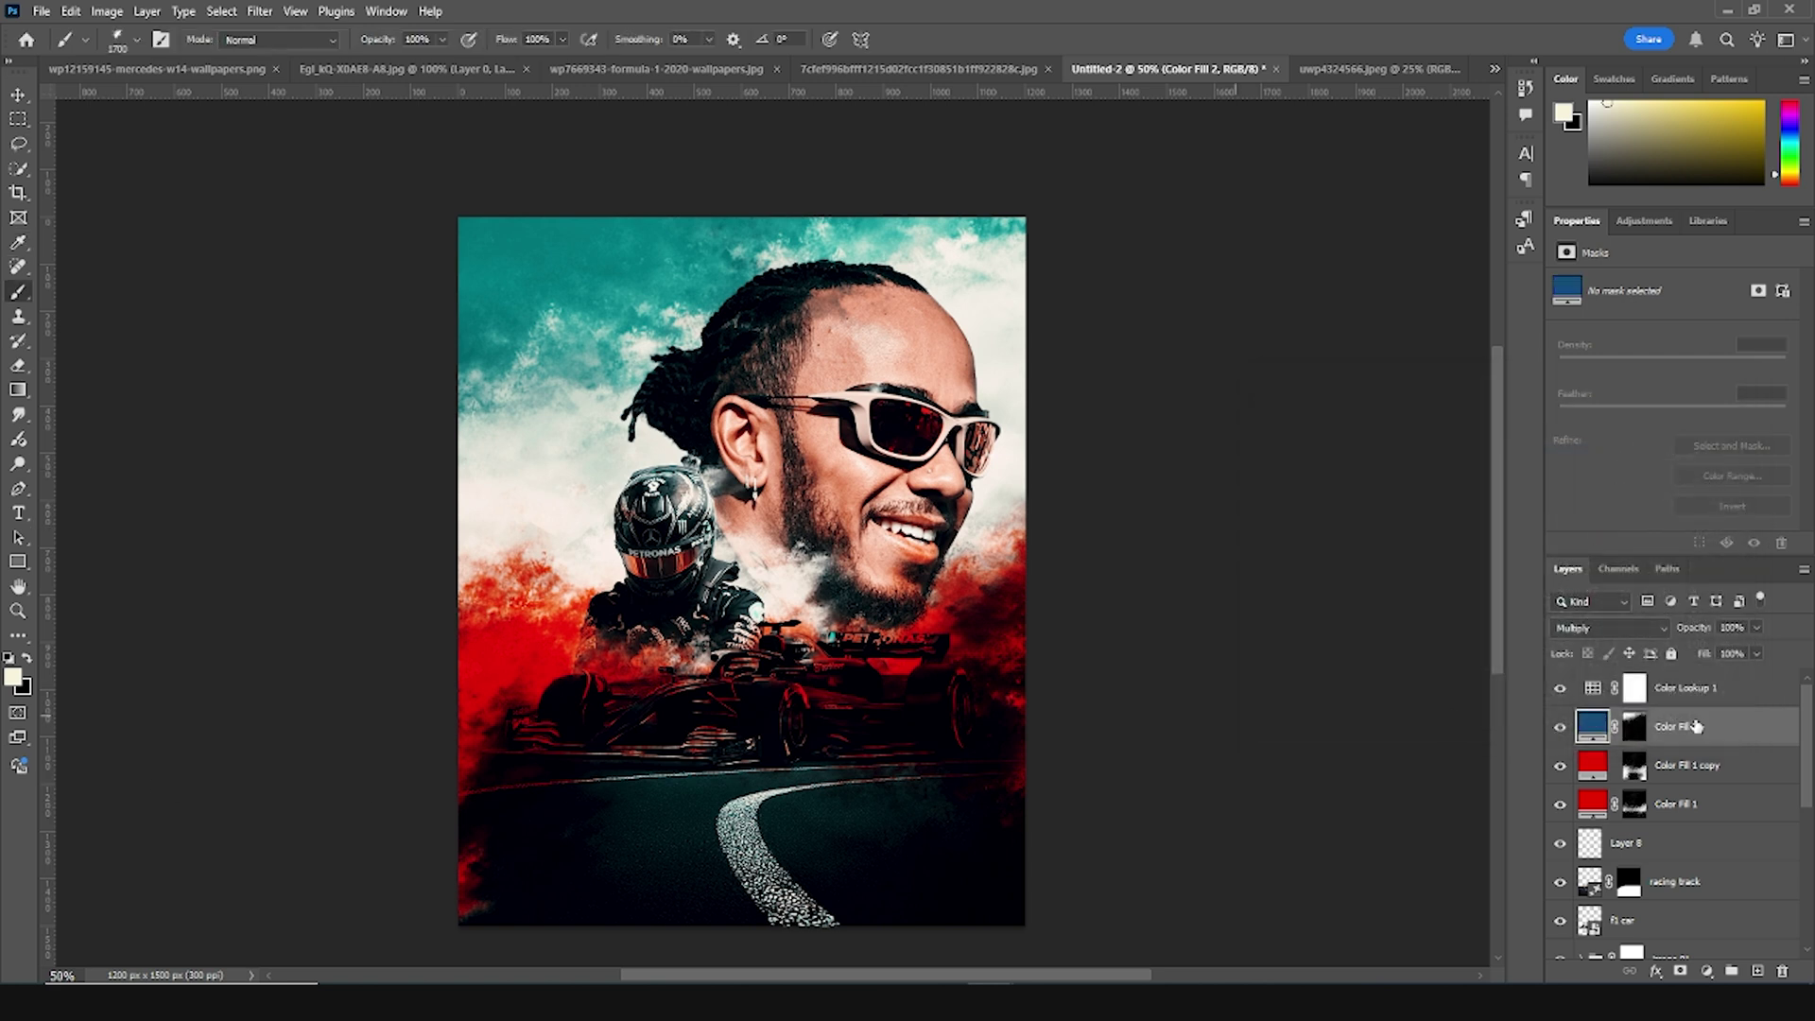
Paint black on the masks of both red fill layers to clear the red from the car and the middle of the track
{"action": "left_click", "coordinate": [1636, 781]}
{"action": "left_click", "coordinate": [721, 714]}
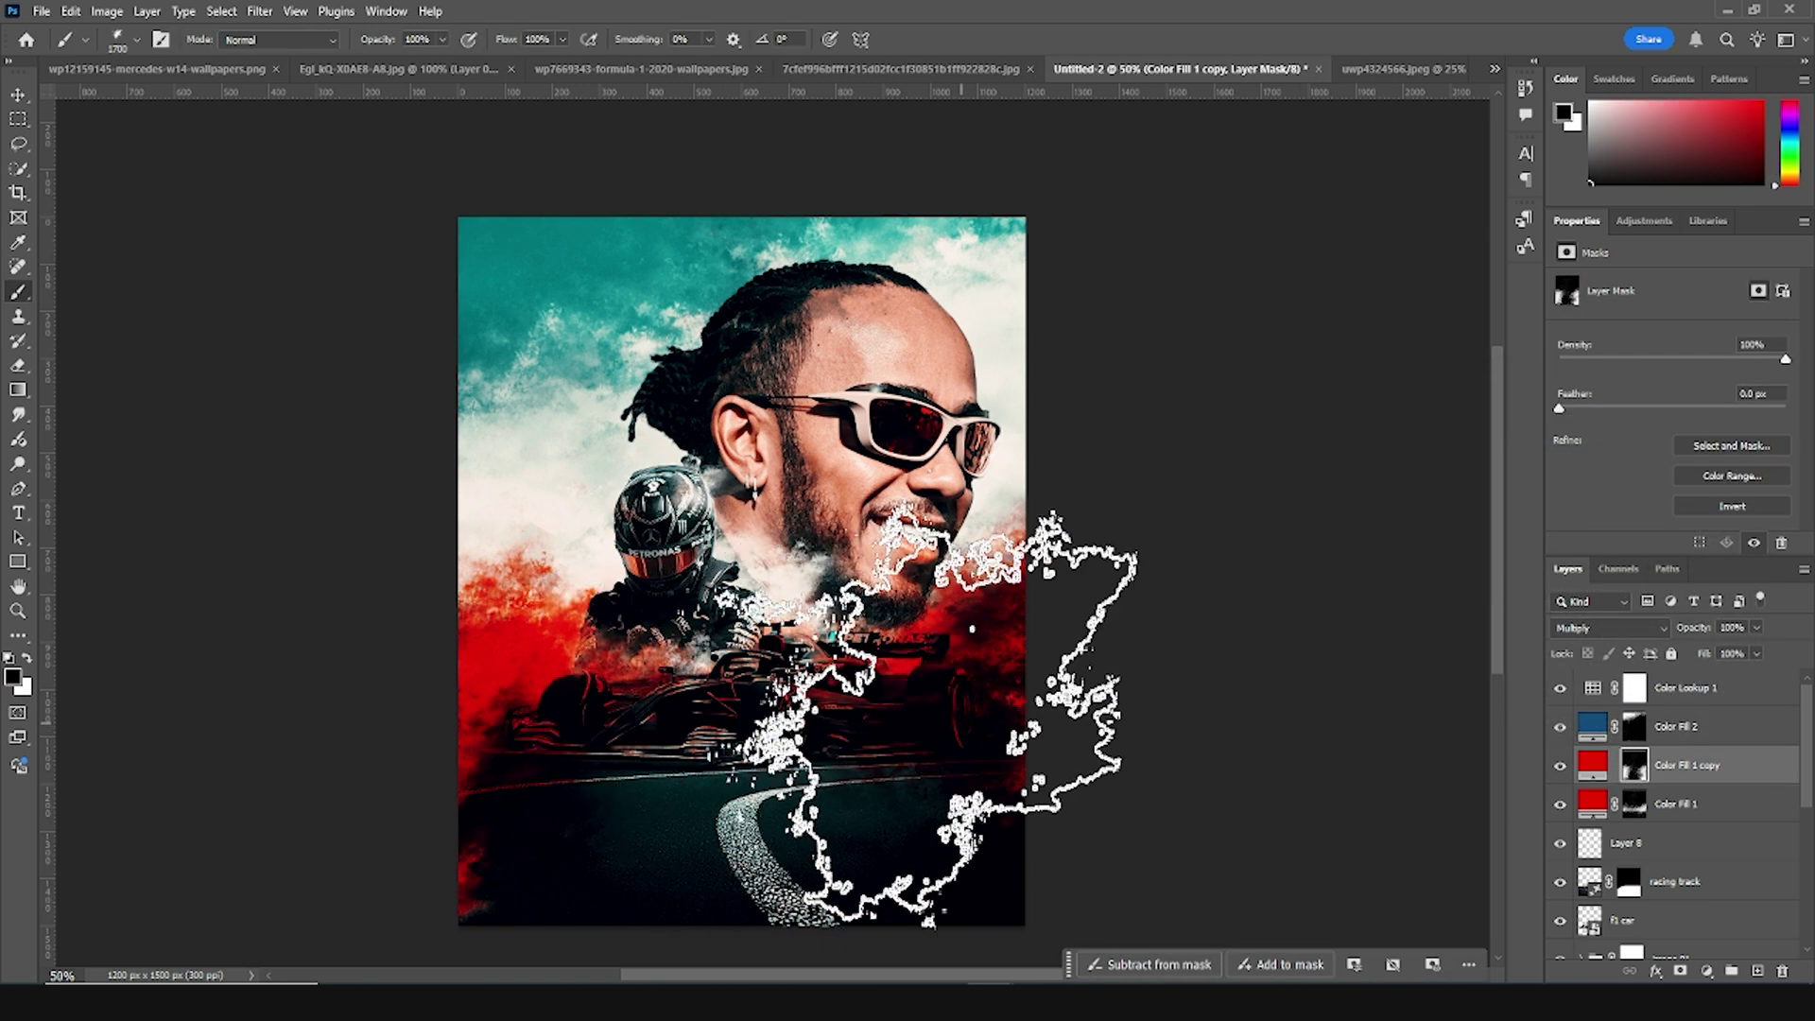
{"action": "left_click", "coordinate": [834, 722]}
{"action": "left_click", "coordinate": [1634, 810]}
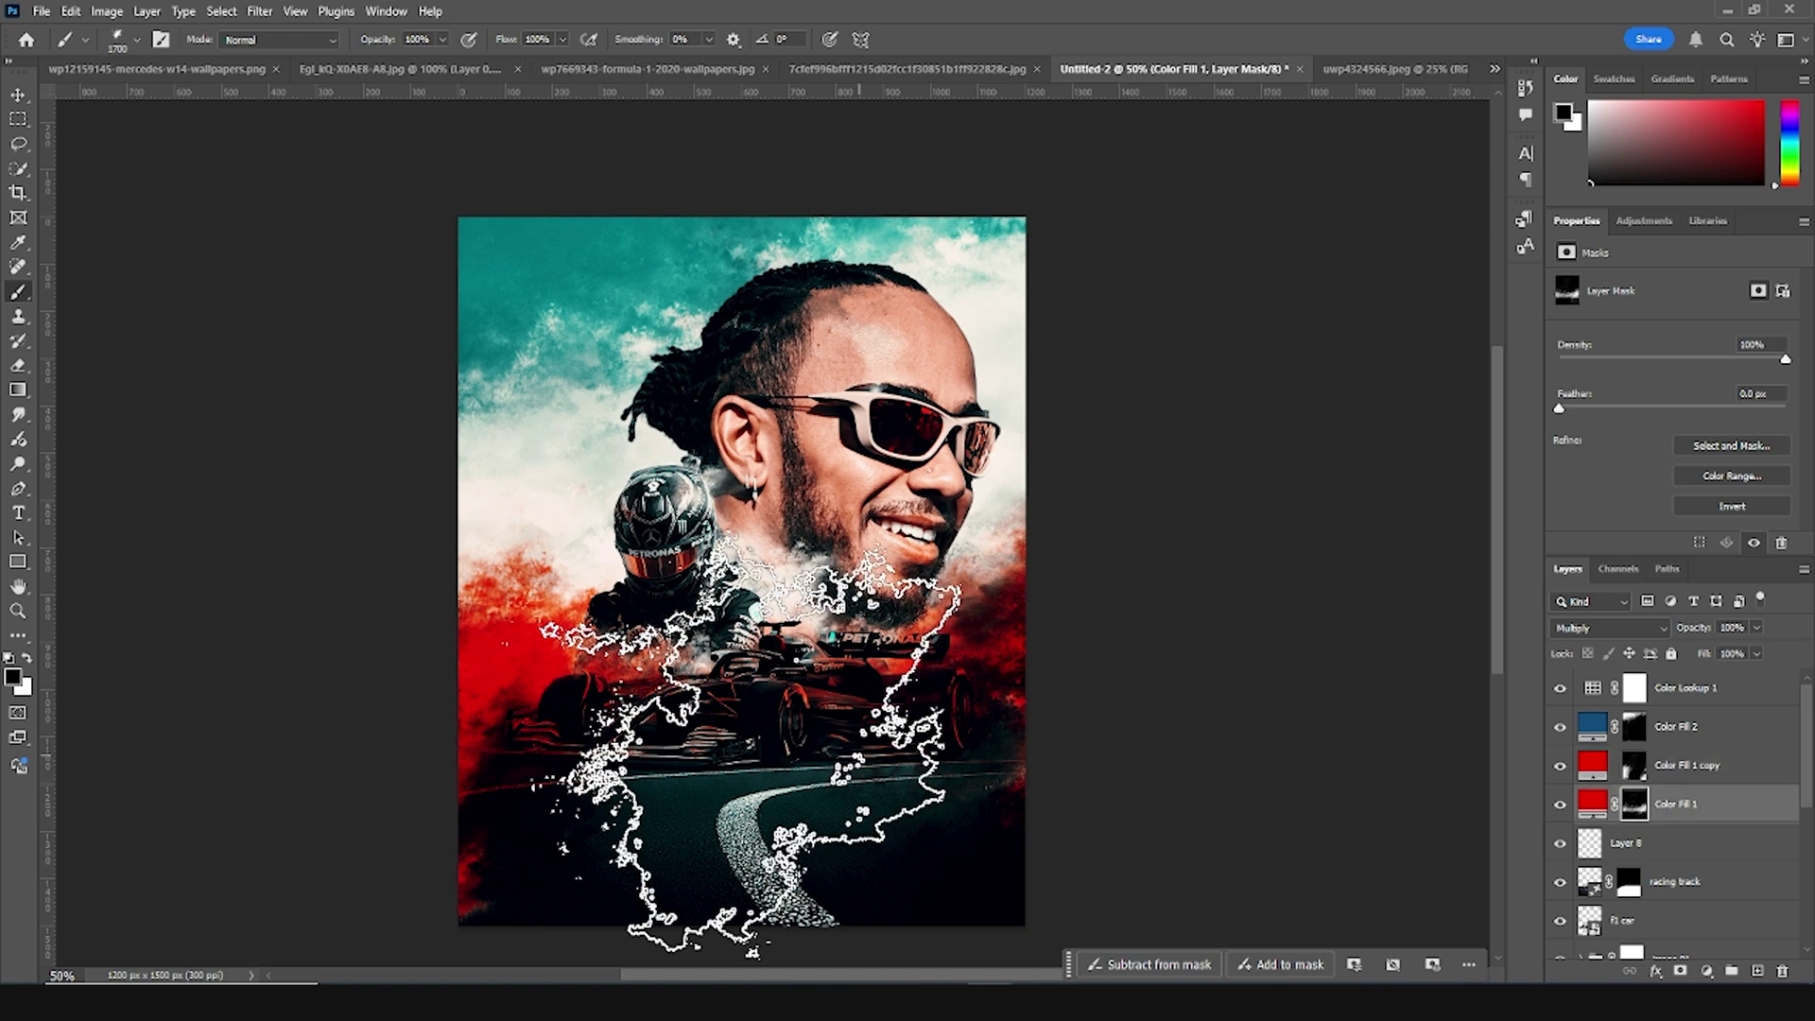
{"action": "left_click", "coordinate": [788, 728]}
{"action": "left_click", "coordinate": [546, 760]}
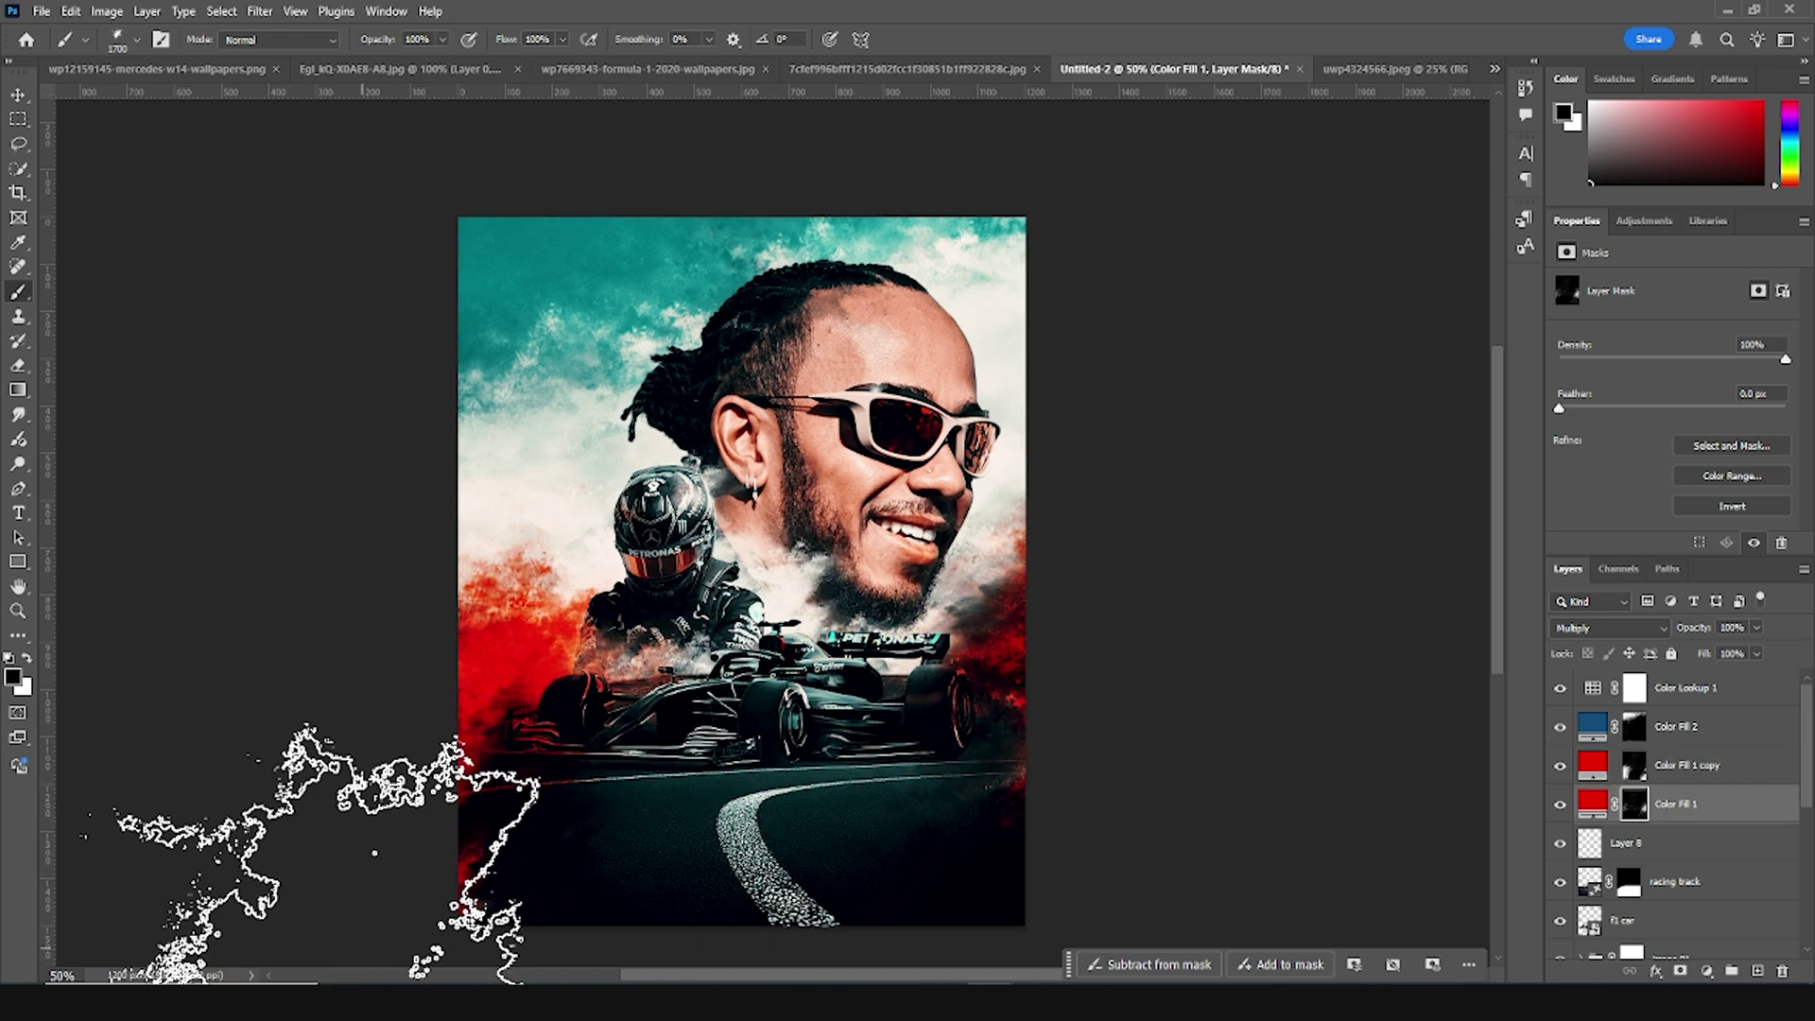
{"action": "left_click_drag", "start_coordinate": [1505, 857], "coordinate": [1635, 825]}
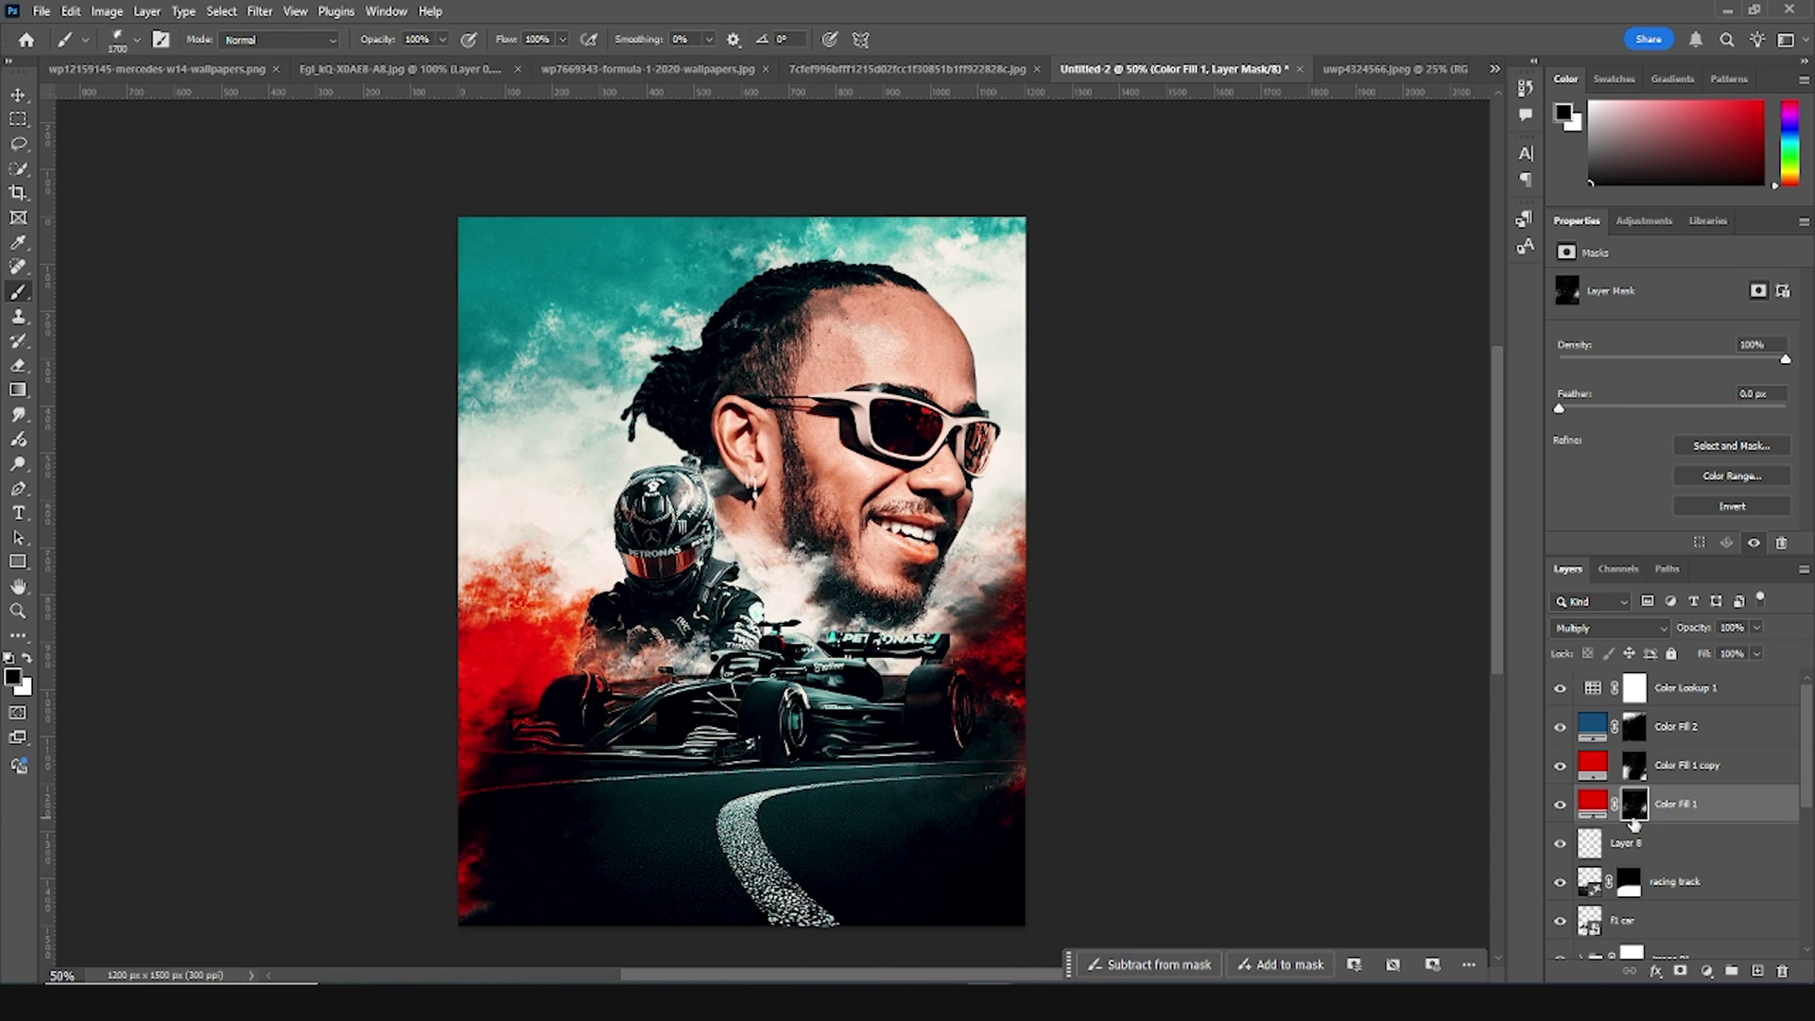
Paint black on the blue fill's mask across the upper sky, leaving only faint traces of color
{"action": "left_click", "coordinate": [1636, 727]}
{"action": "left_click", "coordinate": [27, 659]}
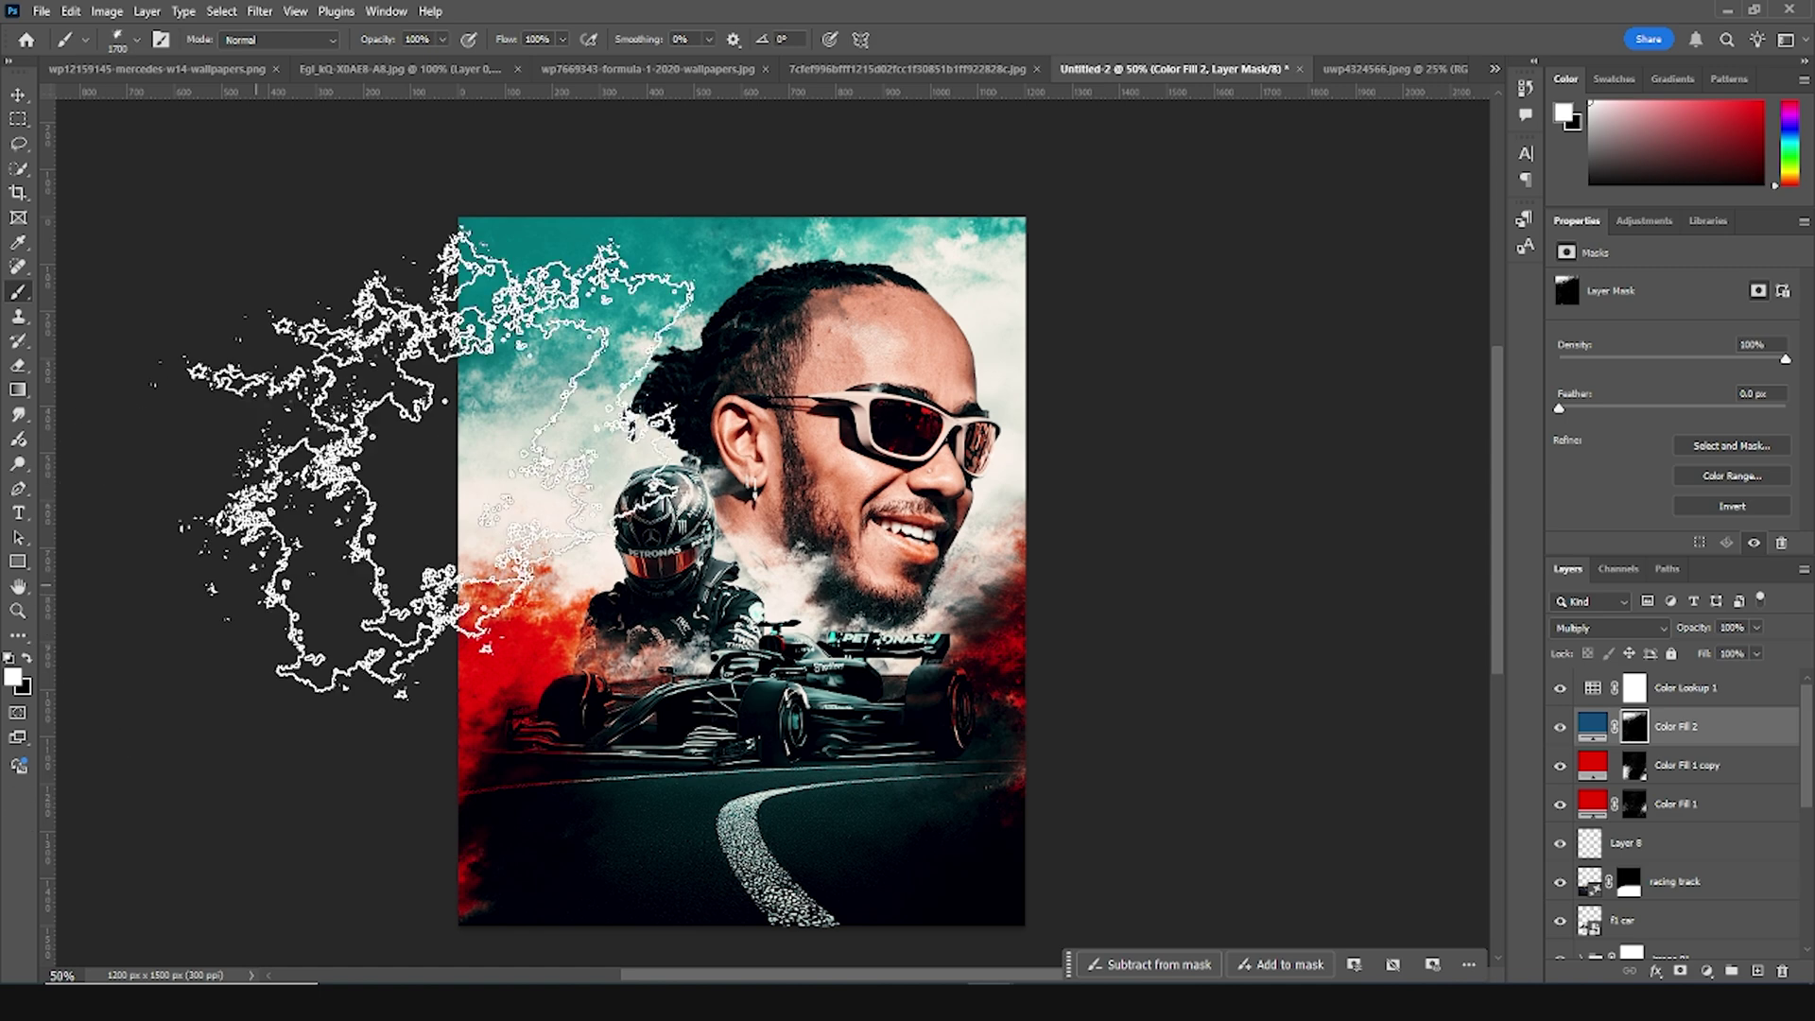
{"action": "left_click", "coordinate": [29, 659]}
{"action": "left_click", "coordinate": [463, 311]}
{"action": "left_click", "coordinate": [991, 329]}
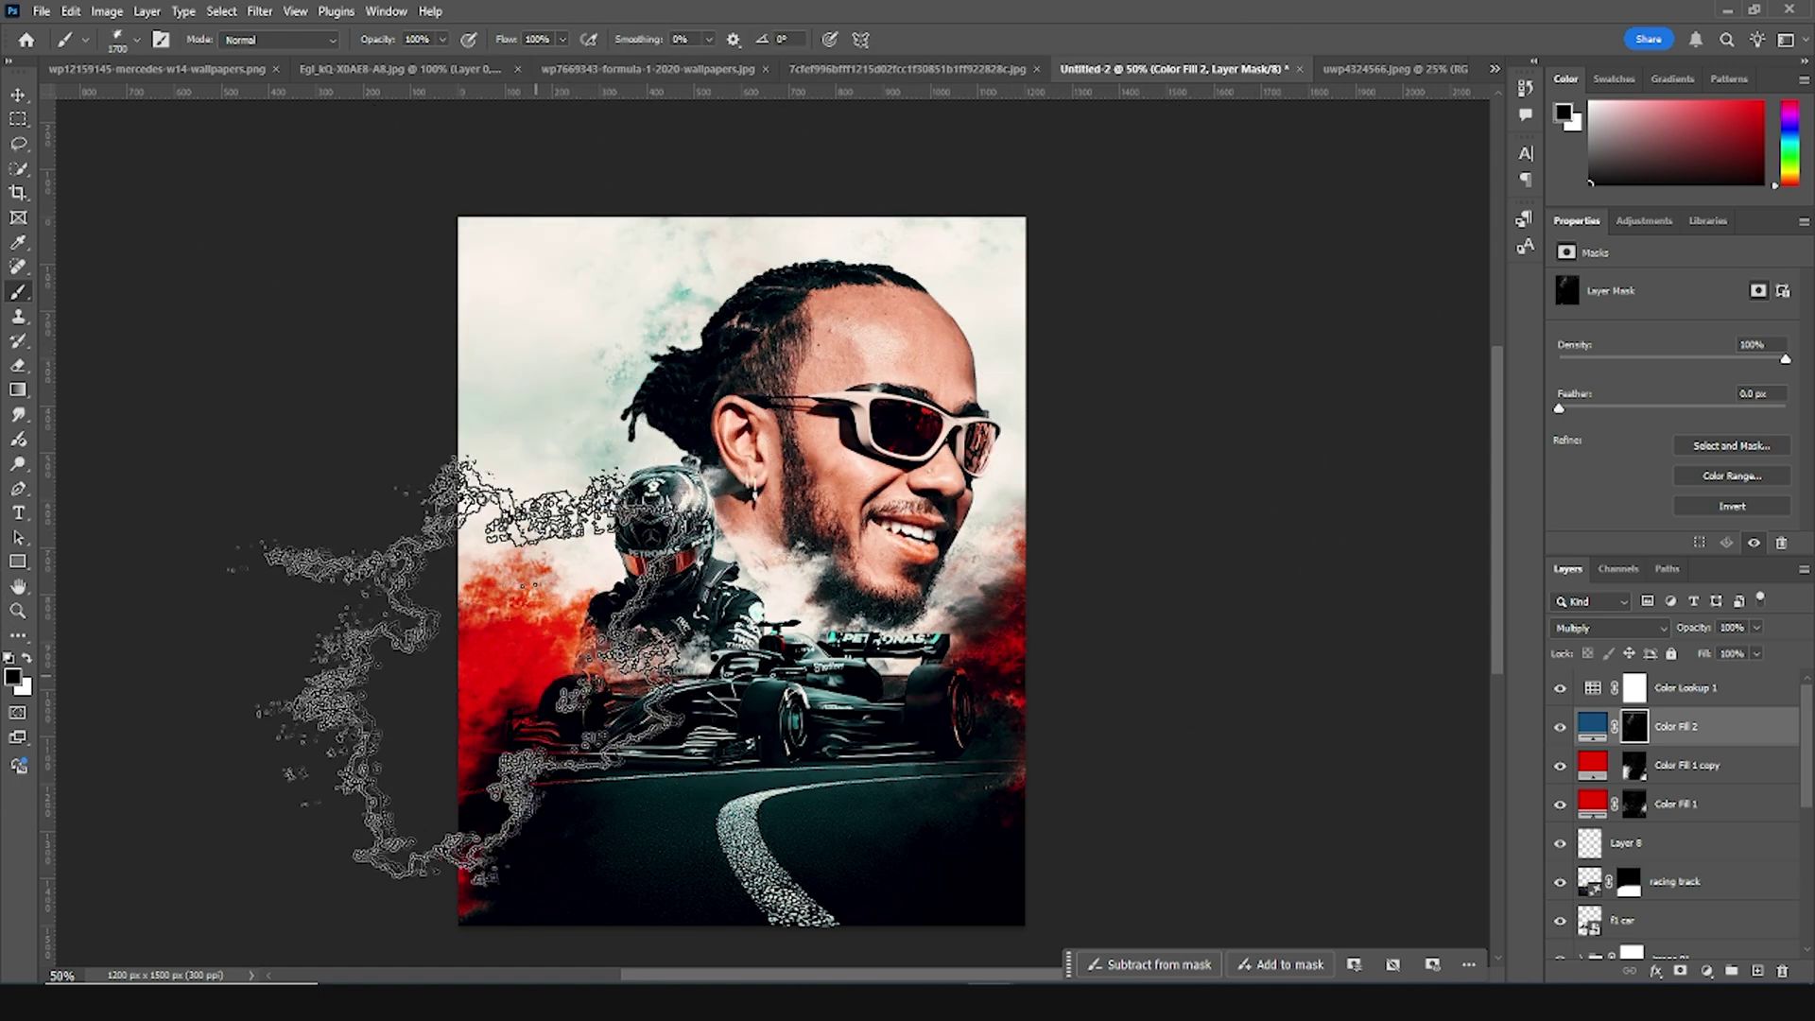
Reduce the white textured brush to 1000 px, undo the dab between driver and car, and tint the track on the blue fill's mask
{"action": "left_click", "coordinate": [31, 658]}
{"action": "key", "text": "bracketleft"}
{"action": "key", "text": "bracketleft"}
{"action": "key", "text": "bracketleft"}
{"action": "key", "text": "bracketleft"}
{"action": "key", "text": "bracketleft"}
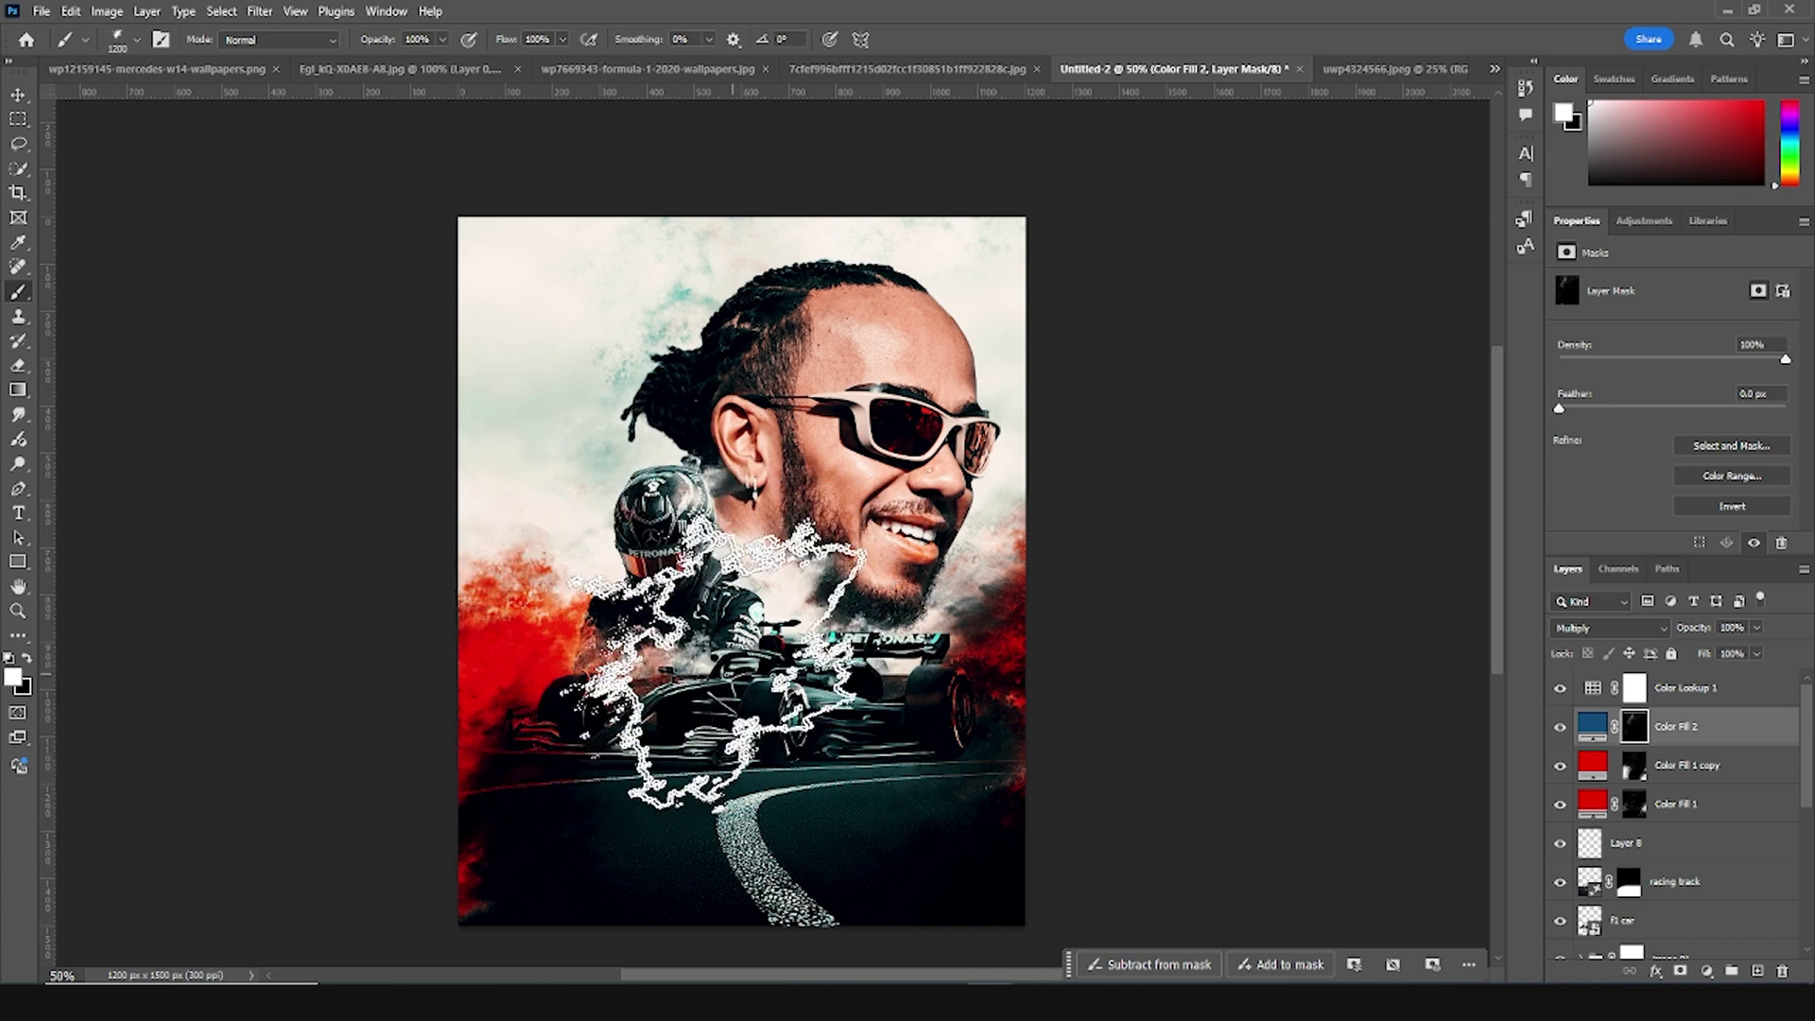
{"action": "left_click", "coordinate": [726, 679]}
{"action": "key", "text": "bracketleft"}
{"action": "key", "text": "bracketleft"}
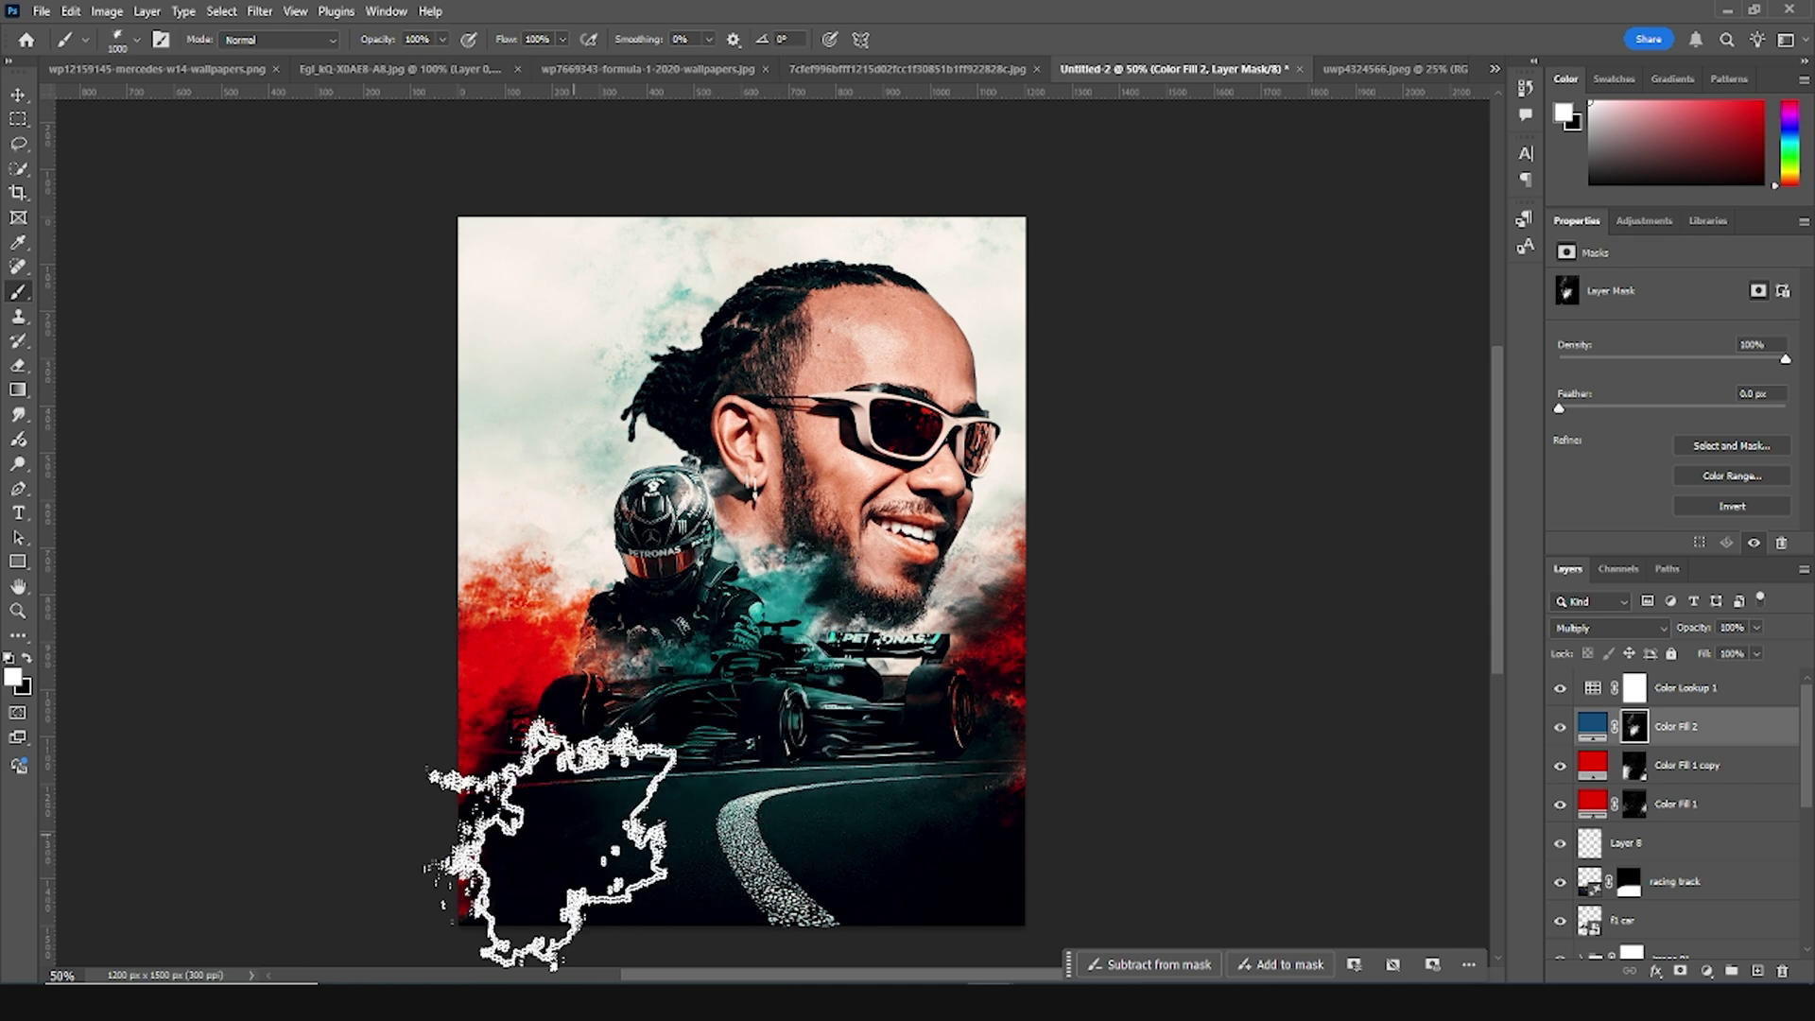
{"action": "key", "text": "ctrl+z"}
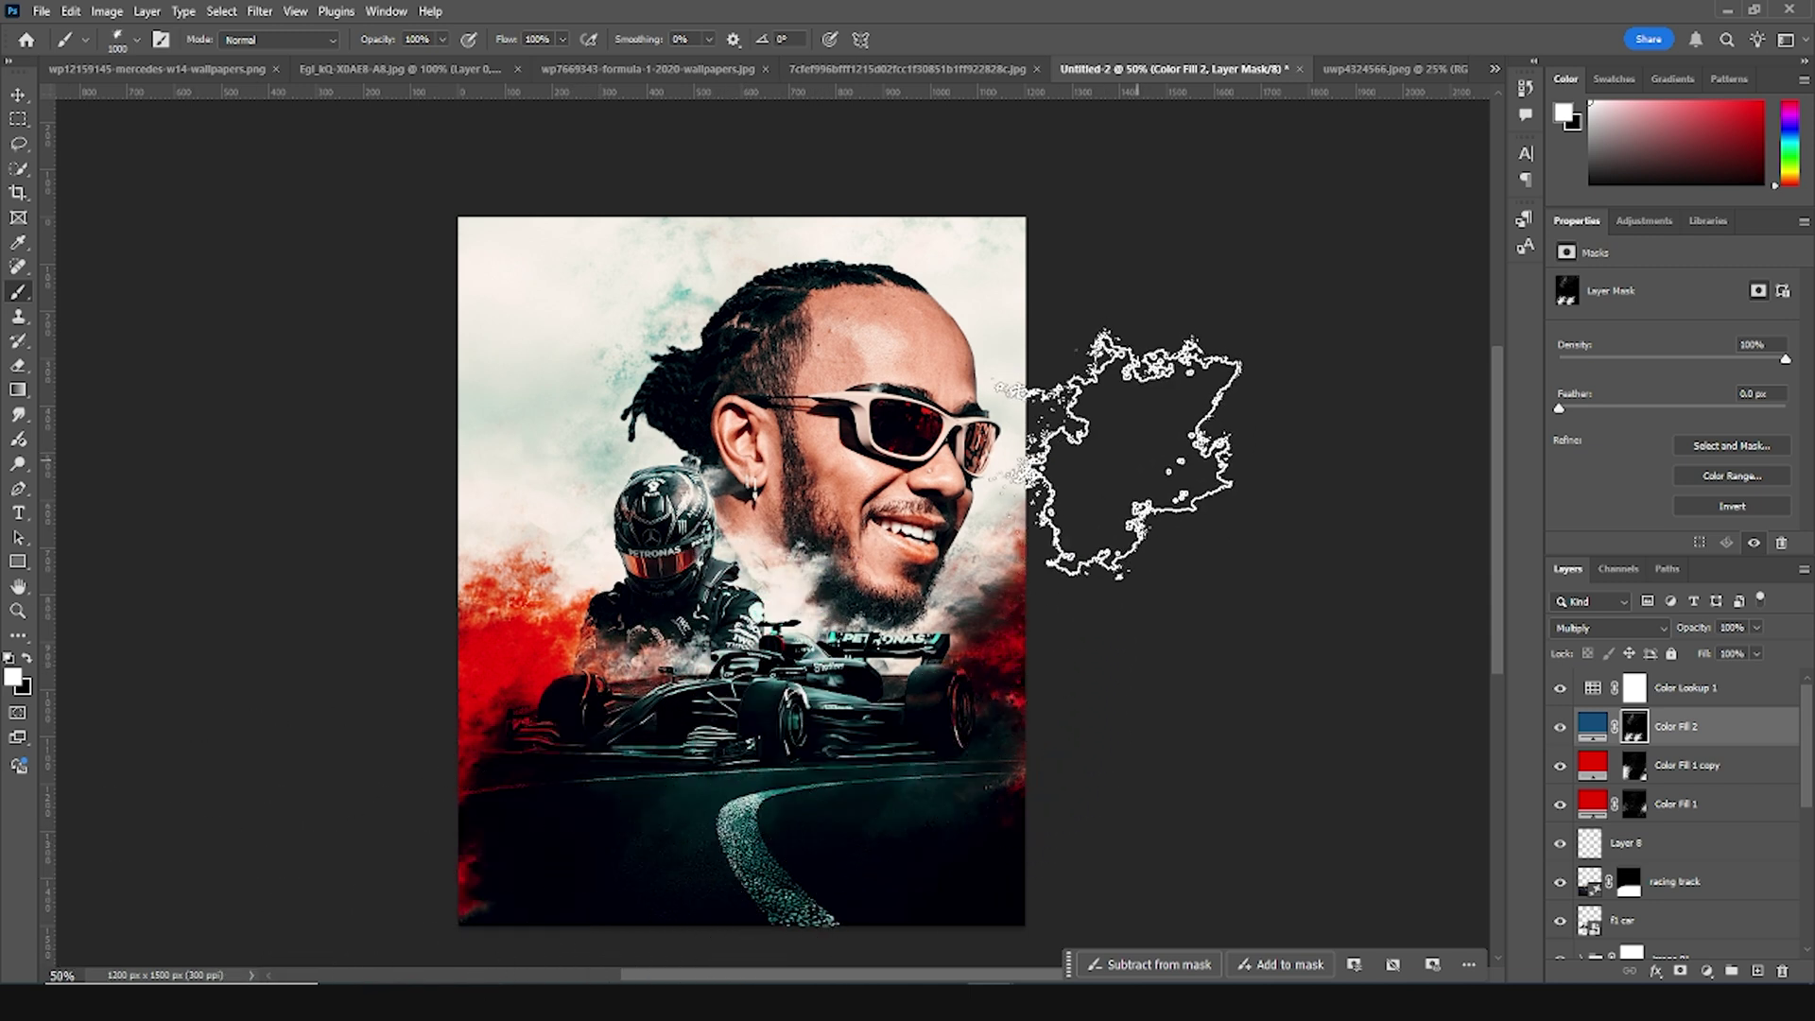
Dab white on the blue fill's mask at the sky's left edge, undoing and repeating until a small tinted patch remains
{"action": "left_click", "coordinate": [386, 494]}
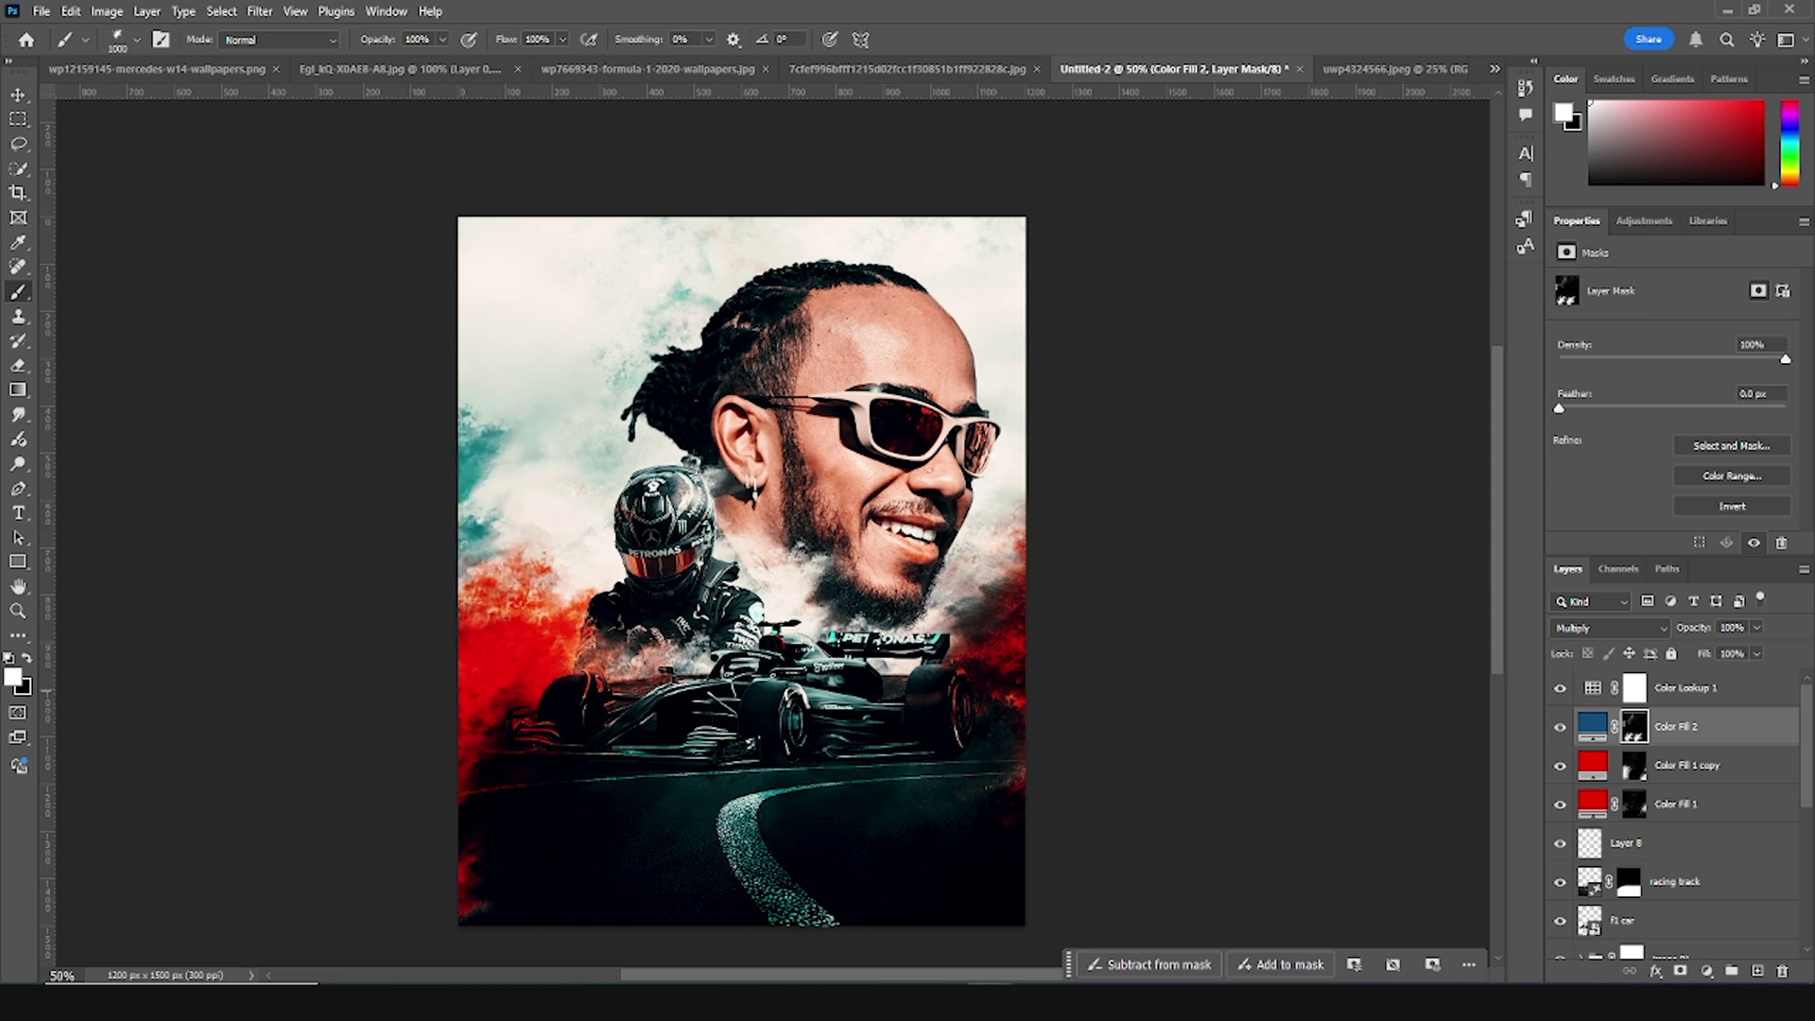
{"action": "key", "text": "ctrl+z"}
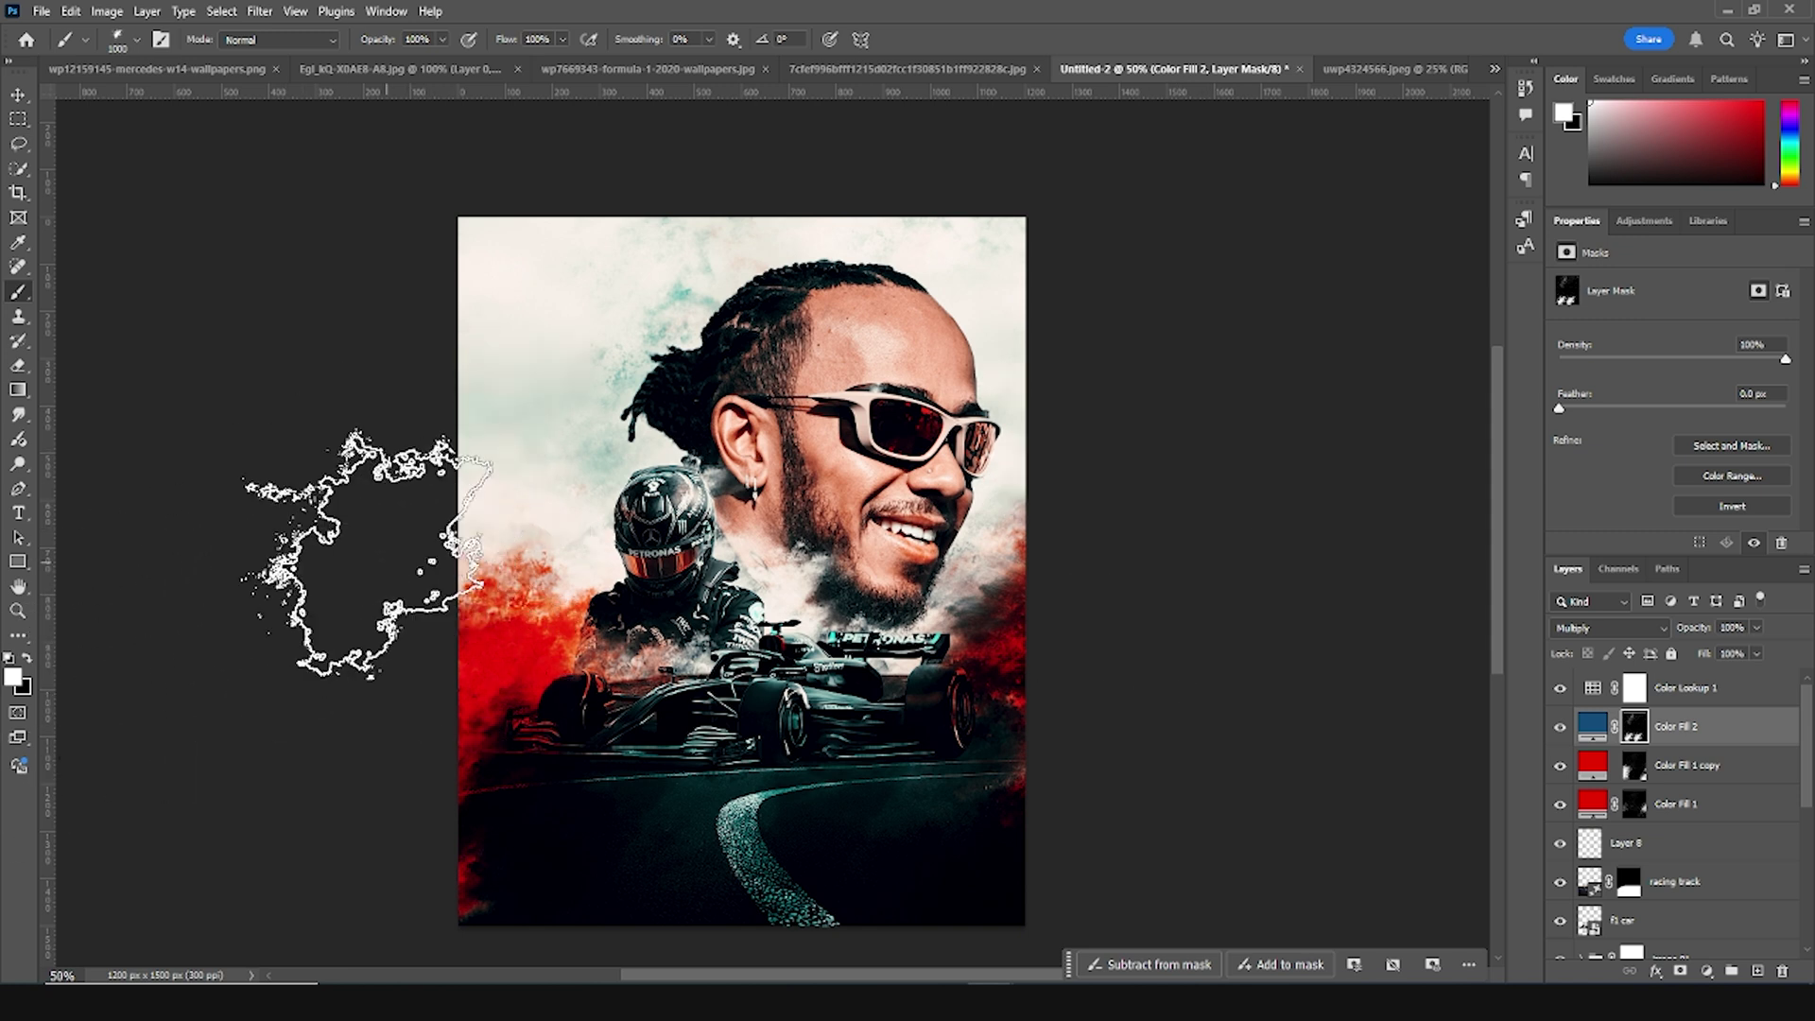
{"action": "left_click", "coordinate": [387, 562]}
{"action": "key", "text": "ctrl+z"}
{"action": "left_click", "coordinate": [386, 520]}
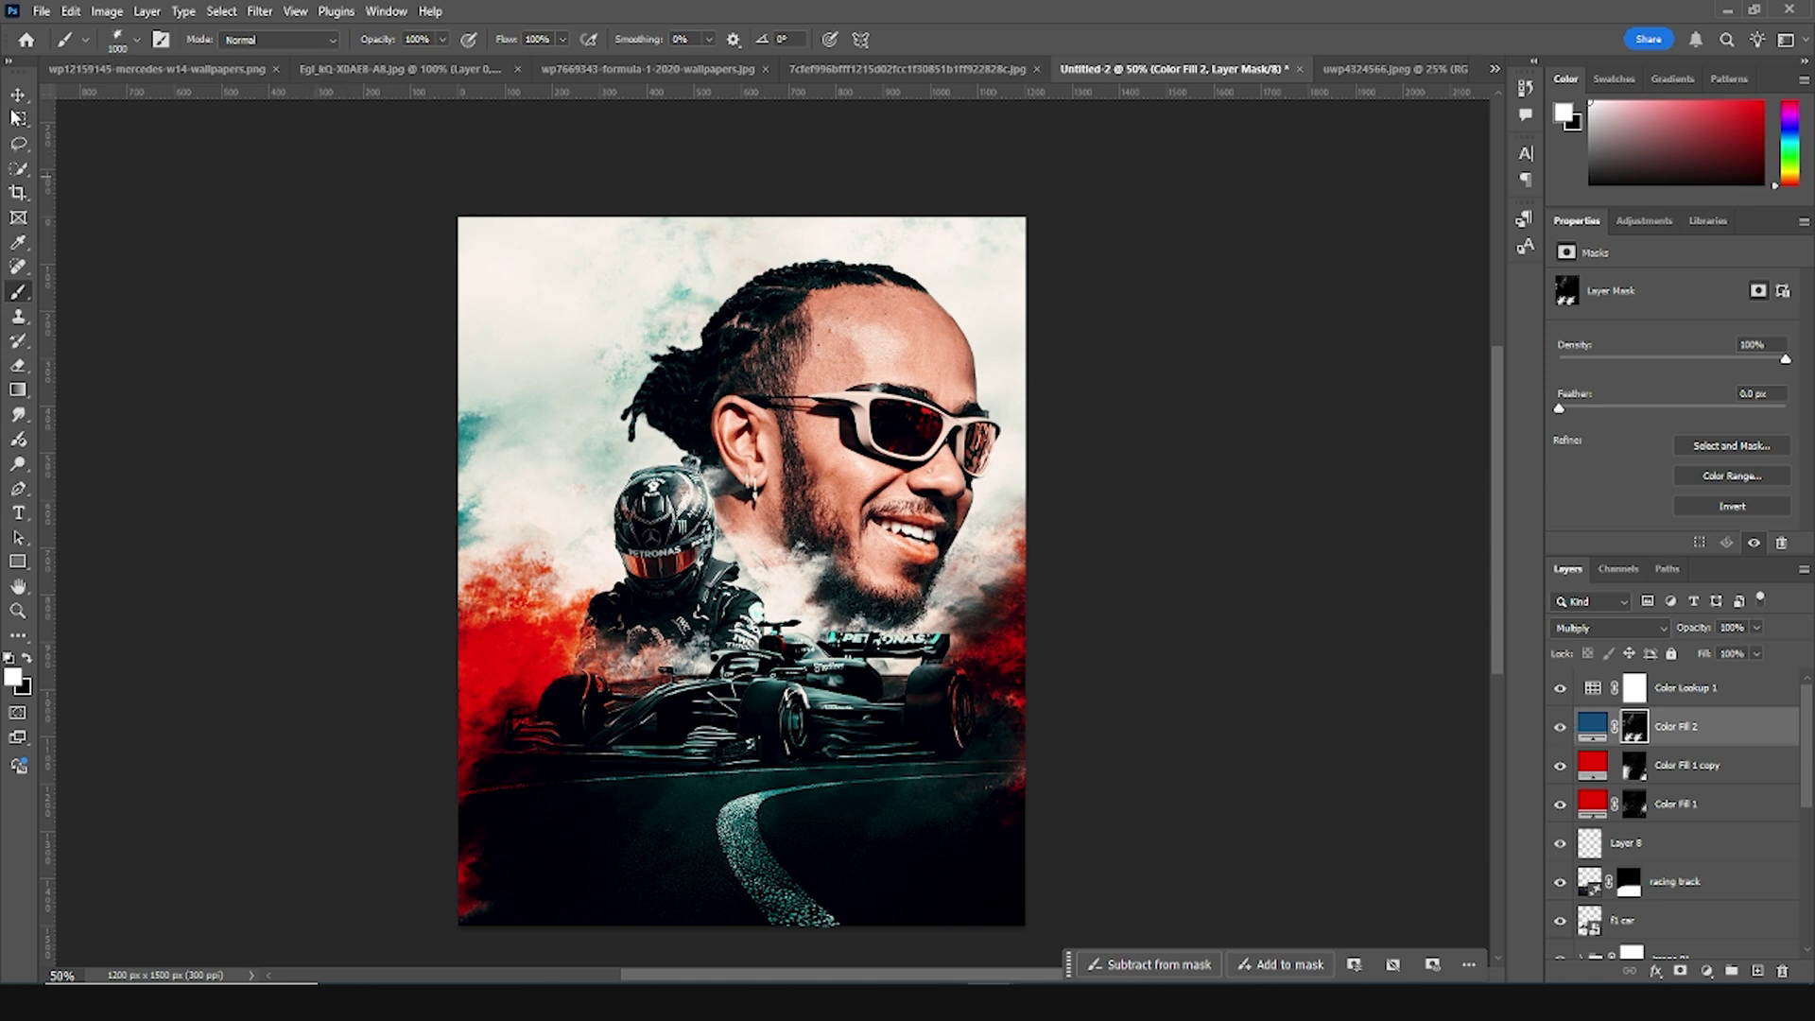
Open the large driver portrait, Layer 4, in Camera Raw Filter and set Texture +70, Clarity +79, Highlights -100 and Shadows +78
{"action": "key", "text": "v"}
{"action": "left_click", "coordinate": [910, 327]}
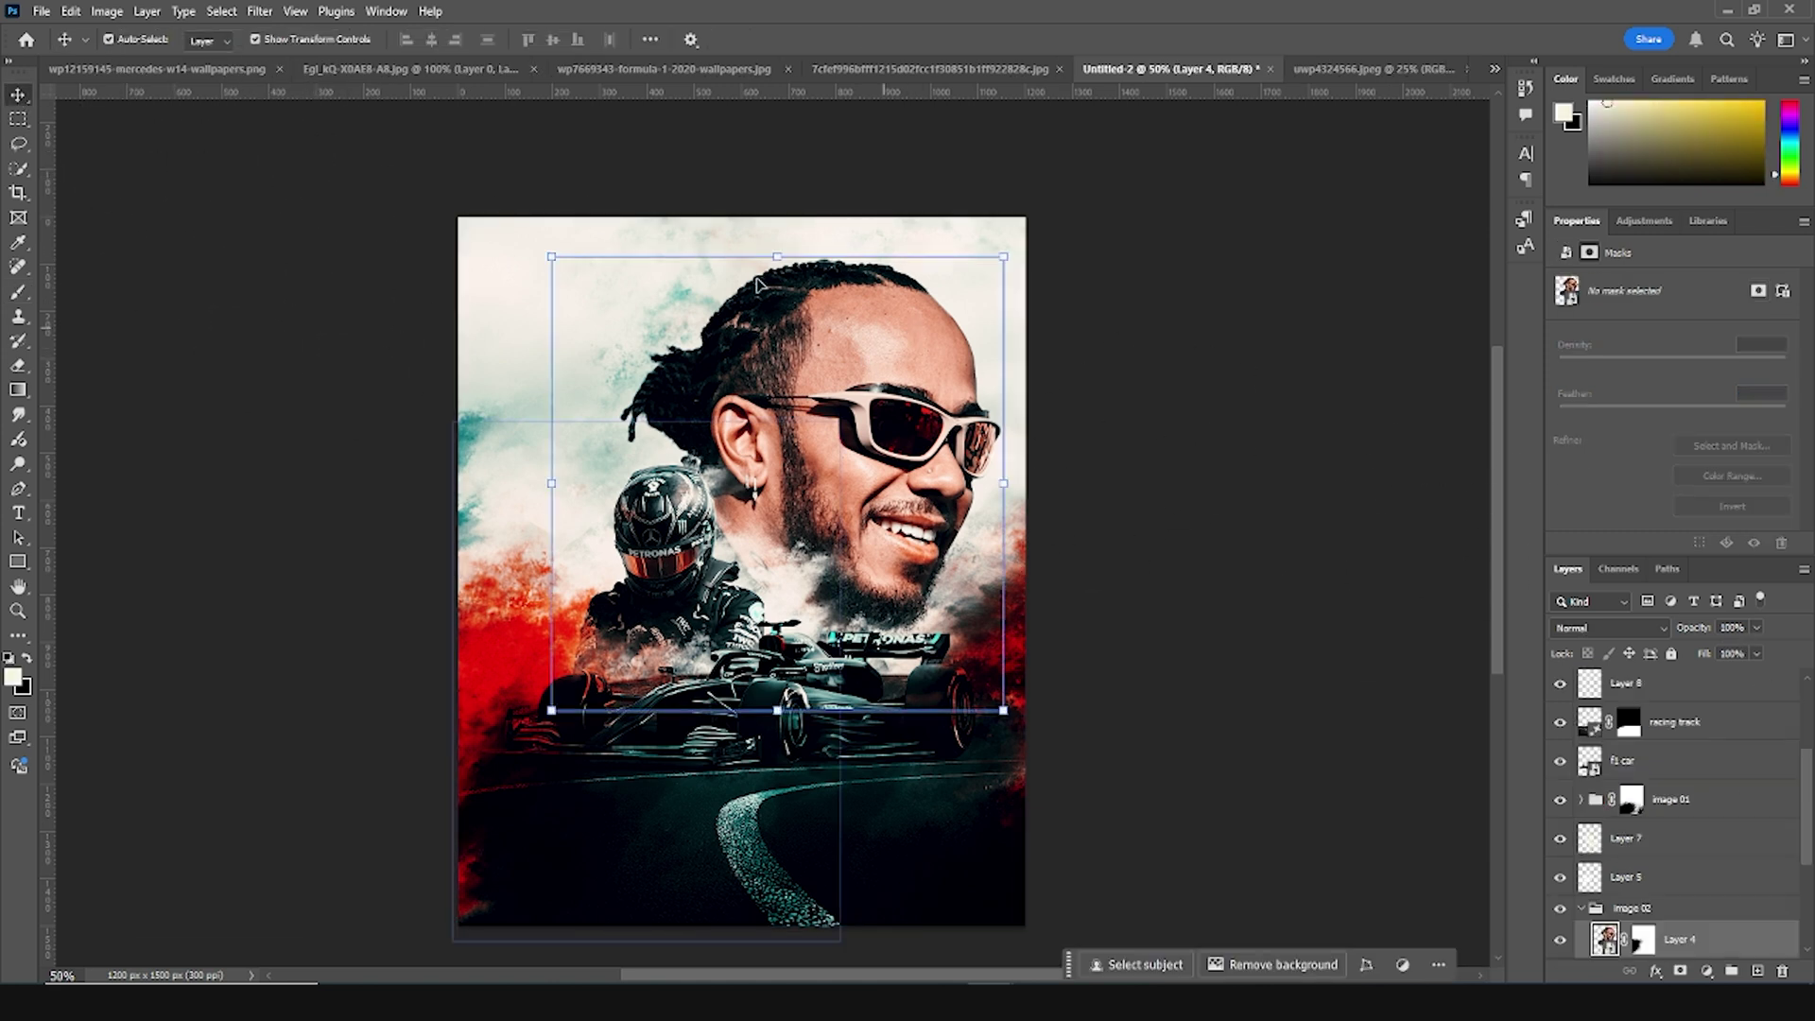
{"action": "left_click", "coordinate": [259, 10]}
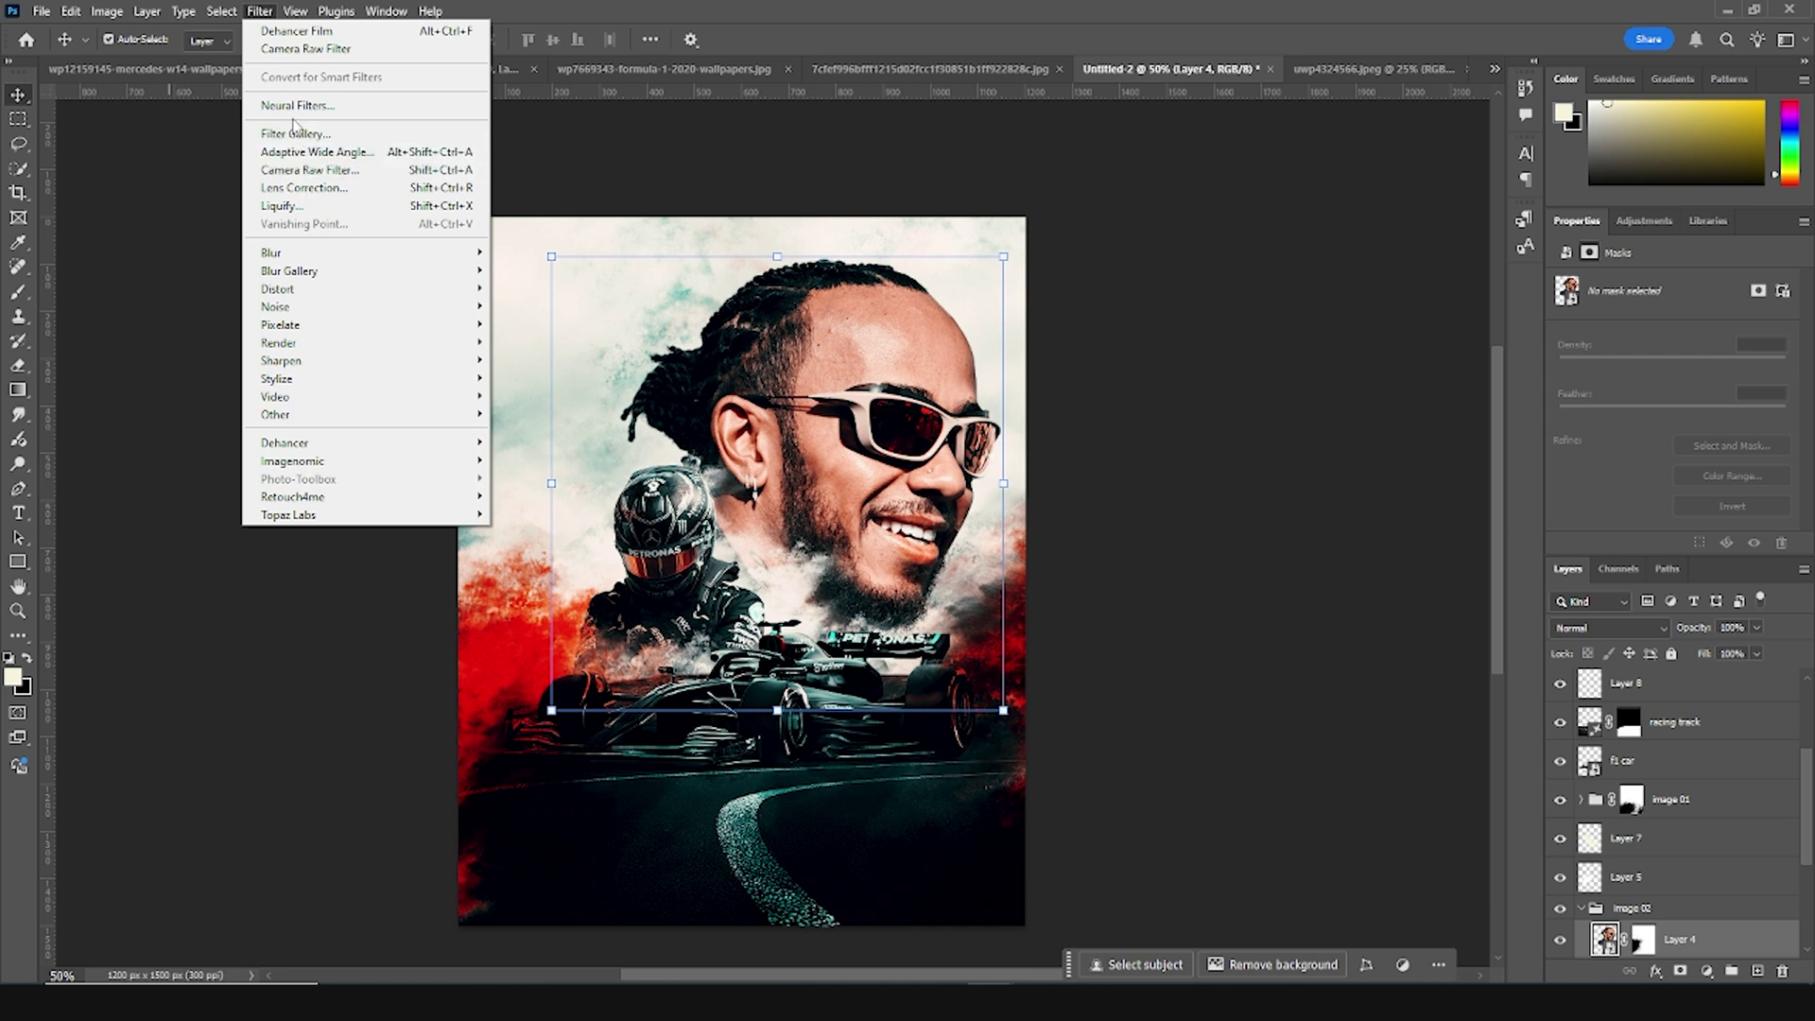
{"action": "left_click", "coordinate": [314, 170]}
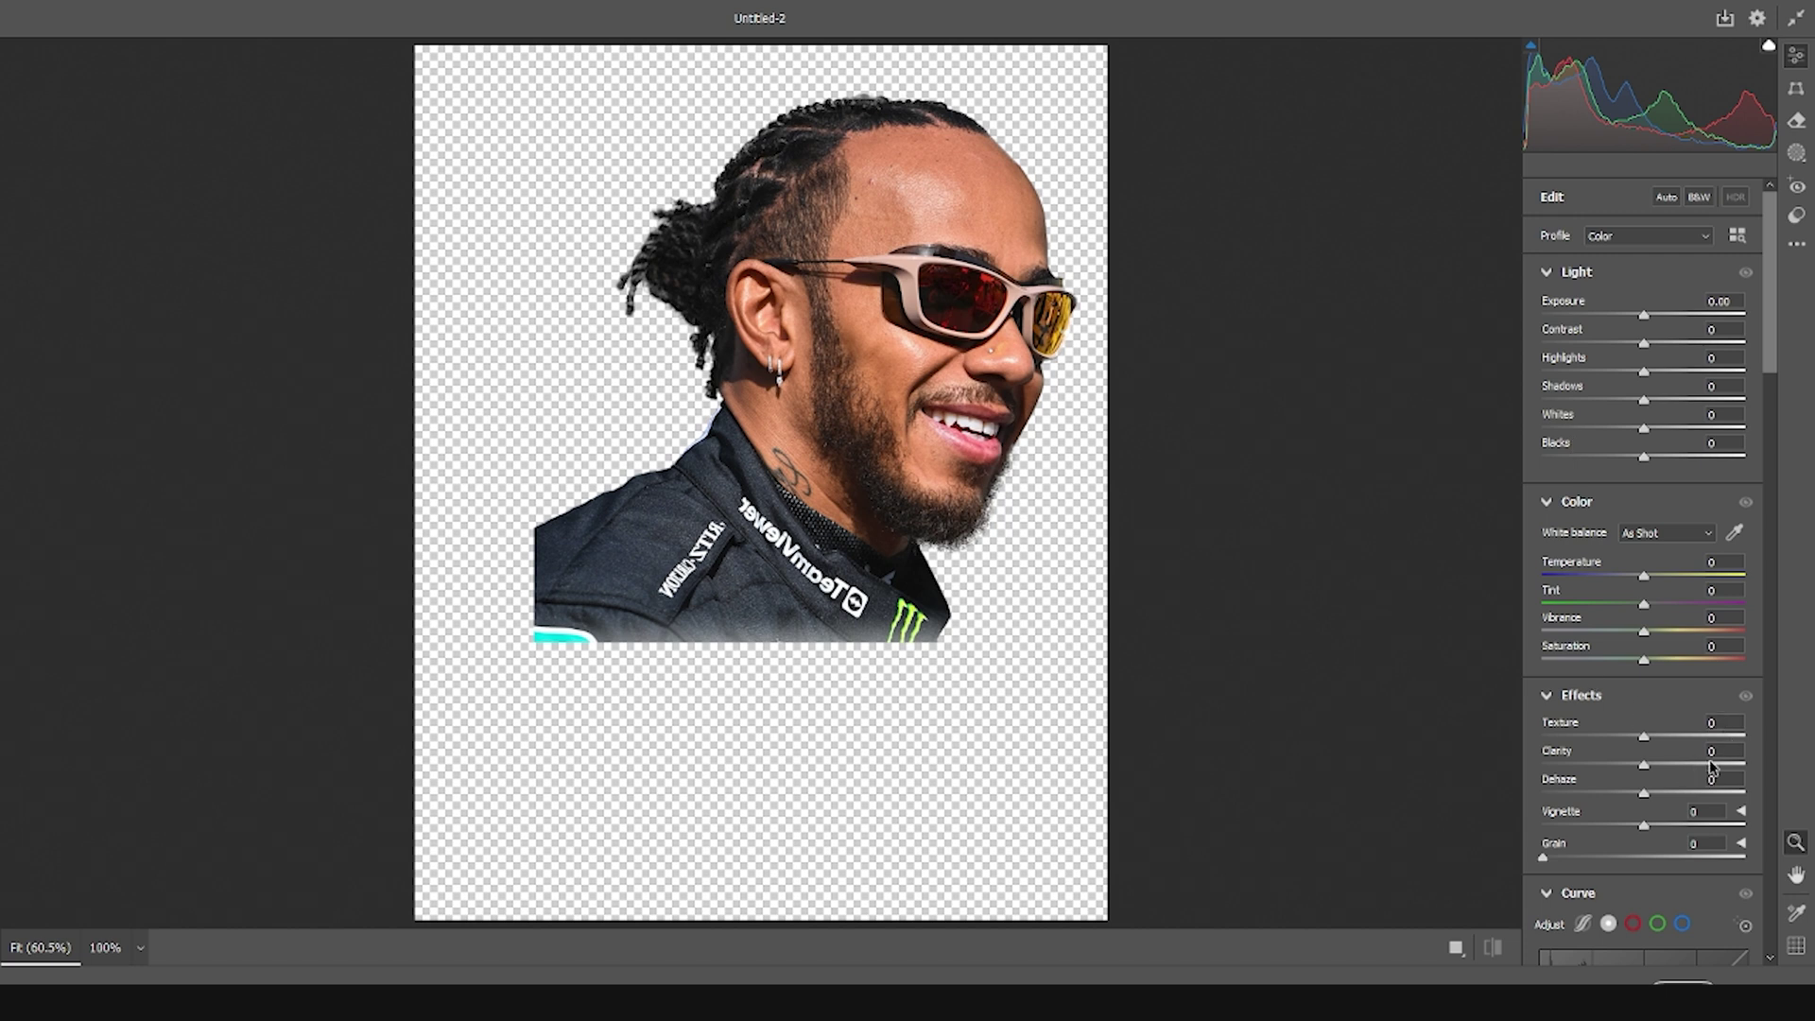
{"action": "left_click_drag", "start_coordinate": [1718, 766], "coordinate": [1714, 735]}
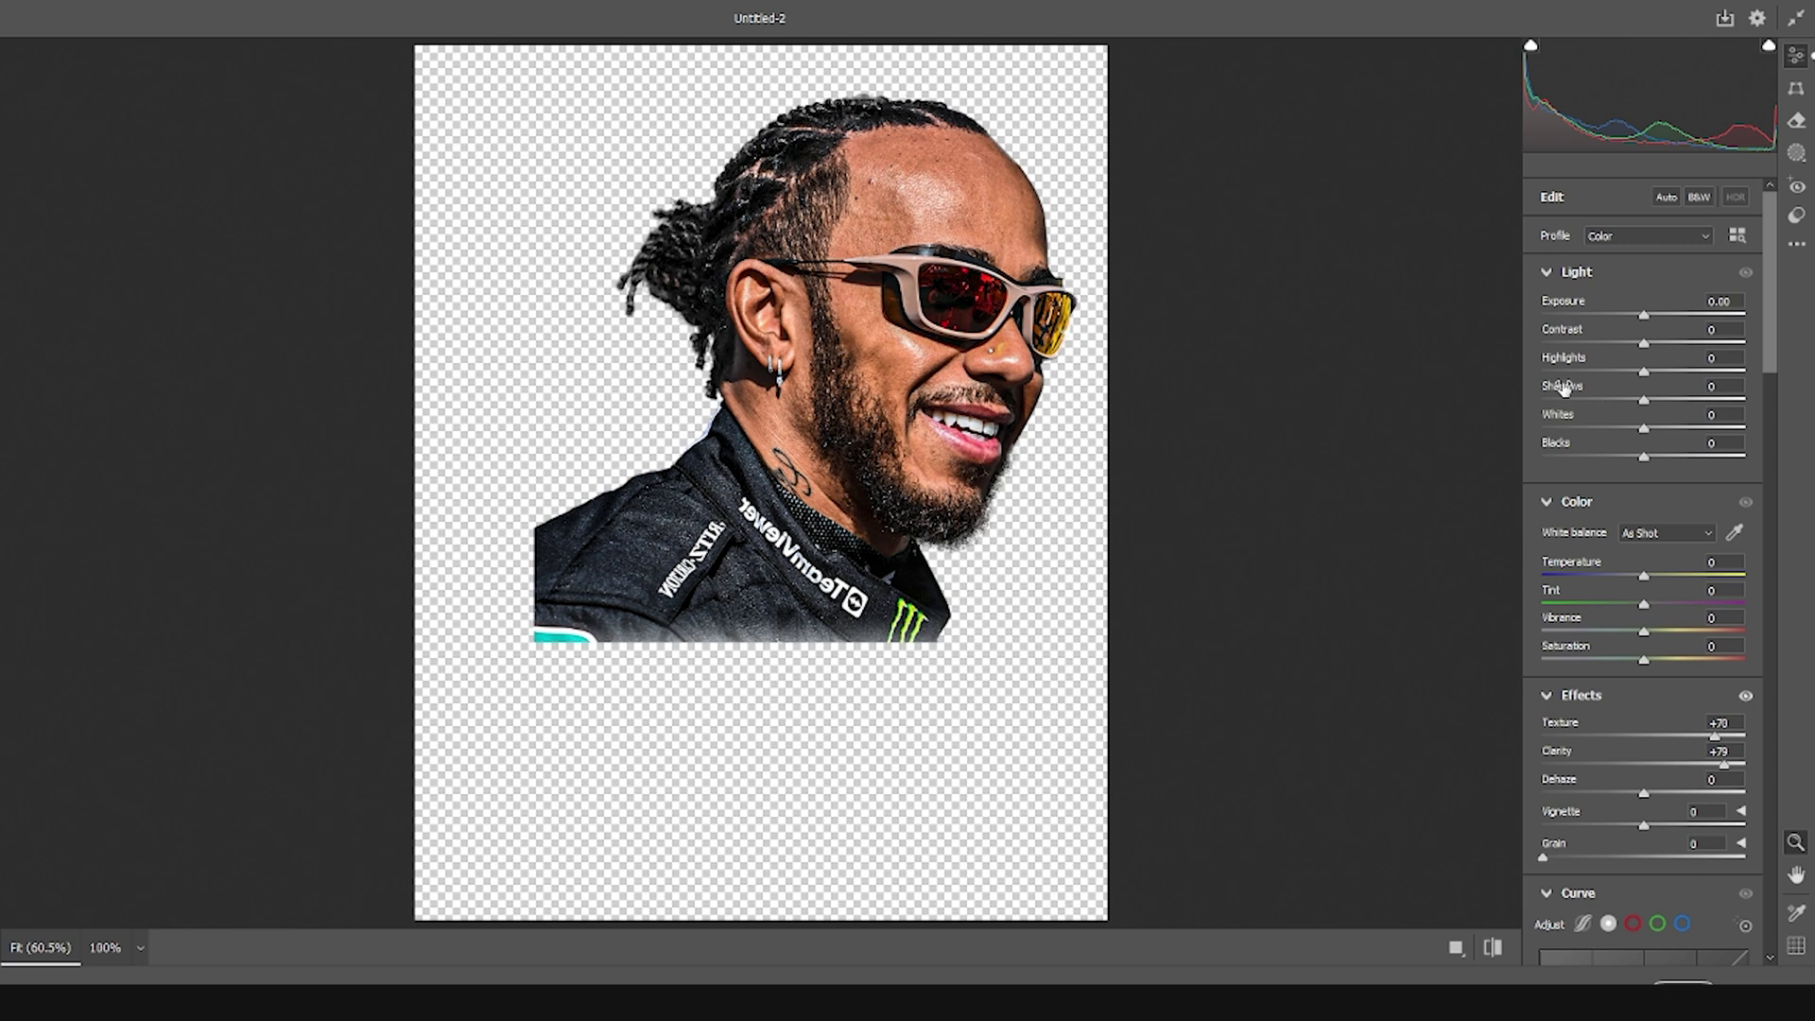
{"action": "left_click_drag", "start_coordinate": [1564, 375], "coordinate": [1503, 386]}
{"action": "left_click_drag", "start_coordinate": [1688, 401], "coordinate": [1723, 396]}
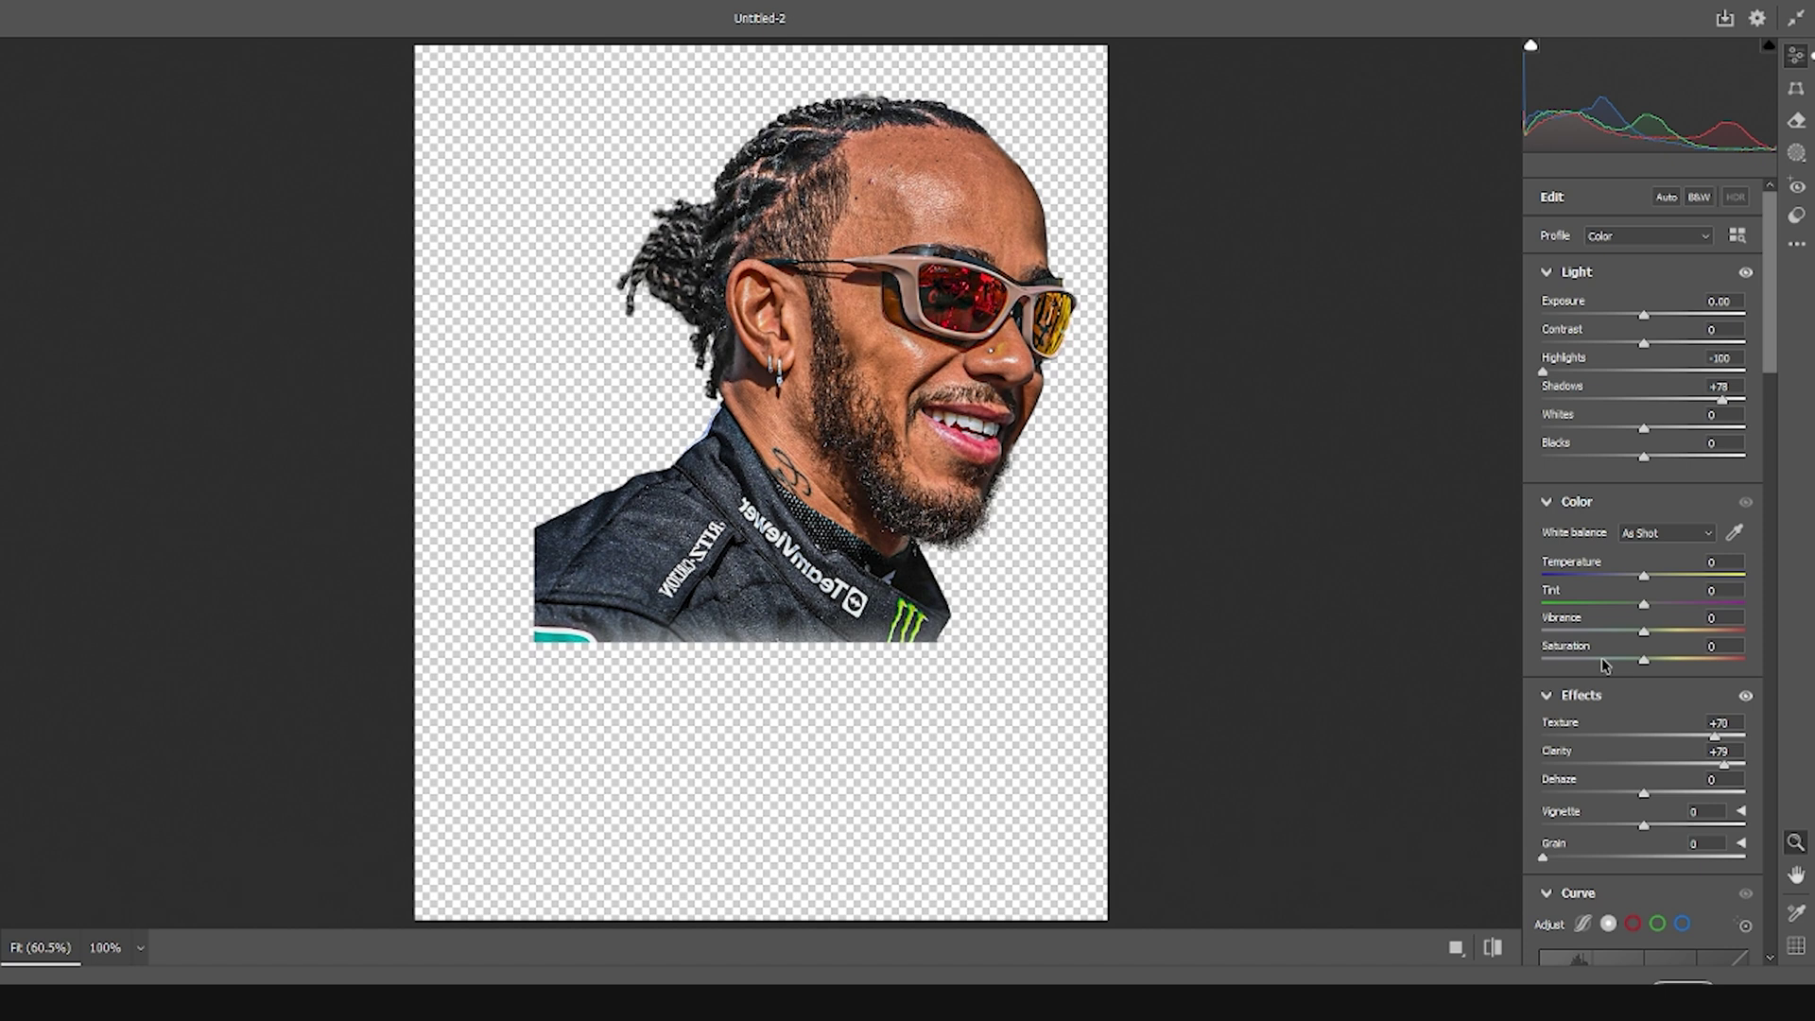
Set the portrait's Oranges saturation to -23, Reds saturation to -78 and Exposure to +0.30, and apply the Camera Raw filter
{"action": "scroll", "coordinate": [1569, 653], "scroll_direction": "down", "scroll_amount": 6}
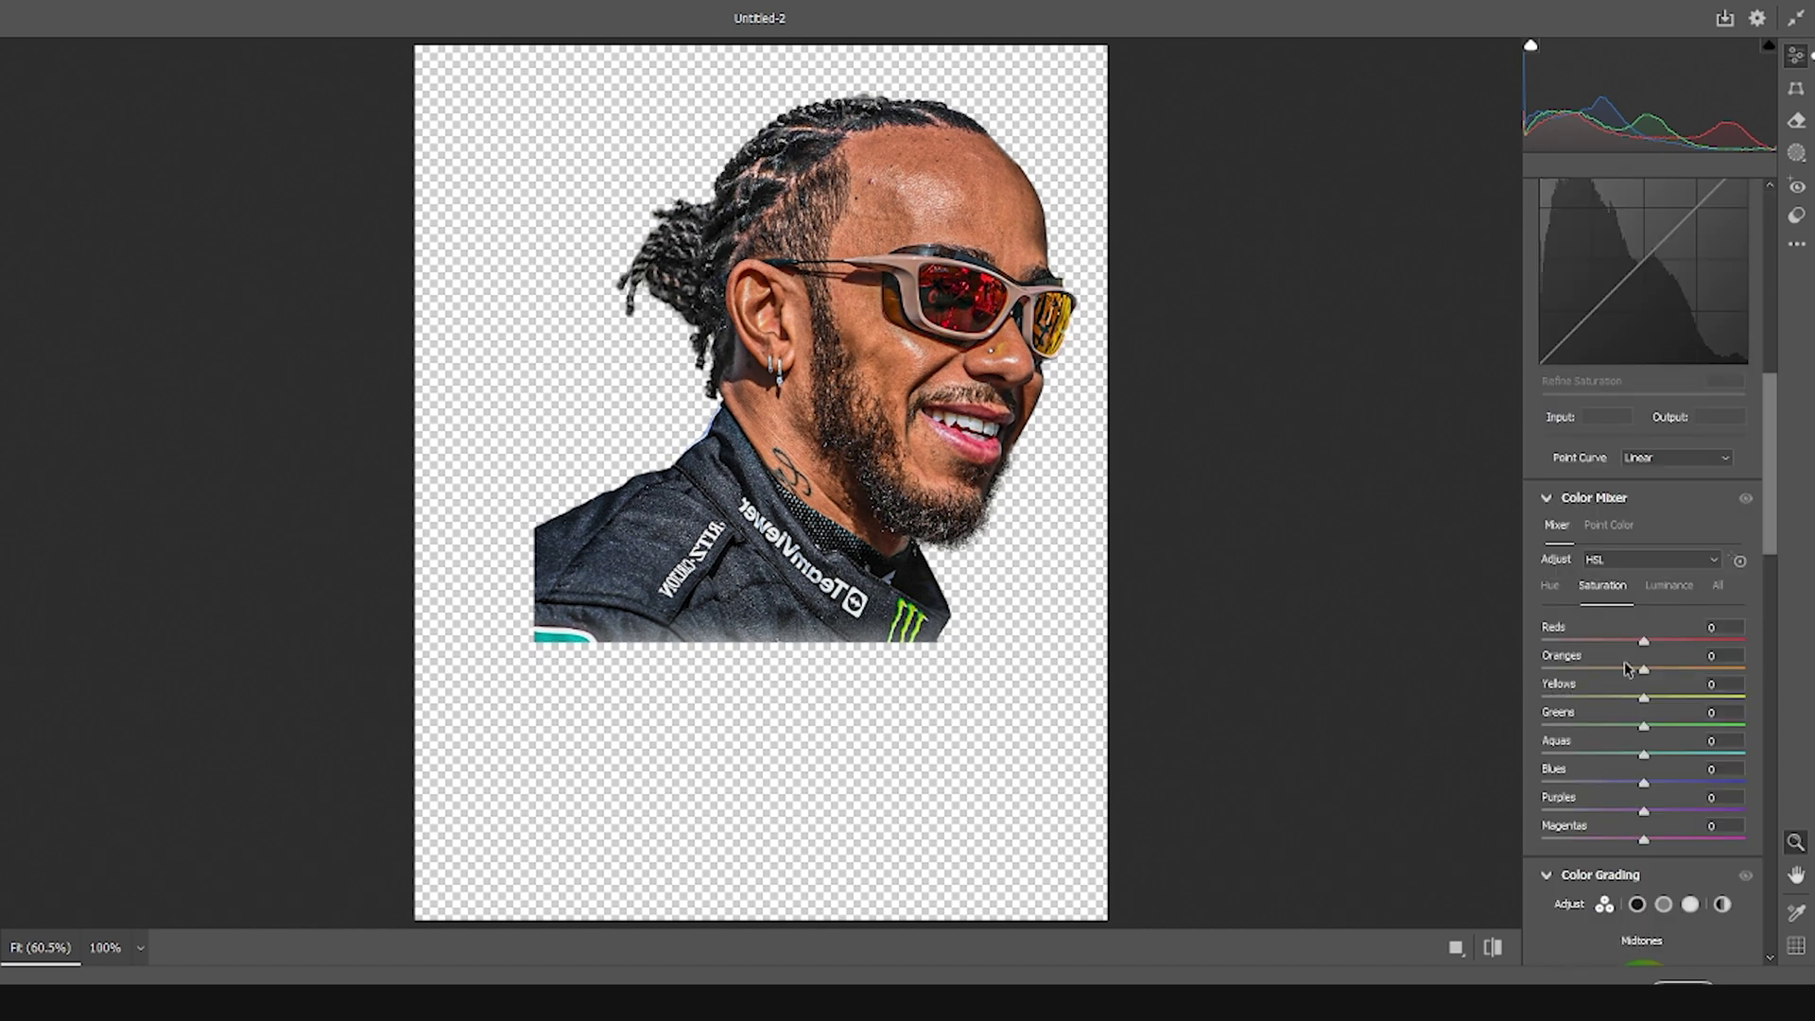
{"action": "left_click", "coordinate": [1621, 671]}
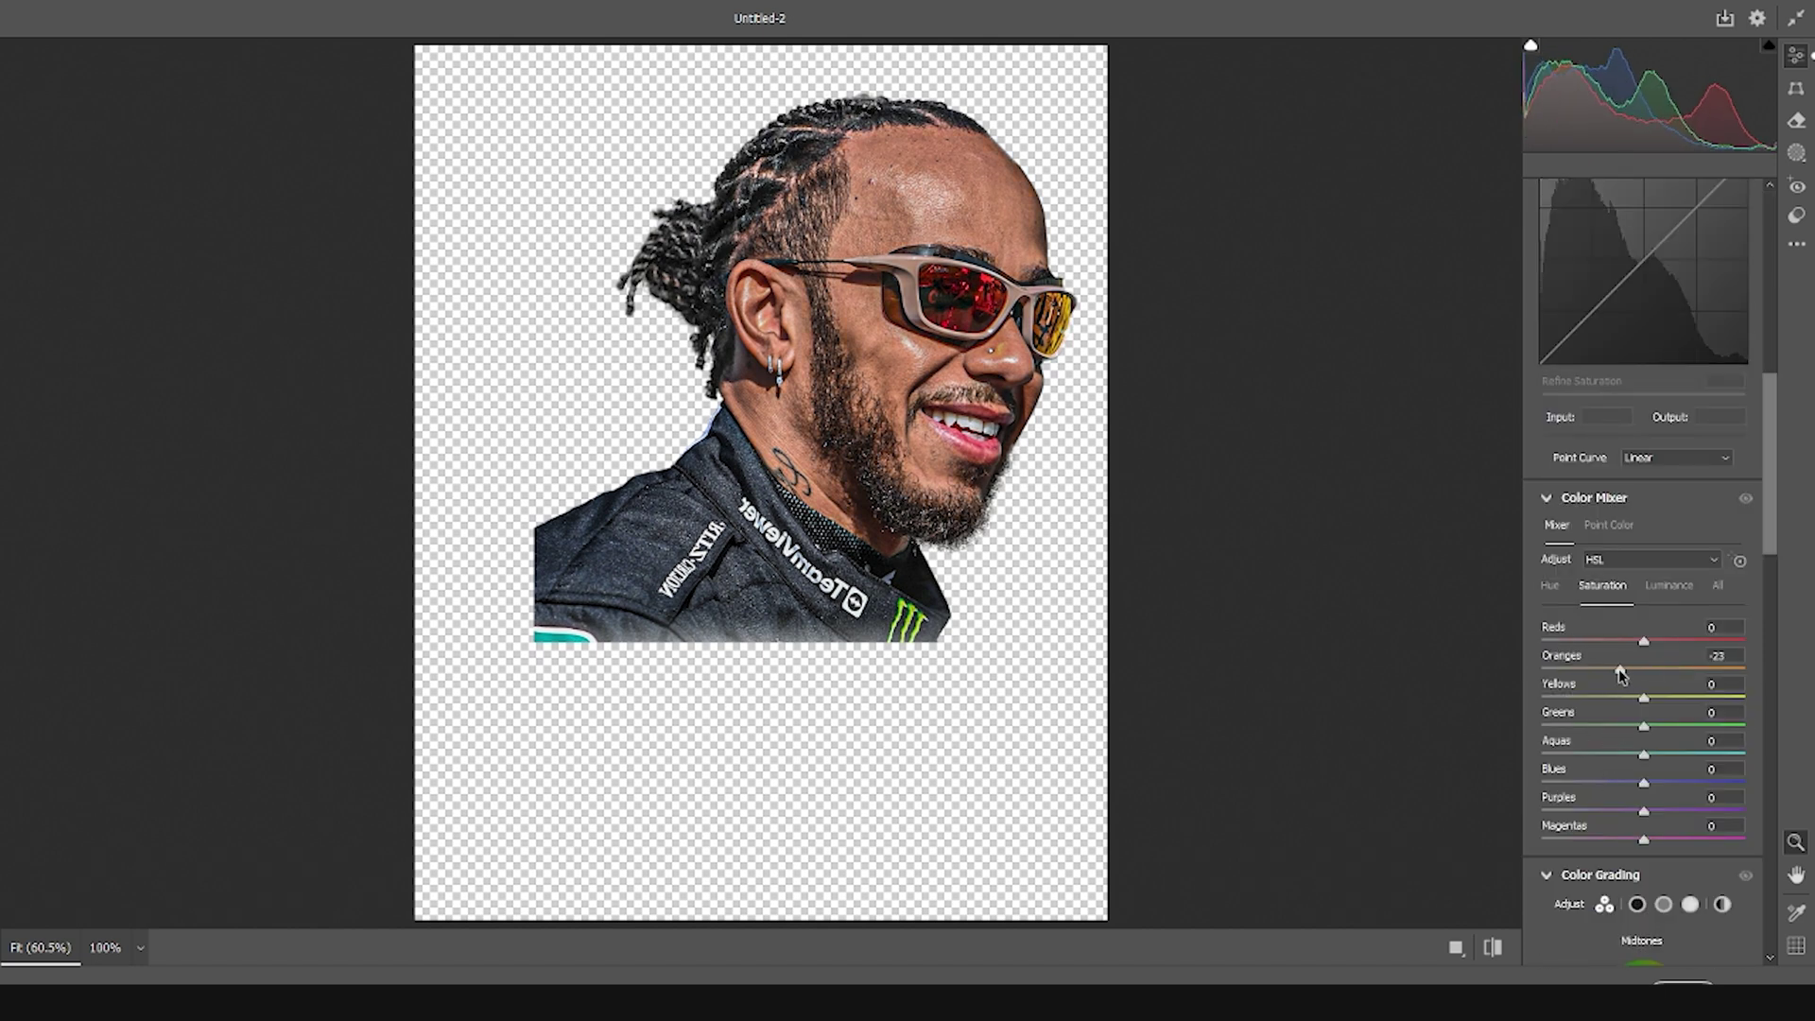
{"action": "left_click_drag", "start_coordinate": [1630, 645], "coordinate": [1566, 645]}
{"action": "scroll", "coordinate": [1624, 387], "scroll_direction": "up", "scroll_amount": 10}
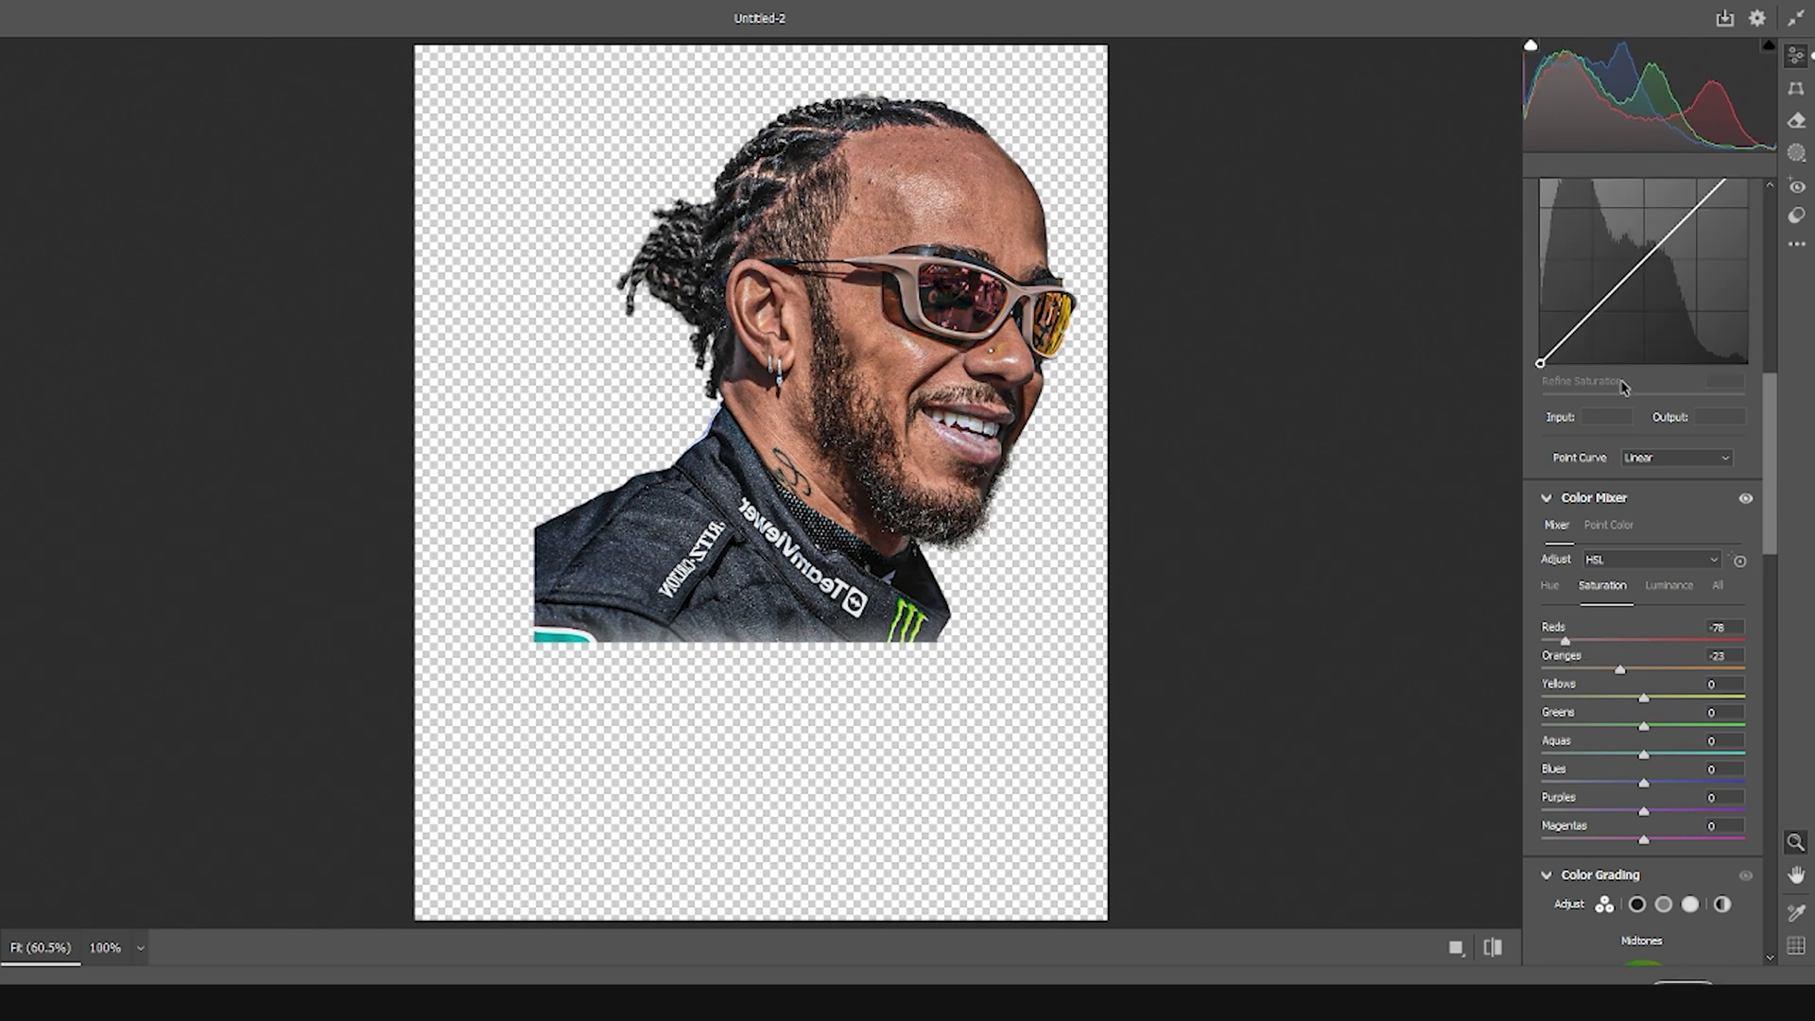
{"action": "scroll", "coordinate": [1623, 388], "scroll_direction": "up", "scroll_amount": 2}
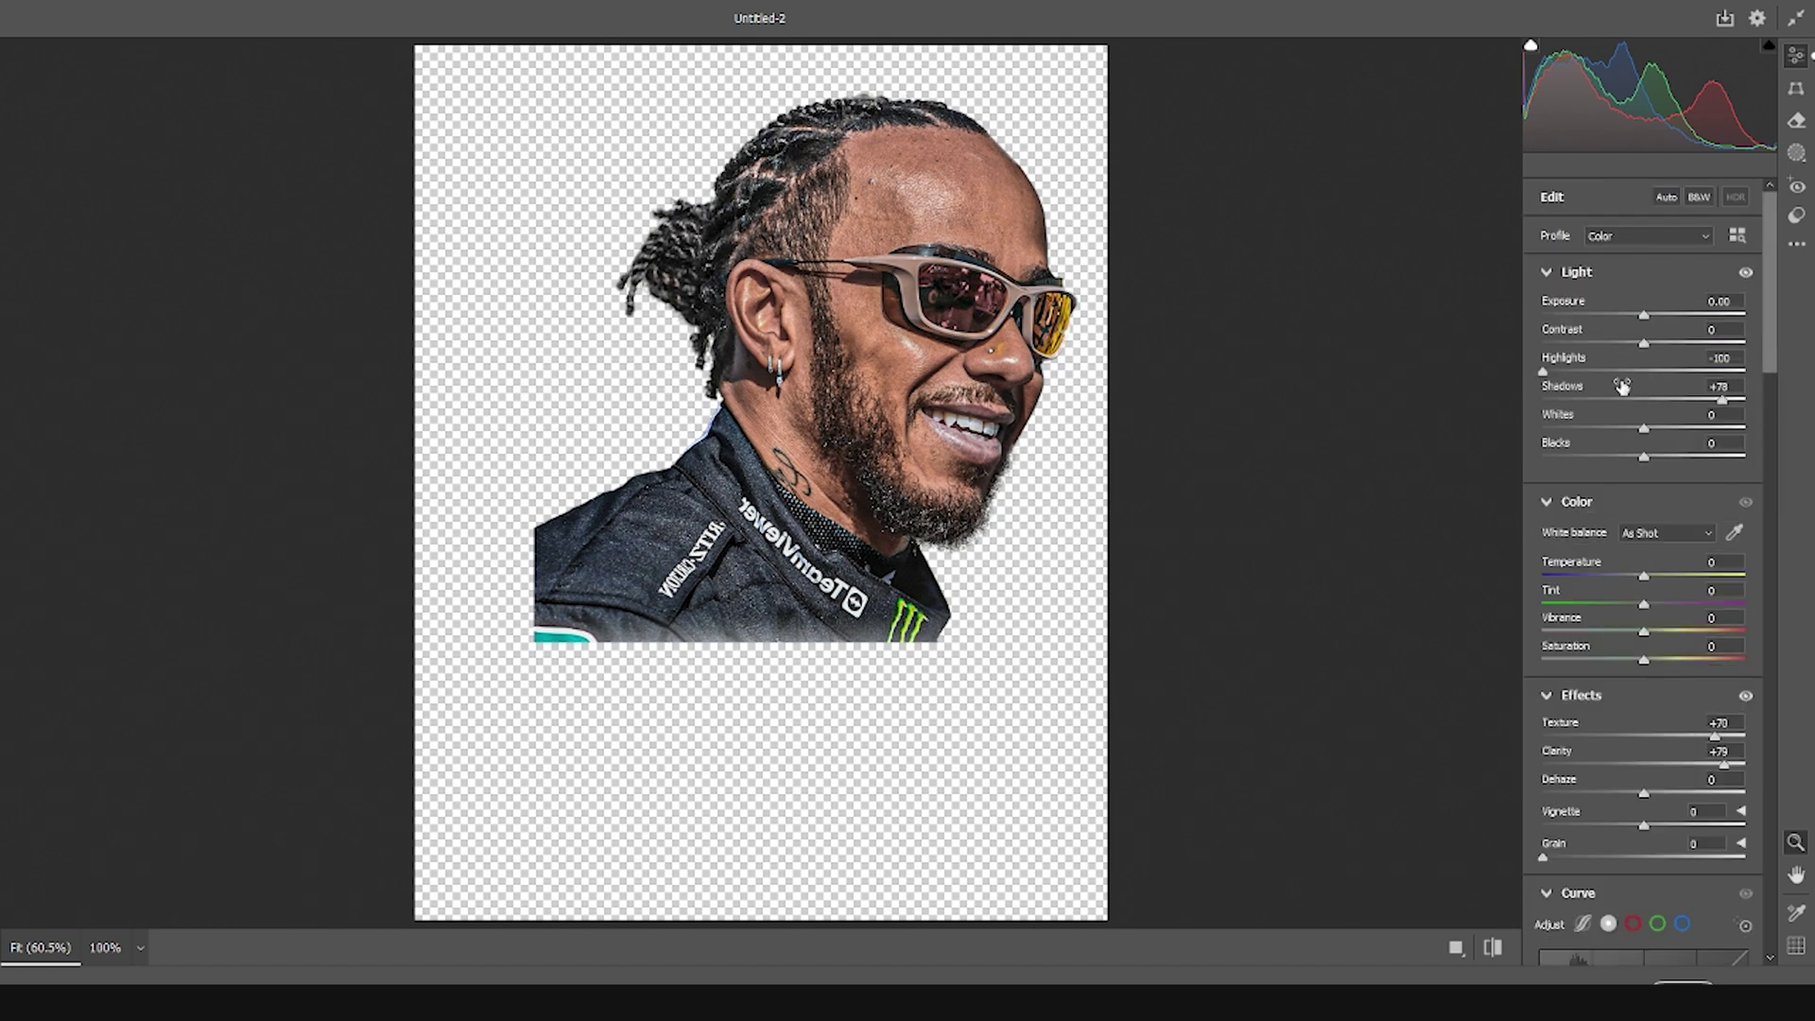
{"action": "left_click_drag", "start_coordinate": [1648, 321], "coordinate": [1653, 314]}
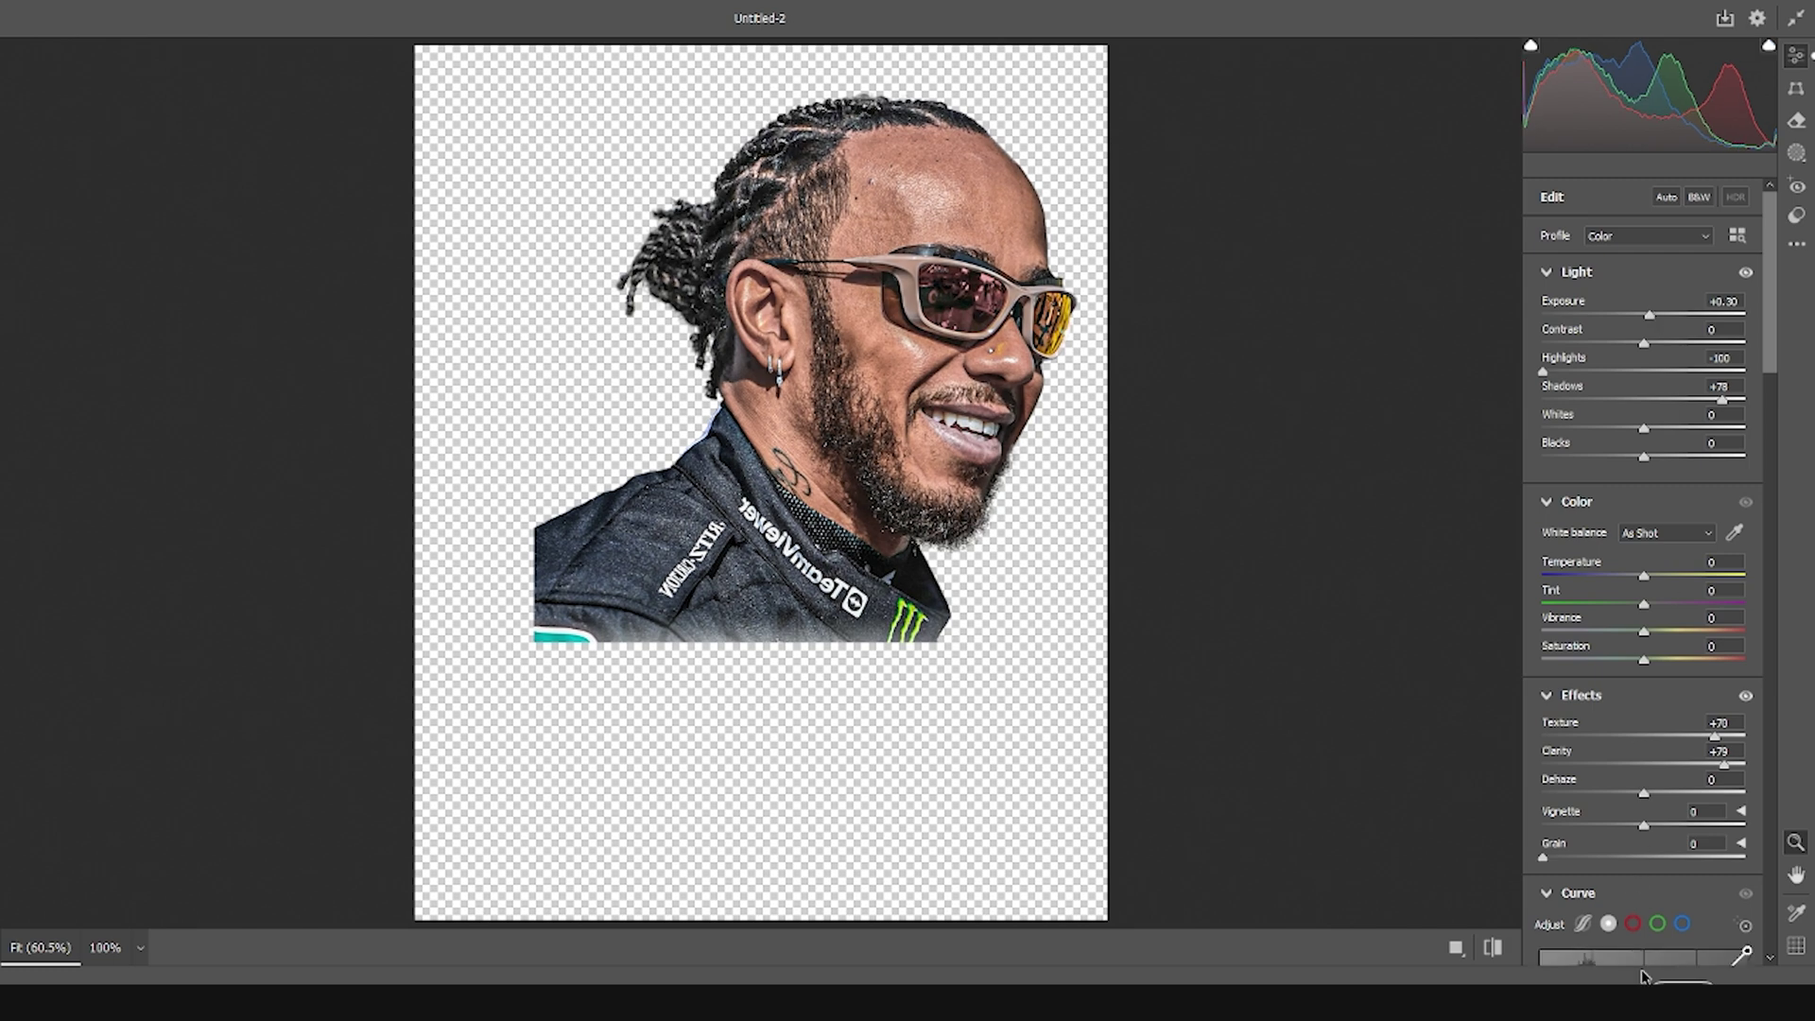
{"action": "left_click", "coordinate": [1745, 955]}
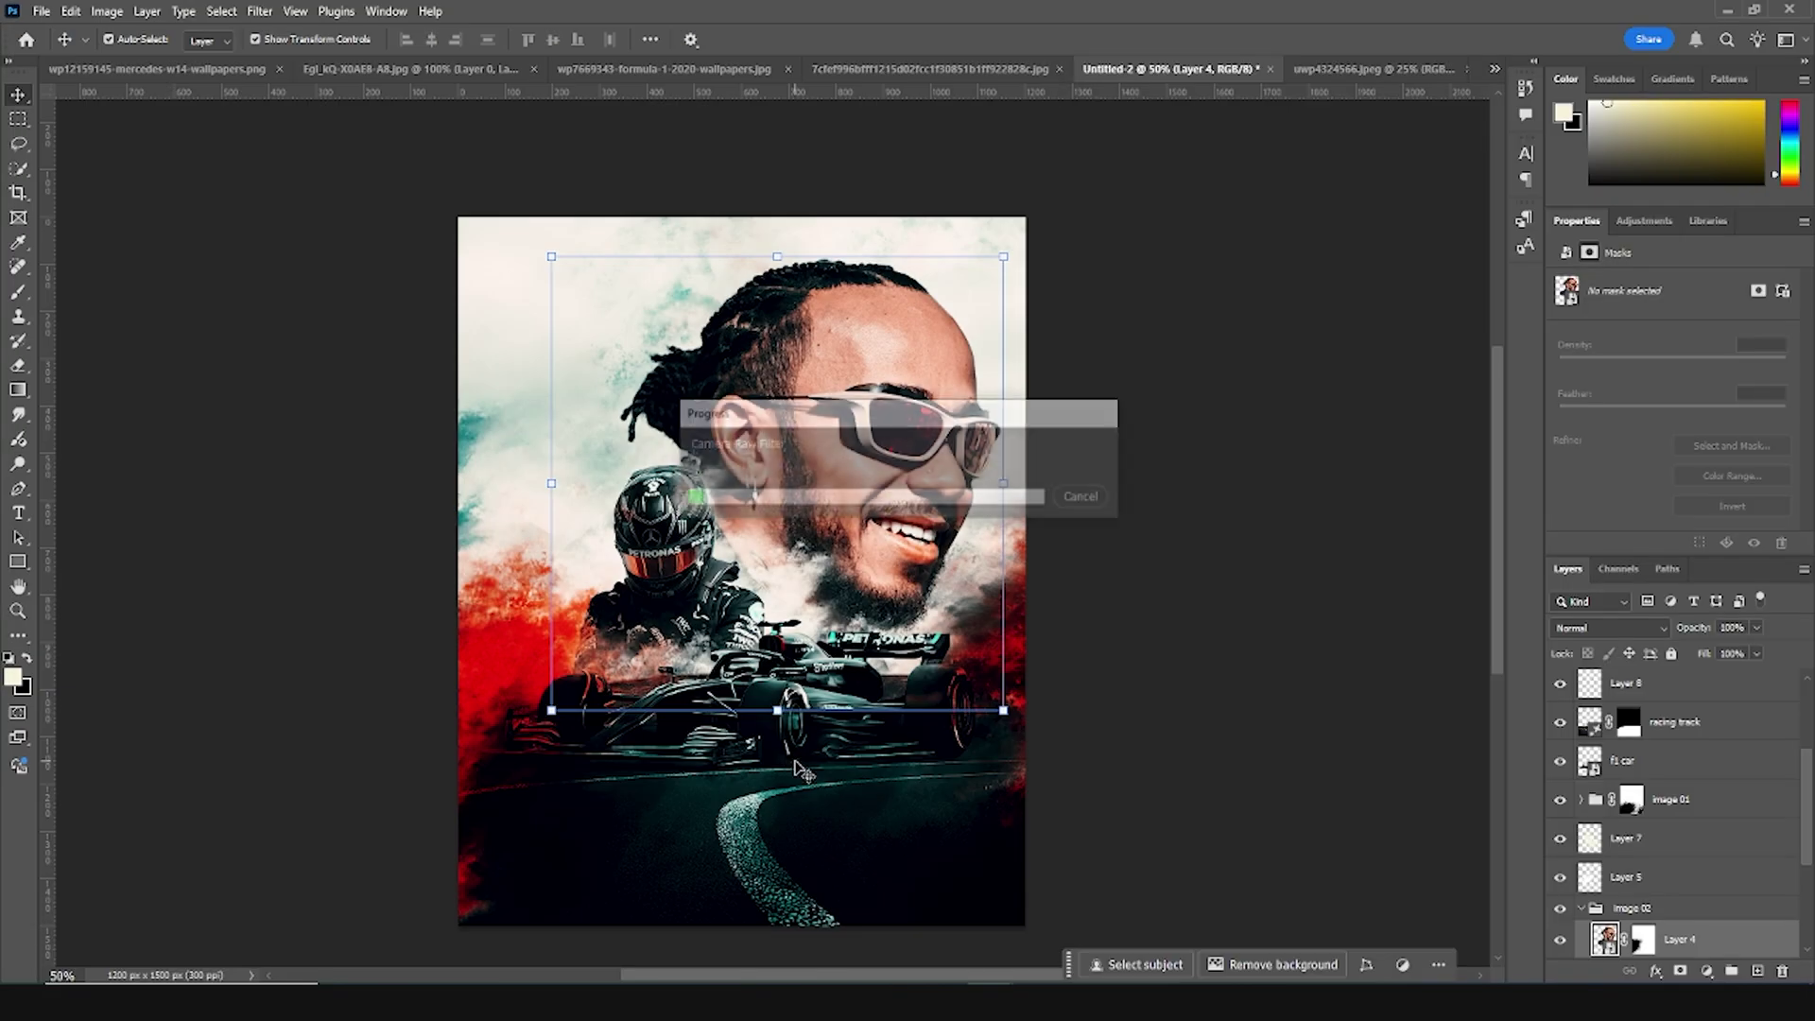
Reapply the last Camera Raw filter to Layer 3, the helmeted driver cutout
{"action": "left_click", "coordinate": [660, 554]}
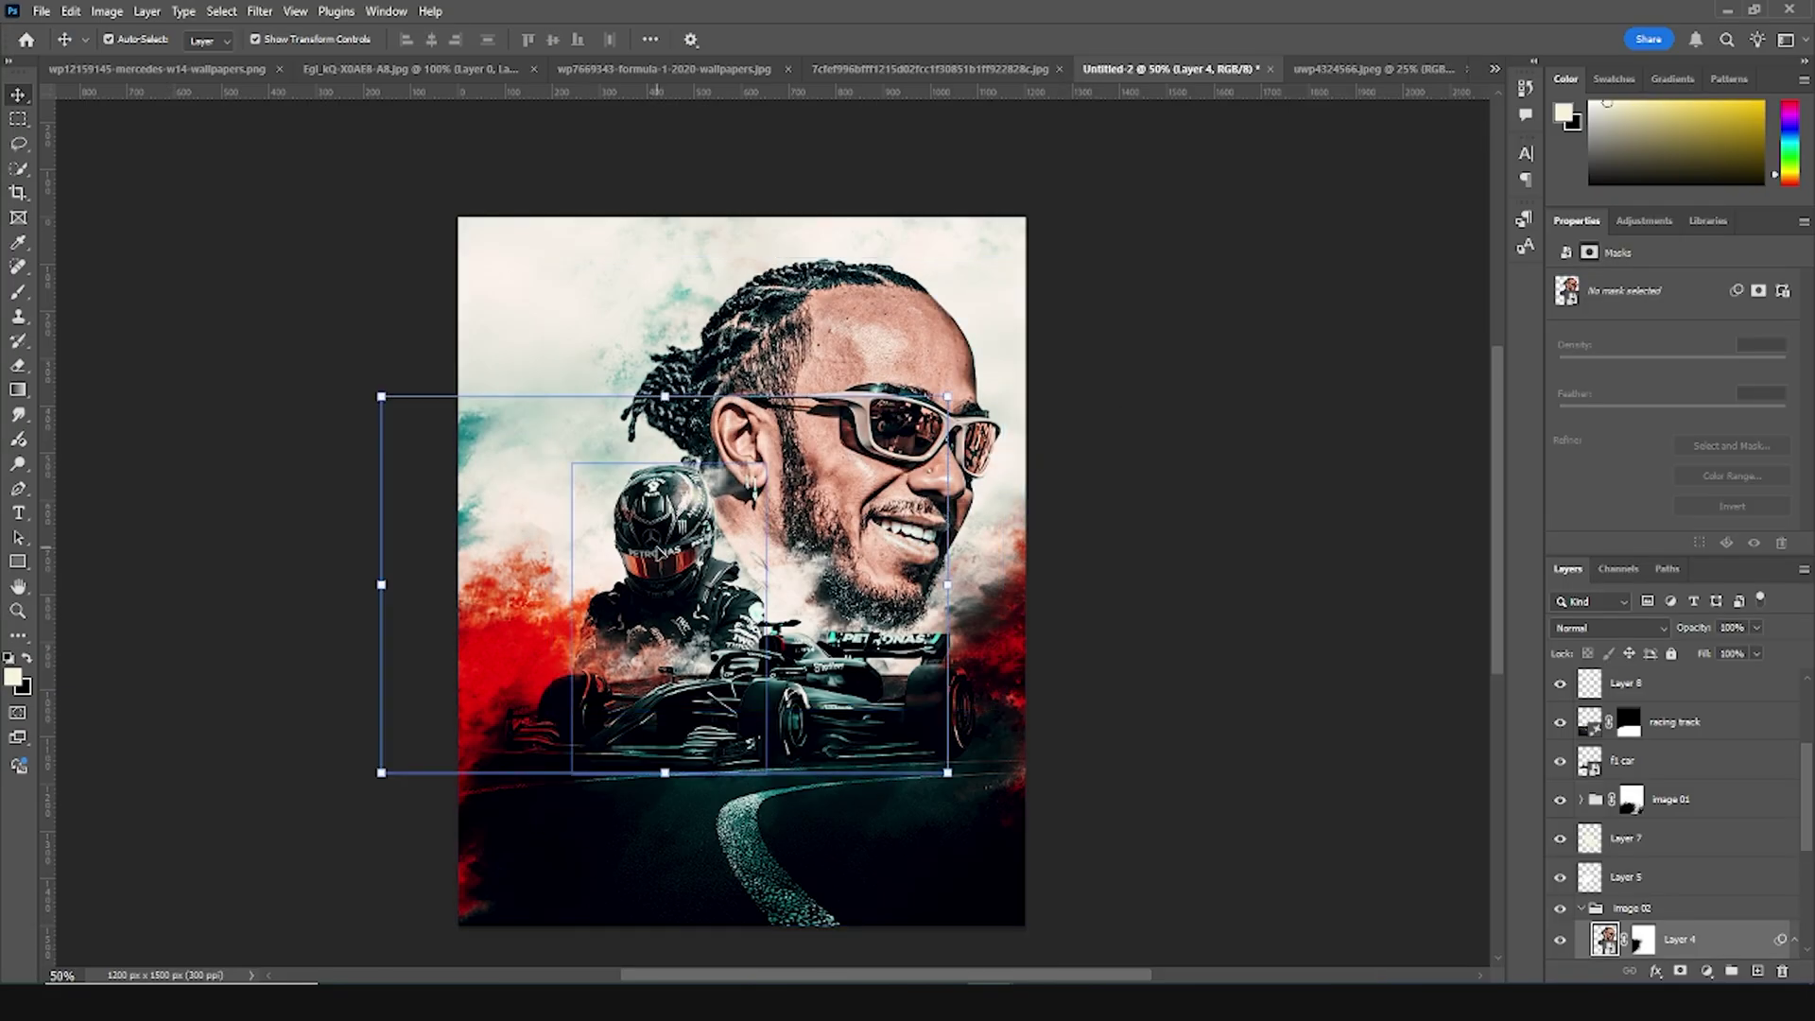
{"action": "left_click", "coordinate": [261, 12]}
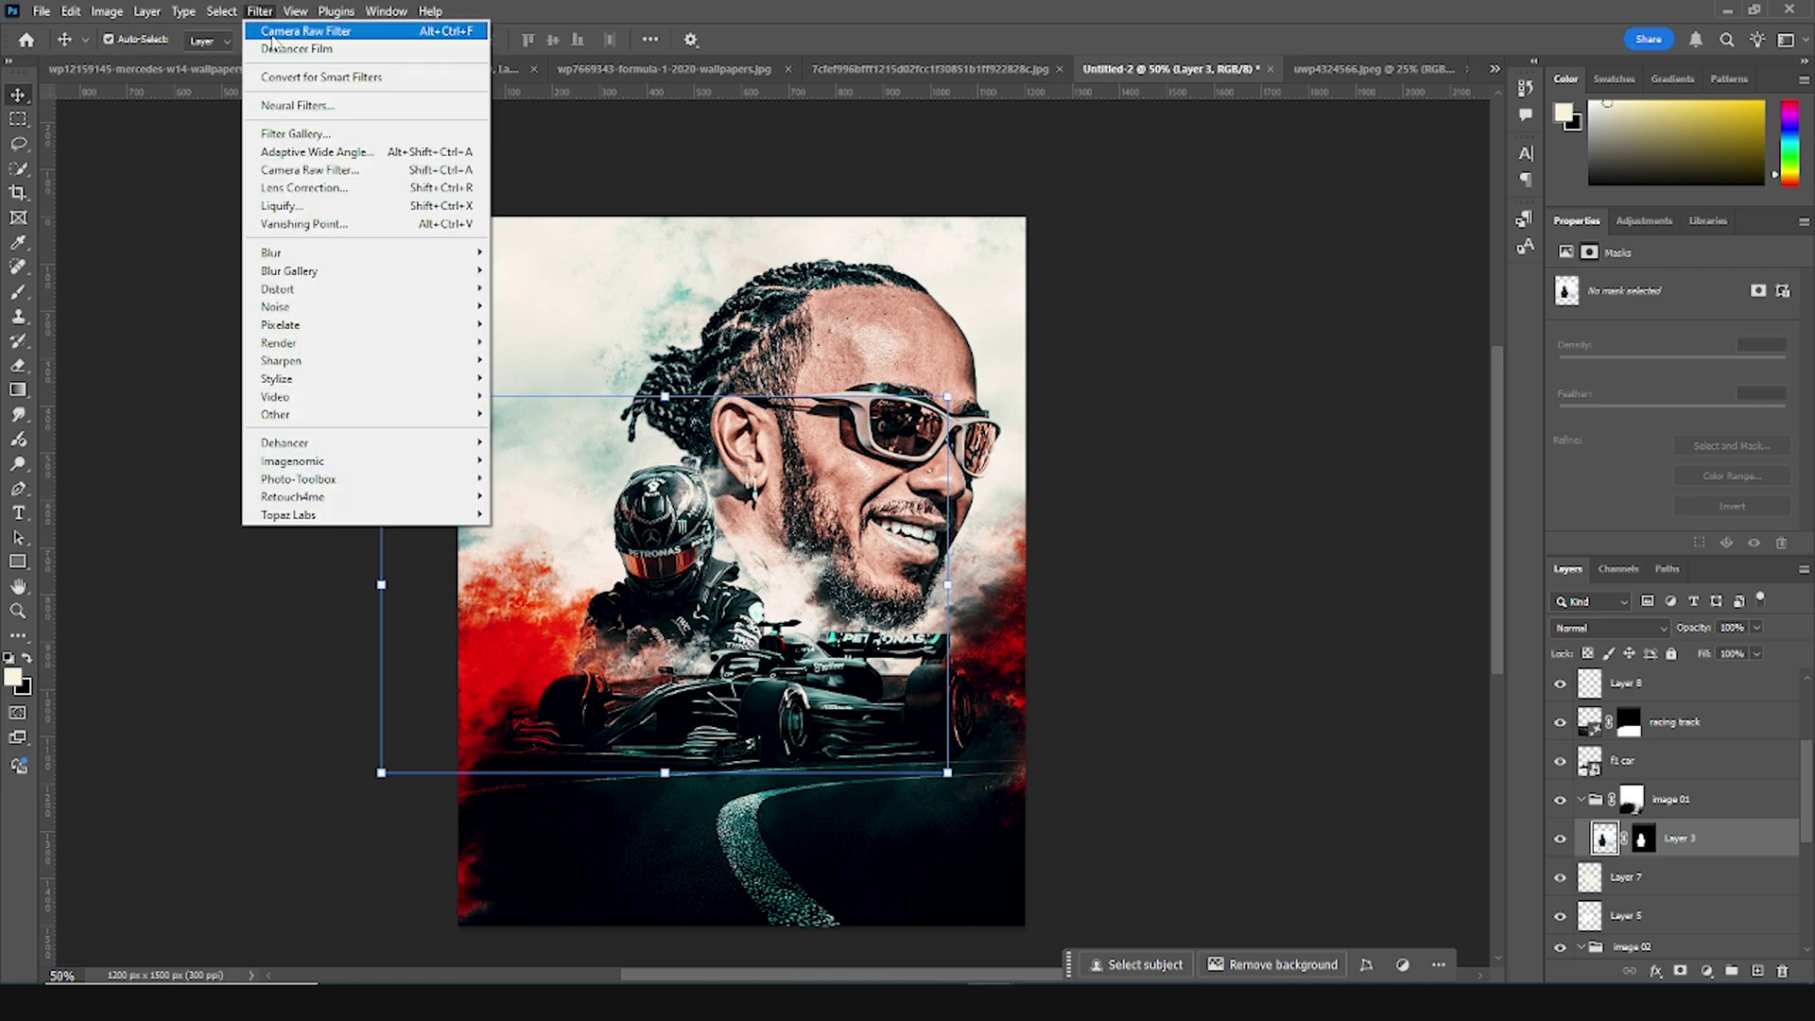
{"action": "left_click", "coordinate": [295, 31]}
{"action": "left_click", "coordinate": [1319, 689]}
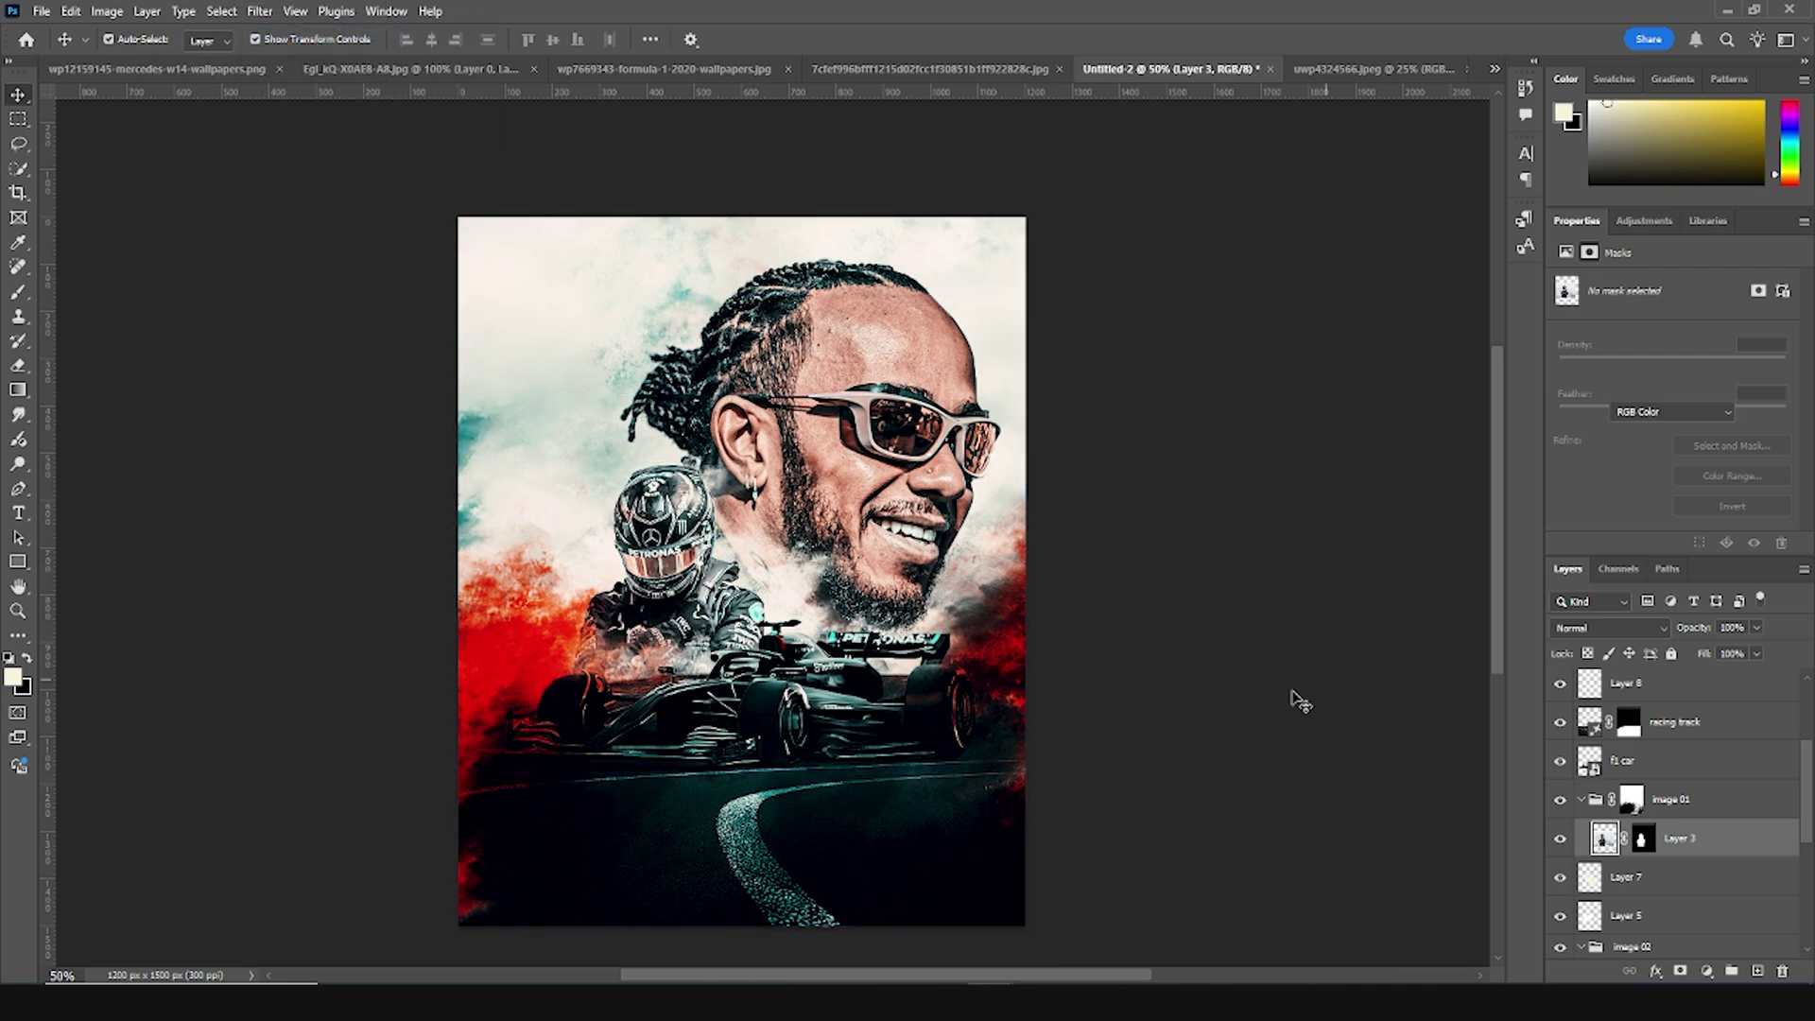
Open the racing track layer in Camera Raw Filter and apply the previous settings to it
{"action": "left_click", "coordinate": [830, 690]}
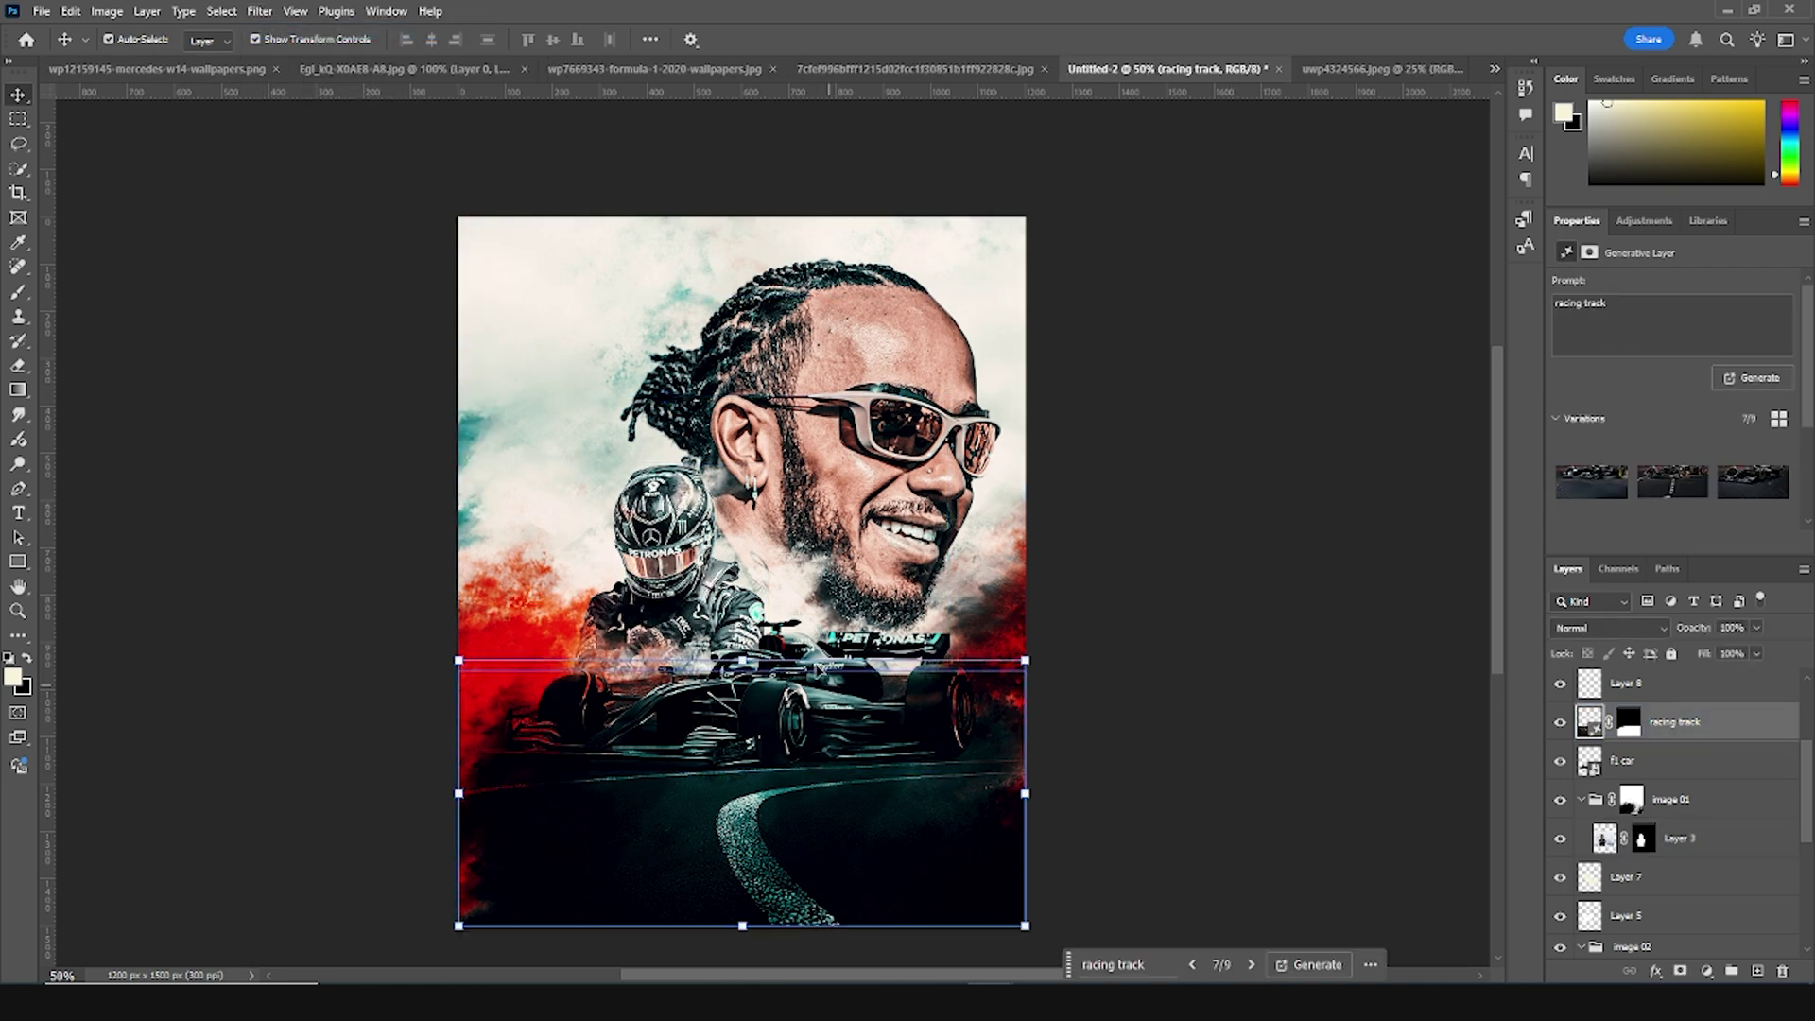
{"action": "left_click", "coordinate": [269, 11]}
{"action": "left_click", "coordinate": [274, 31]}
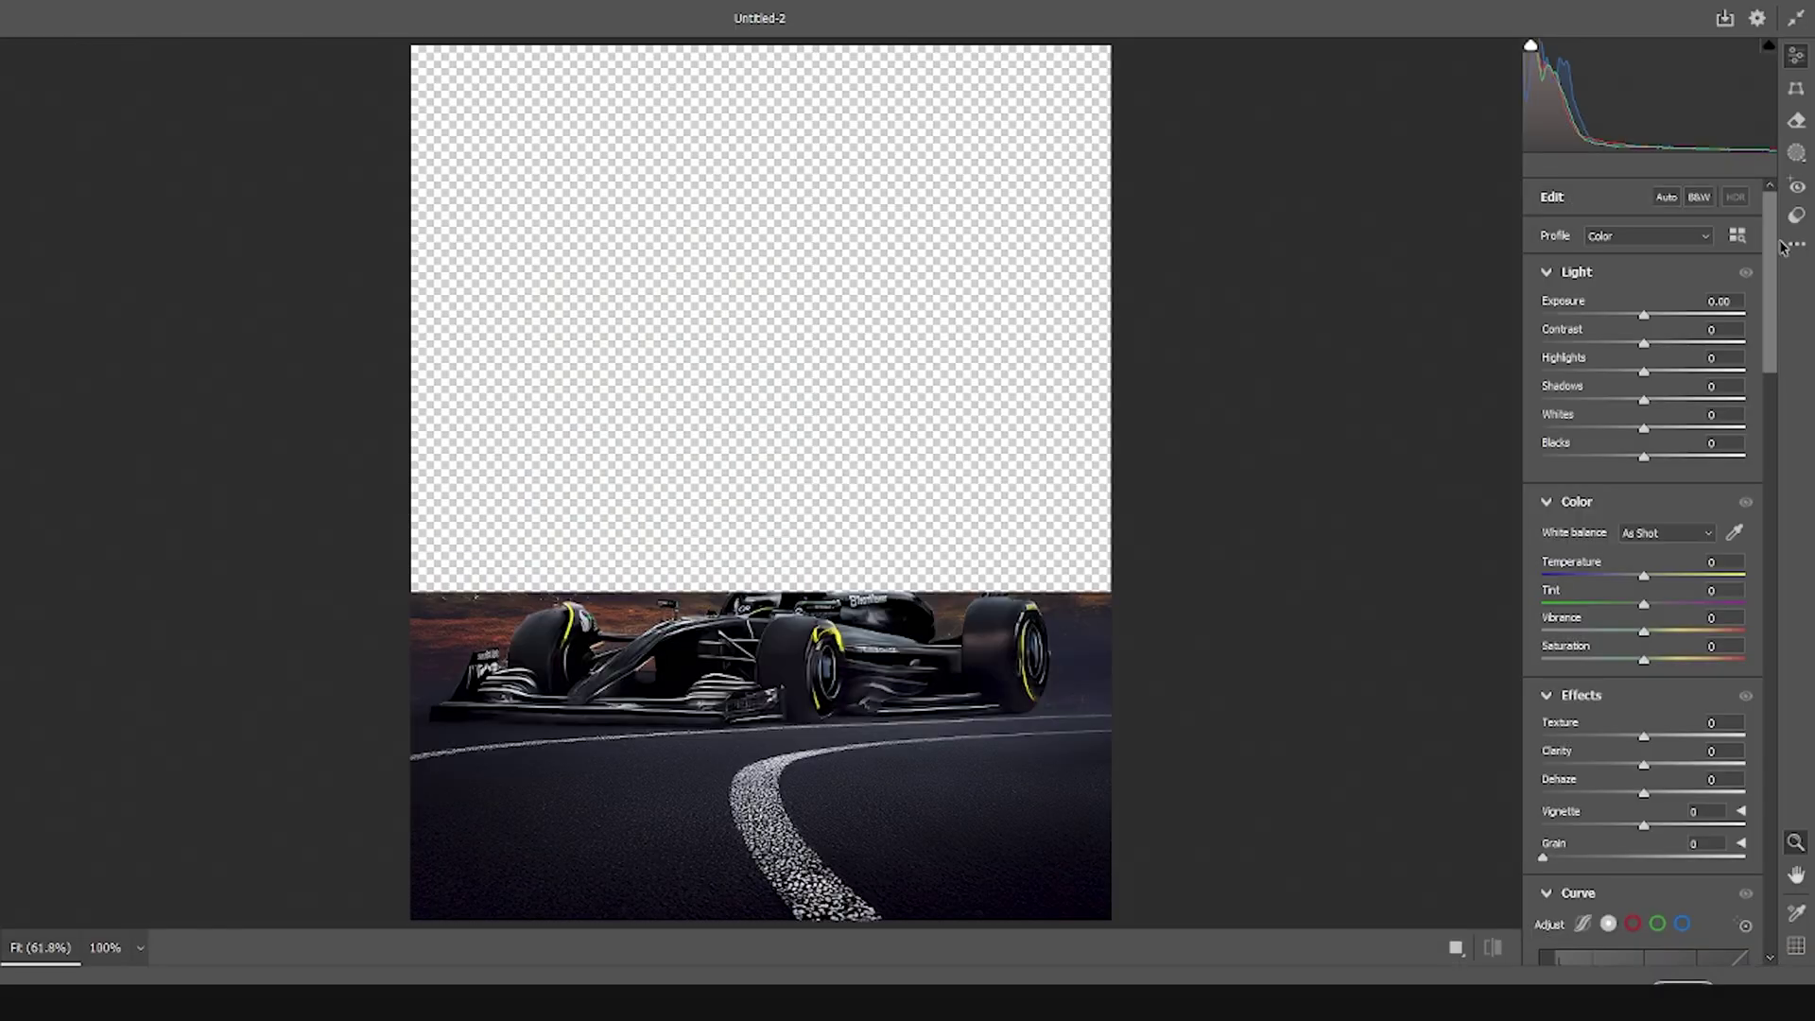
{"action": "left_click", "coordinate": [1796, 244]}
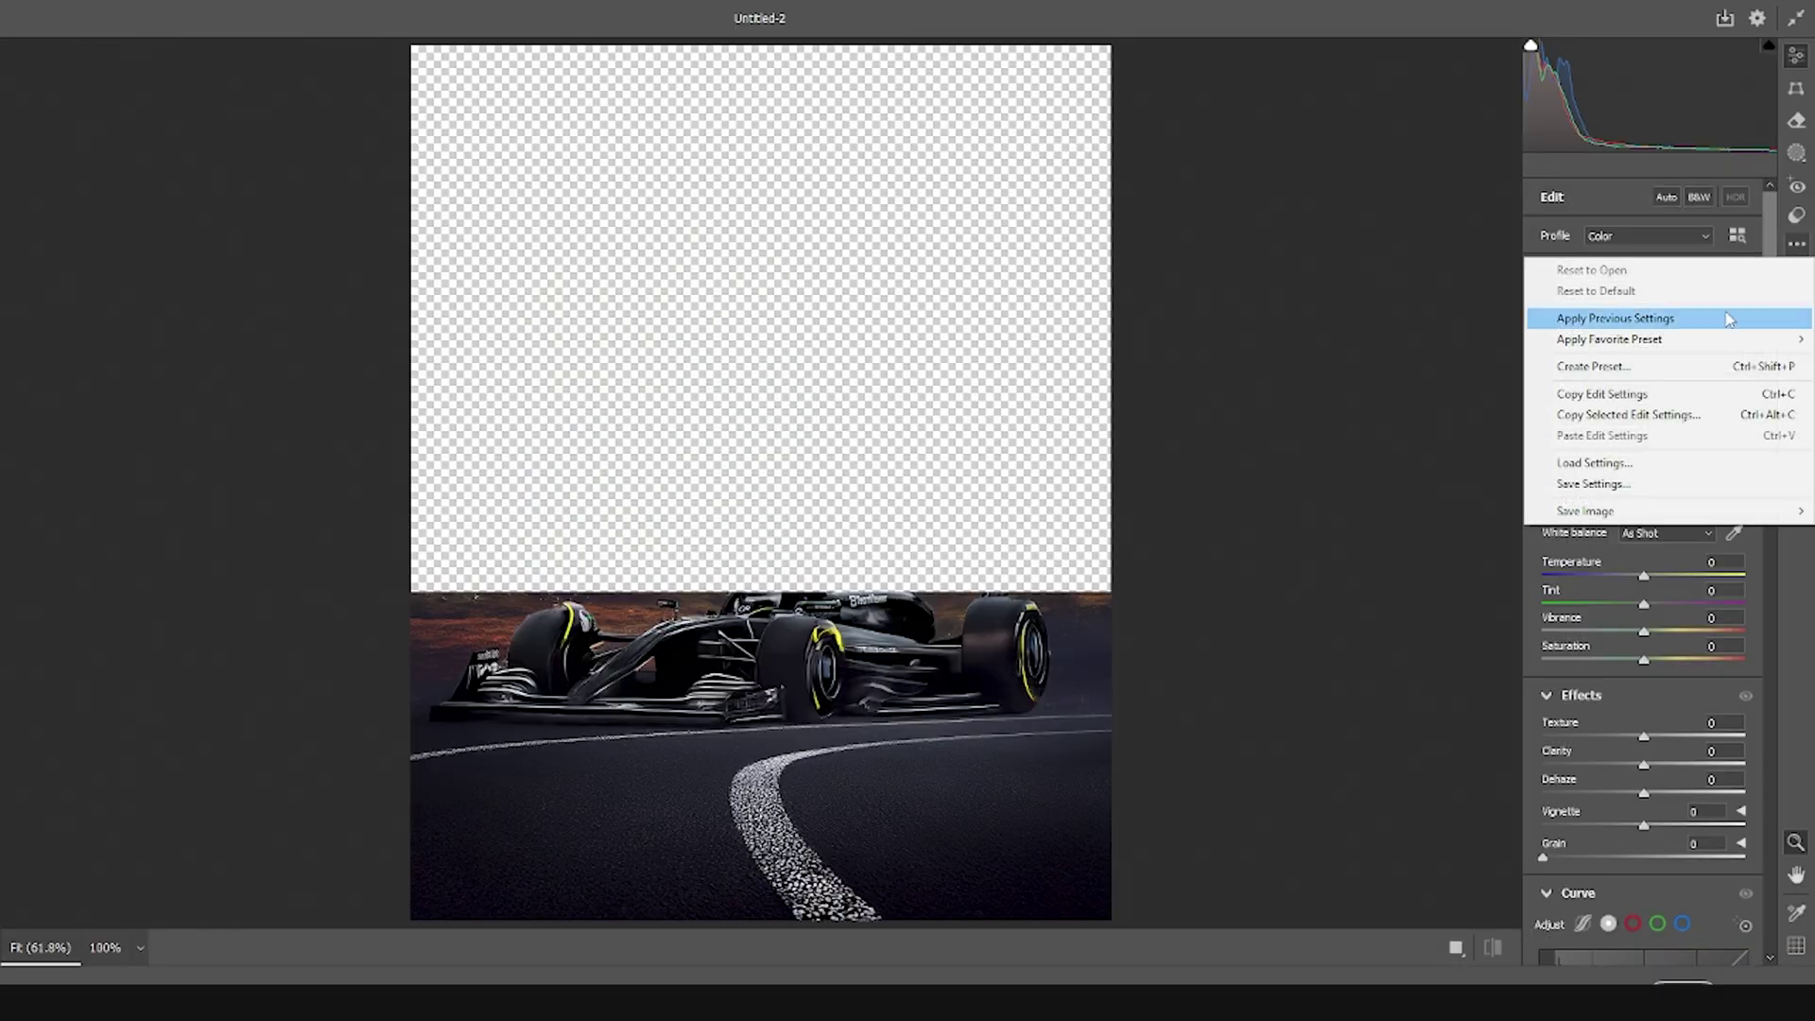
{"action": "left_click", "coordinate": [1727, 318]}
{"action": "left_click", "coordinate": [1708, 982]}
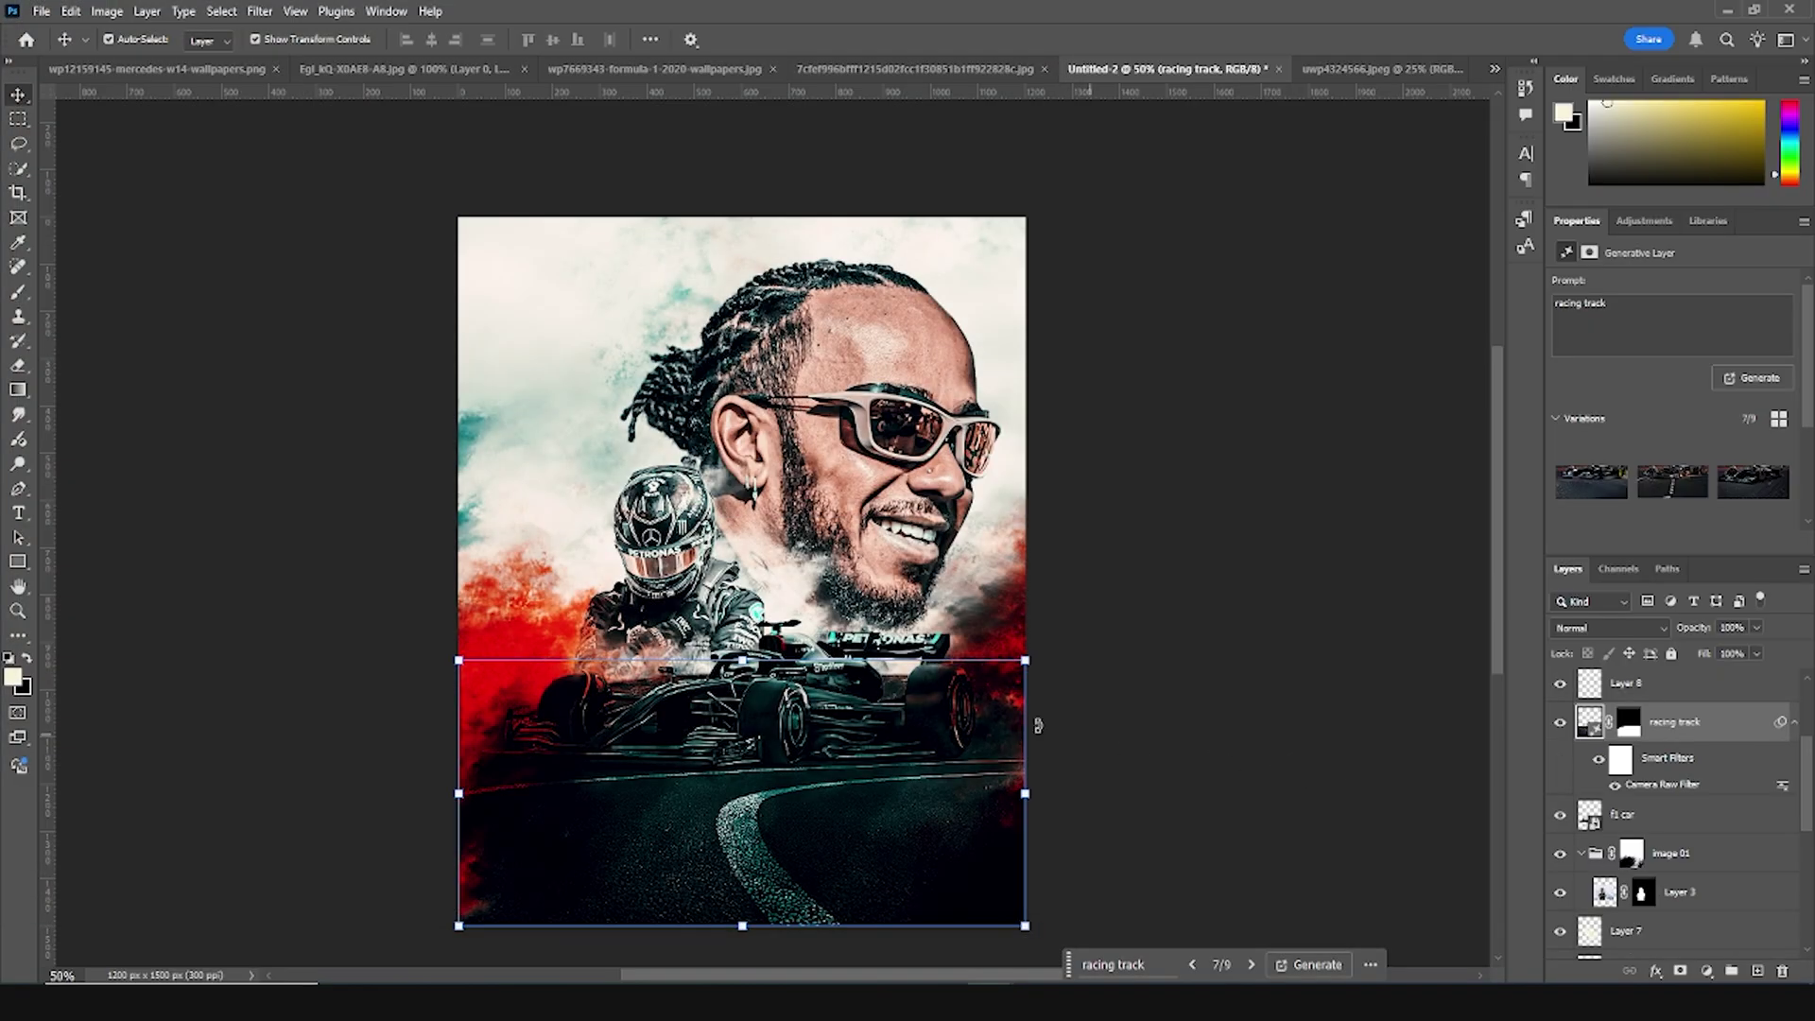
Scale the racing track layer's height to 97.16%, commit the transform and deselect all layers
{"action": "left_click", "coordinate": [851, 673]}
{"action": "left_click", "coordinate": [819, 653]}
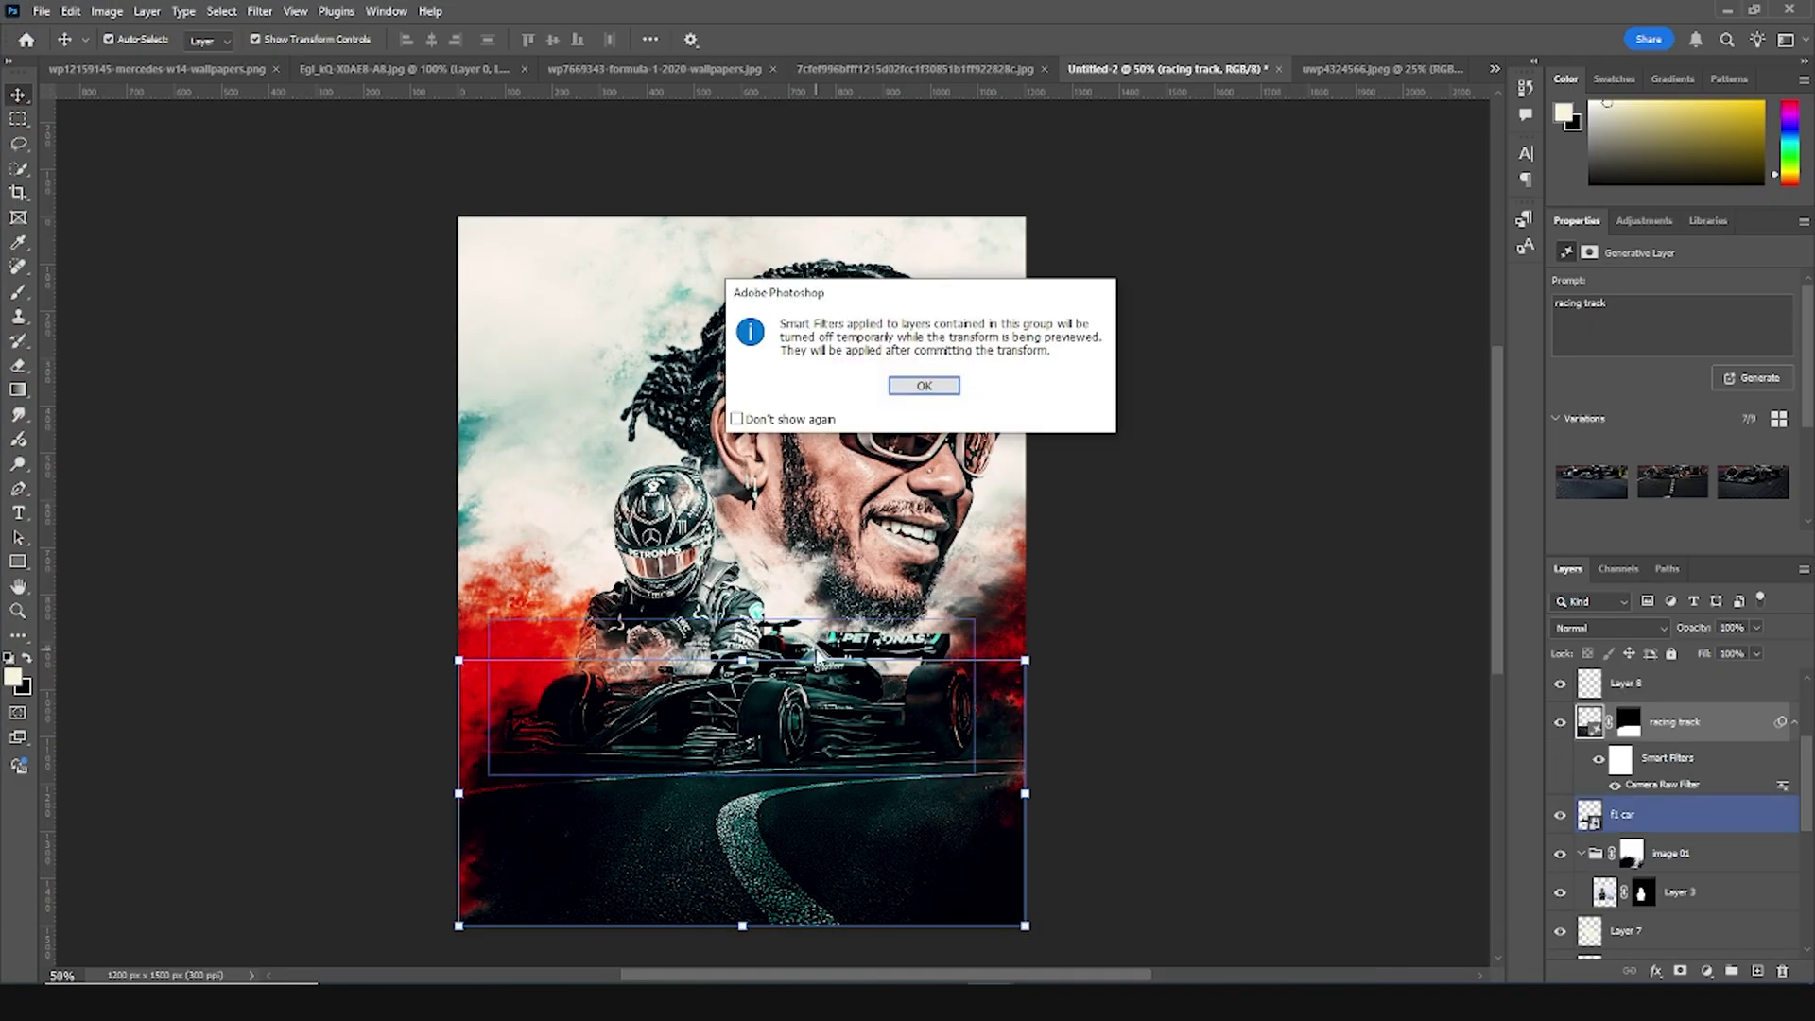
{"action": "left_click", "coordinate": [924, 385]}
{"action": "scroll", "coordinate": [1297, 667], "scroll_direction": "right", "scroll_amount": 3}
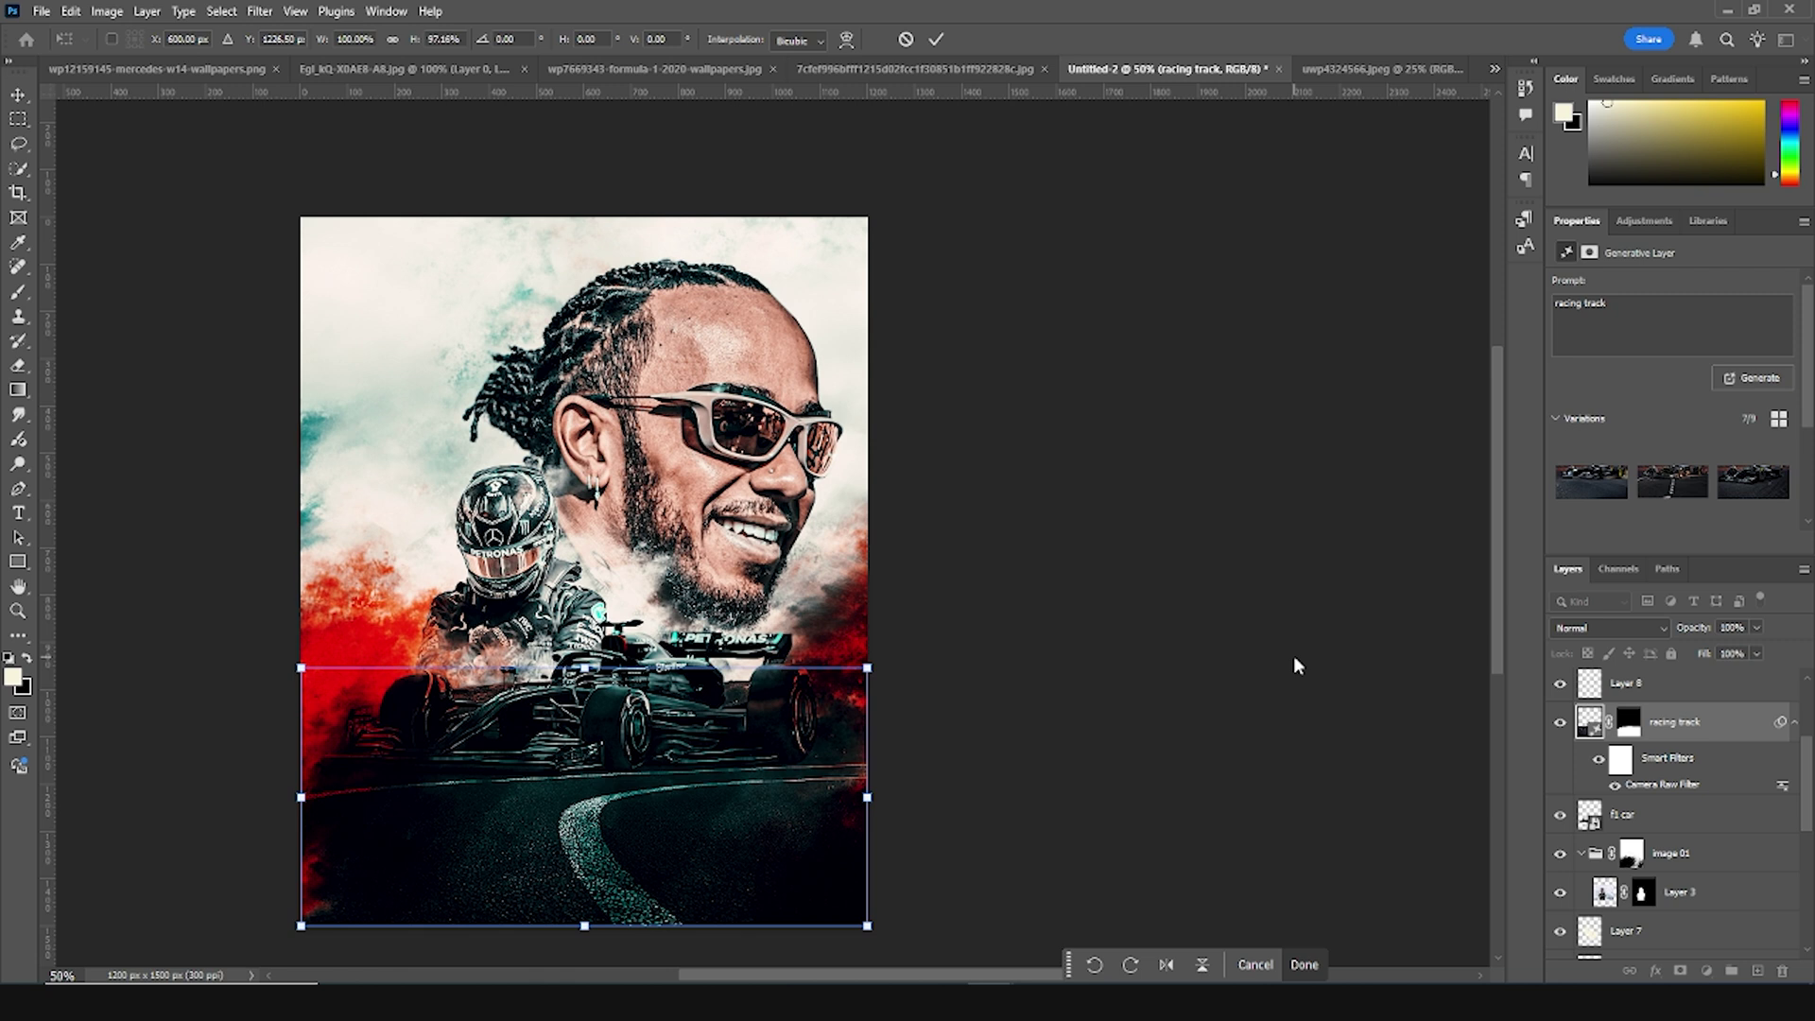
{"action": "key", "text": "Return"}
{"action": "left_click", "coordinate": [888, 571]}
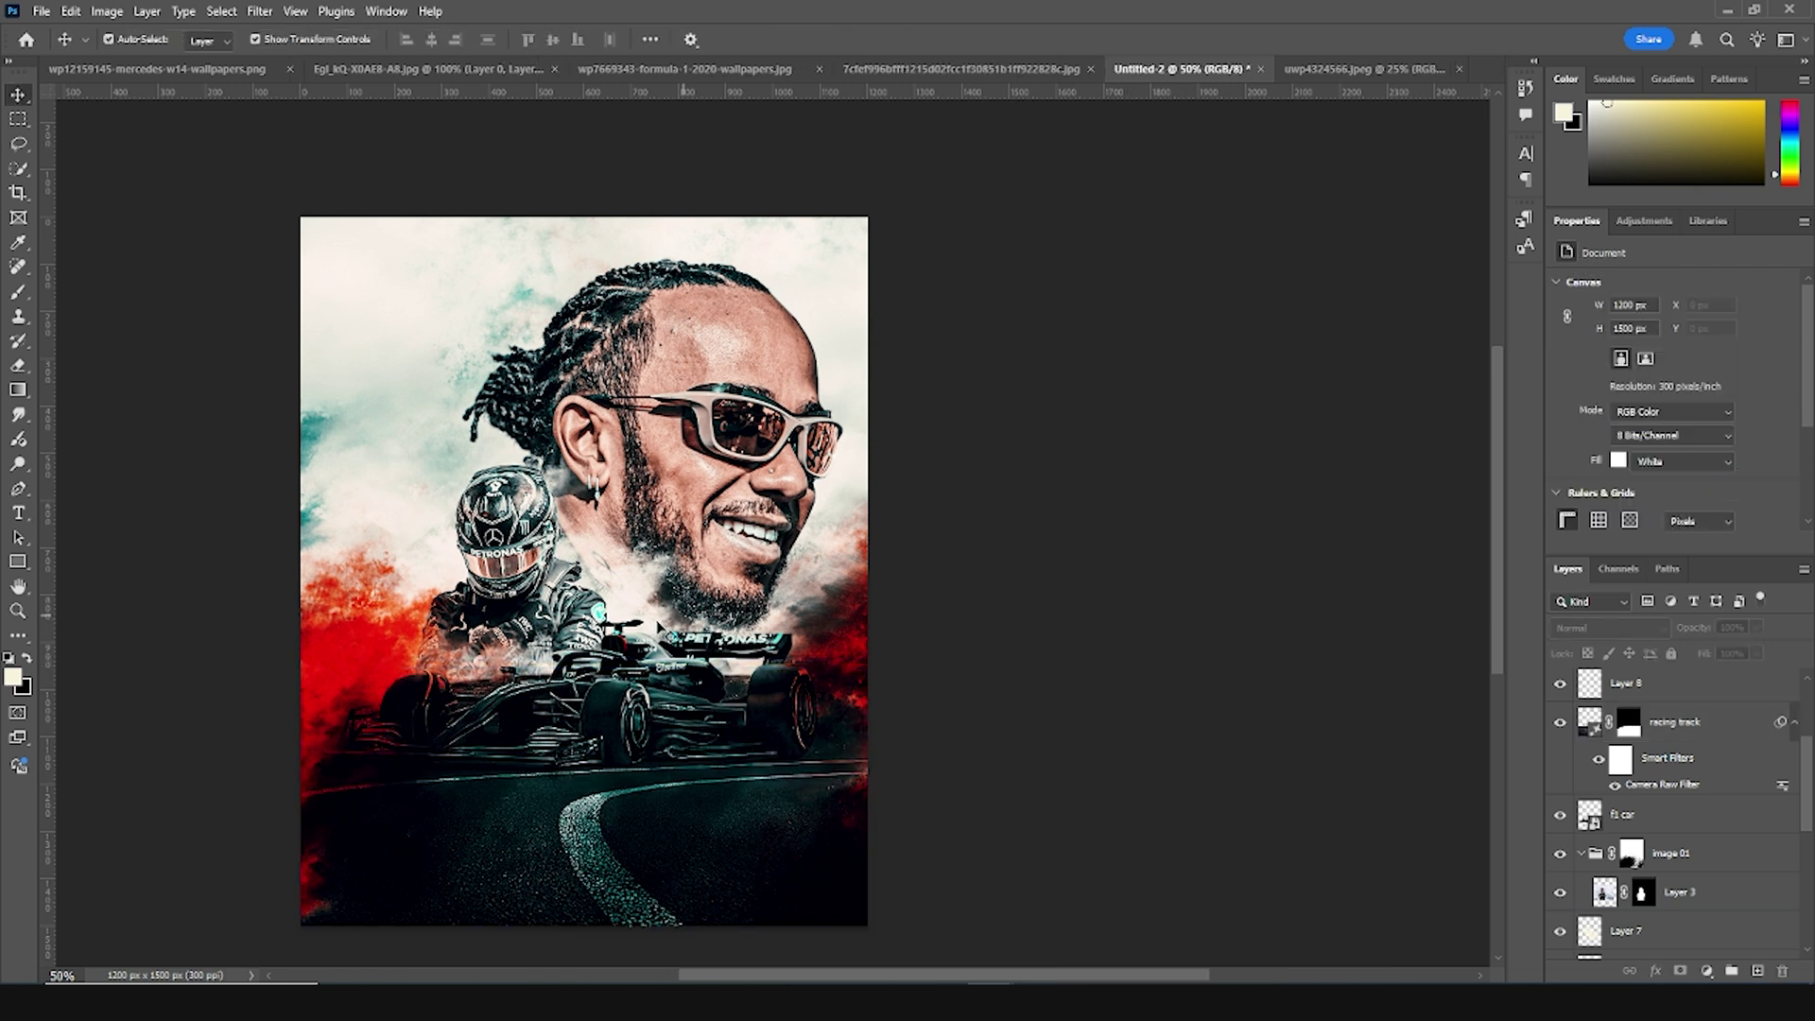
Open the f1 car layer in Camera Raw Filter and apply the previous settings to it
{"action": "left_click", "coordinate": [1627, 814]}
{"action": "left_click", "coordinate": [261, 14]}
{"action": "left_click", "coordinate": [268, 33]}
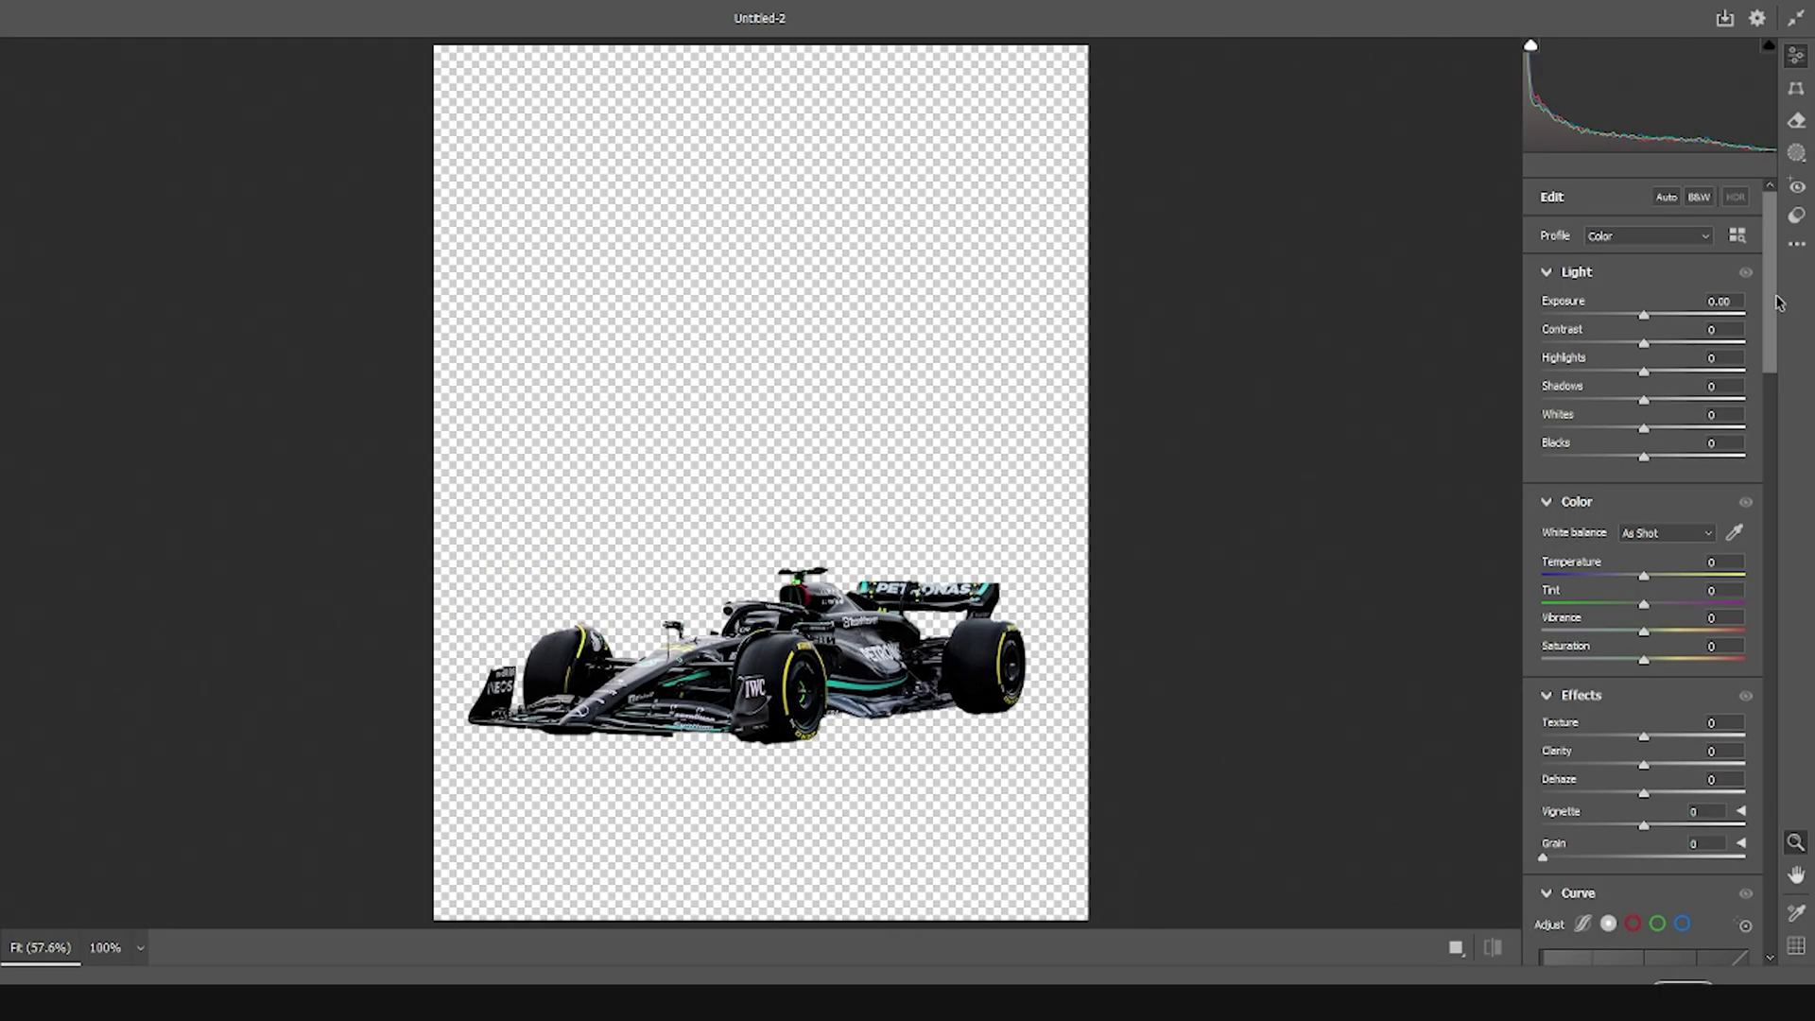
{"action": "left_click", "coordinate": [1802, 248]}
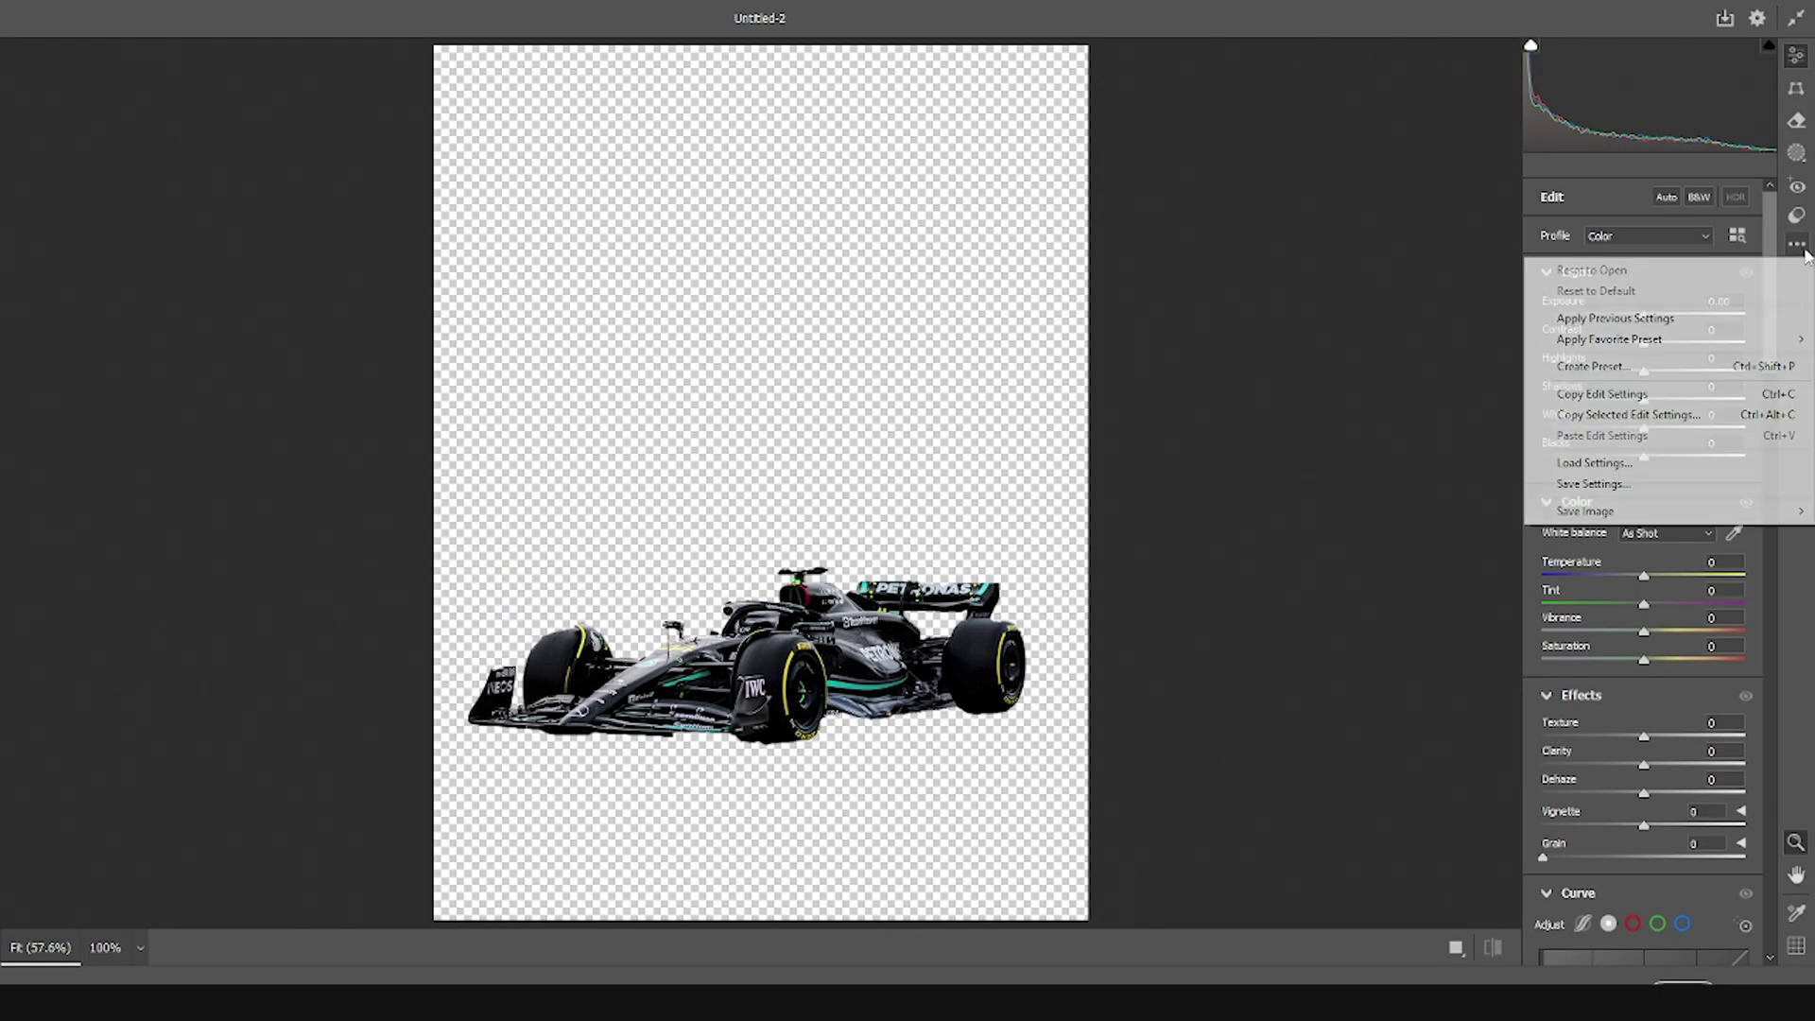
{"action": "left_click", "coordinate": [1615, 318]}
{"action": "left_click", "coordinate": [1744, 953]}
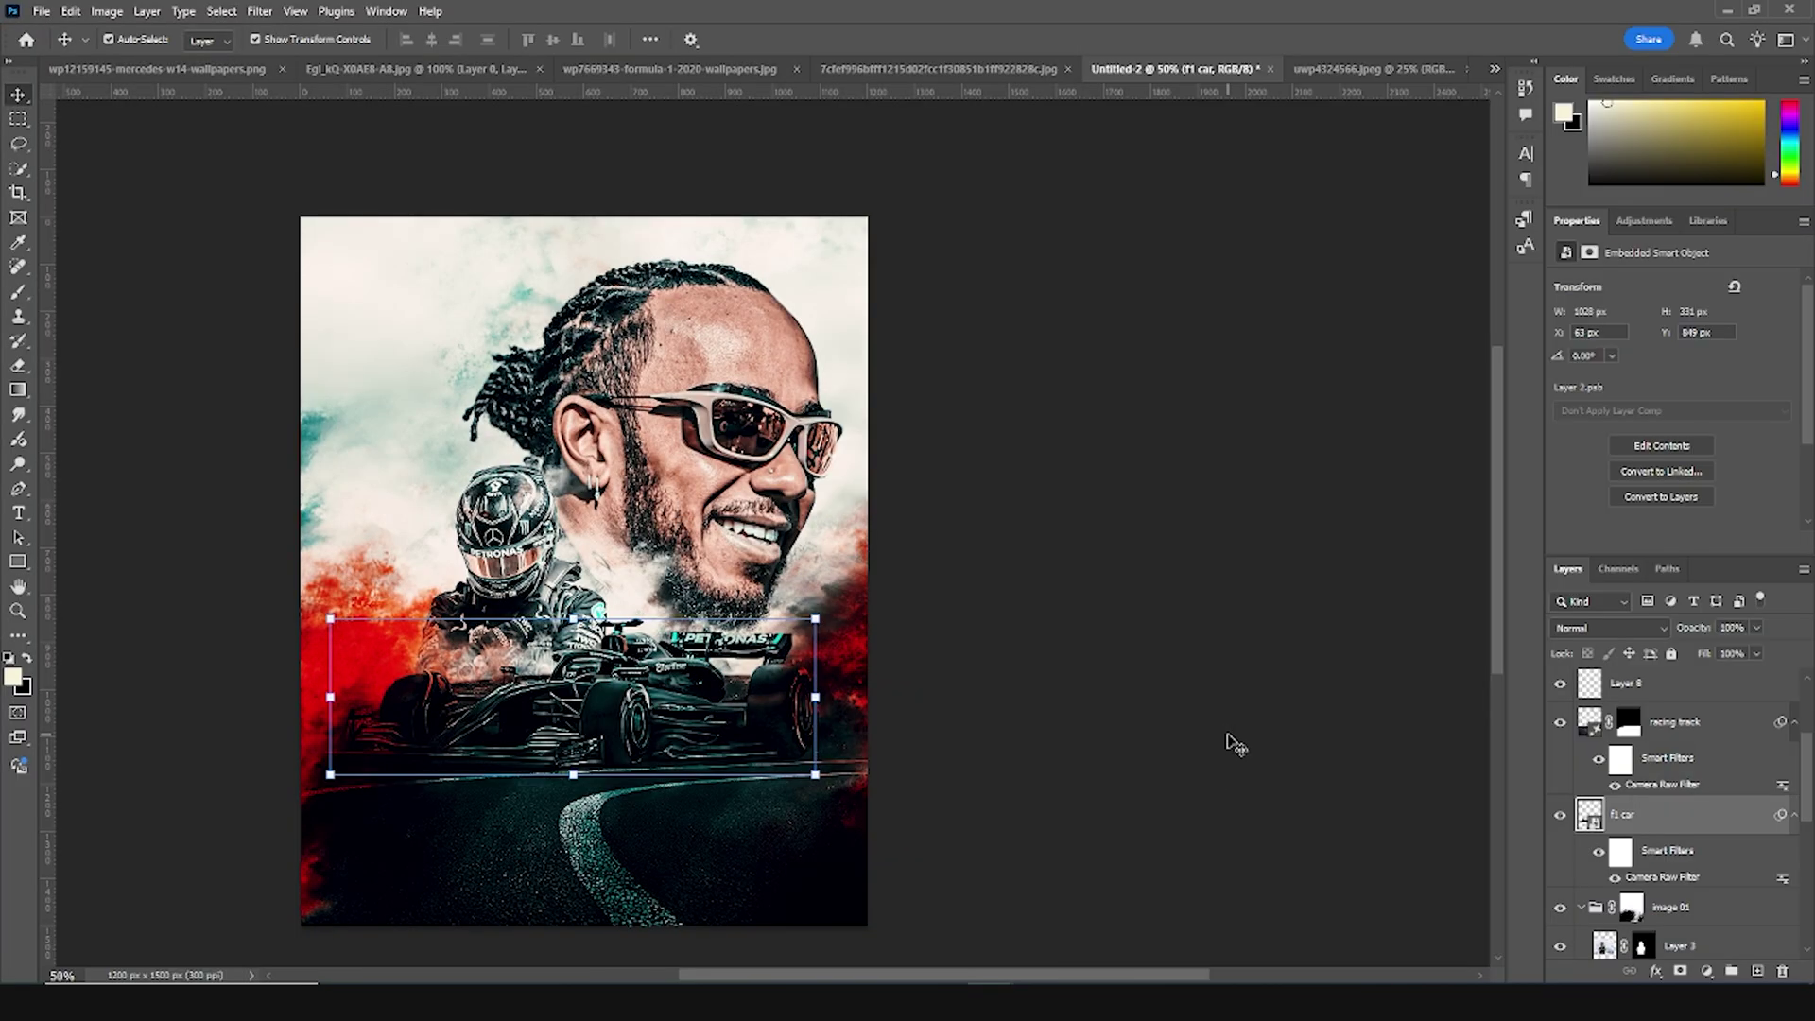
Compare the poster with and without Color Lookup 1, and lower that adjustment layer's opacity to about 72%
{"action": "left_click", "coordinate": [1236, 745]}
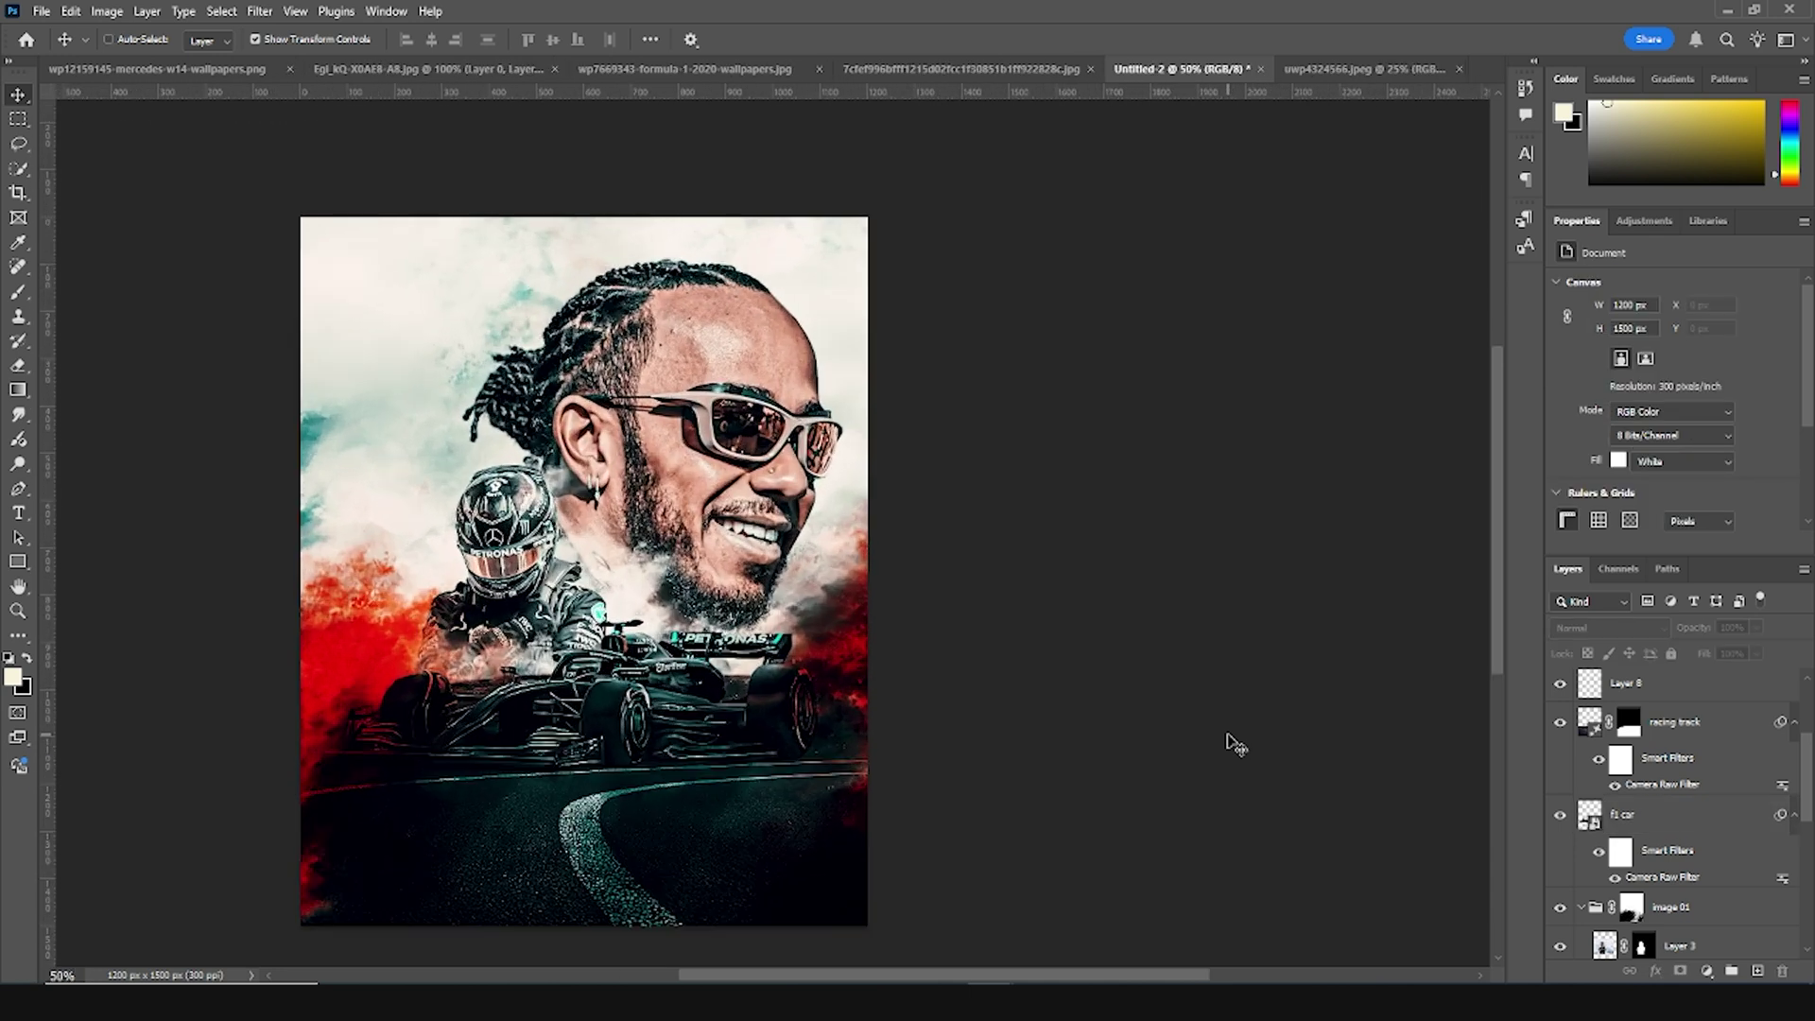
{"action": "left_click_drag", "start_coordinate": [744, 603], "coordinate": [918, 586]}
{"action": "left_click", "coordinate": [1661, 766]}
{"action": "scroll", "coordinate": [1660, 776], "scroll_direction": "up", "scroll_amount": 3}
{"action": "left_click", "coordinate": [1610, 736]}
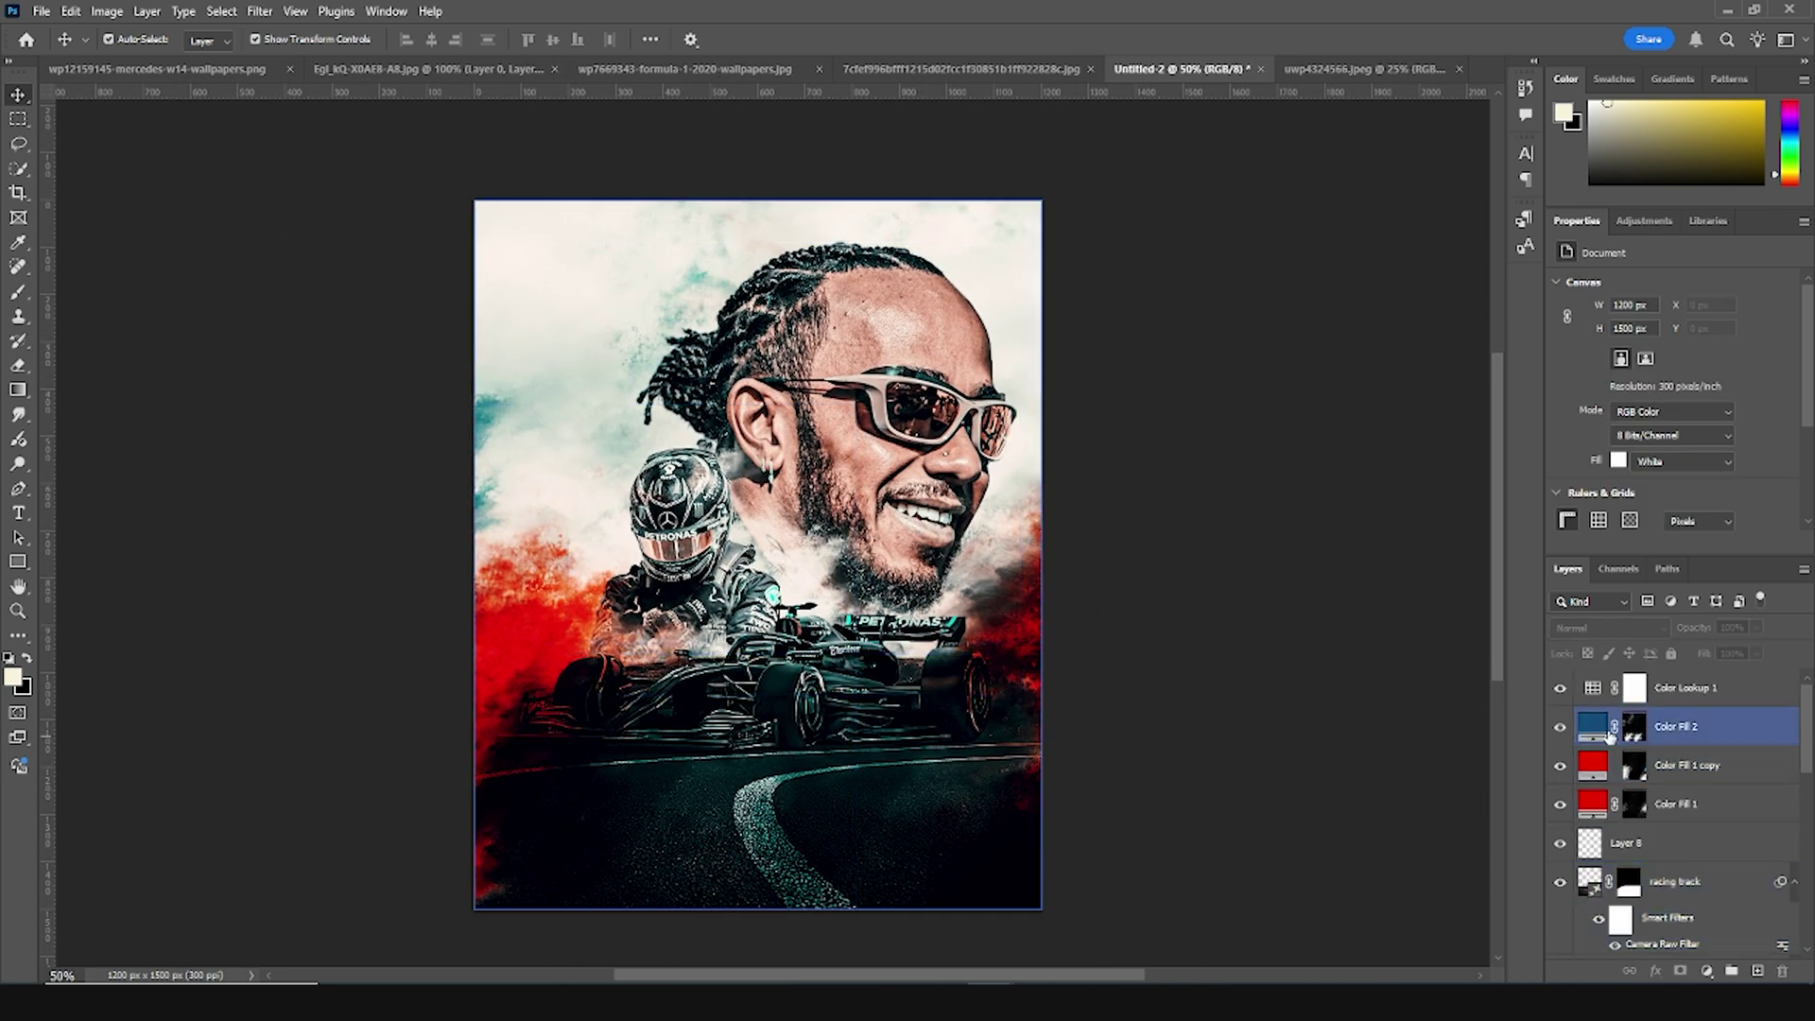
{"action": "left_click", "coordinate": [1569, 688]}
{"action": "left_click", "coordinate": [1561, 688]}
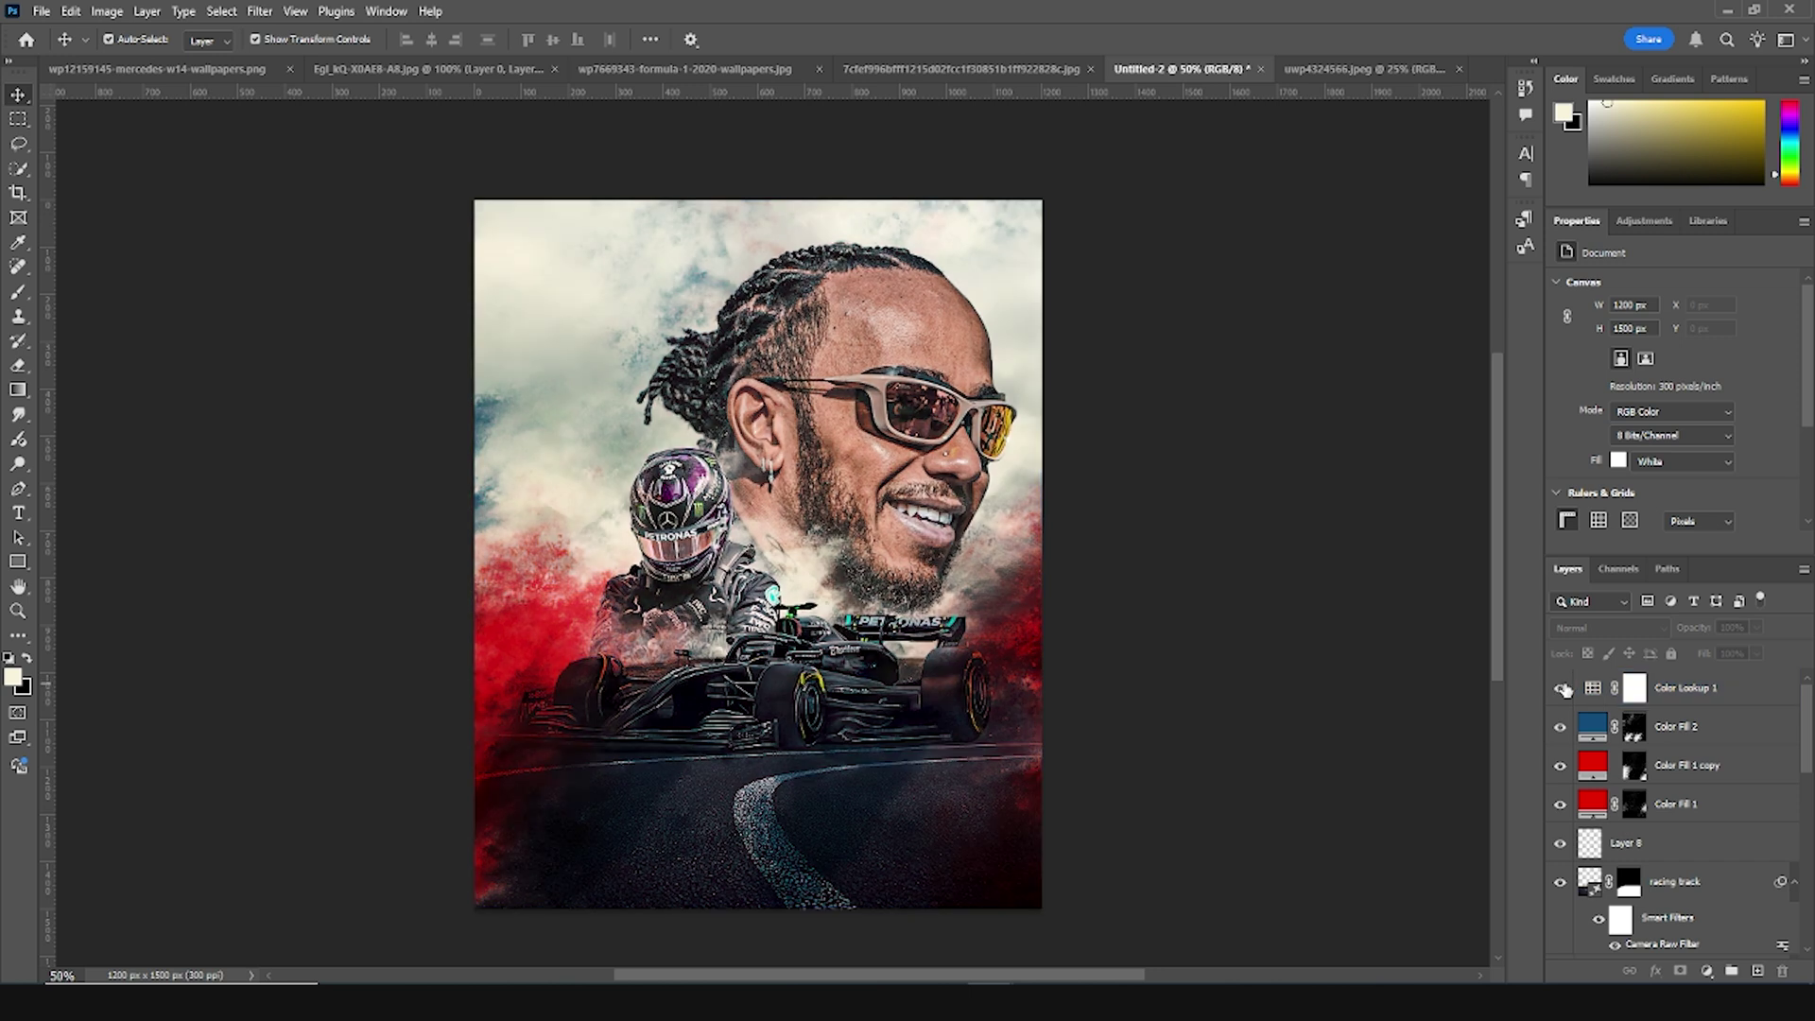
{"action": "left_click", "coordinate": [1562, 690]}
{"action": "left_click", "coordinate": [1635, 687]}
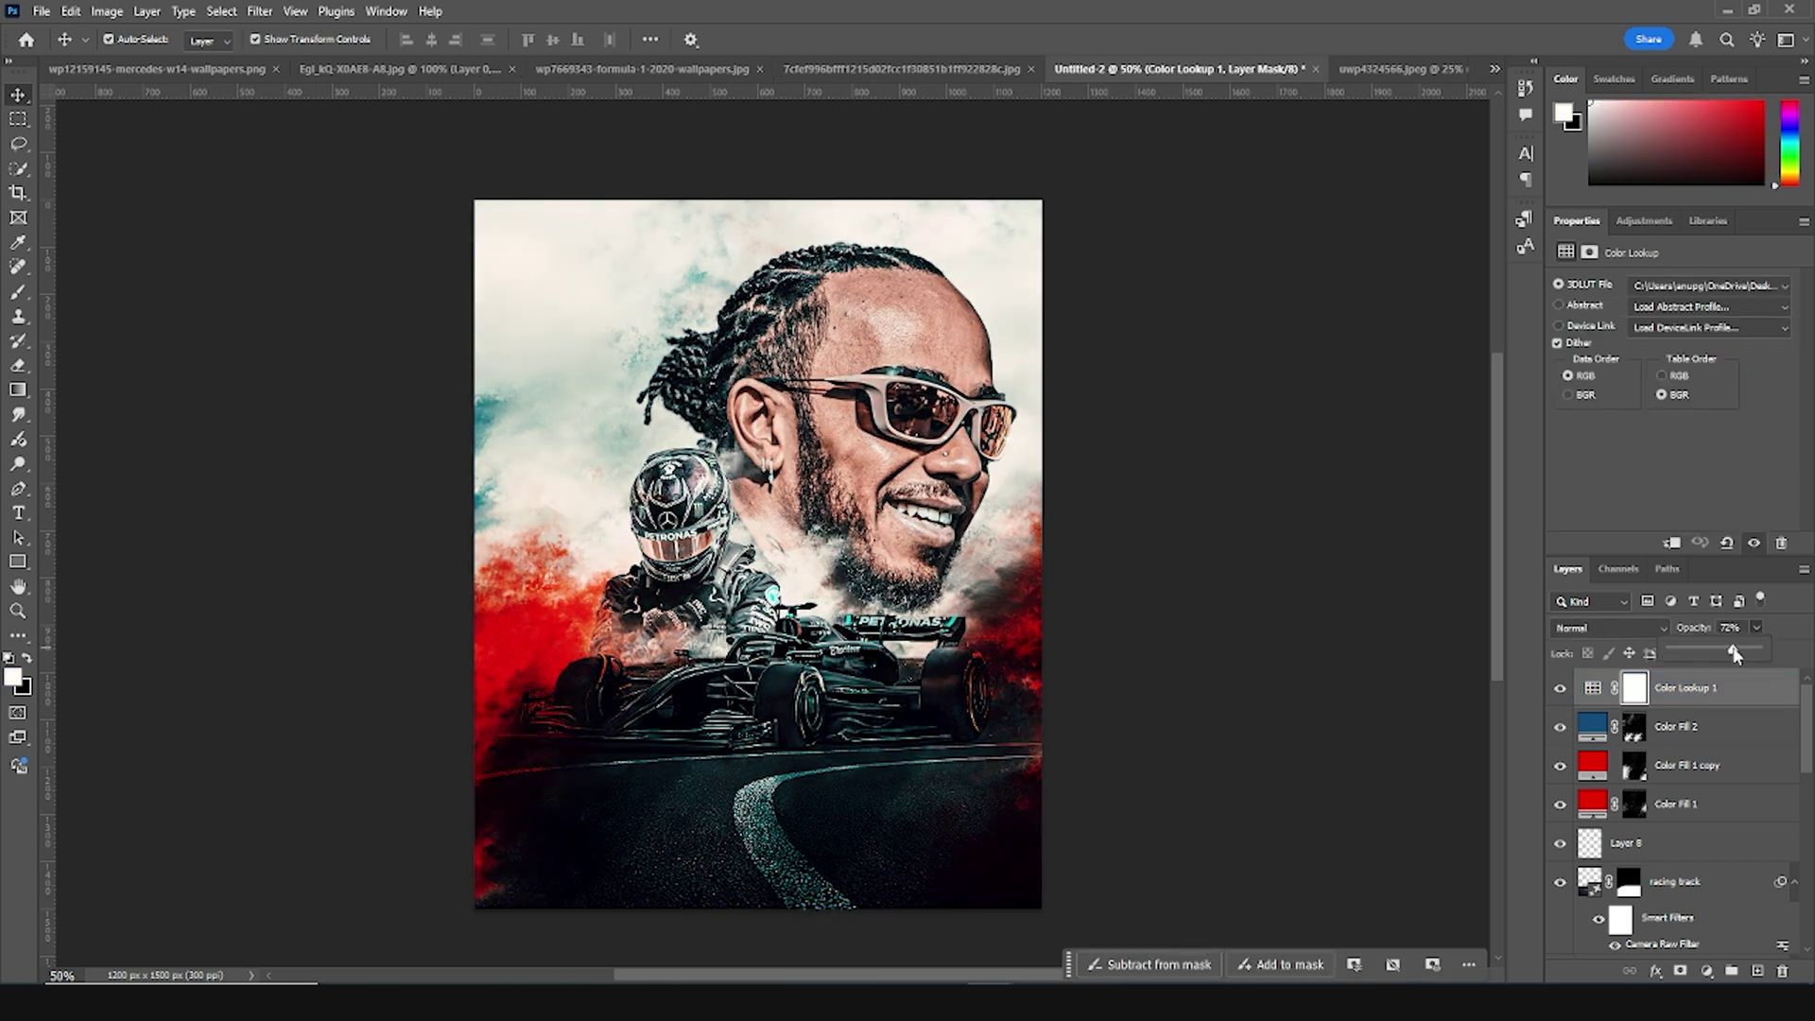
Add a Curves adjustment above Color Lookup 1, anchor the shadows with a point and lift the black point slightly
{"action": "left_click", "coordinate": [1706, 971]}
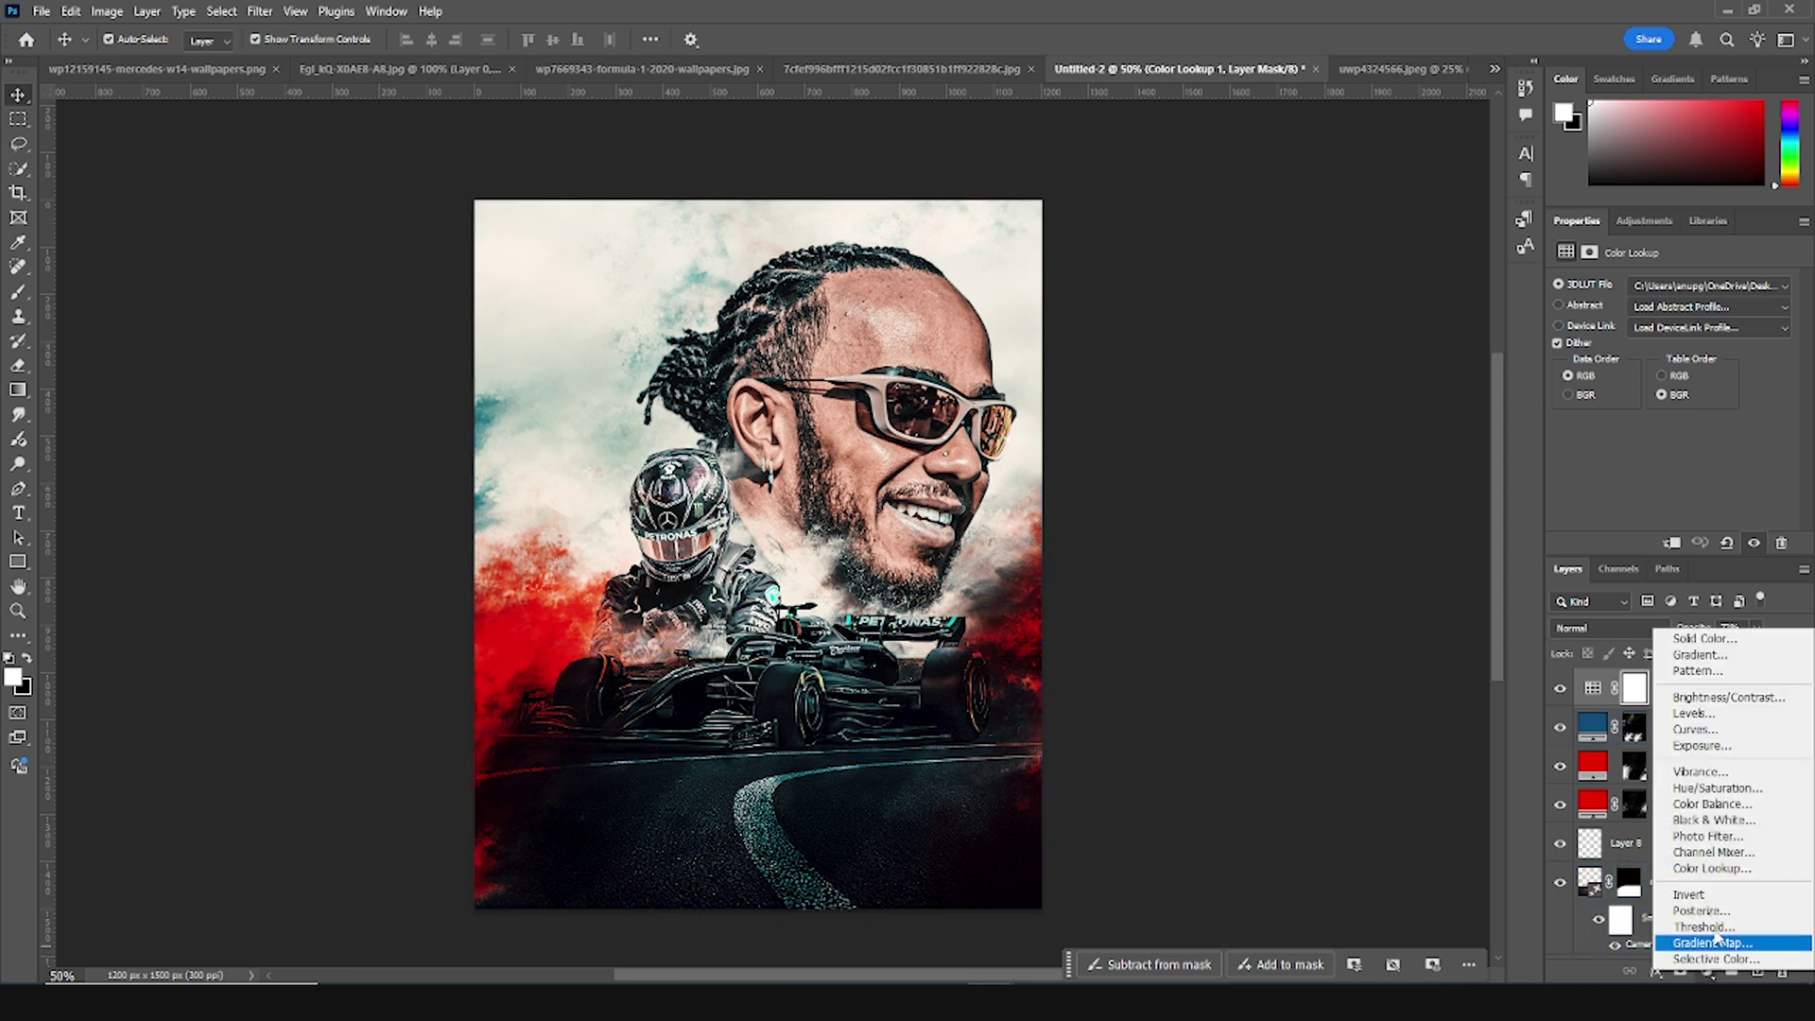
{"action": "left_click", "coordinate": [1696, 729]}
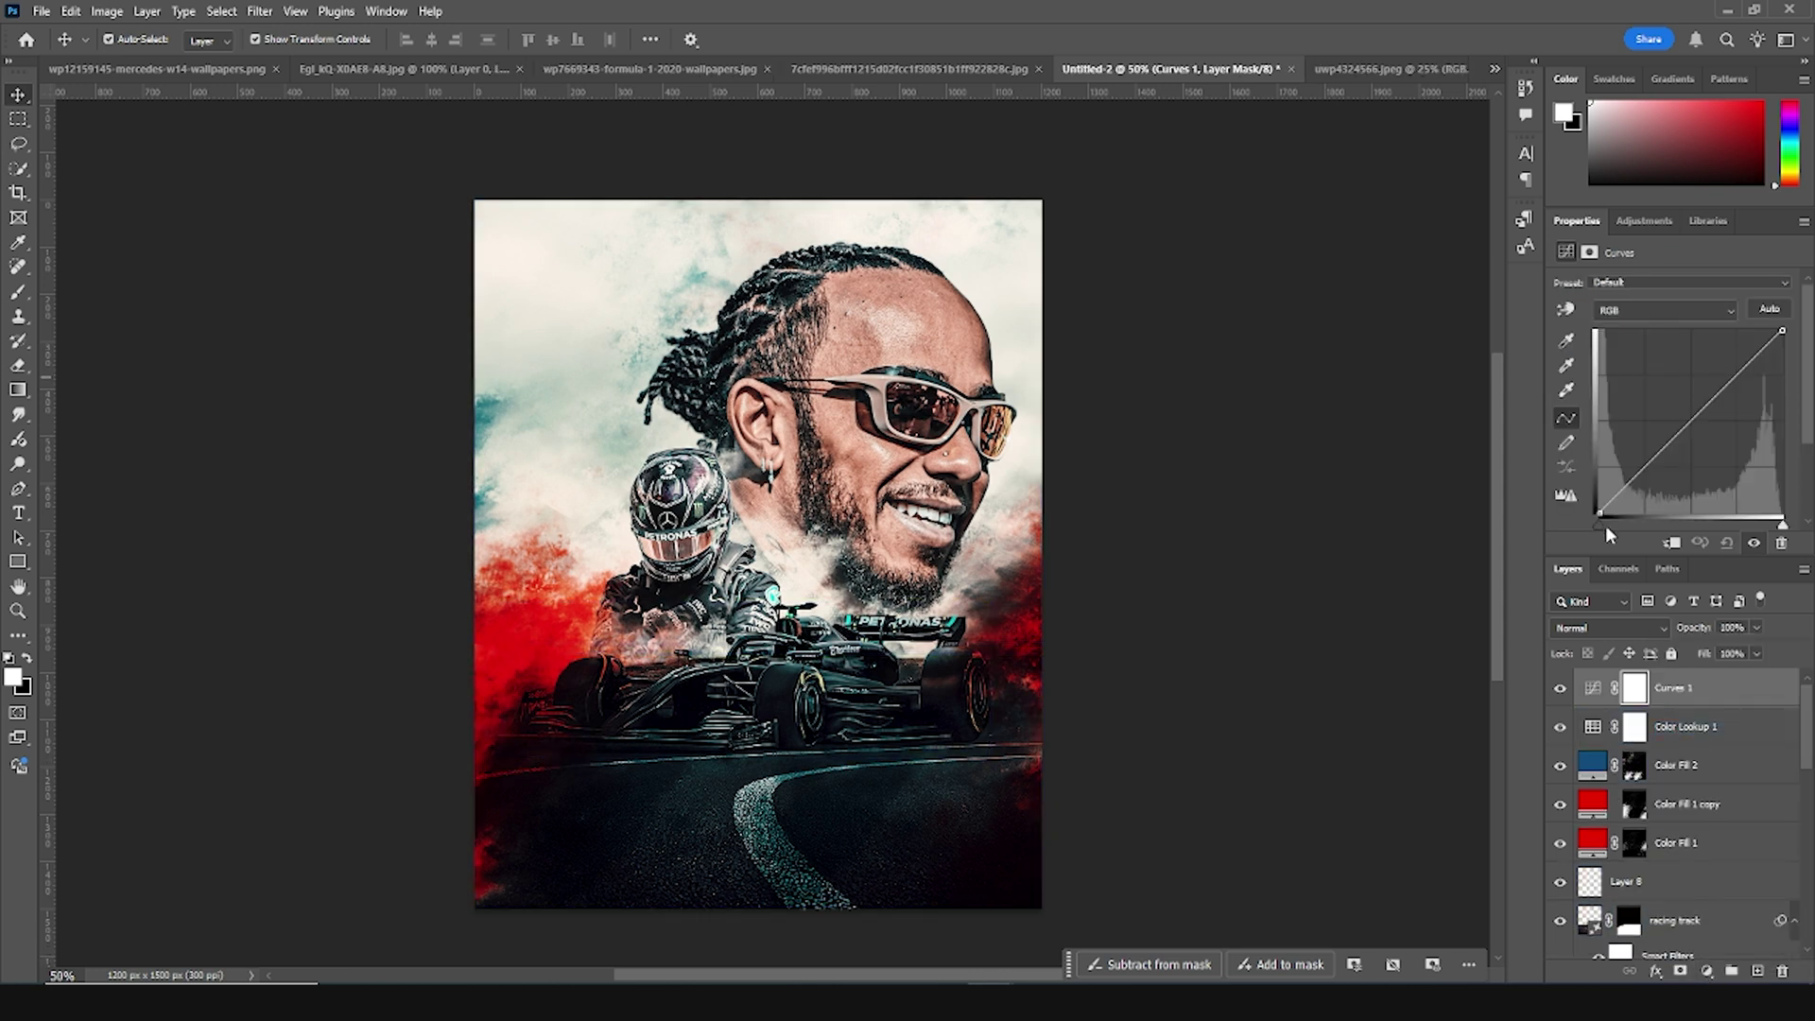
{"action": "left_click", "coordinate": [1624, 489]}
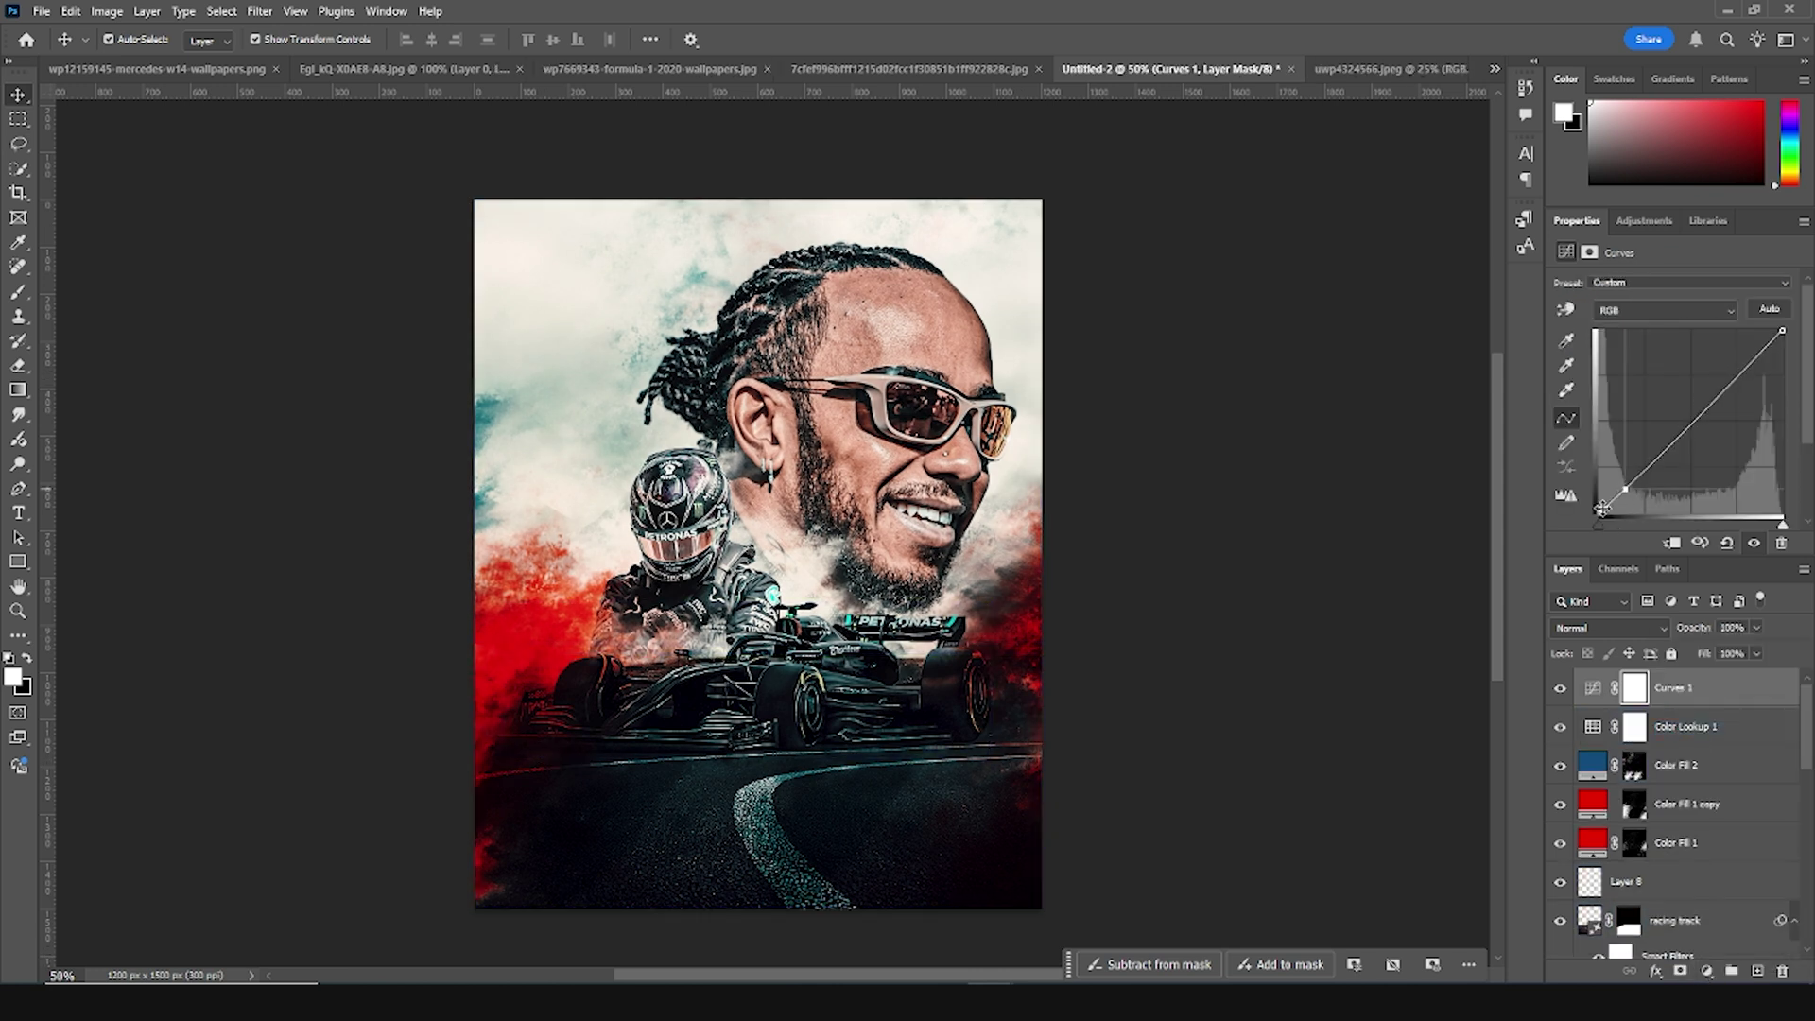
{"action": "left_click_drag", "start_coordinate": [1598, 516], "coordinate": [1593, 506]}
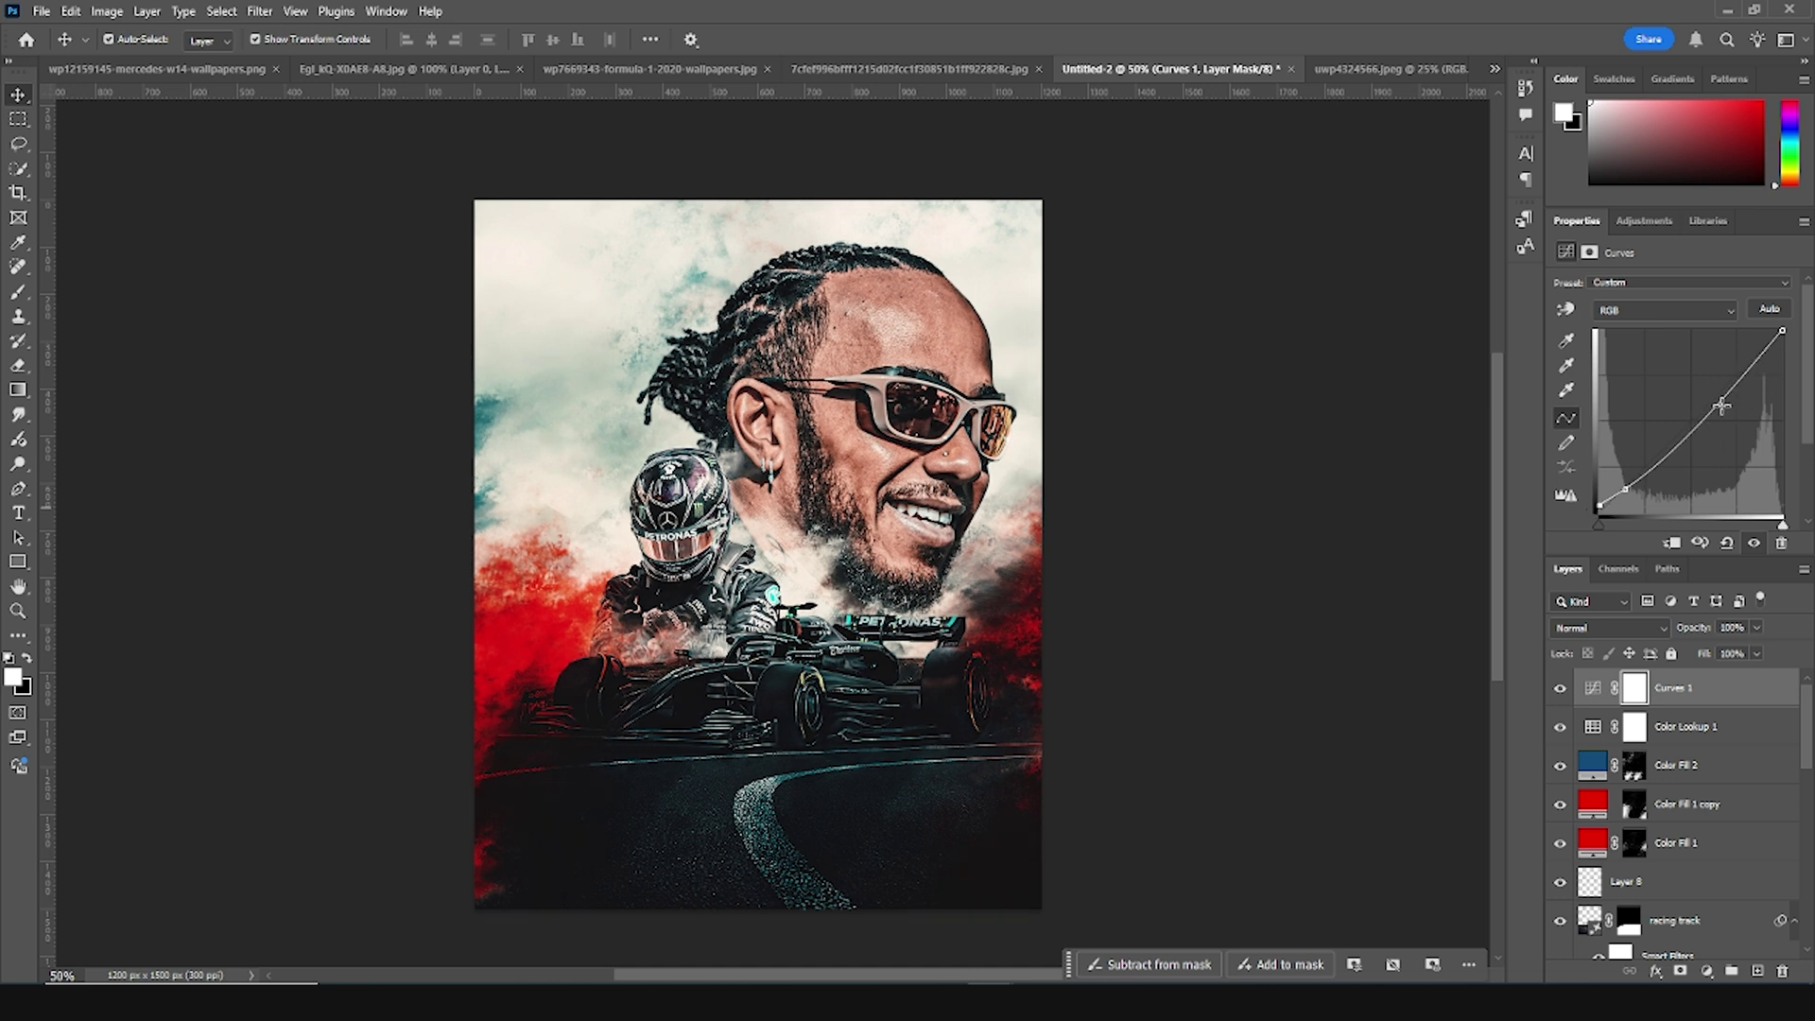
Add a midtone point to the RGB curve, lower the white point and lift the black point further for a faded look
{"action": "left_click", "coordinate": [1697, 422]}
{"action": "left_click_drag", "start_coordinate": [1780, 333], "coordinate": [1788, 352]}
{"action": "left_click_drag", "start_coordinate": [1709, 419], "coordinate": [1702, 415]}
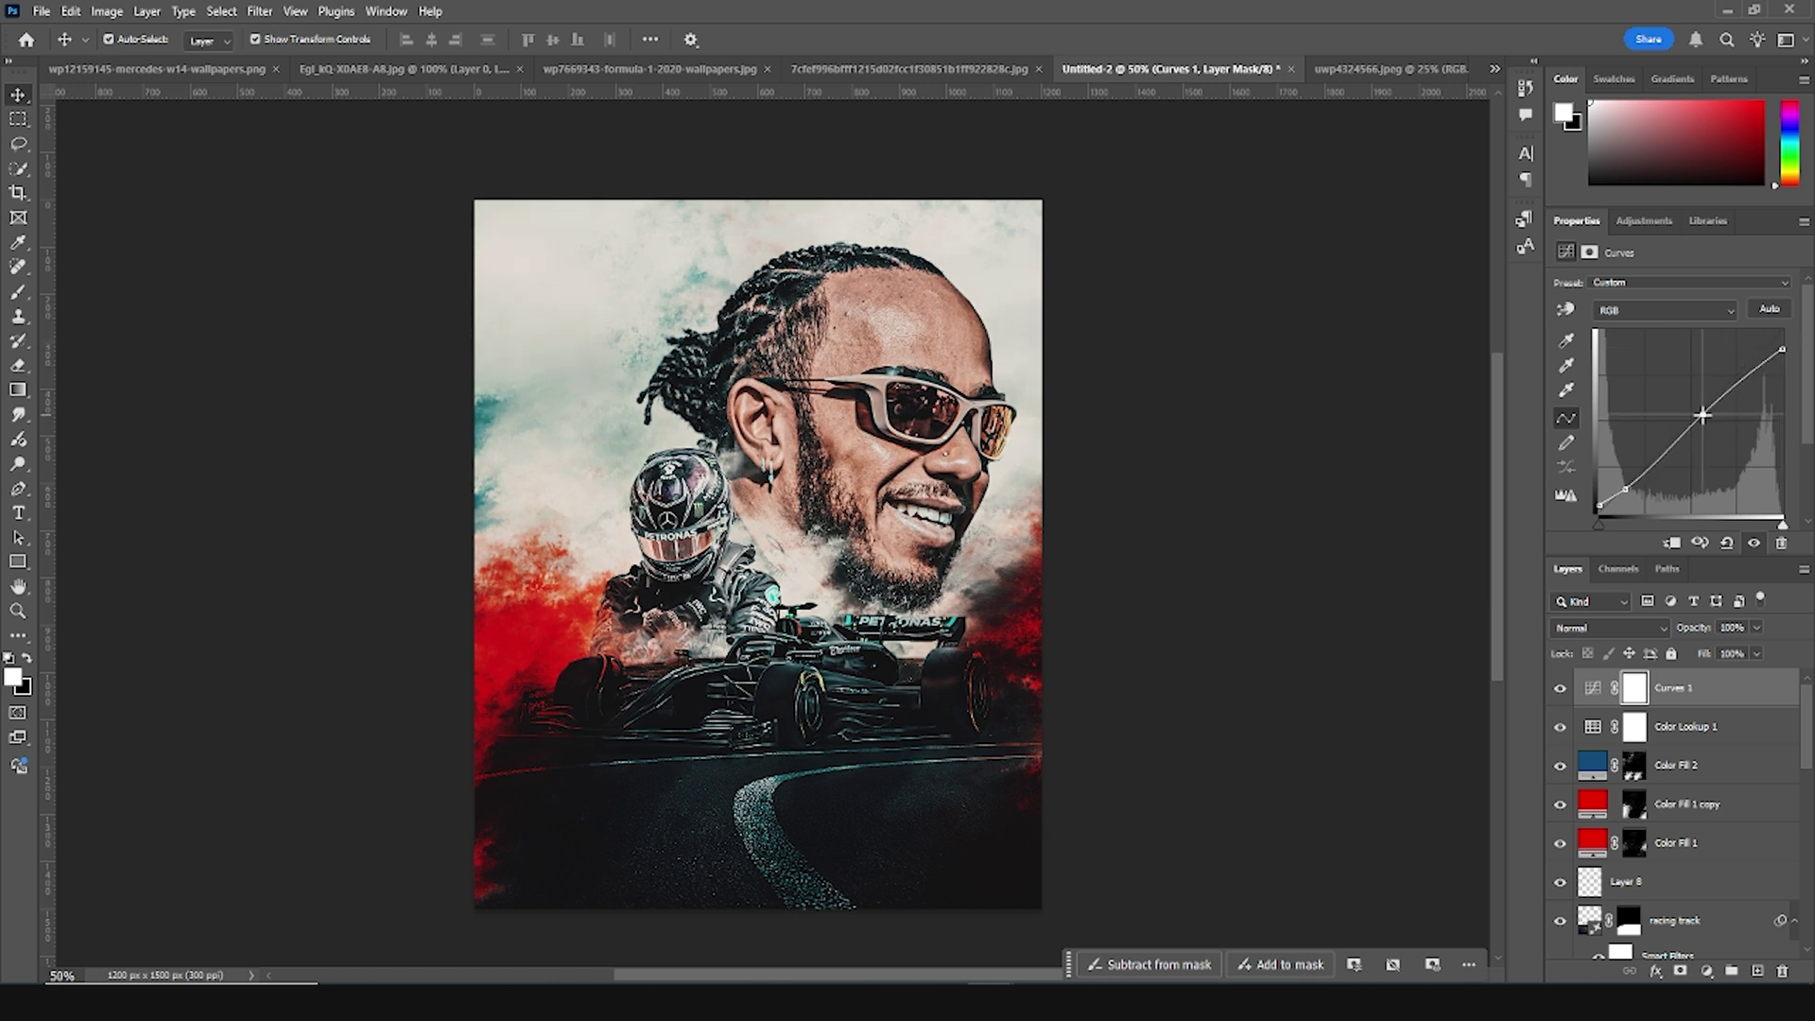
{"action": "left_click_drag", "start_coordinate": [1629, 486], "coordinate": [1599, 493]}
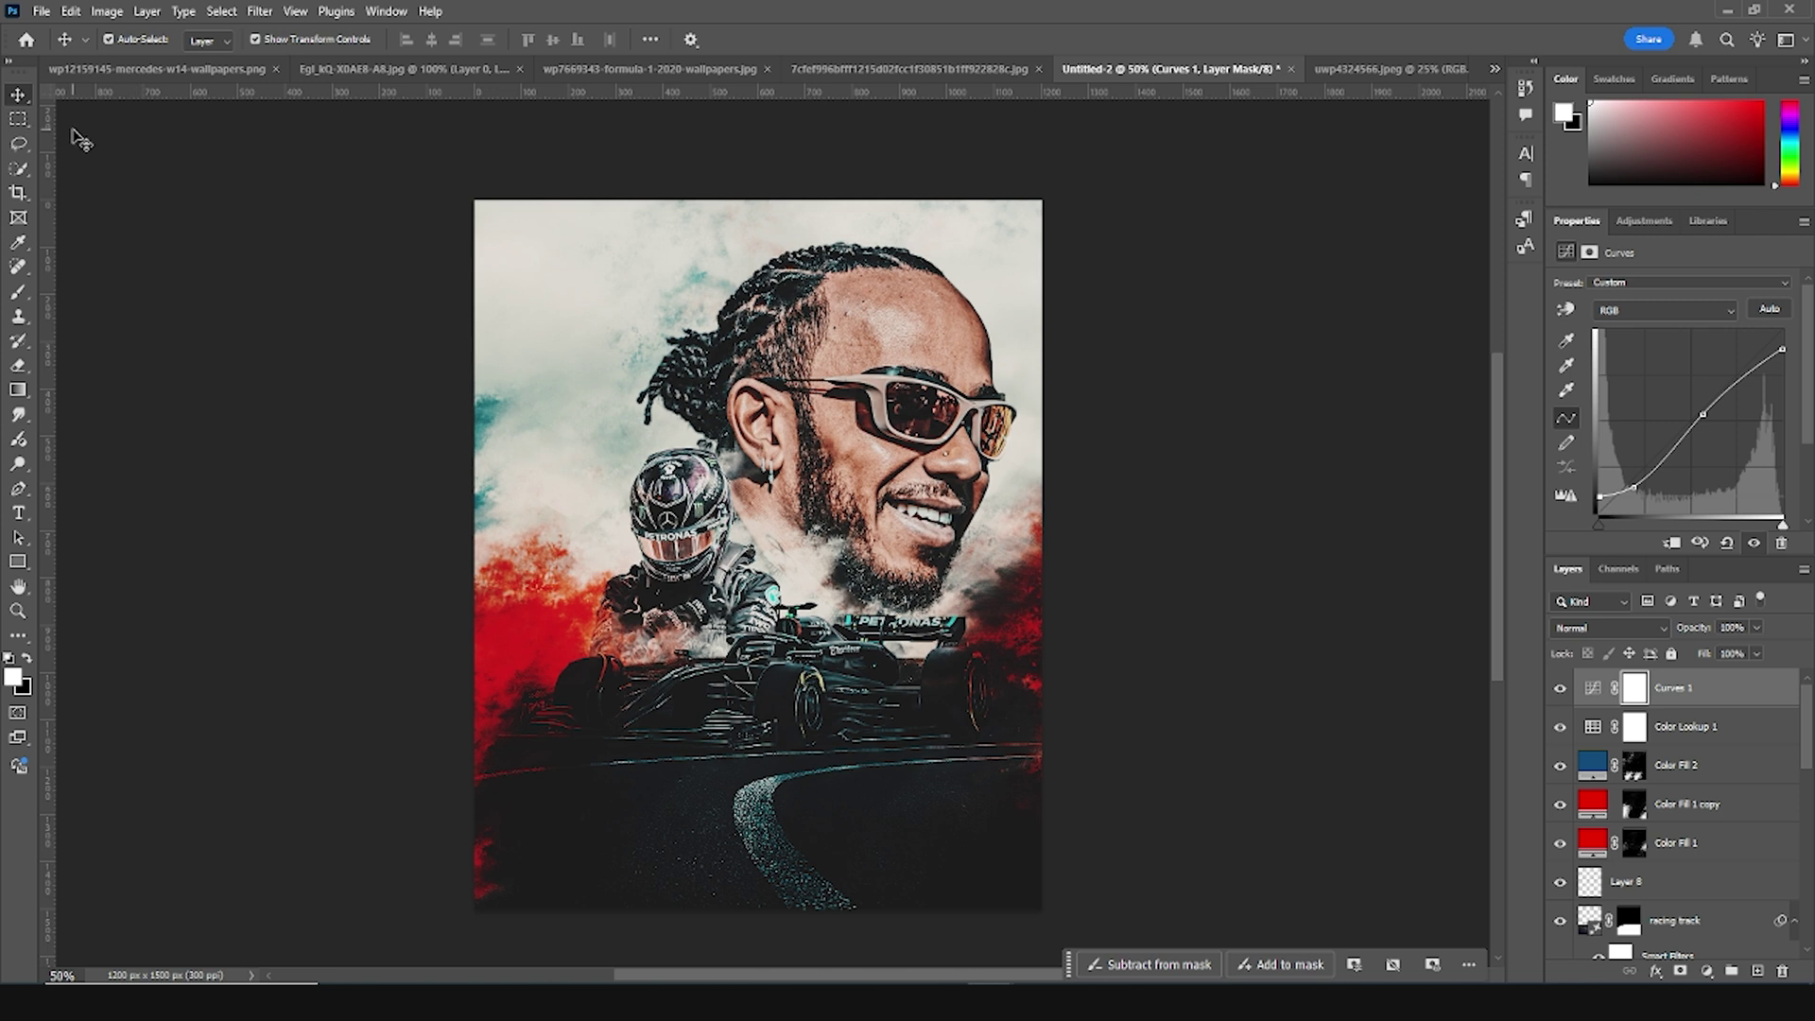
{"action": "left_click", "coordinate": [1269, 565]}
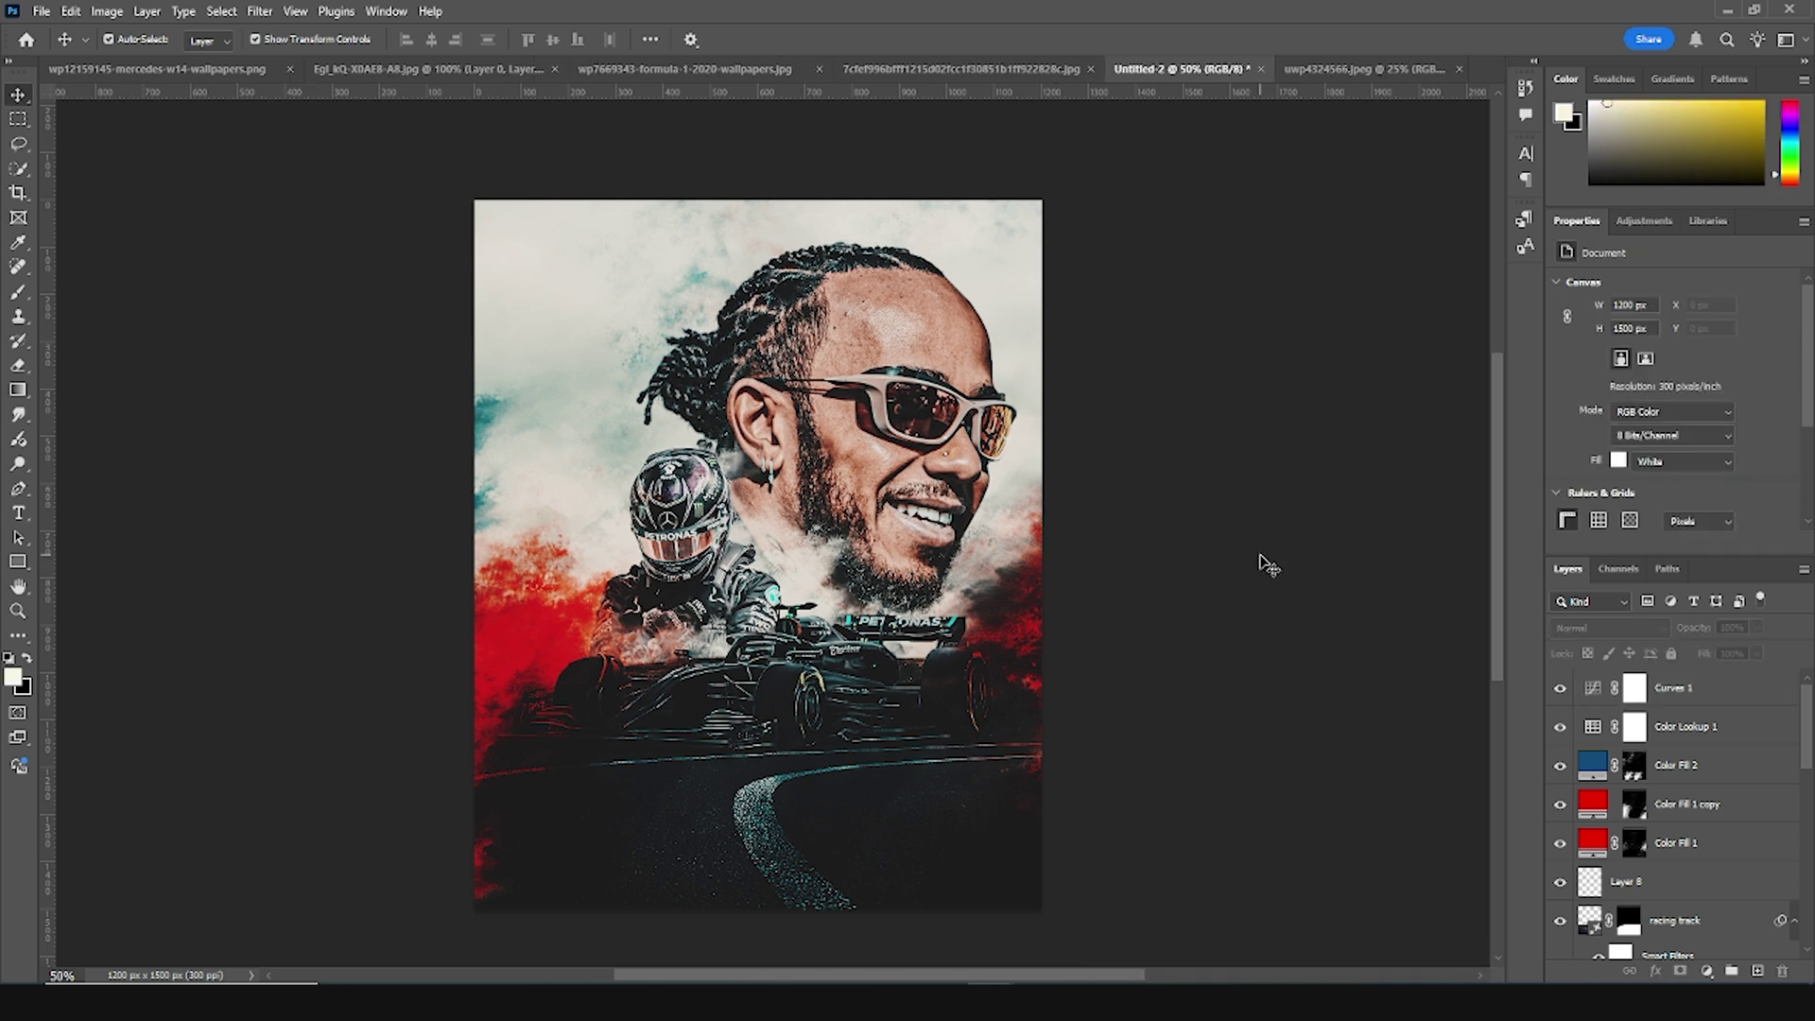
Add the white title "Lewis Hamilton" in the Paul Jackson font and position it over the track below the car
{"action": "left_click", "coordinate": [18, 513]}
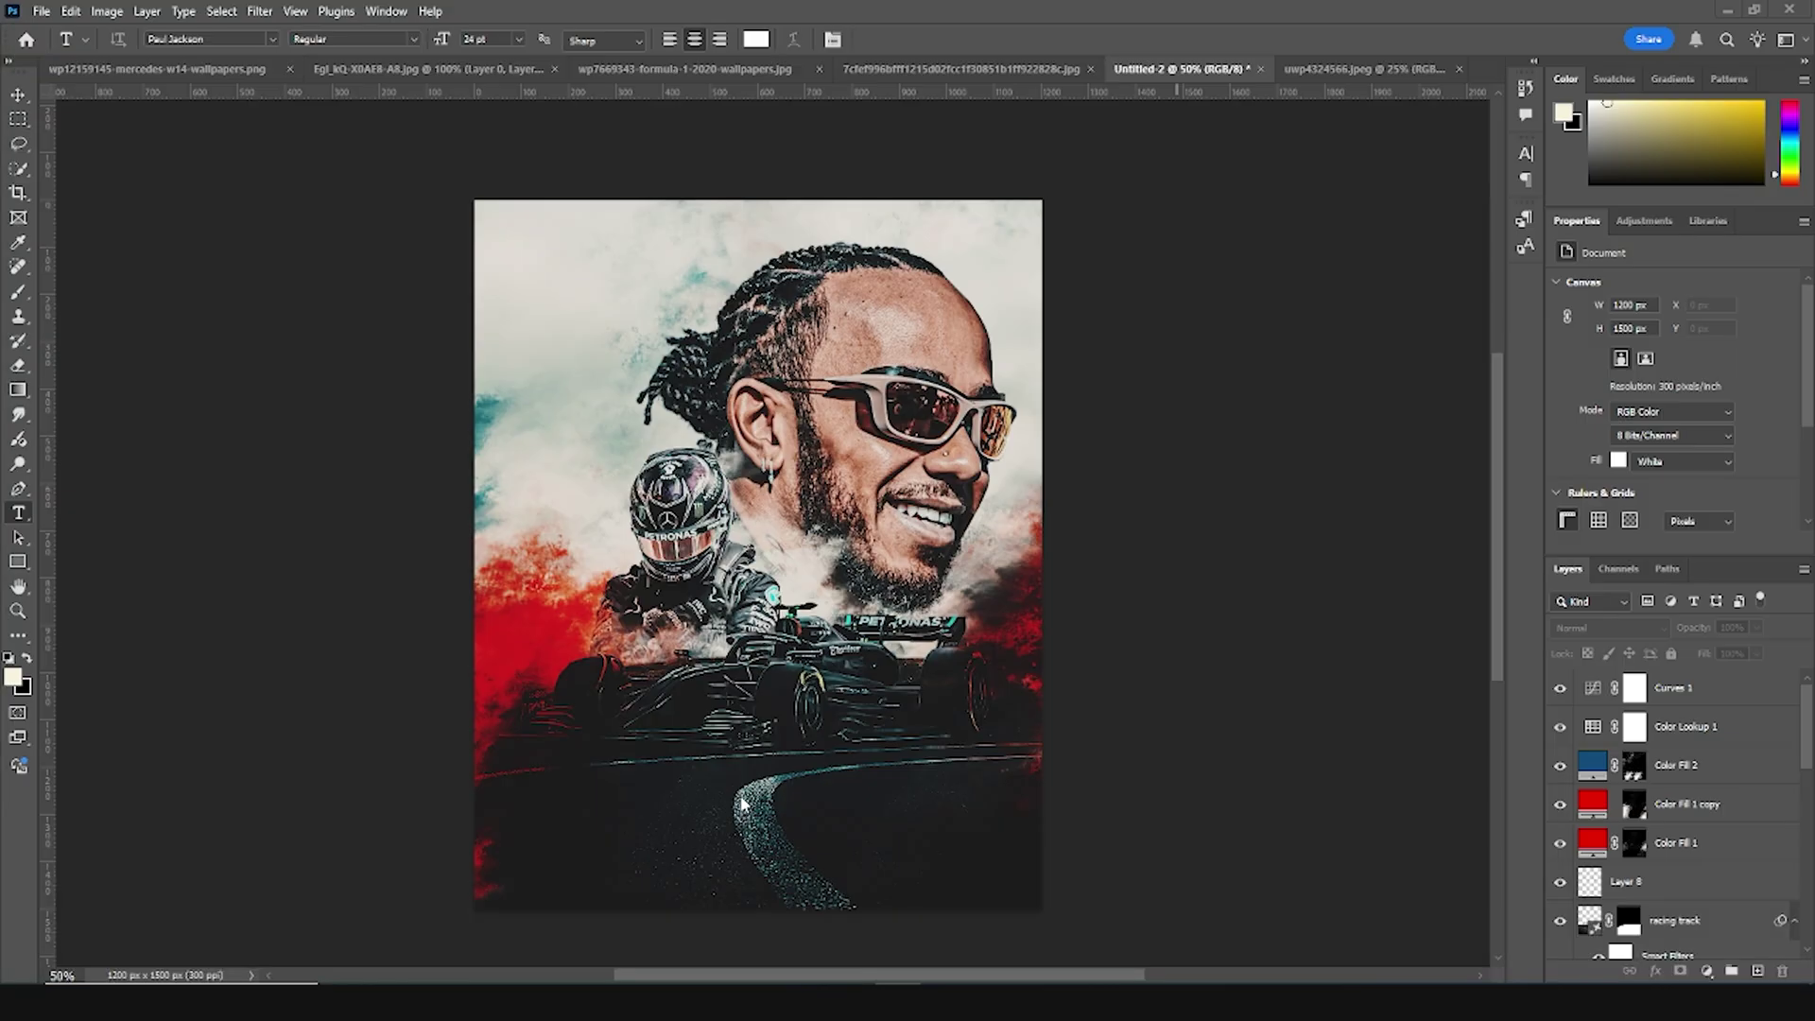
{"action": "left_click", "coordinate": [742, 804]}
{"action": "type", "text": "Lewis Hamilton"}
{"action": "key", "text": "ctrl+Return"}
{"action": "key", "text": "v"}
{"action": "left_click_drag", "start_coordinate": [814, 764], "coordinate": [866, 806]}
{"action": "left_click_drag", "start_coordinate": [907, 821], "coordinate": [879, 870]}
{"action": "key", "text": "ctrl+z"}
{"action": "key", "text": "Return"}
{"action": "key", "text": "alt+Tab"}
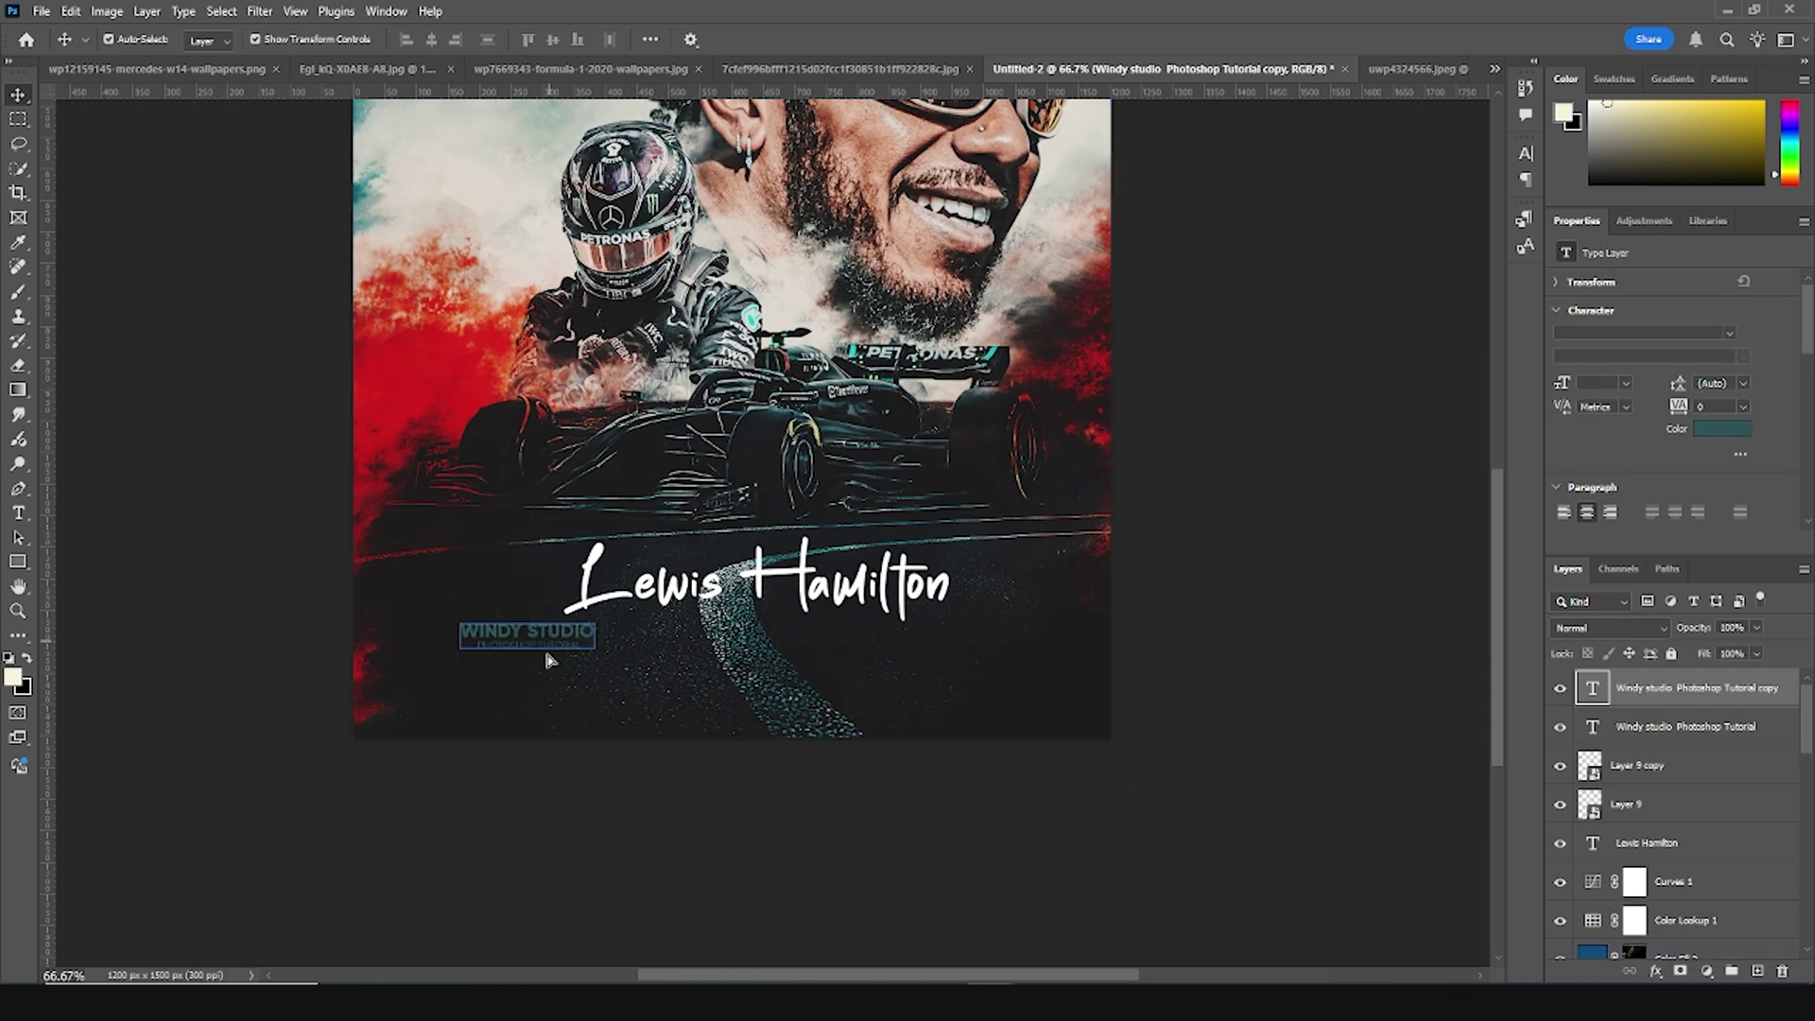
Place the Windy Studio text copy at the poster's lower left, recolor it white and change it to "7X WORLD CHAMPION"
{"action": "left_click_drag", "start_coordinate": [548, 660], "coordinate": [529, 696]}
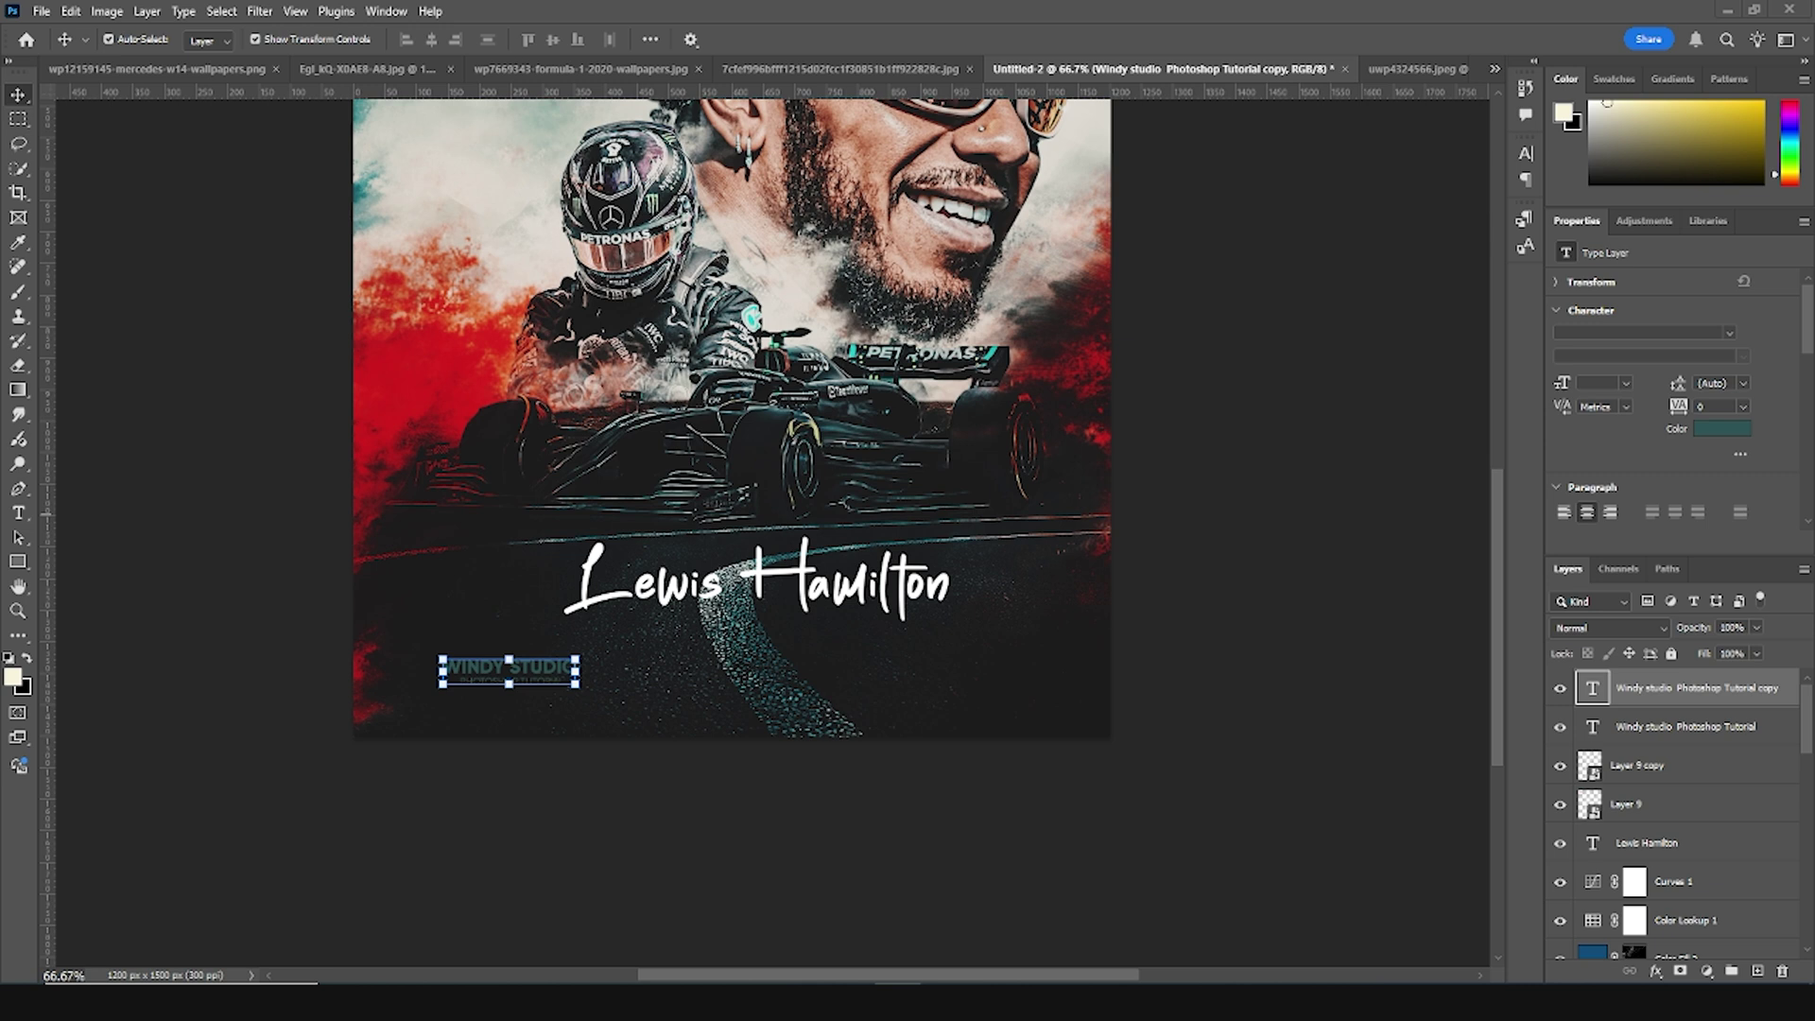
{"action": "double_click", "coordinate": [1573, 691]}
{"action": "left_click", "coordinate": [1738, 310]}
{"action": "double_click", "coordinate": [575, 666]}
{"action": "type", "text": "7X WORLD"}
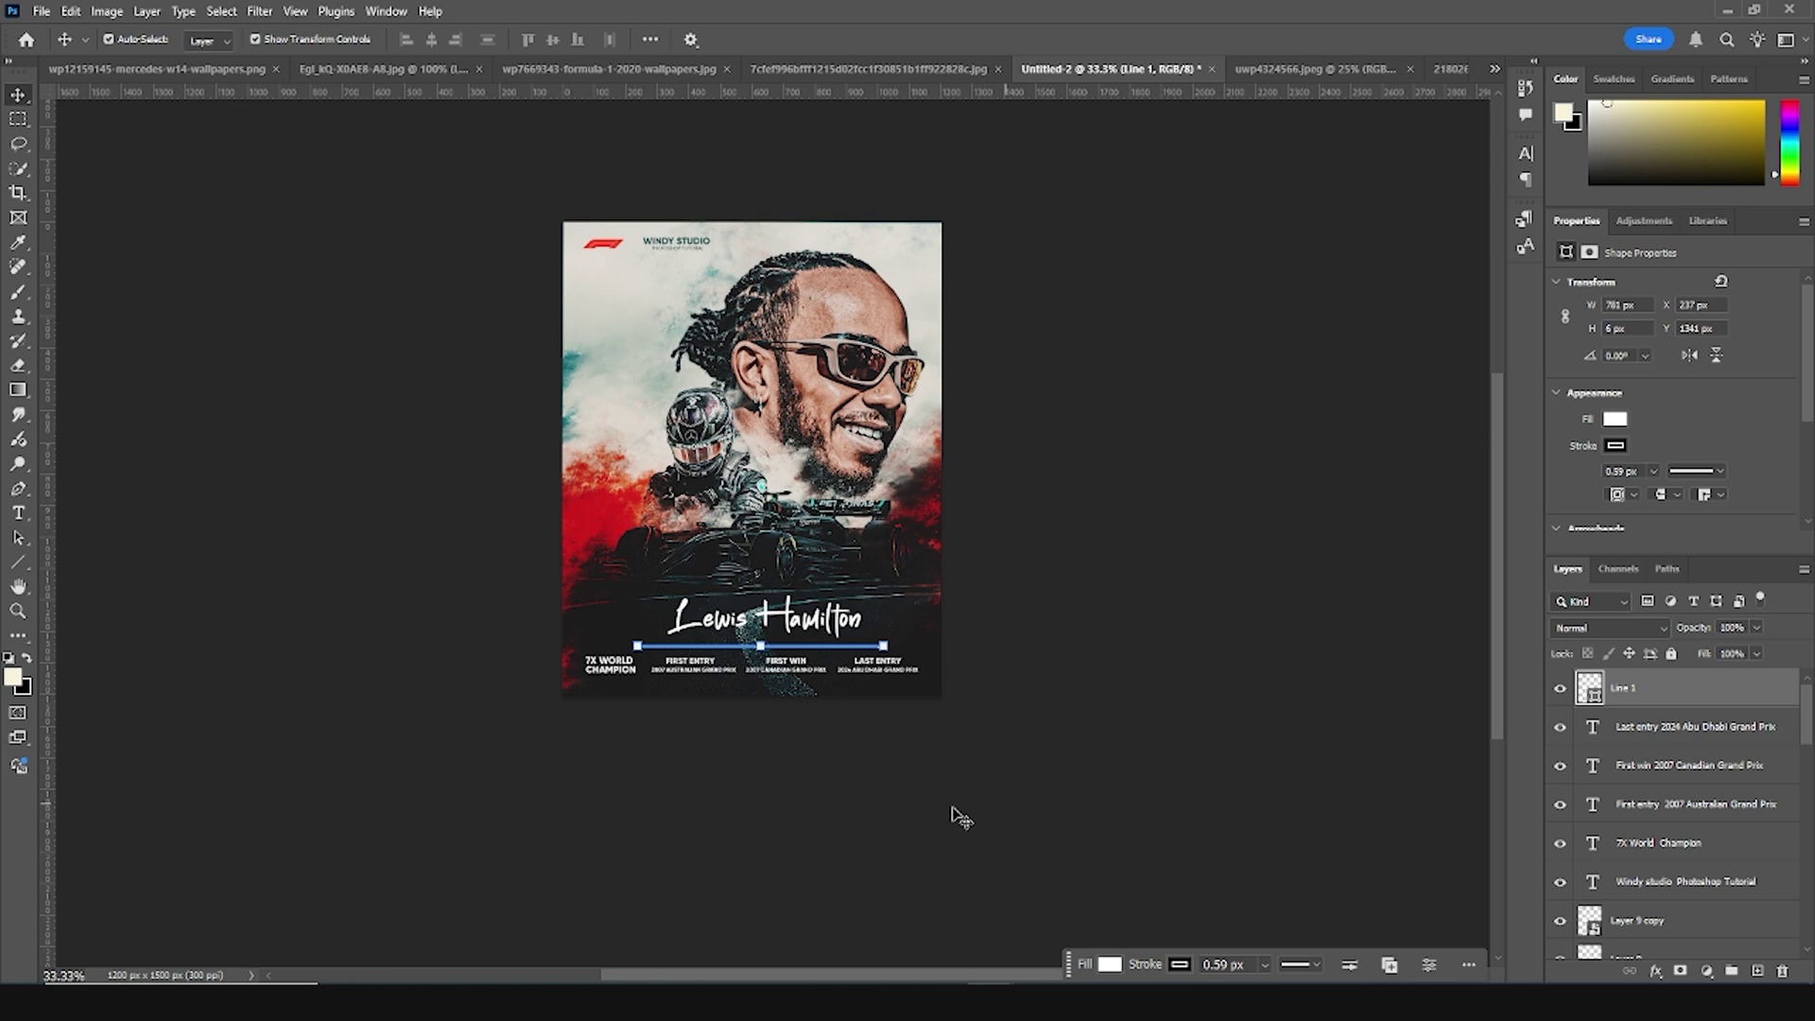
Place the dark grainy texture image on top of the poster and enlarge it to about 1218 px wide, covering the canvas
{"action": "left_click_drag", "start_coordinate": [2, 653], "coordinate": [851, 542]}
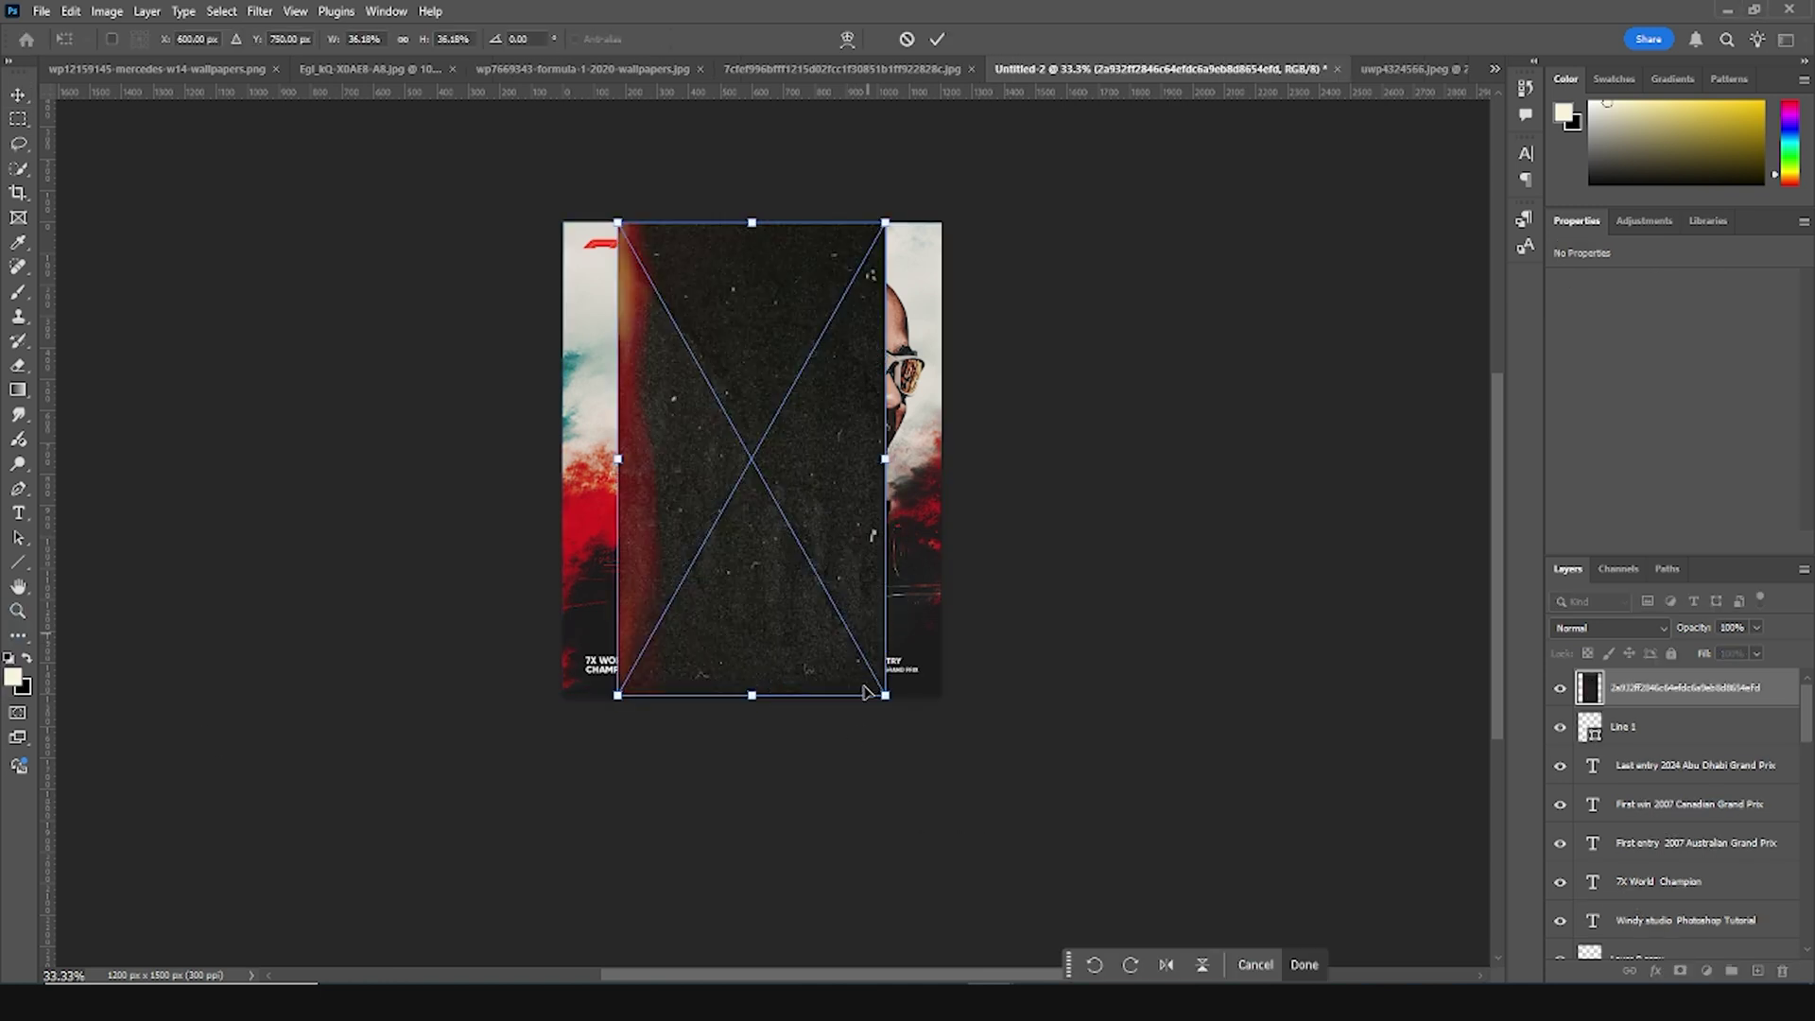
{"action": "left_click_drag", "start_coordinate": [892, 697], "coordinate": [974, 784]}
{"action": "key", "text": "Return"}
Set the texture layer's blend mode to Screen and its opacity to 39%
{"action": "left_click", "coordinate": [1641, 629]}
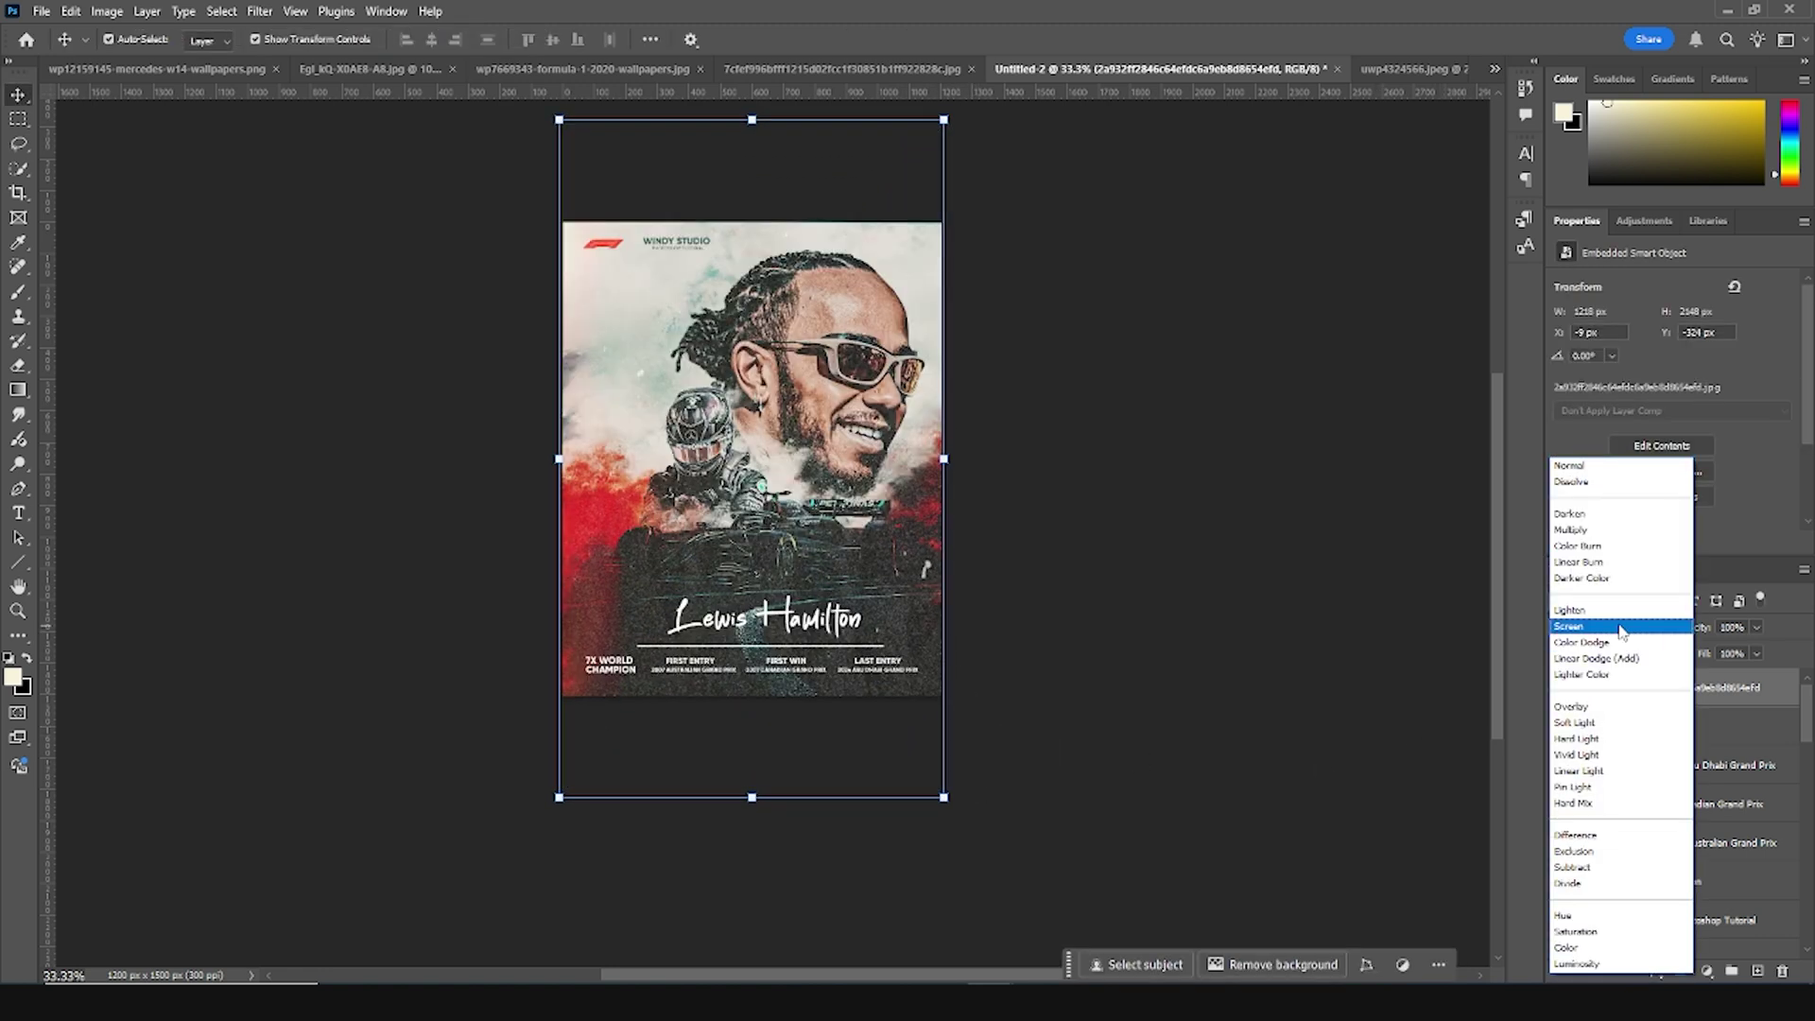
{"action": "left_click", "coordinate": [1572, 627]}
{"action": "mouse_move", "coordinate": [1710, 652]}
{"action": "left_mouse_down"}
{"action": "mouse_move", "coordinate": [1681, 652]}
{"action": "mouse_move", "coordinate": [1707, 654]}
{"action": "left_mouse_up"}
{"action": "left_click", "coordinate": [1264, 640]}
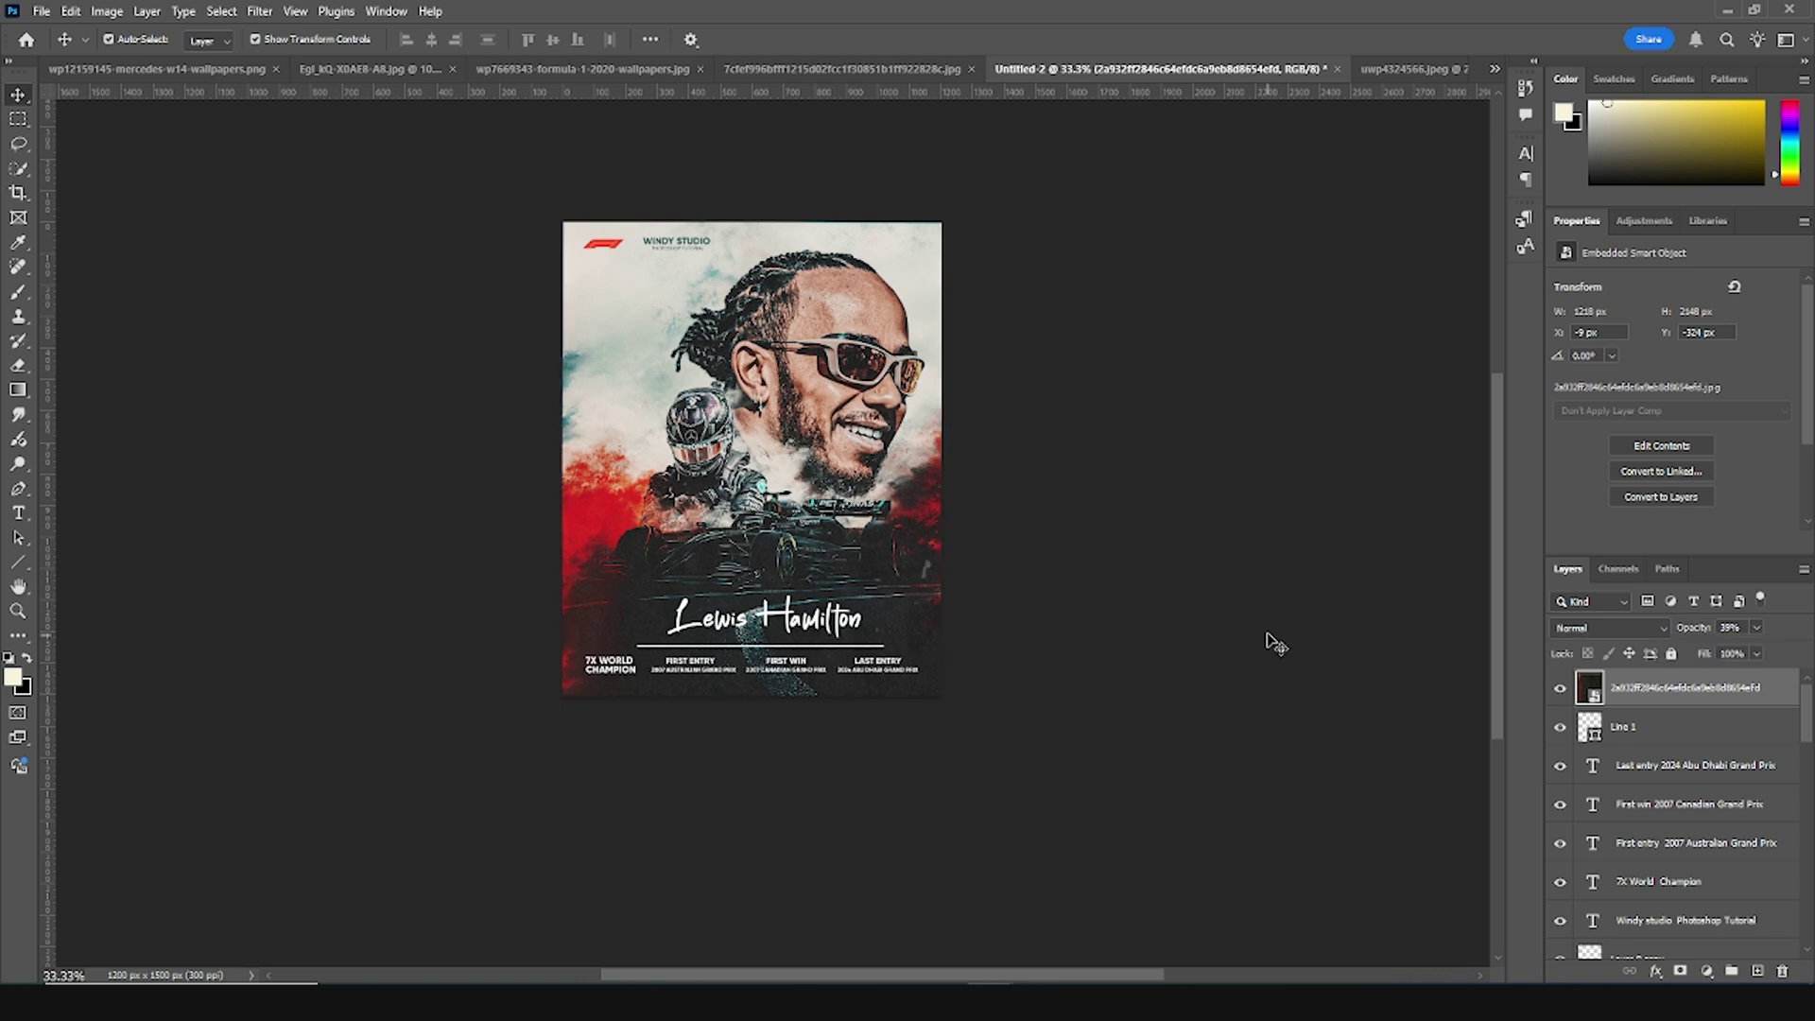
{"action": "key", "text": "ctrl+plus"}
{"action": "key", "text": "ctrl+plus"}
{"action": "left_click_drag", "start_coordinate": [576, 438], "coordinate": [541, 518]}
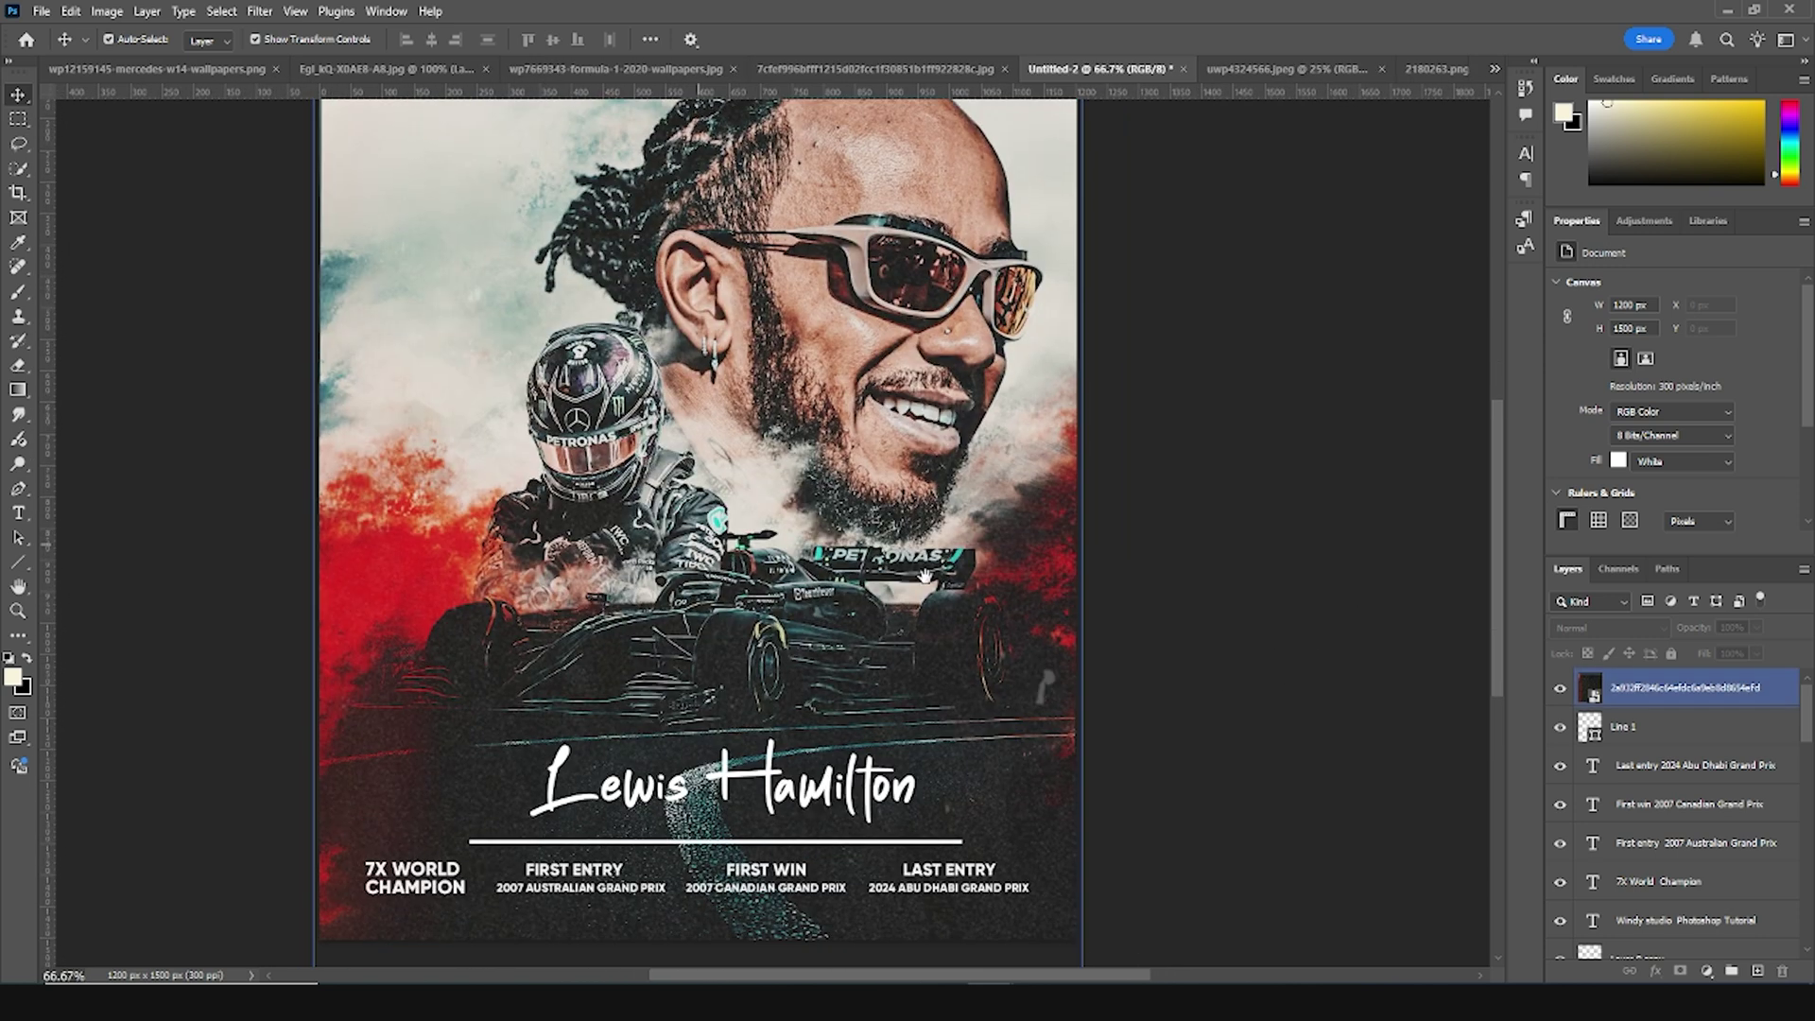
{"action": "left_click", "coordinate": [1025, 614]}
{"action": "key", "text": "ctrl+minus"}
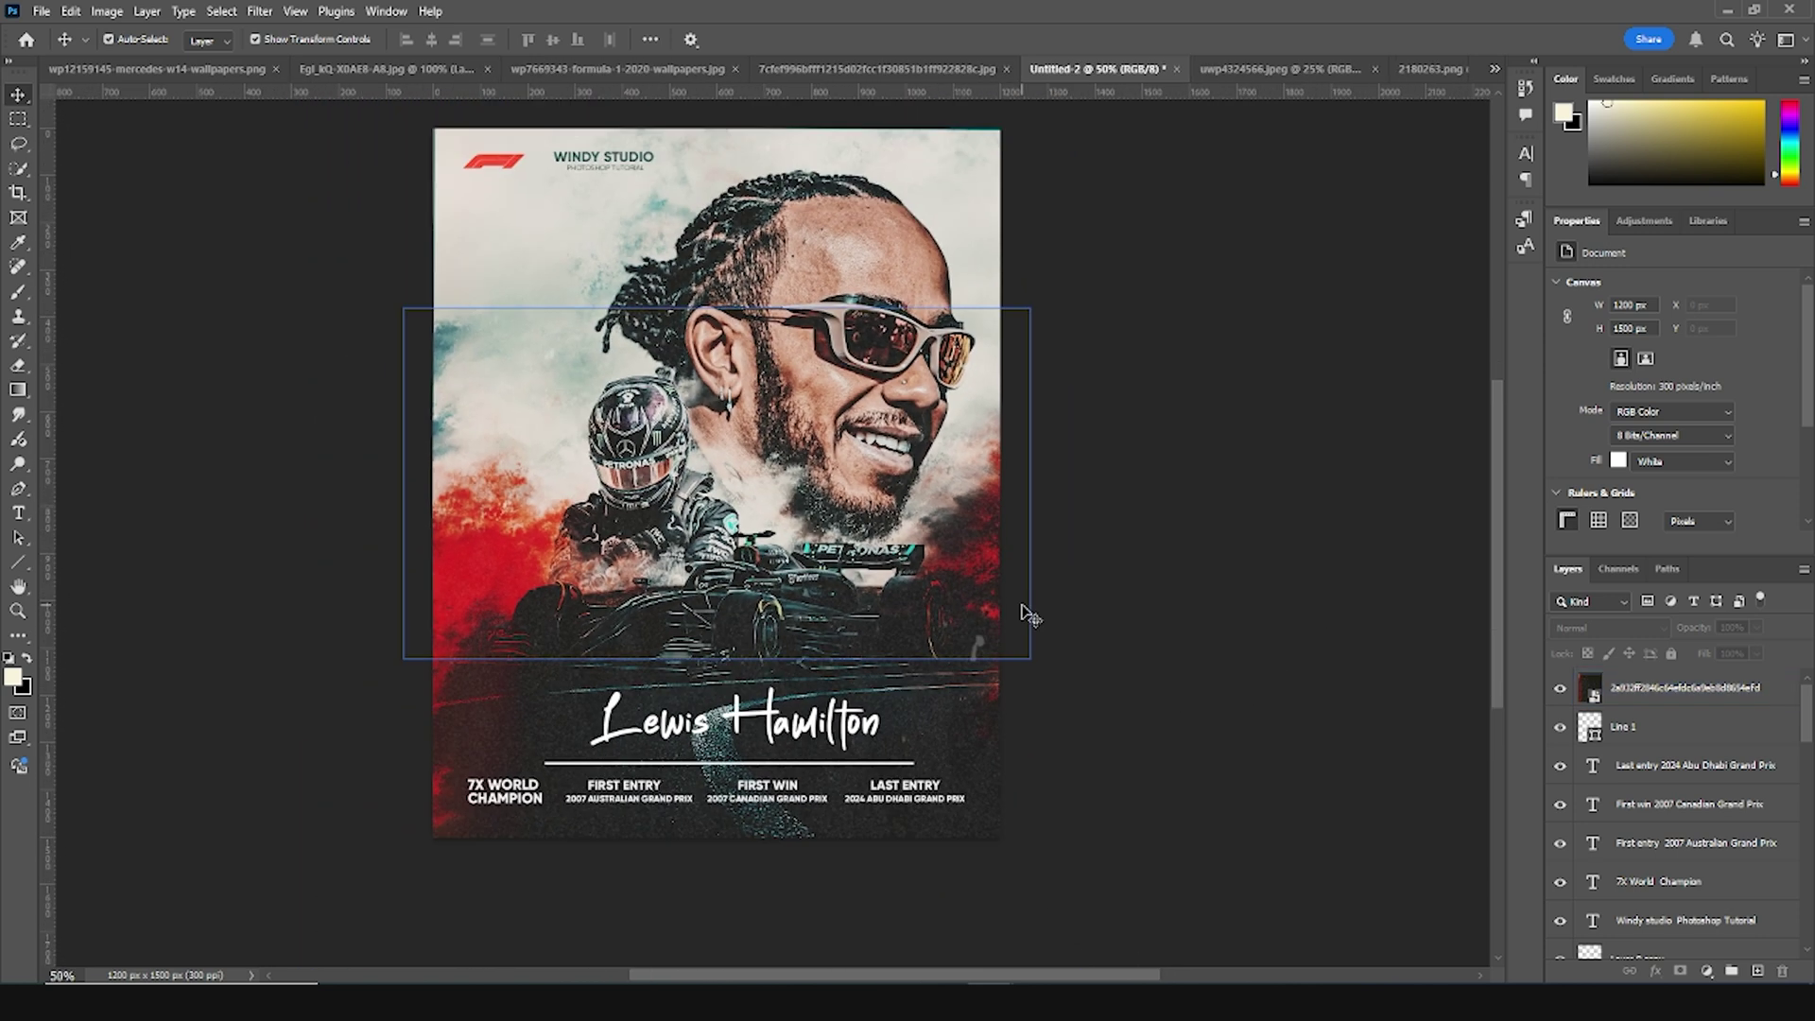